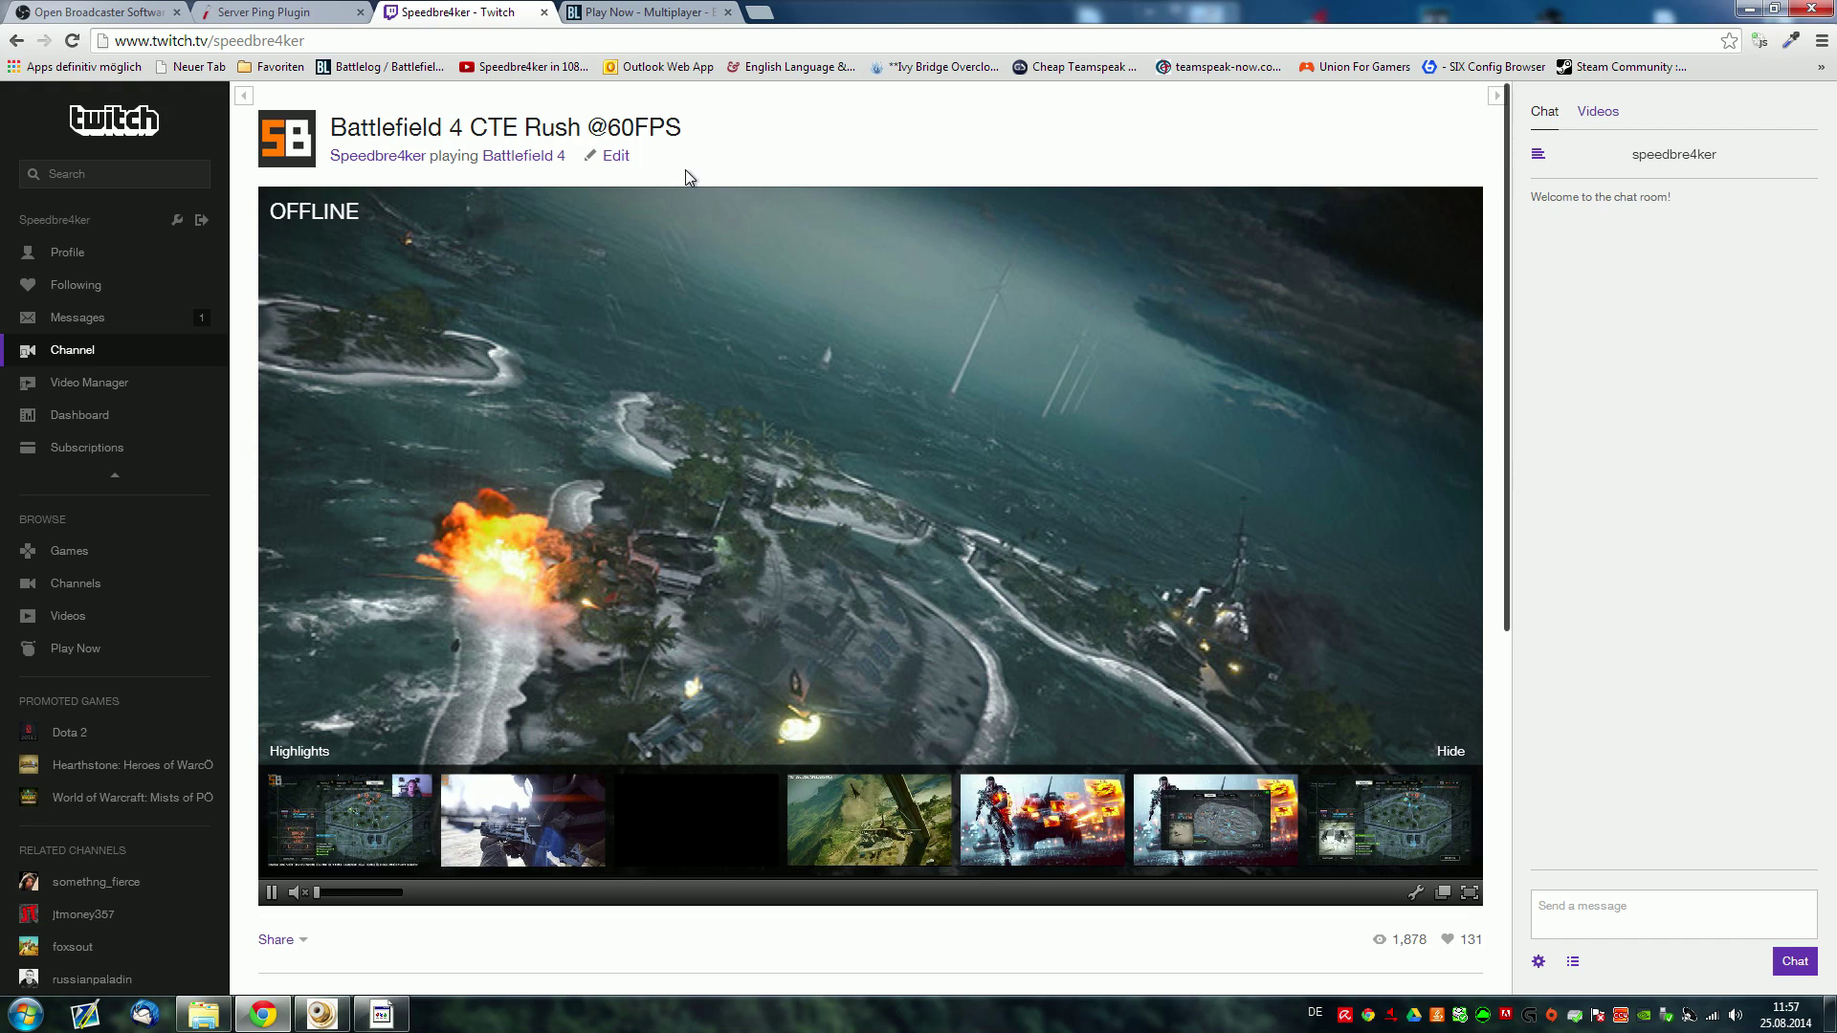
left_click_drag(681, 129, 606, 128)
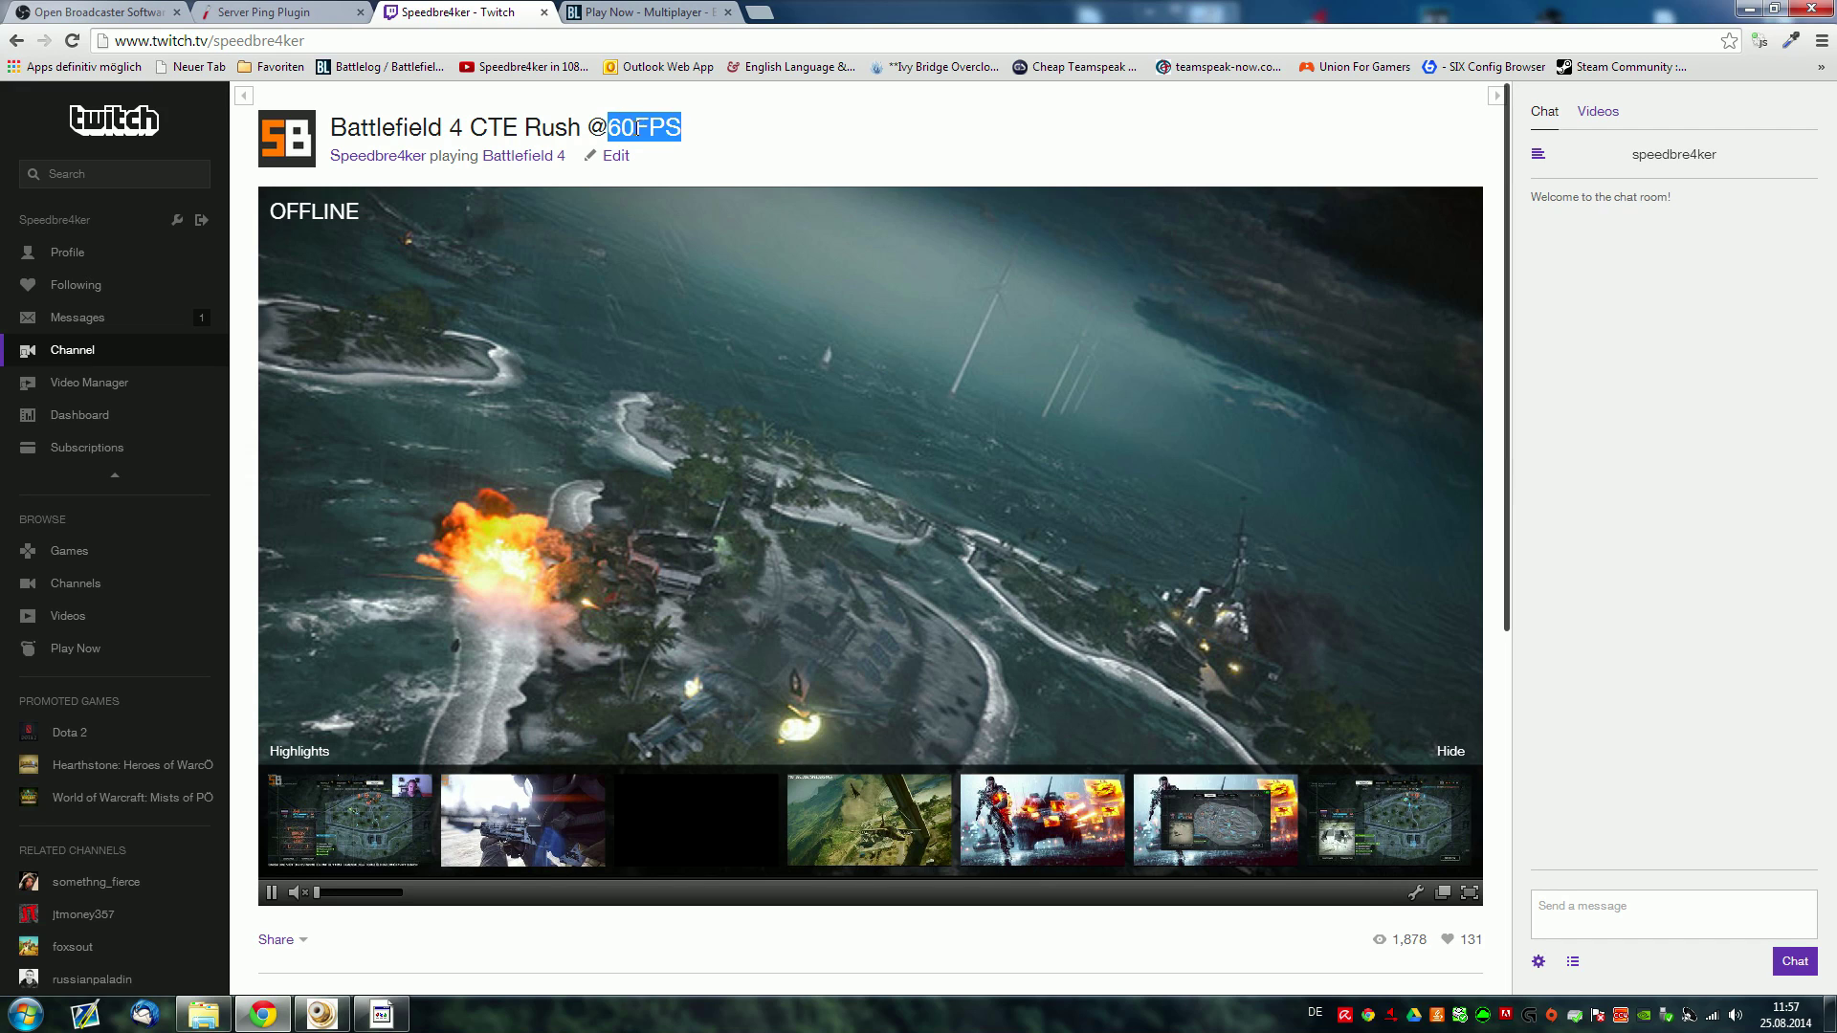
left_click(703, 172)
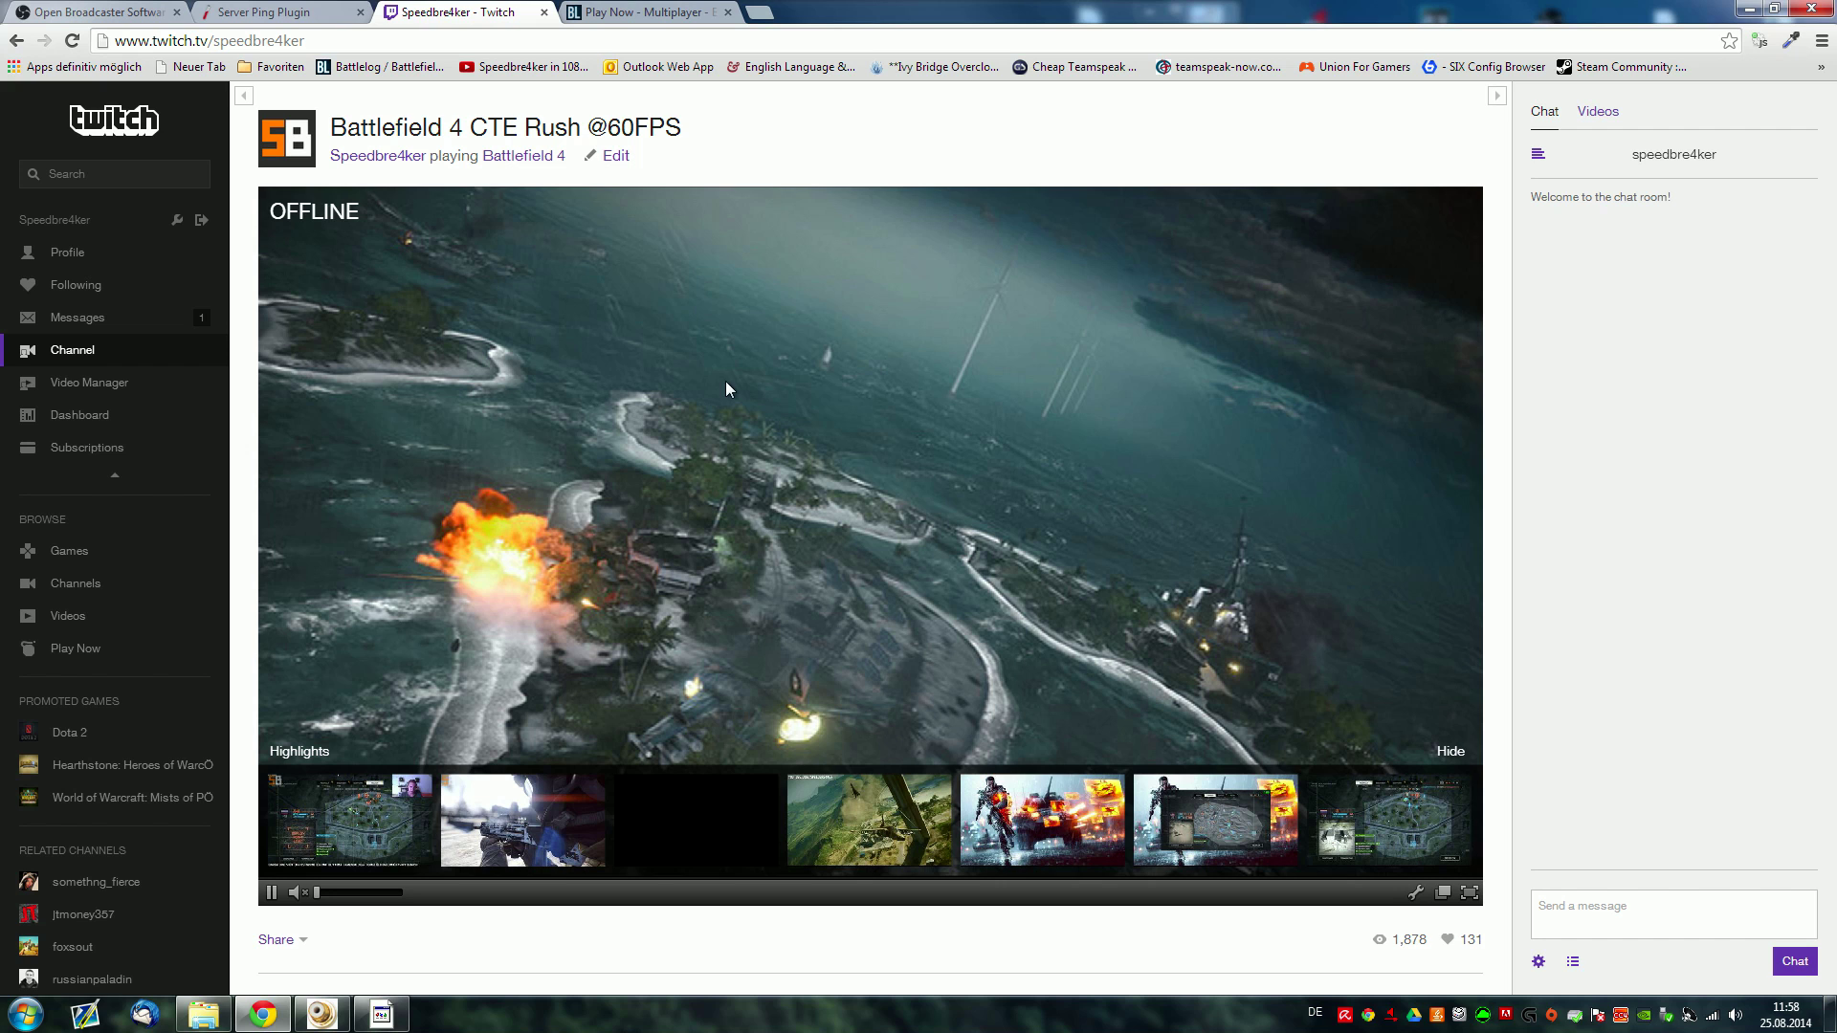
Download the Windows 7/8 installer for OBS 0.625 Beta and the 64-bit build of Server Ping Plugin 1.0-10
left_click(105, 12)
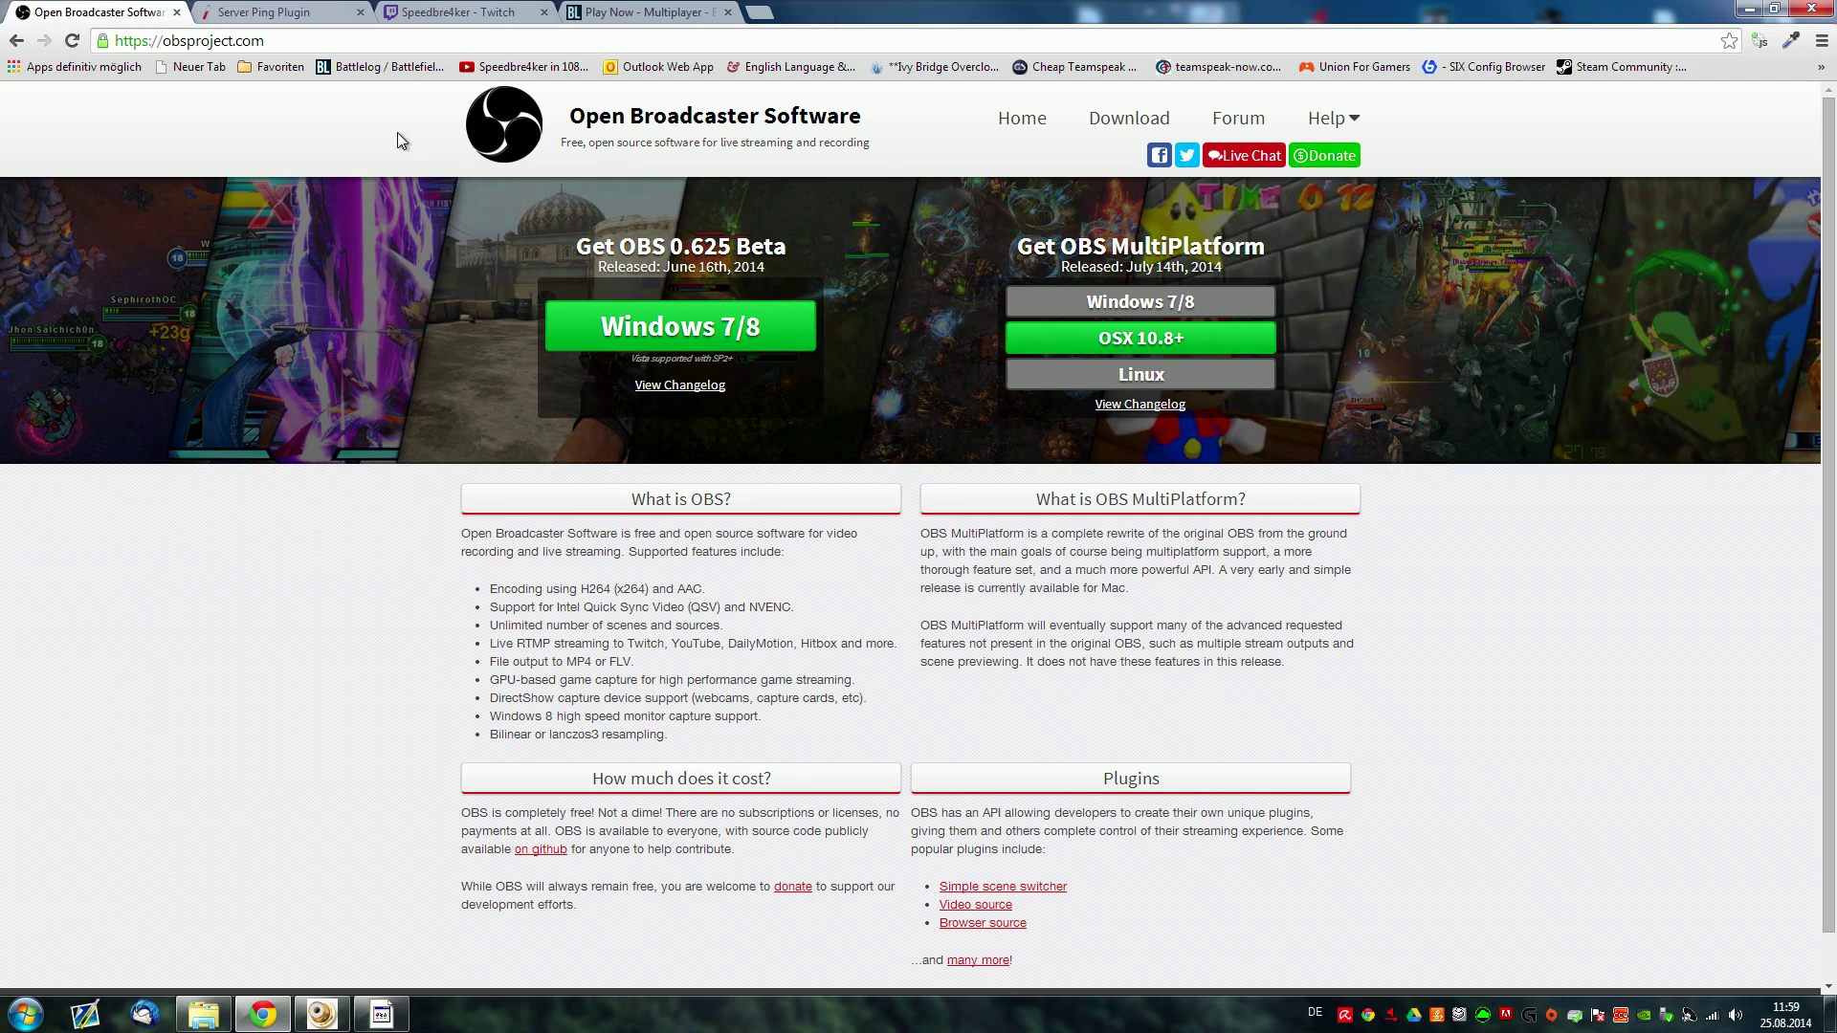
left_click(735, 343)
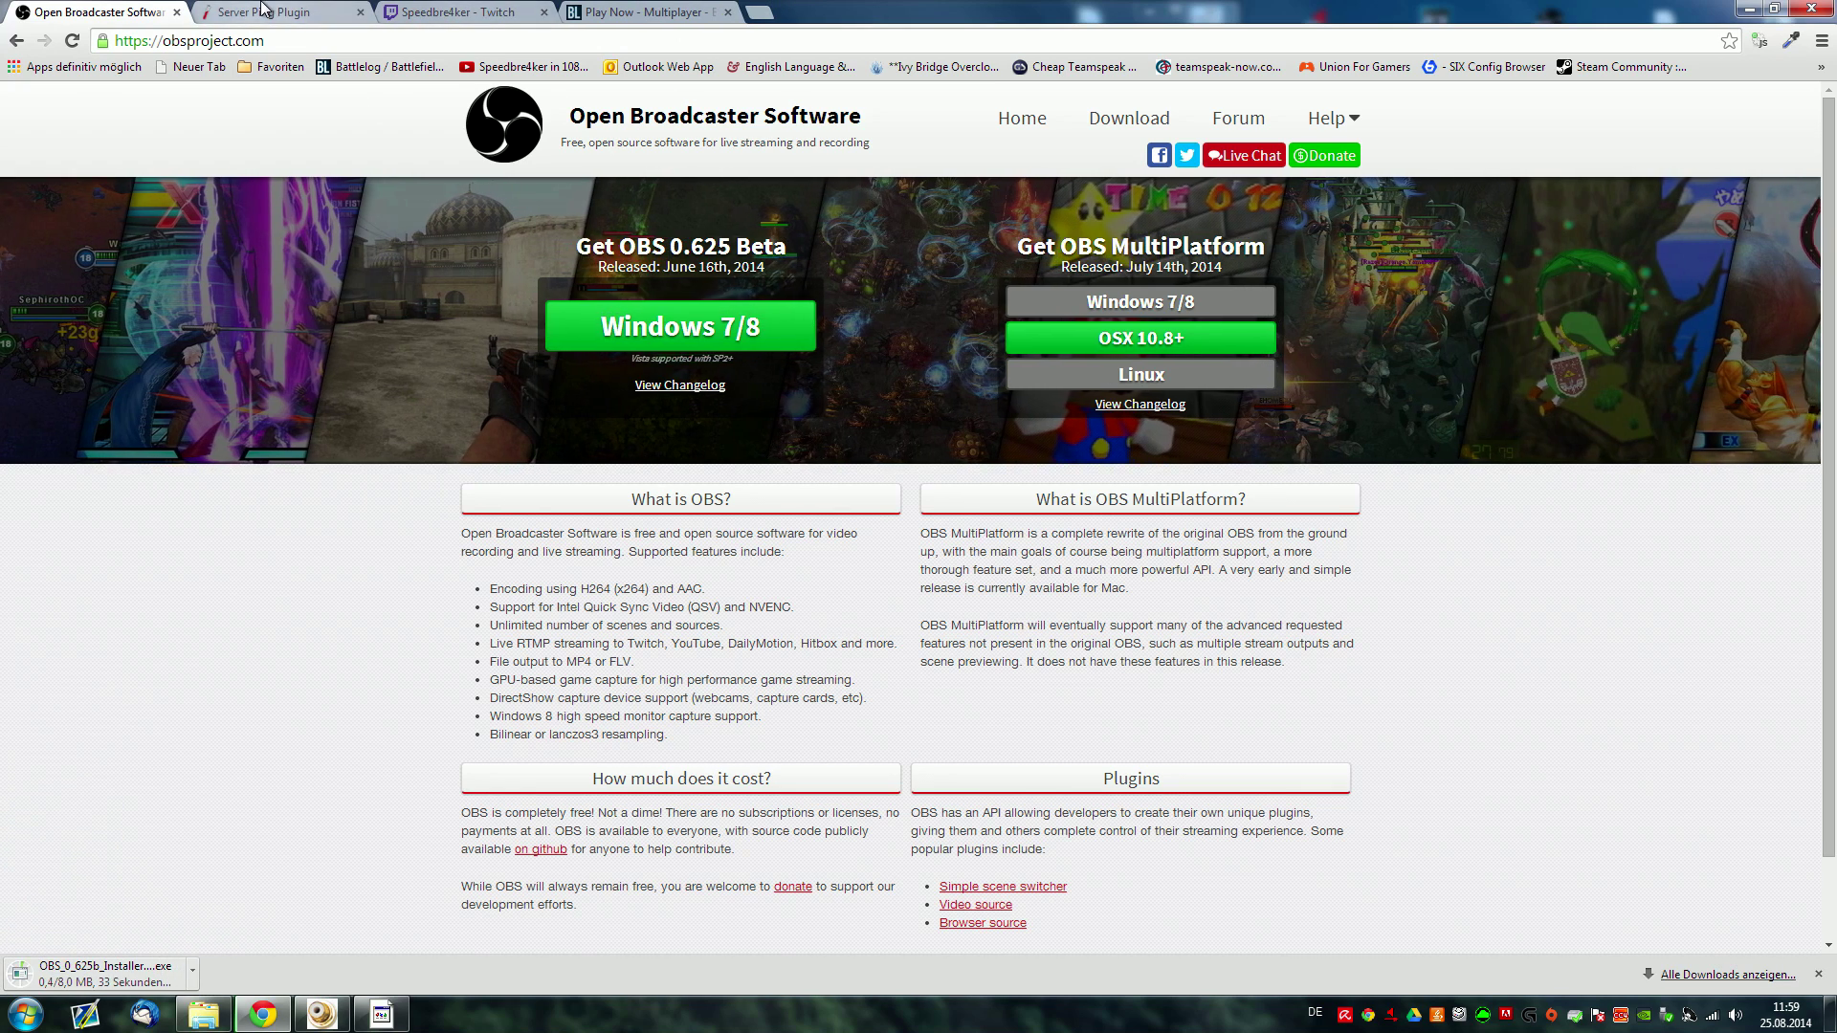
left_click(263, 11)
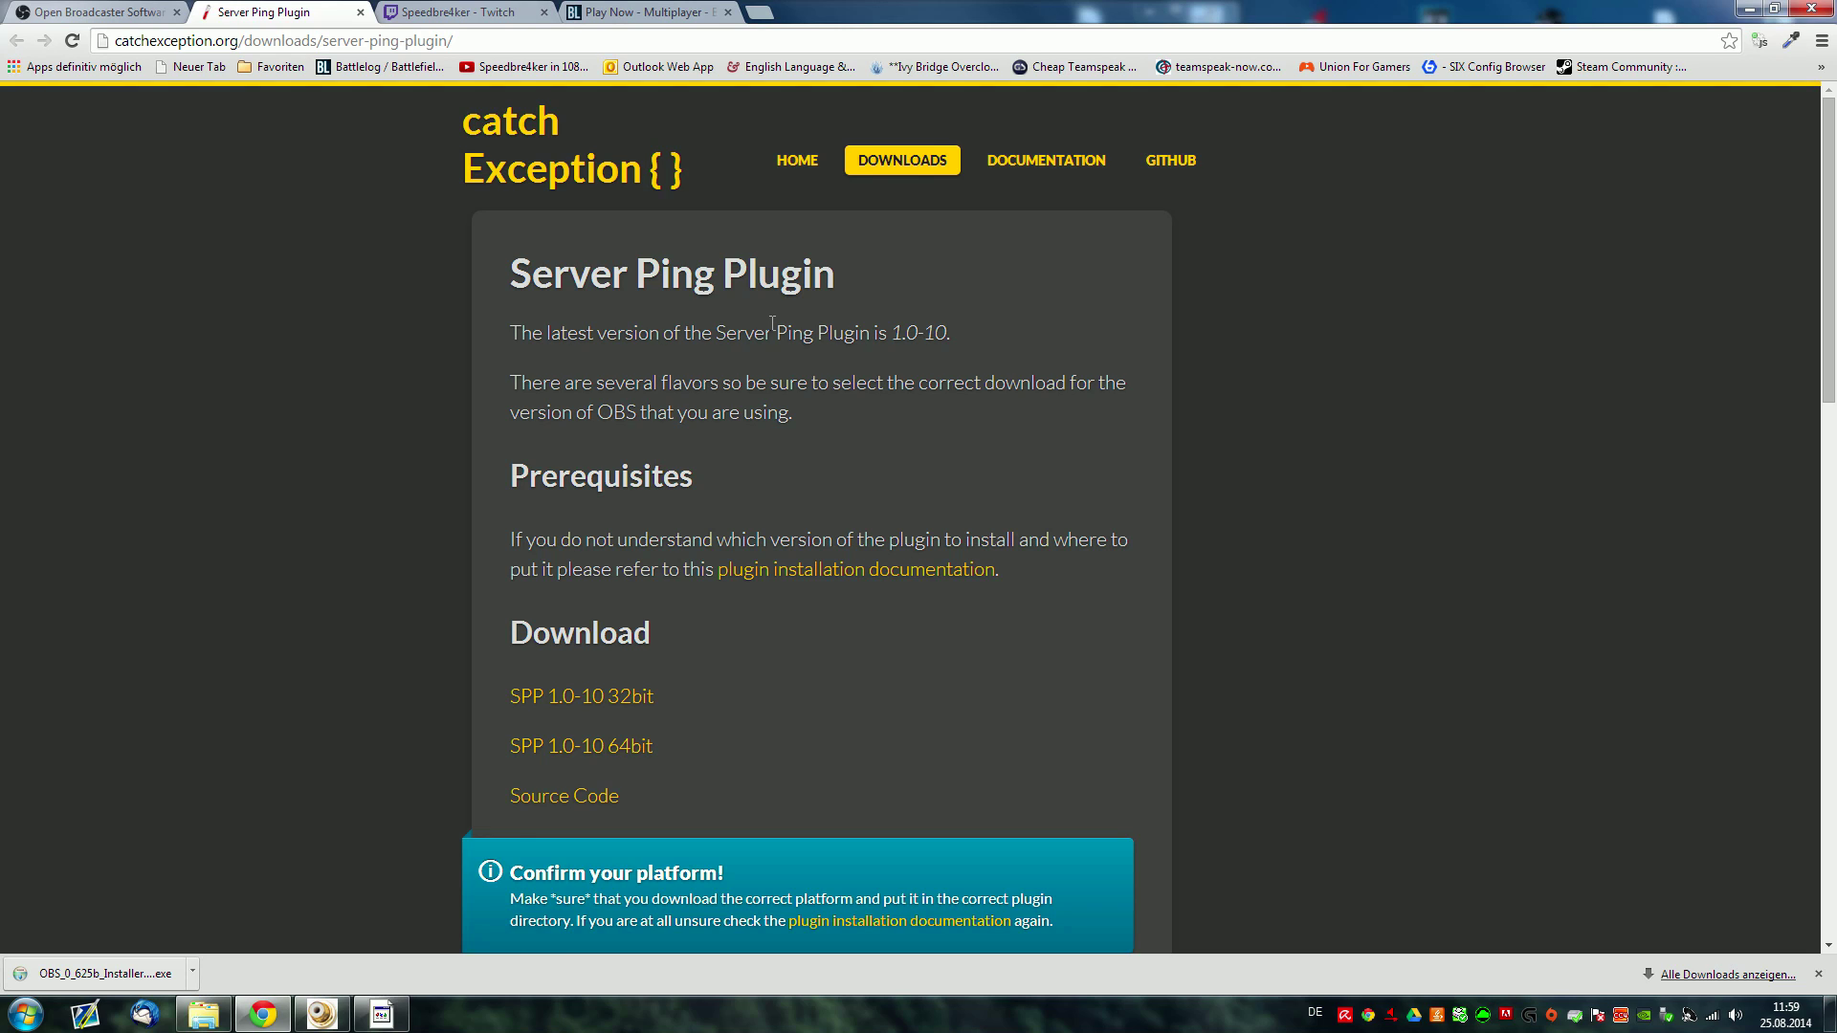
left_click(605, 749)
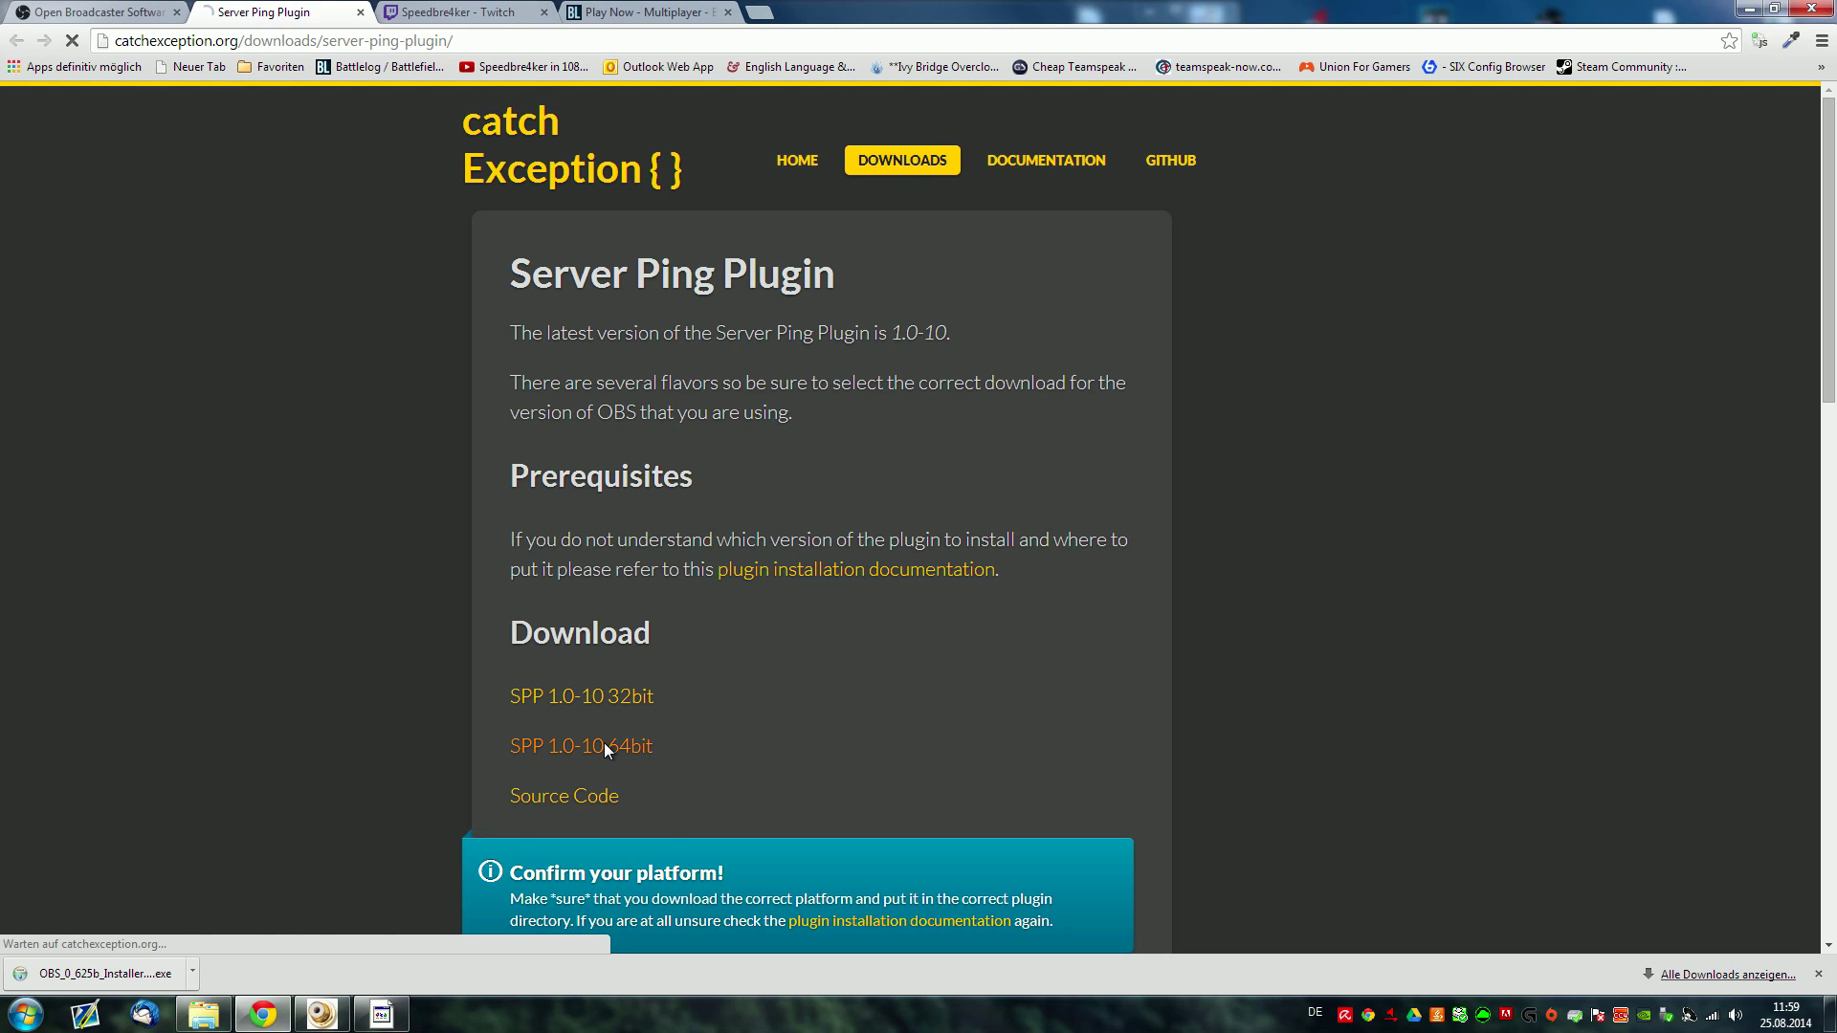
left_click(315, 974)
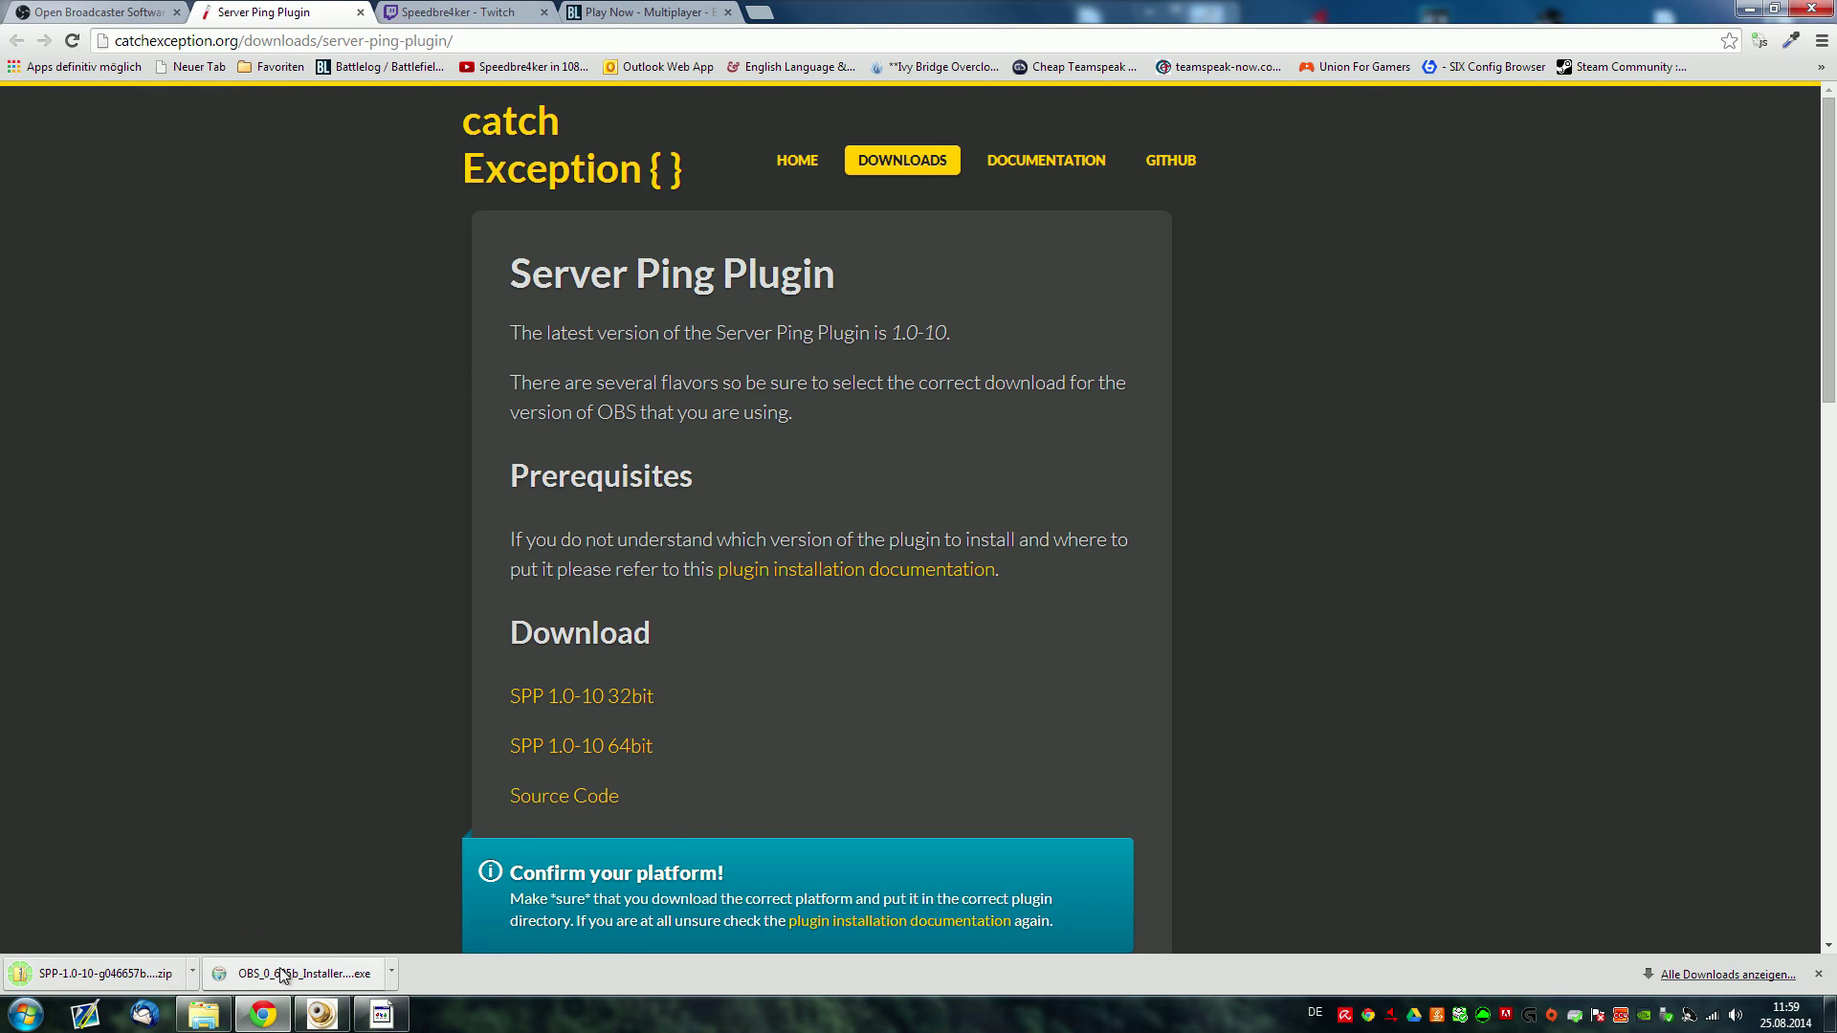
left_click(1011, 549)
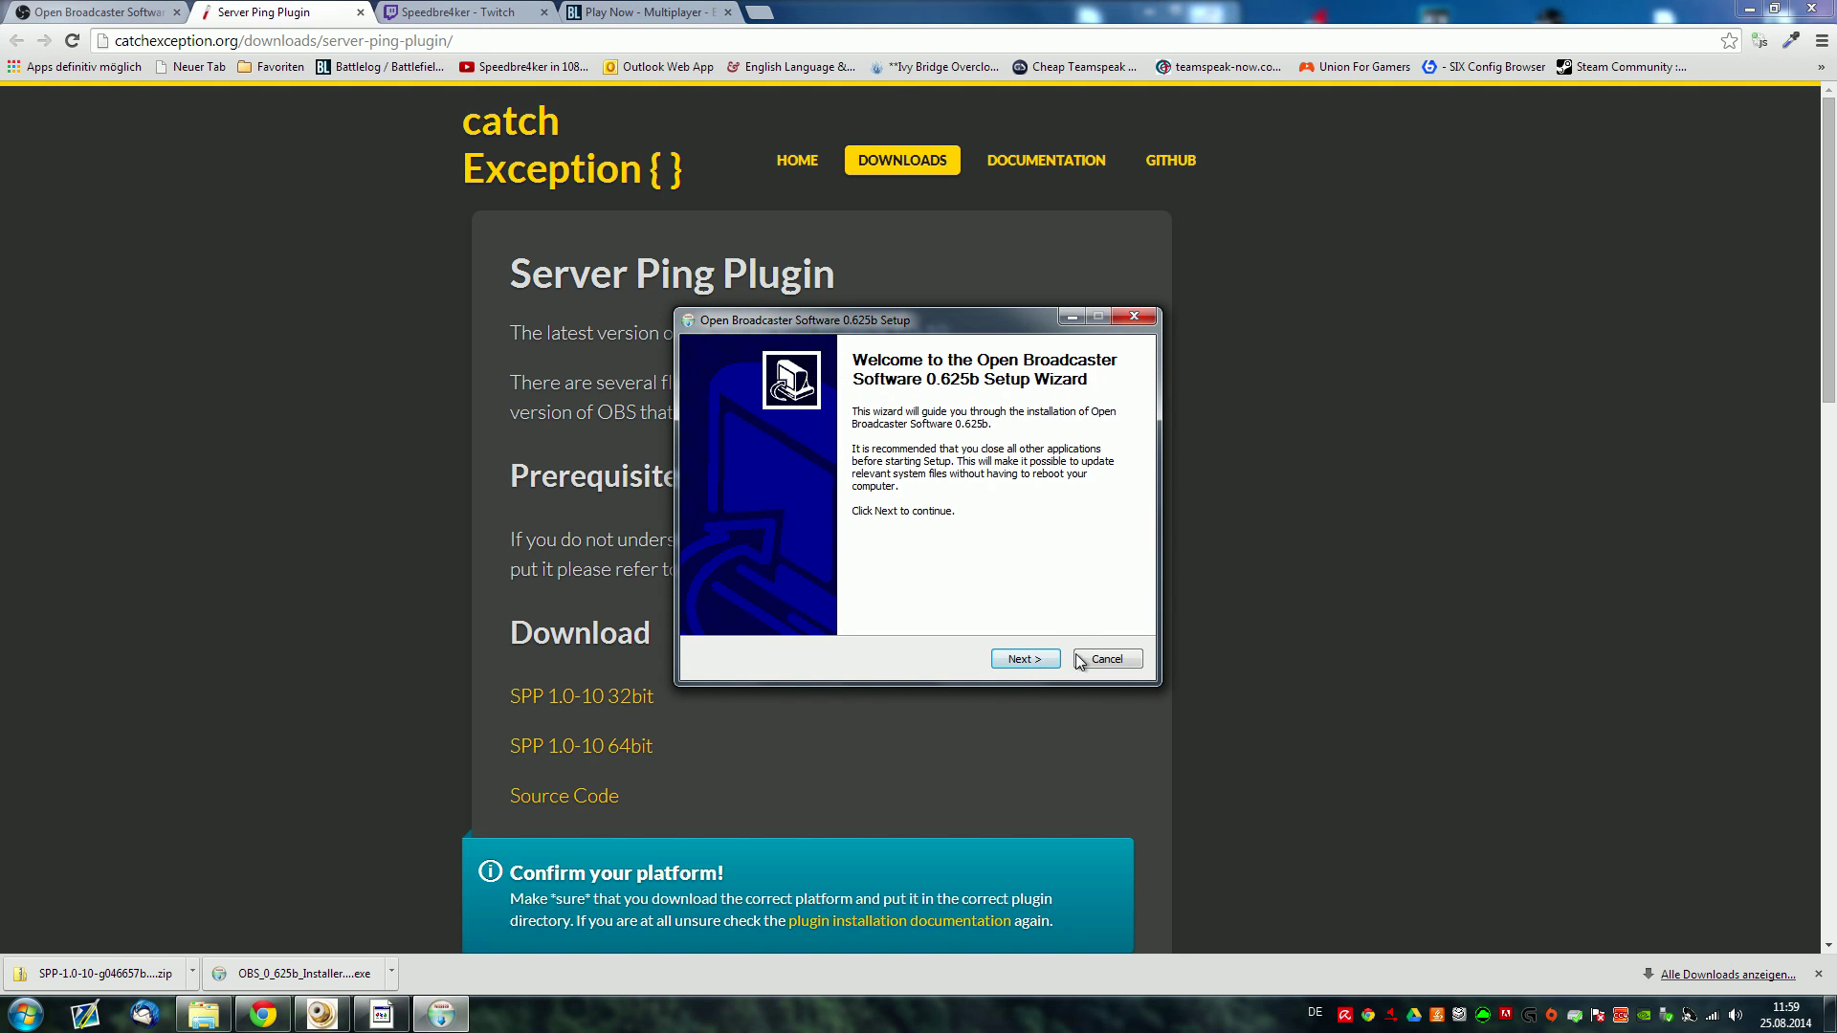
left_click(1019, 660)
left_click(1127, 660)
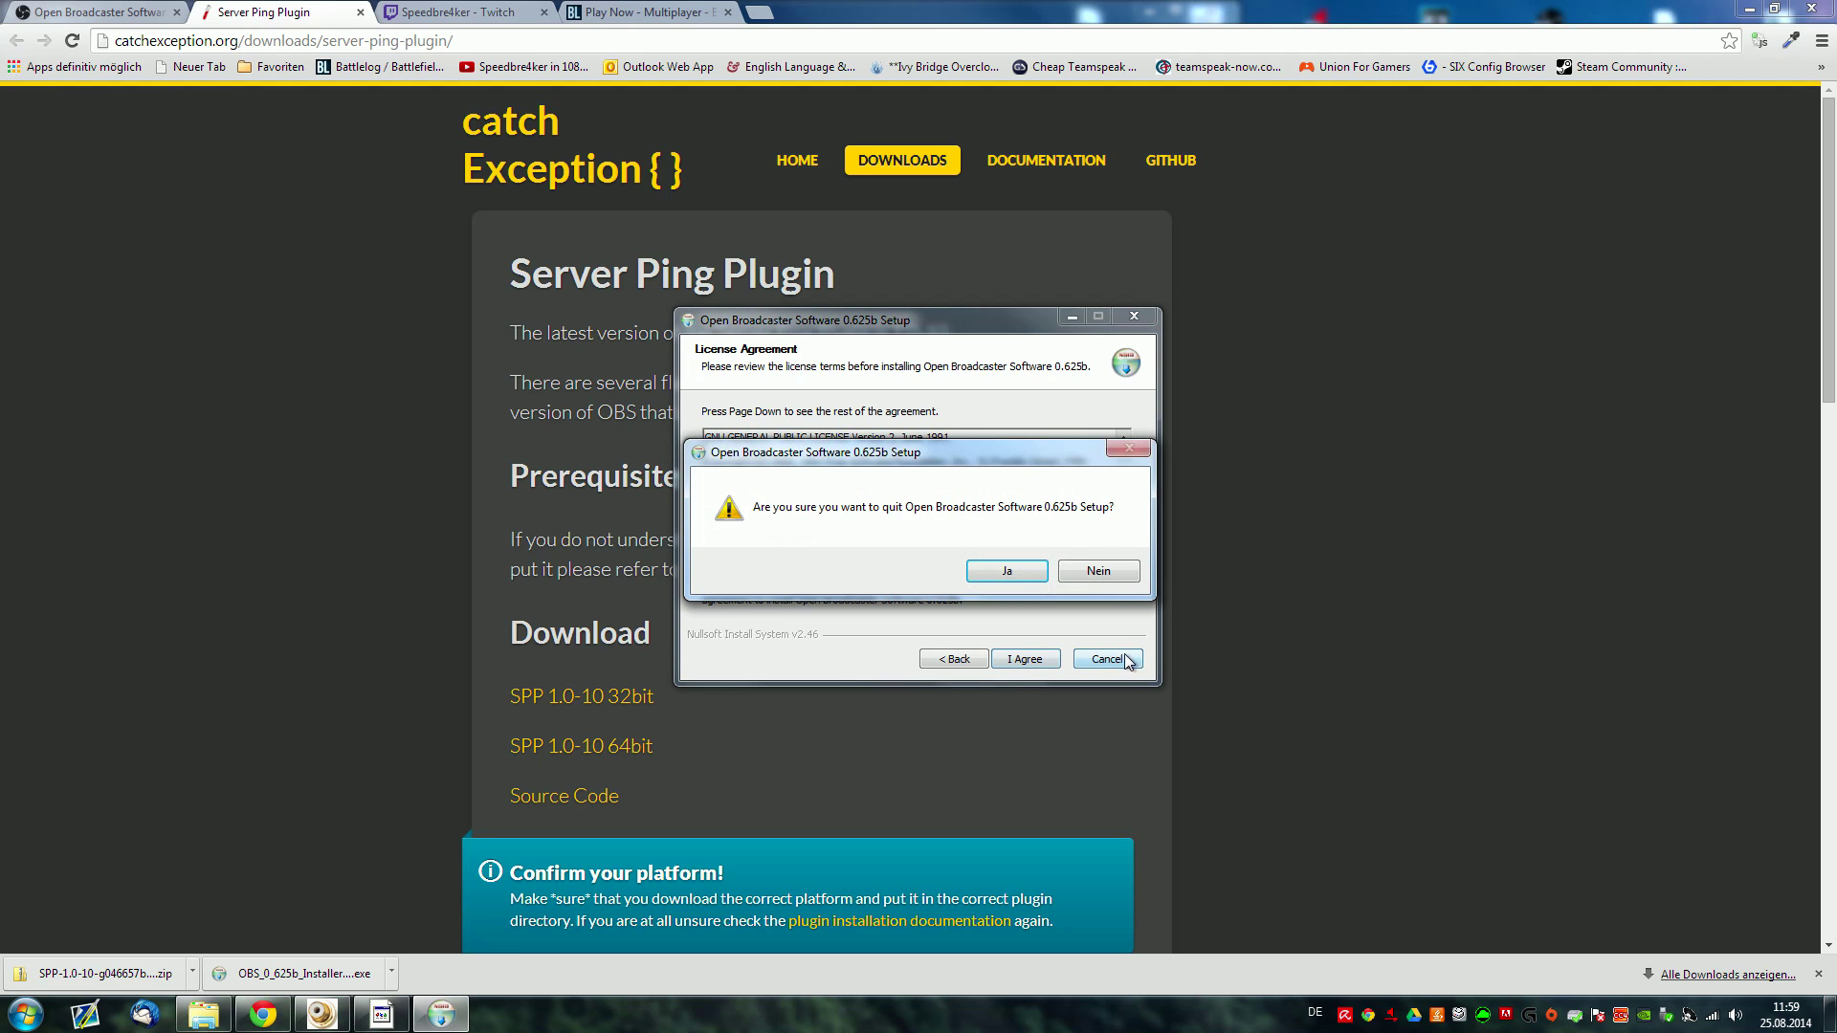
left_click(1006, 570)
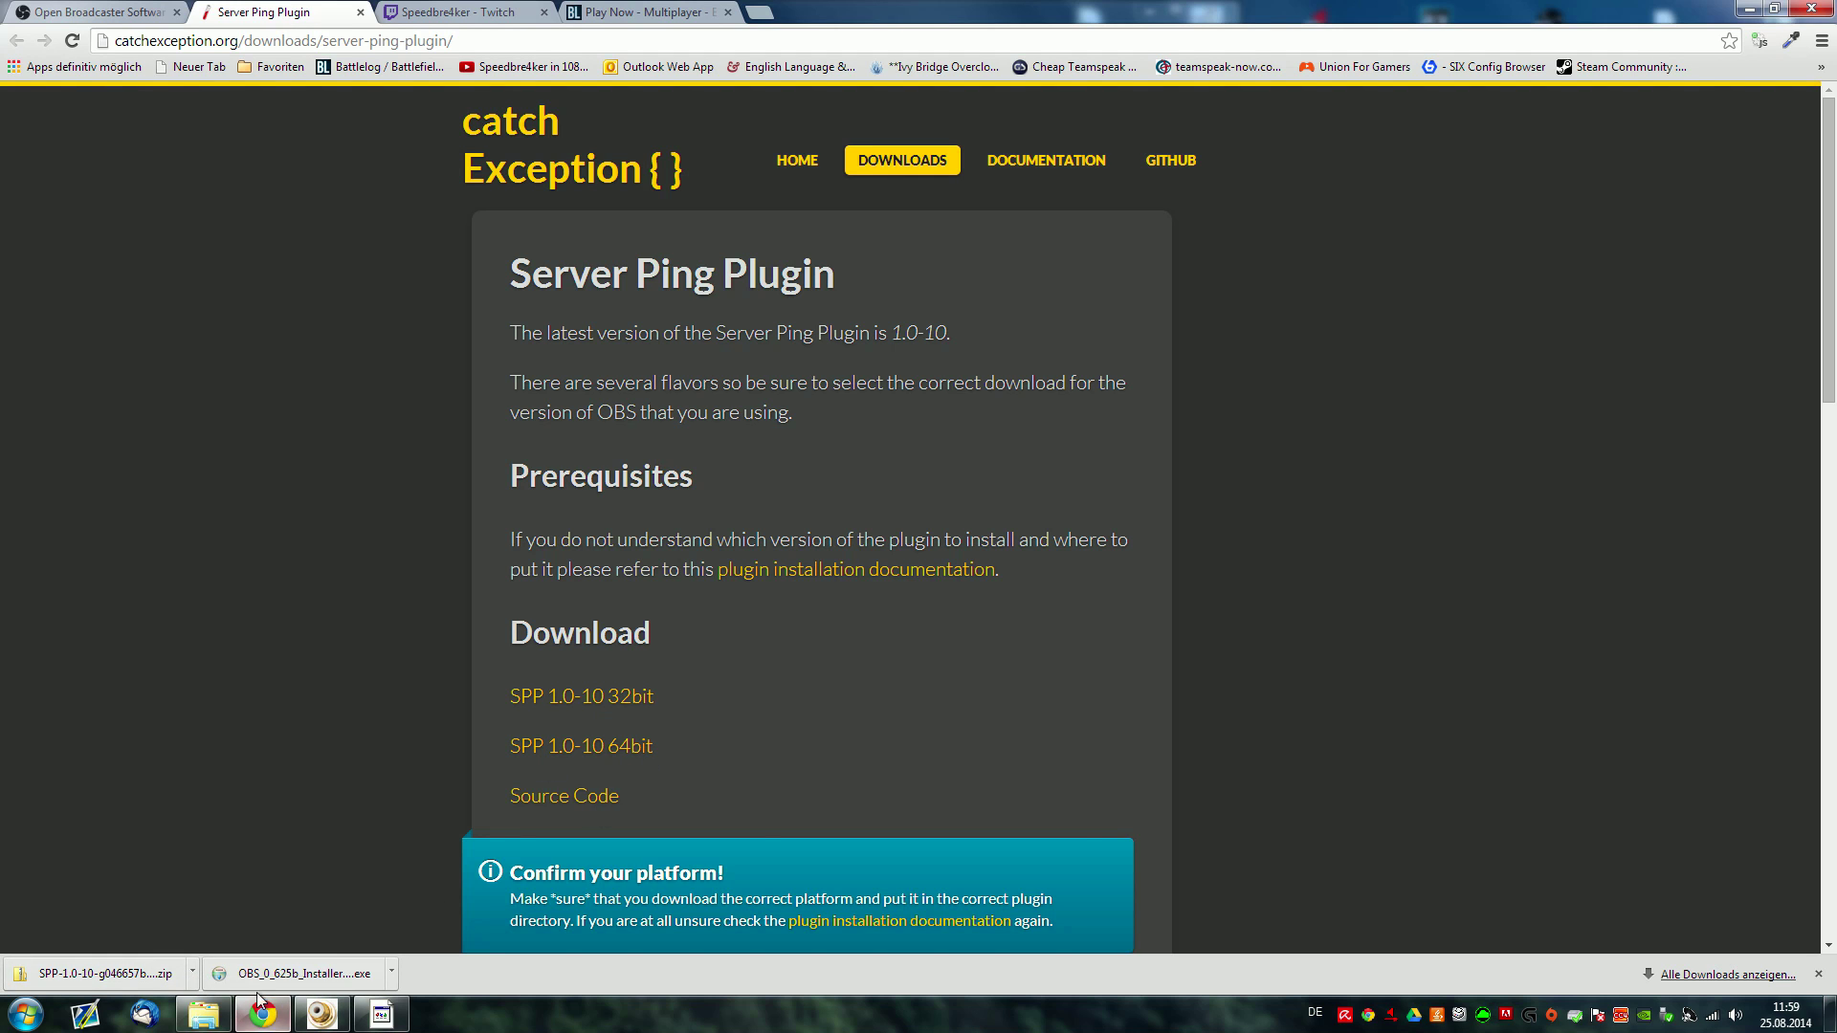
Copy ServerPingPlugin.dll from the extracted SPP-1.0-10-g046657b-x64 folder and open the OBS folder inside C:\Programme
left_click(198, 1014)
left_click_drag(615, 298, 605, 181)
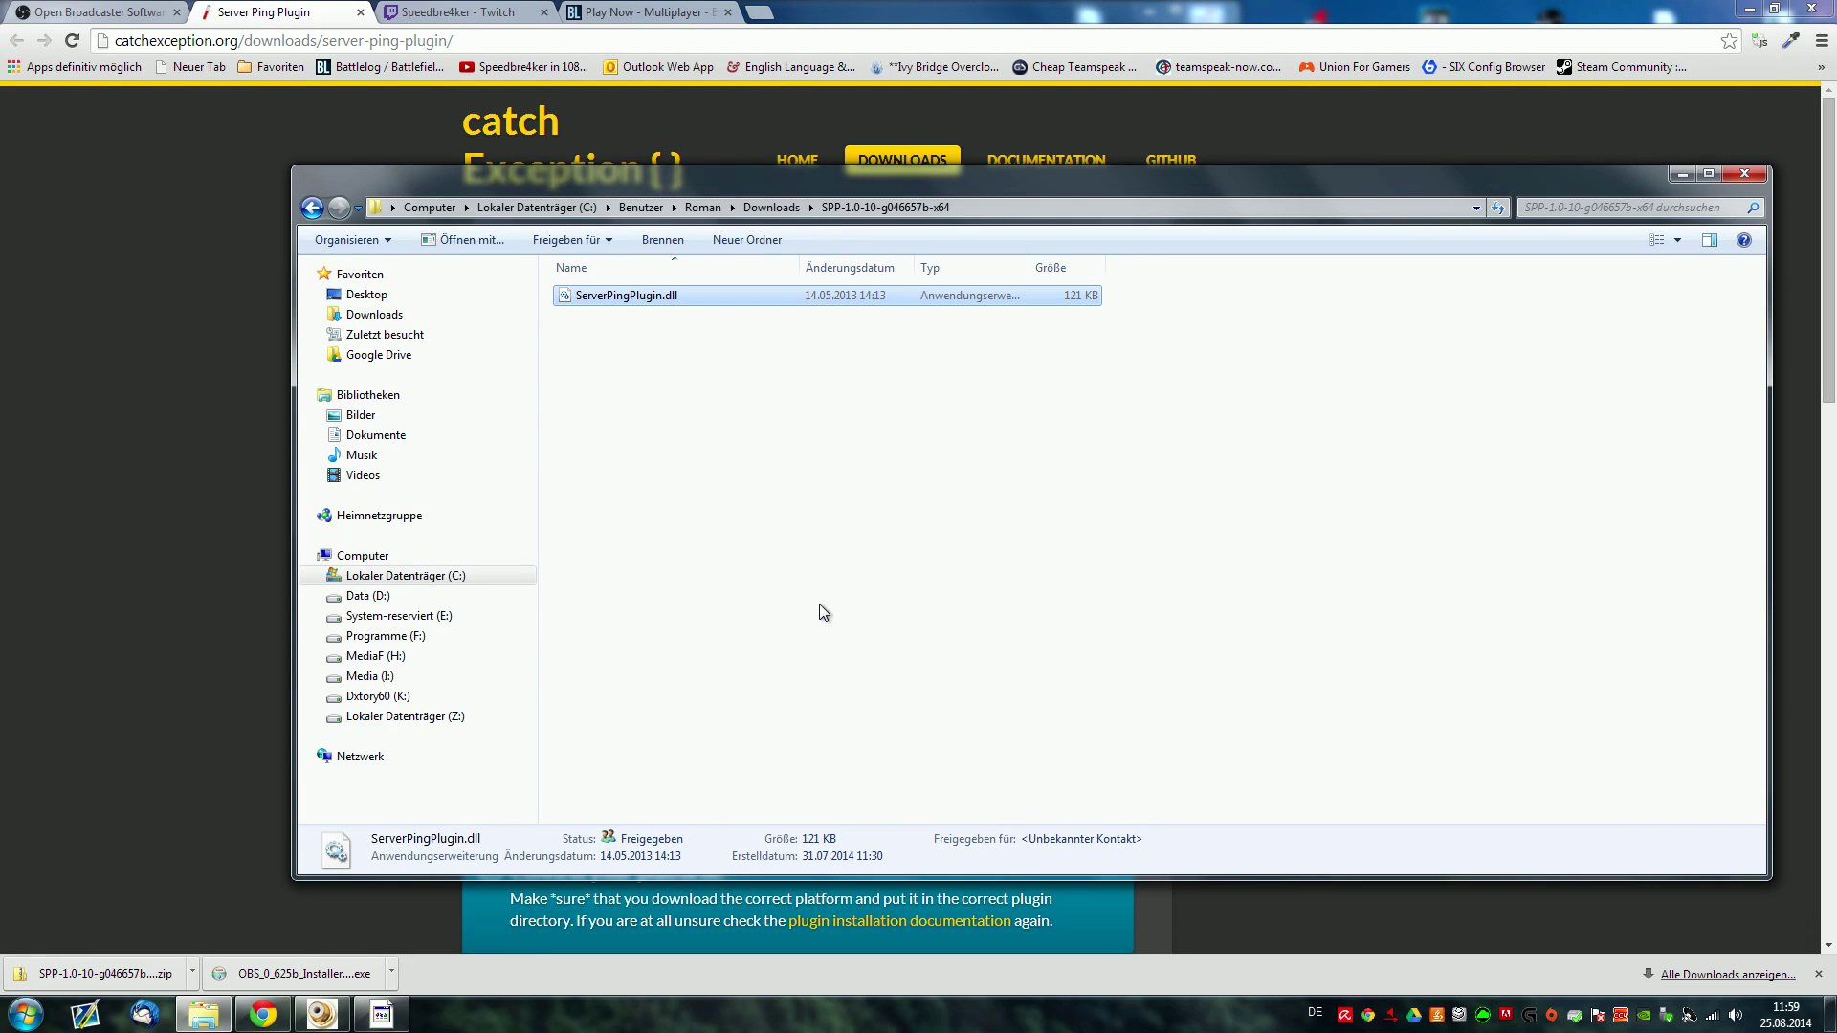
left_click(387, 577)
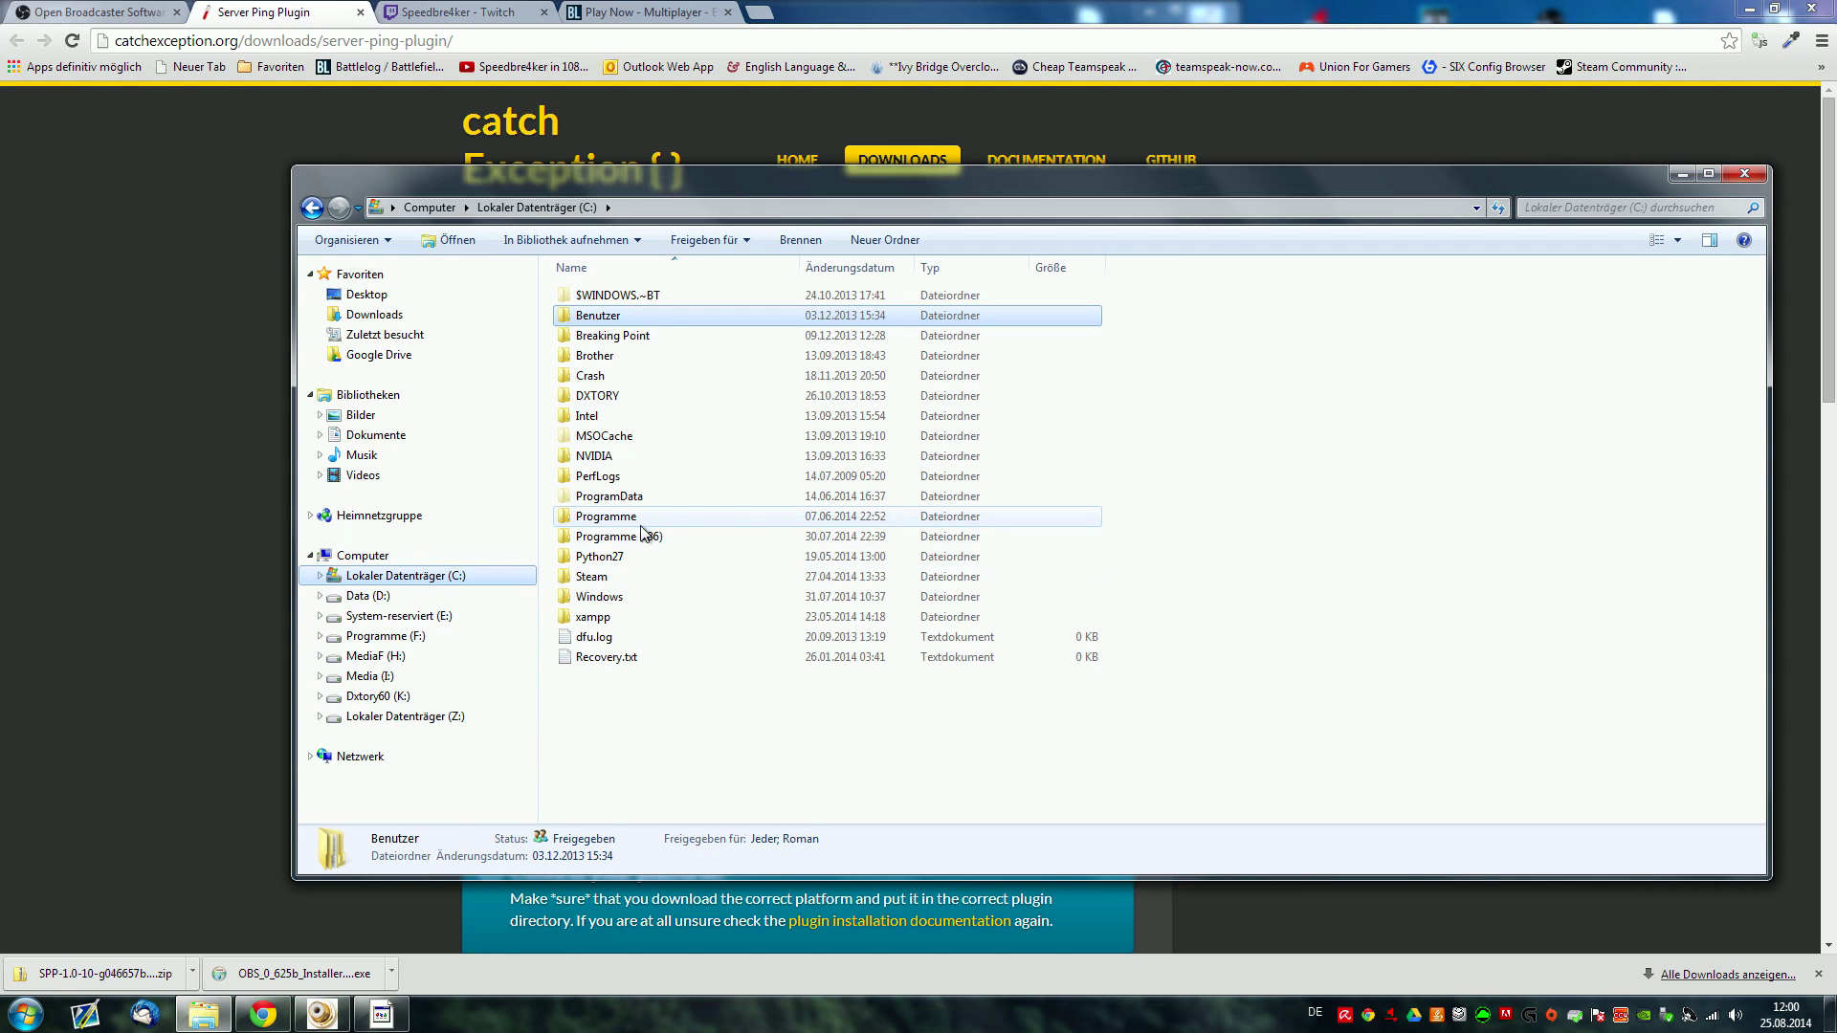
left_click(597, 518)
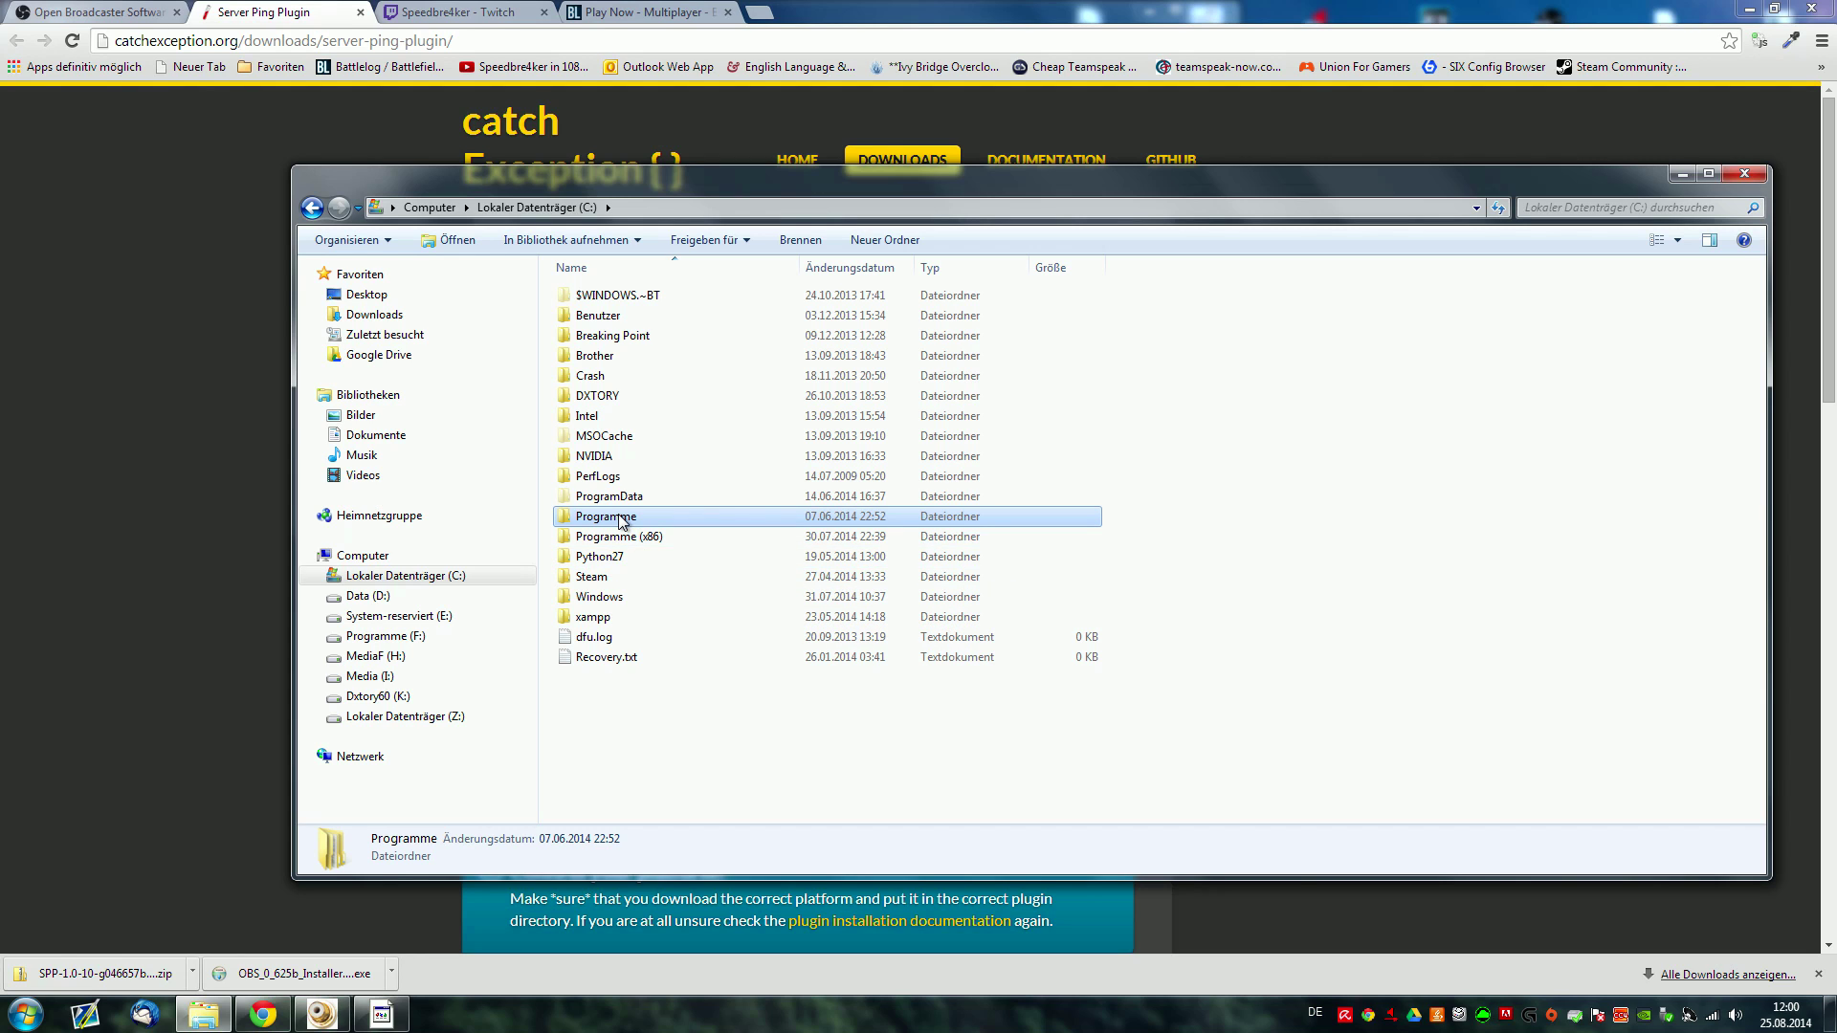
double_click(612, 516)
key("o")
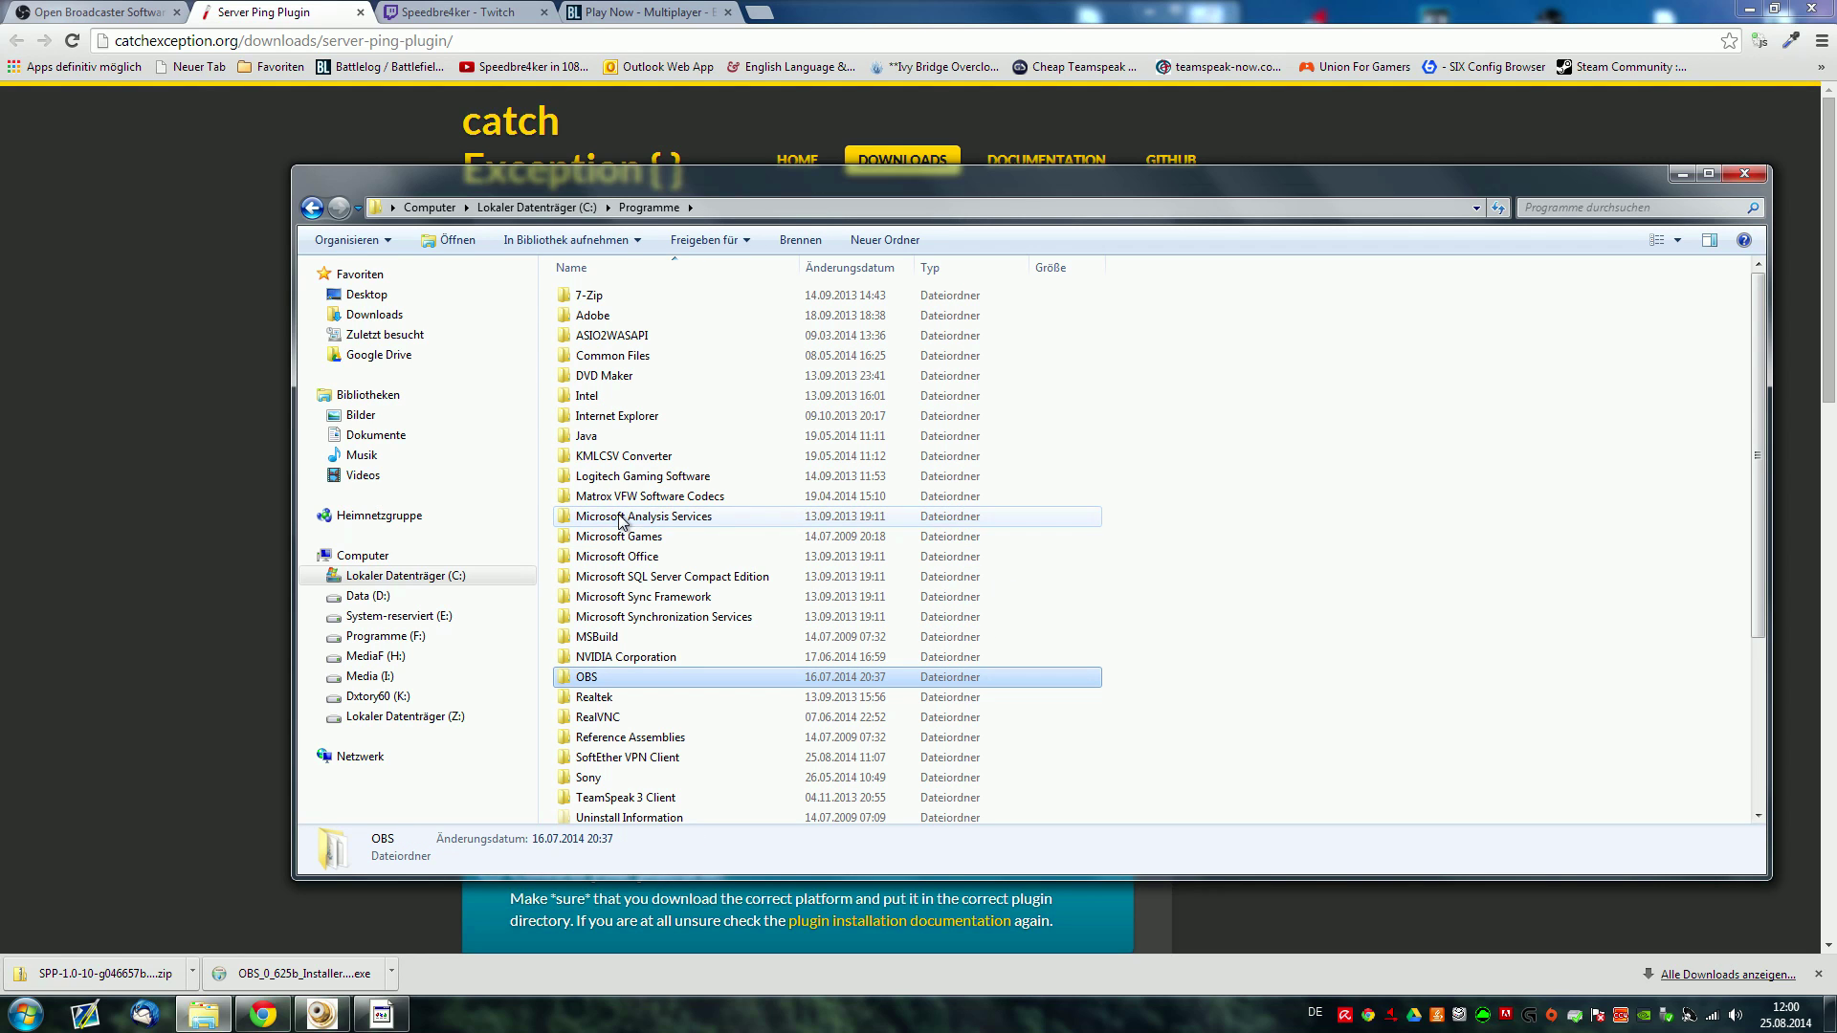
double_click(609, 679)
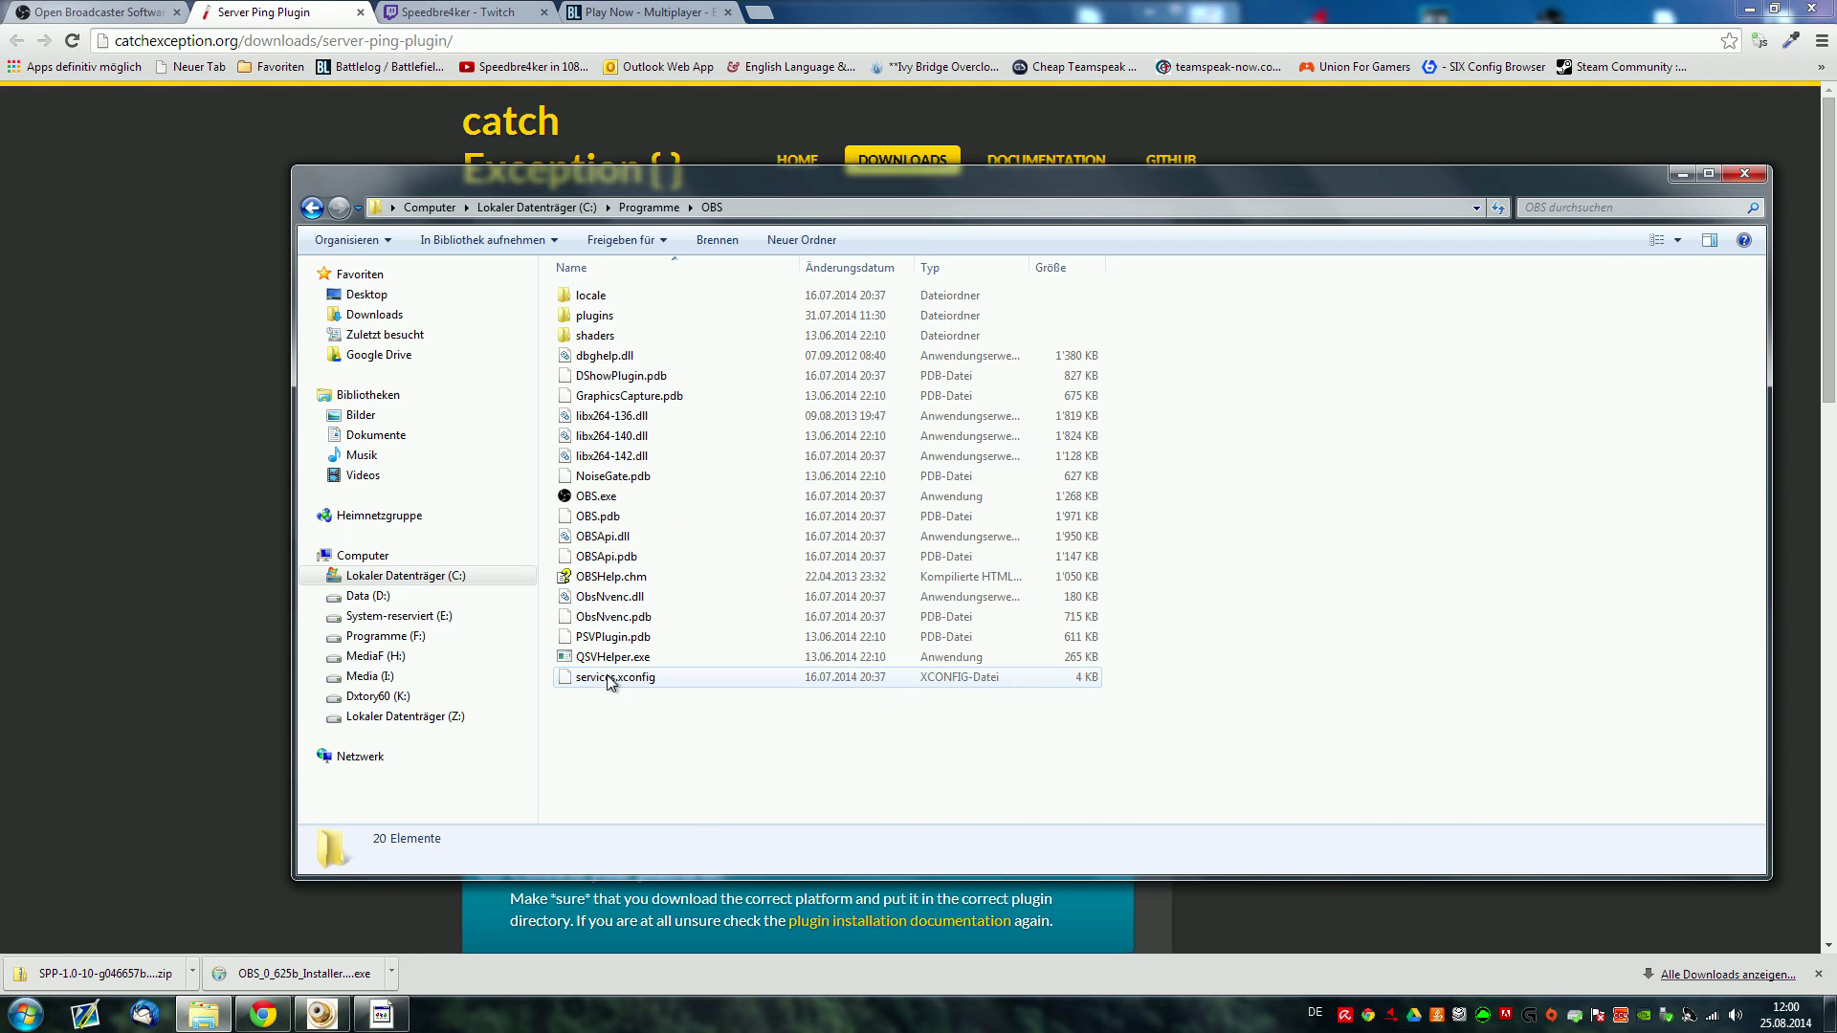
Try to paste ServerPingPlugin.dll into the plugins folder of the OBS installation
double_click(596, 318)
key("ctrl+v")
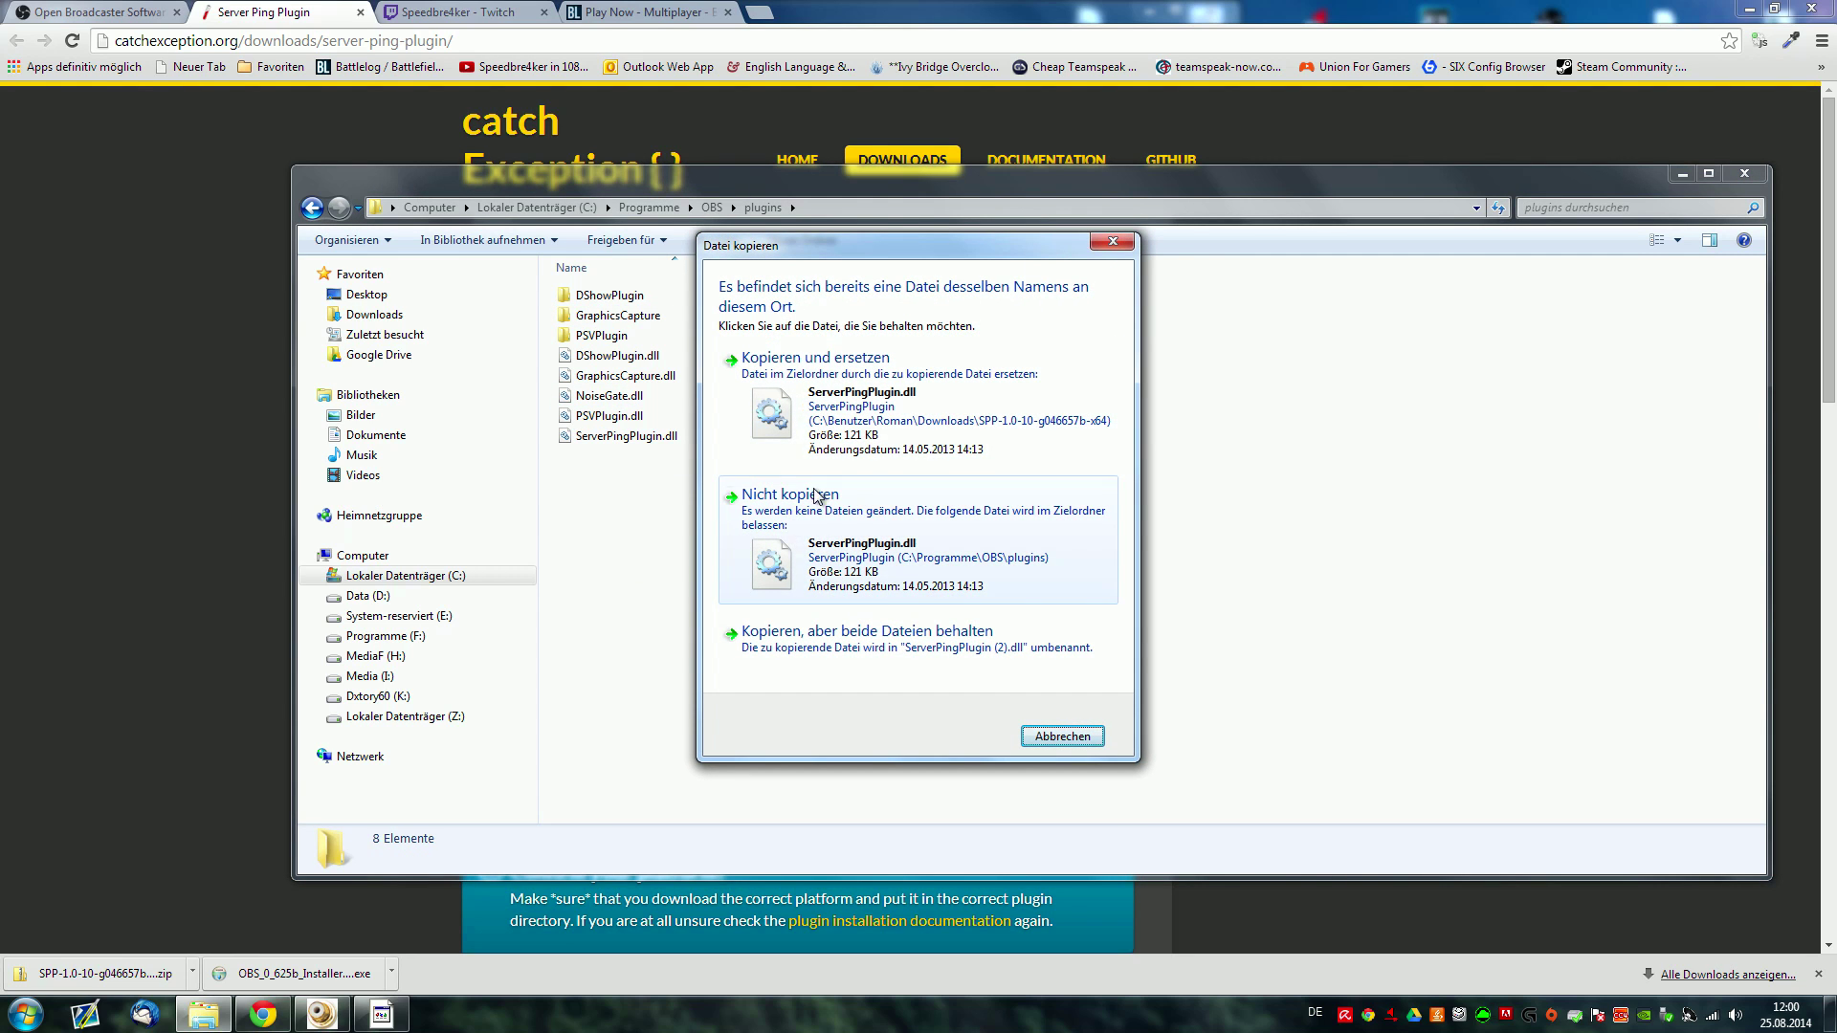
left_click(1111, 244)
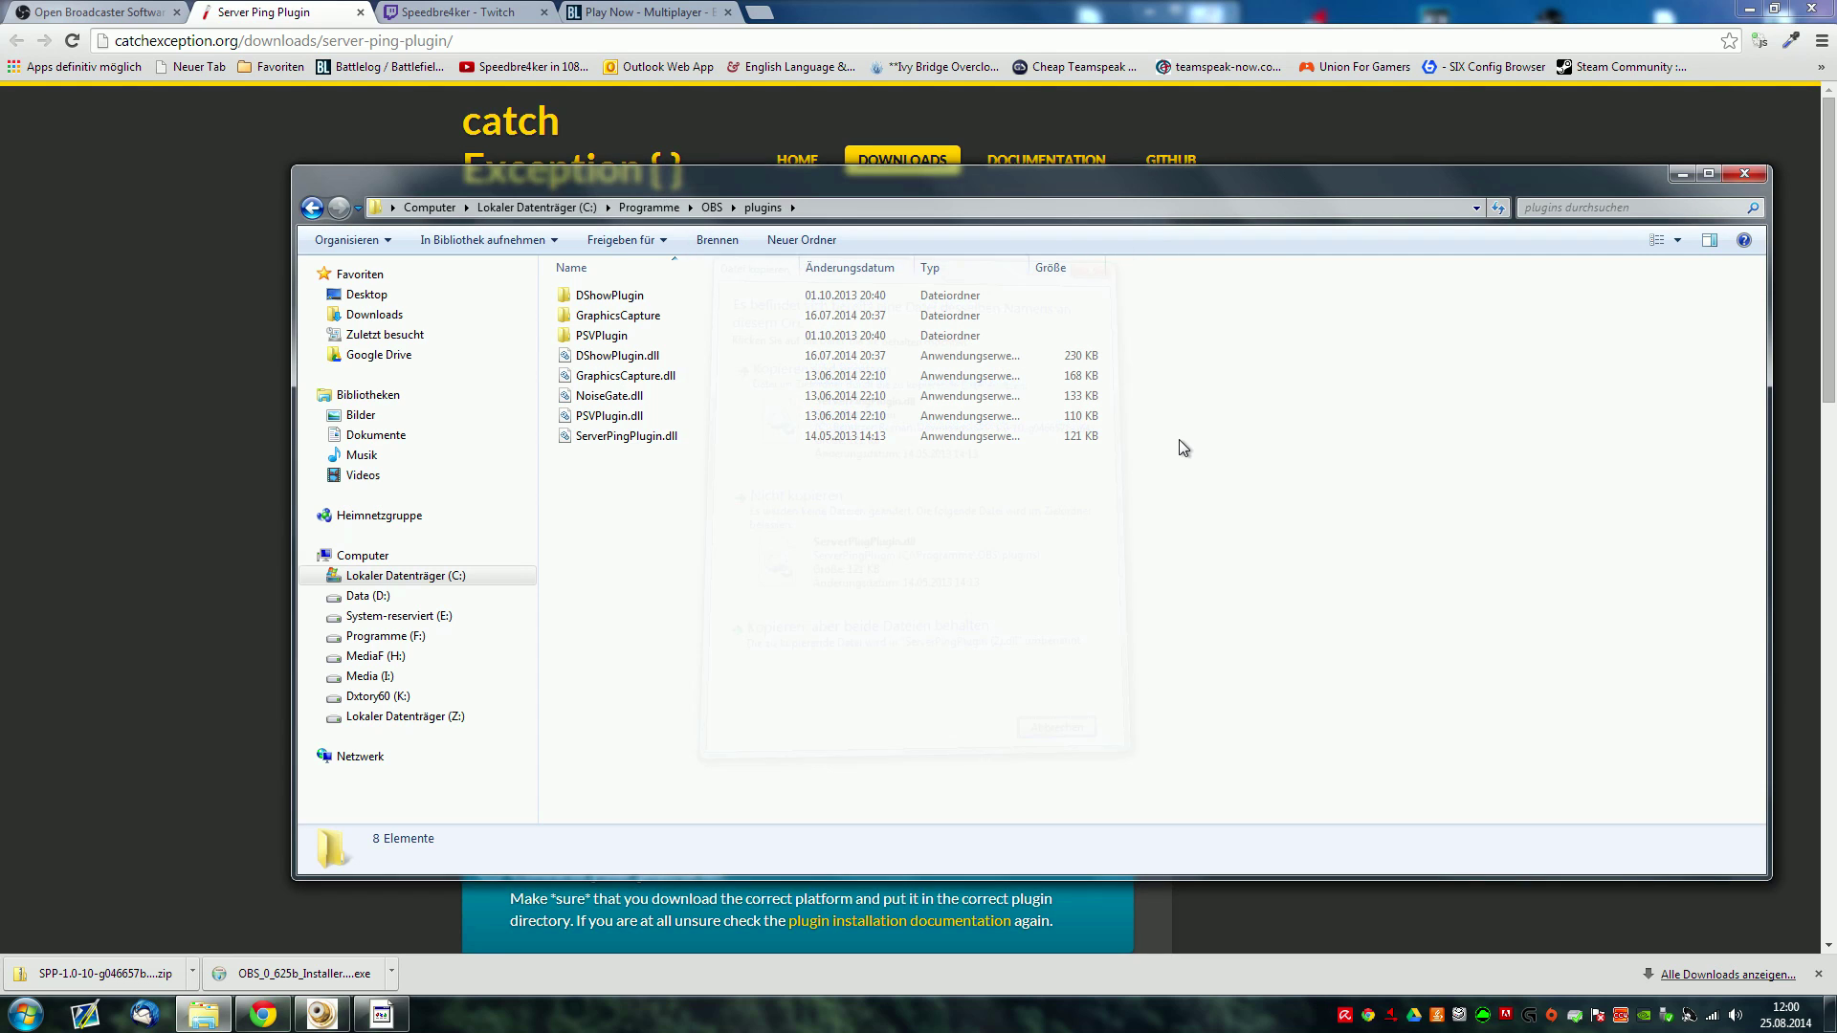
Launch OBS.exe from the OBS program folder and minimise the browser, file explorer and Battlefield 4 windows
left_click(713, 208)
double_click(604, 496)
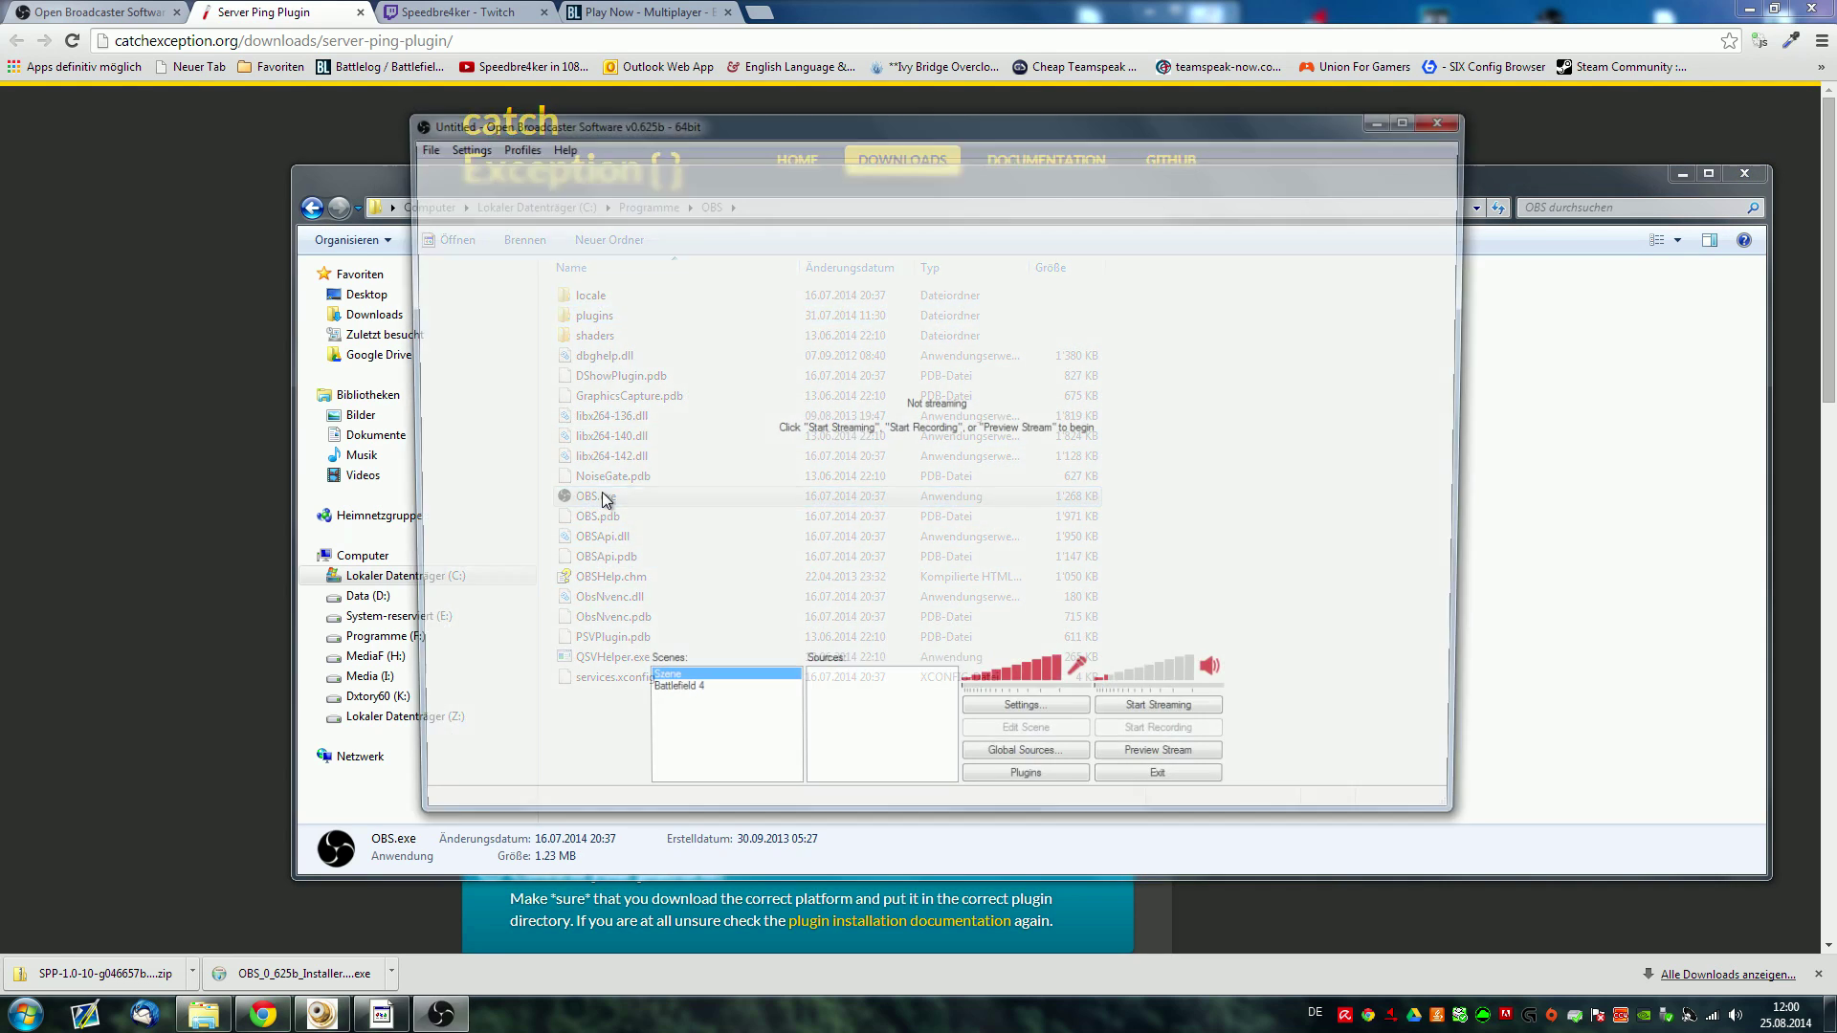
left_click(1749, 9)
left_click(1681, 173)
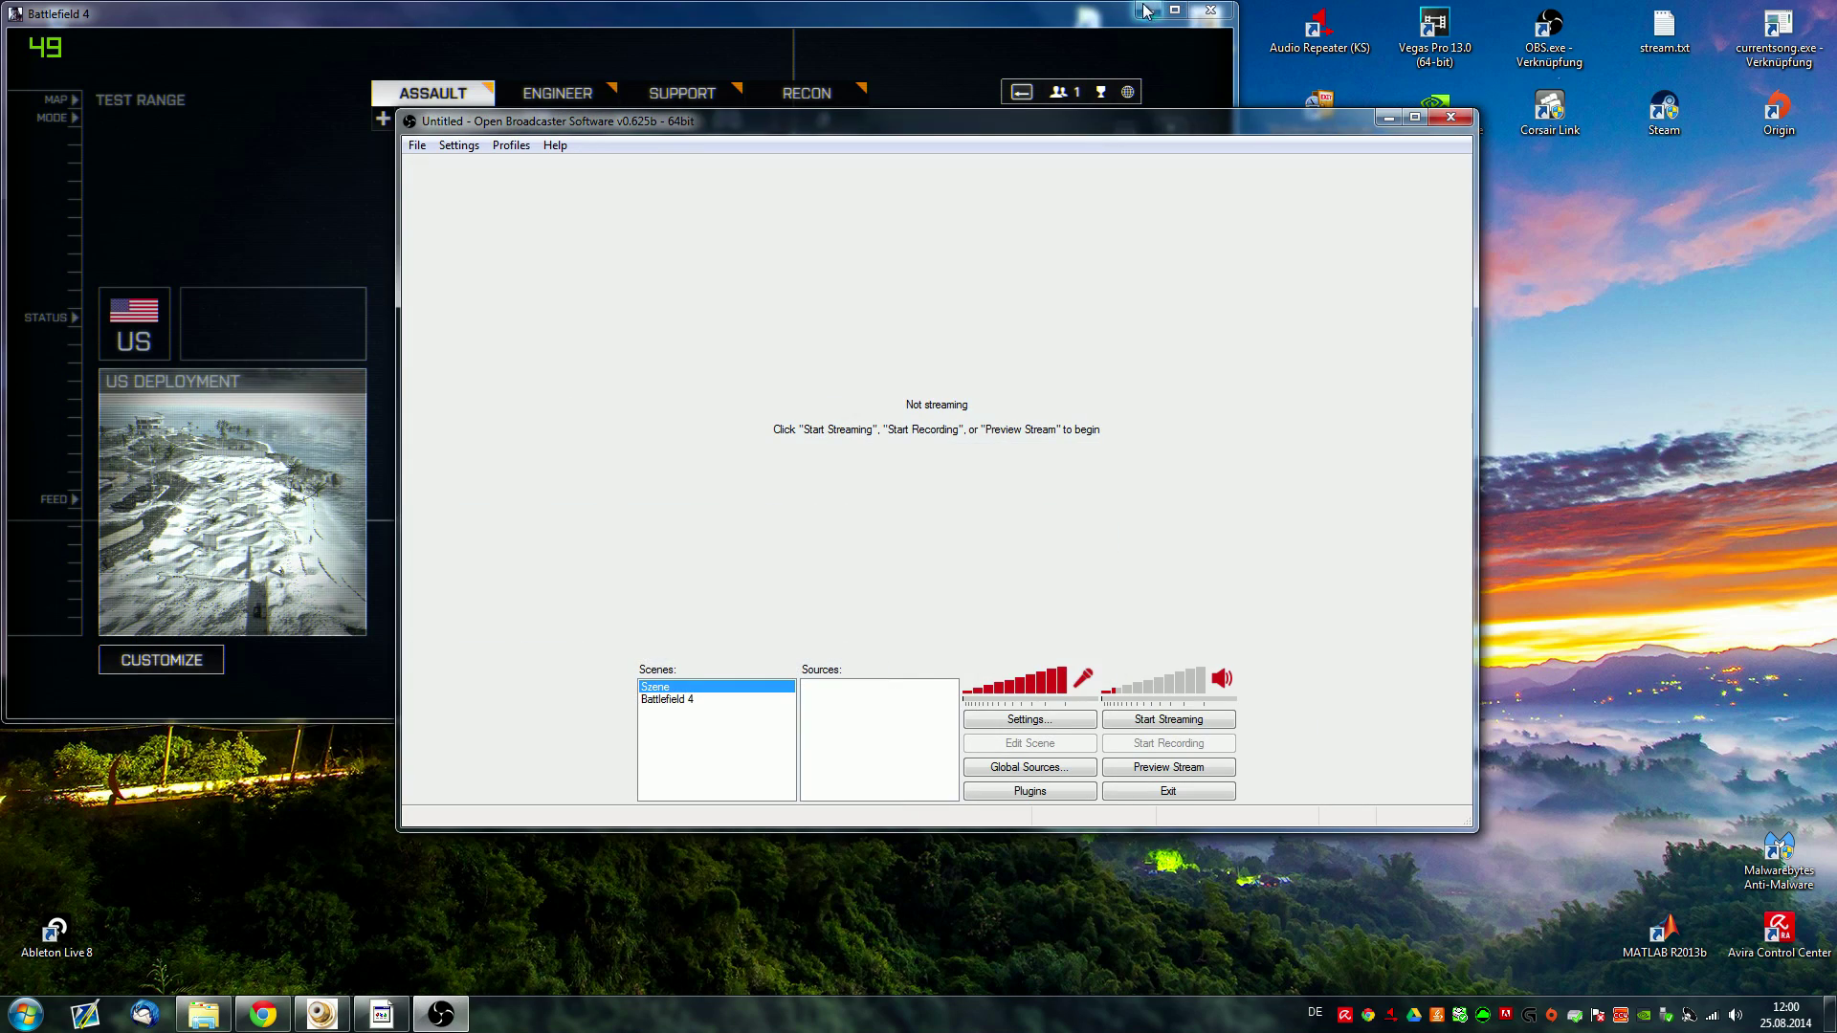
left_click(1140, 11)
mouse_move(974, 122)
left_mouse_down()
mouse_move(911, 186)
mouse_move(968, 152)
left_mouse_up()
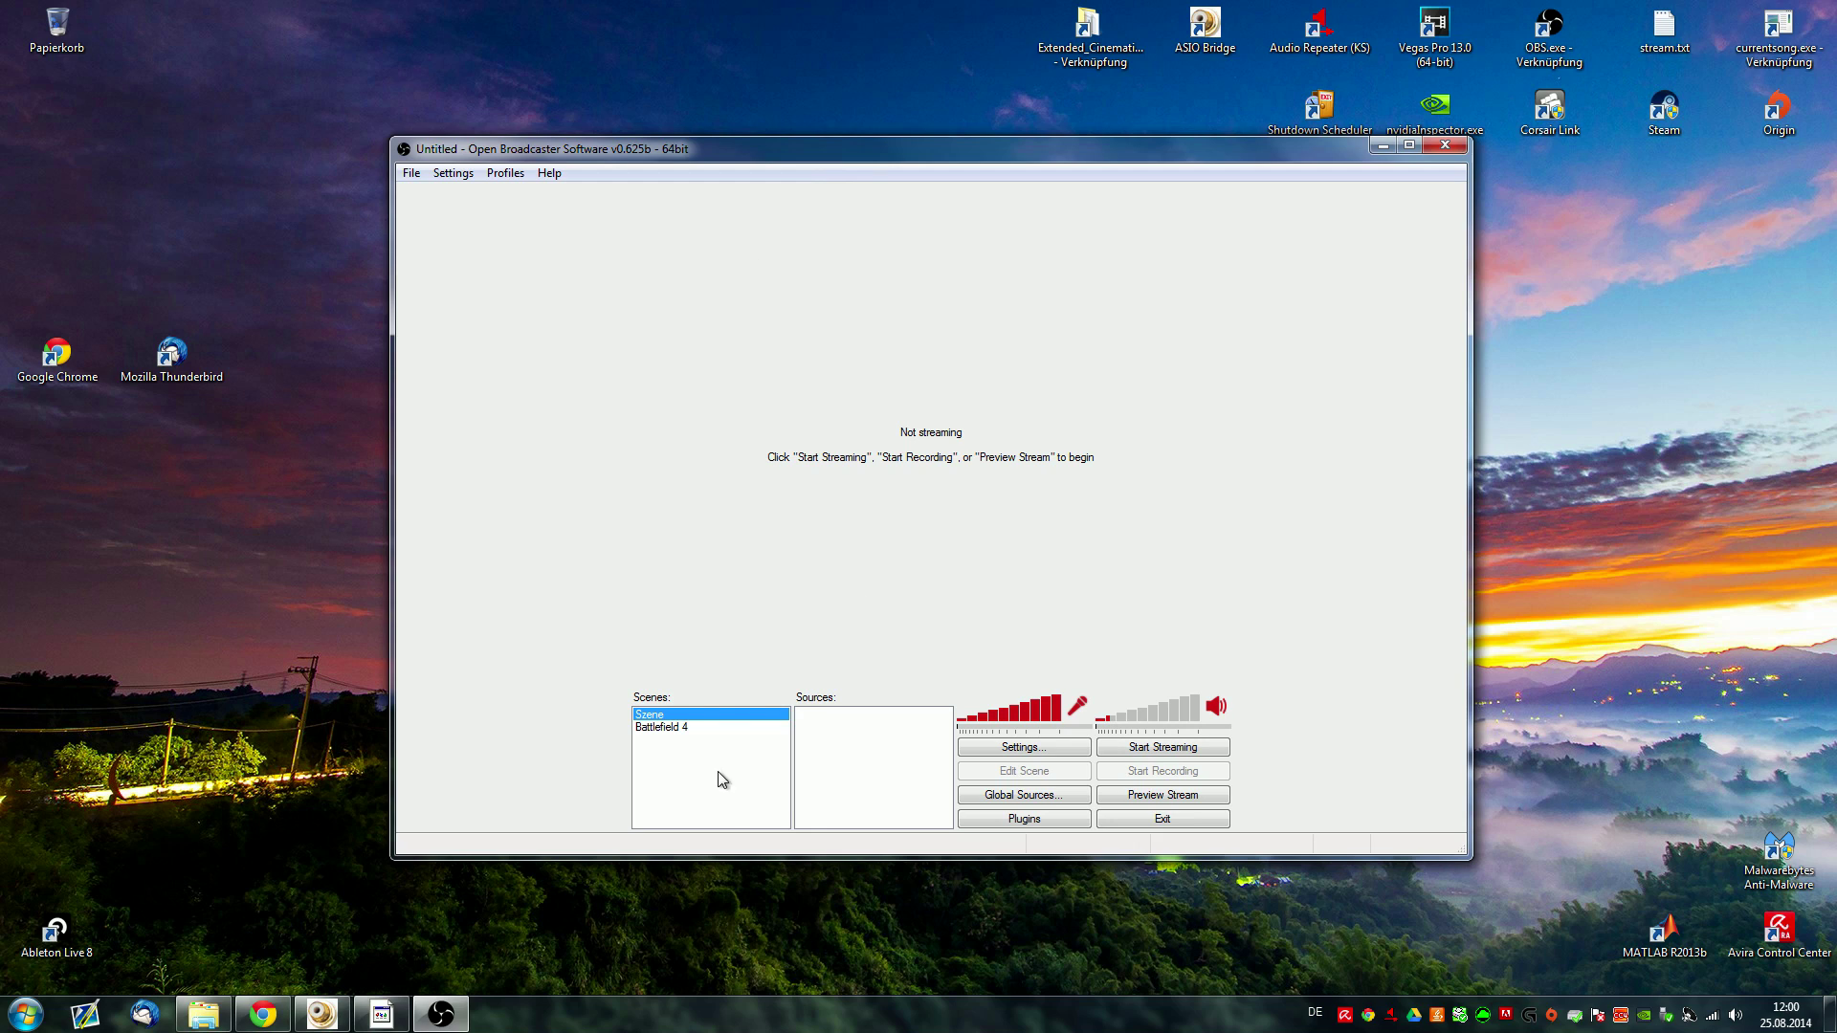
Add a new scene named mystream
right_click(656, 757)
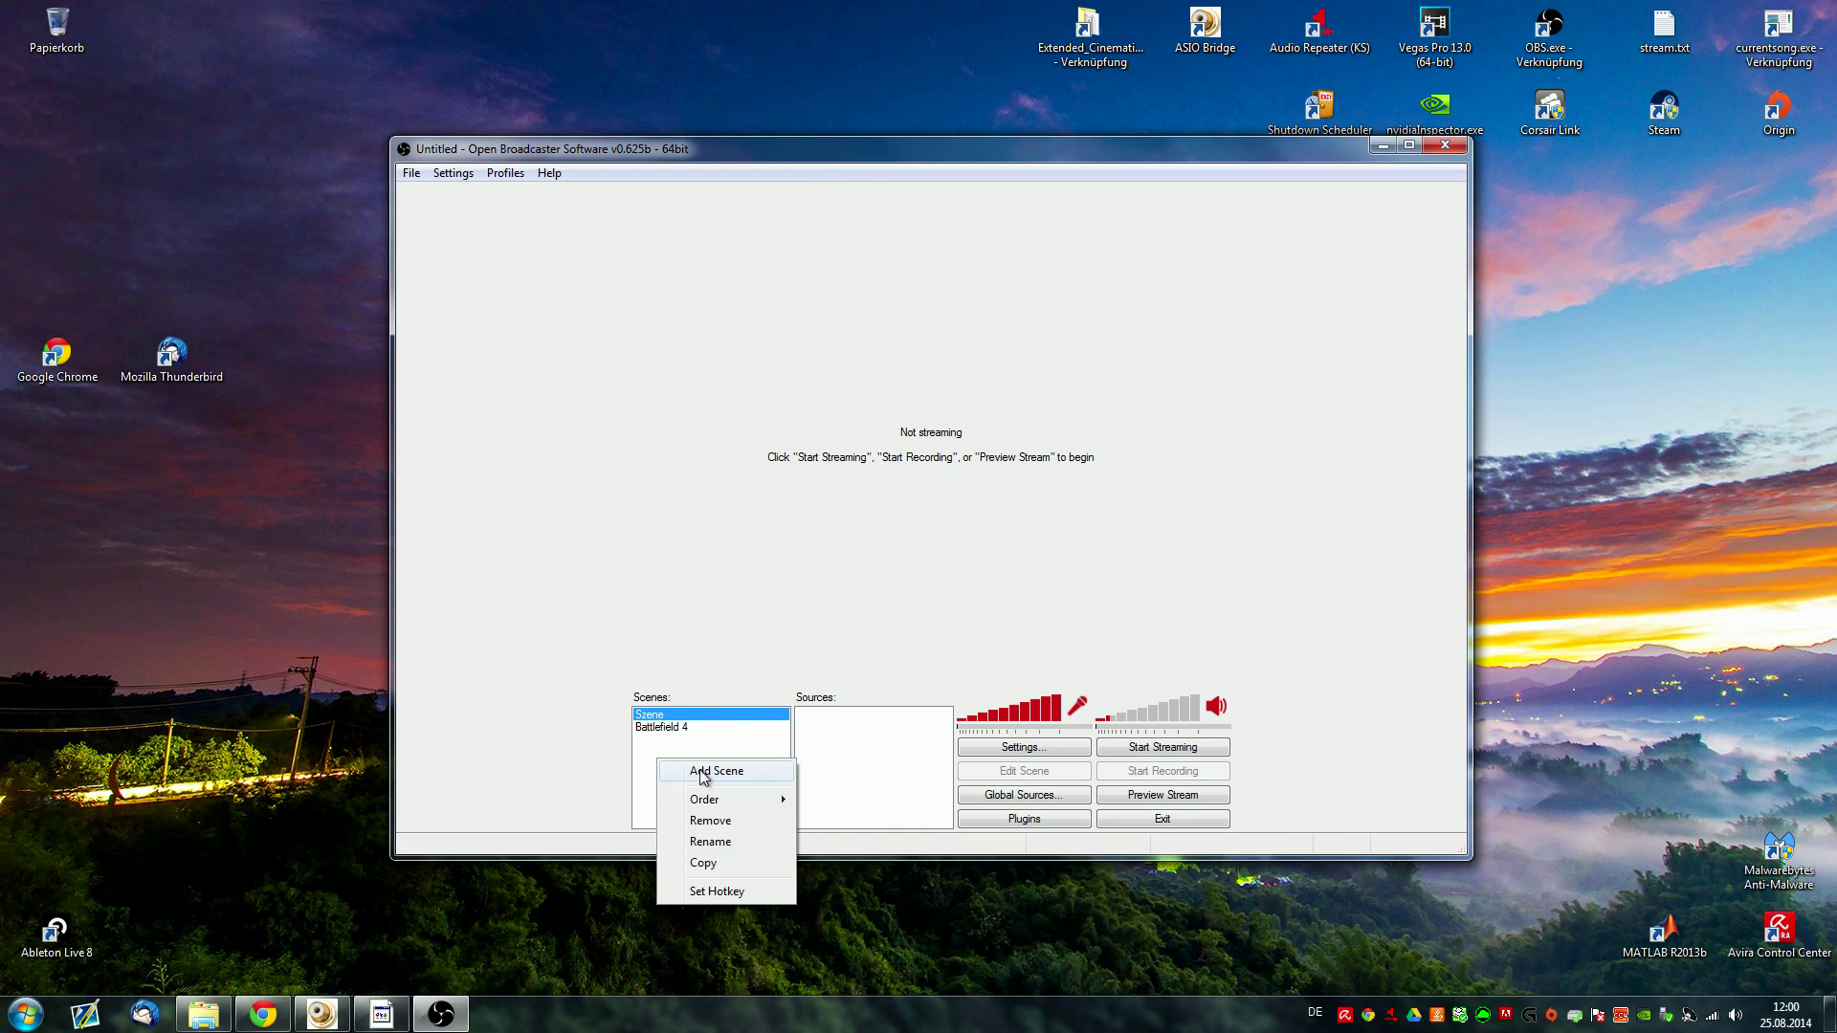
left_click(782, 773)
type("mystream")
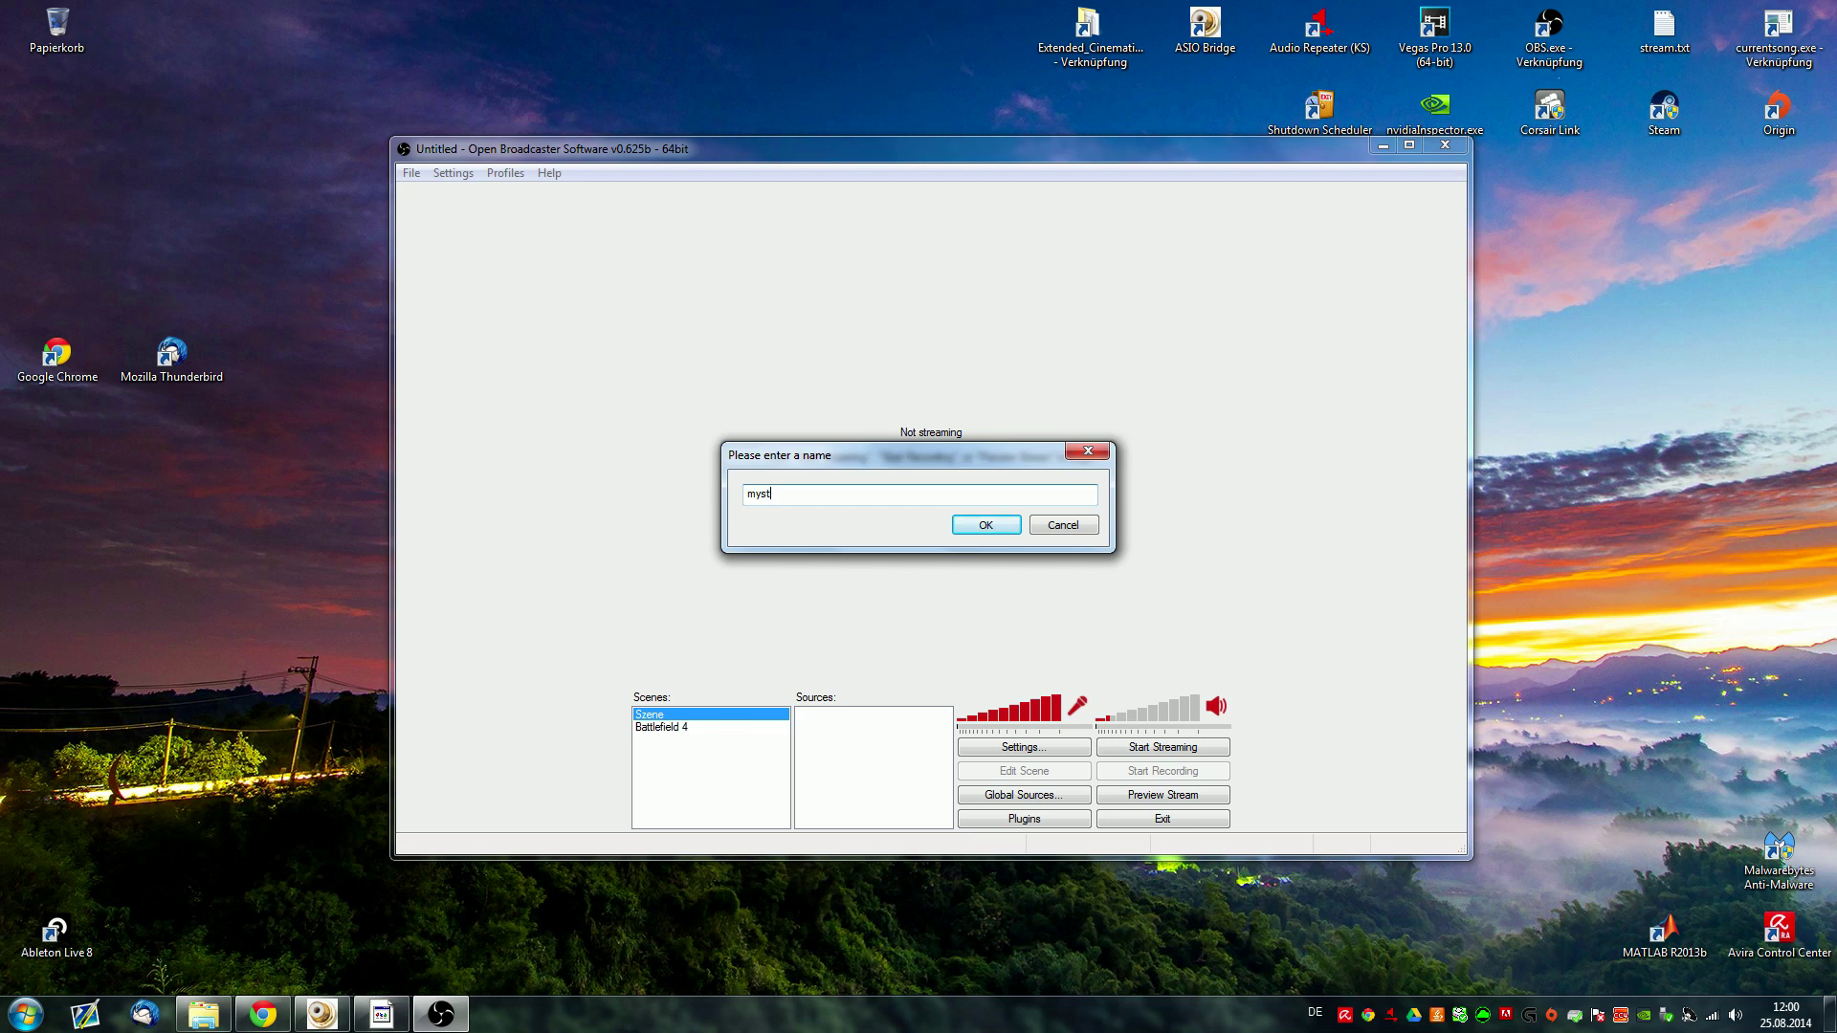
key("Return")
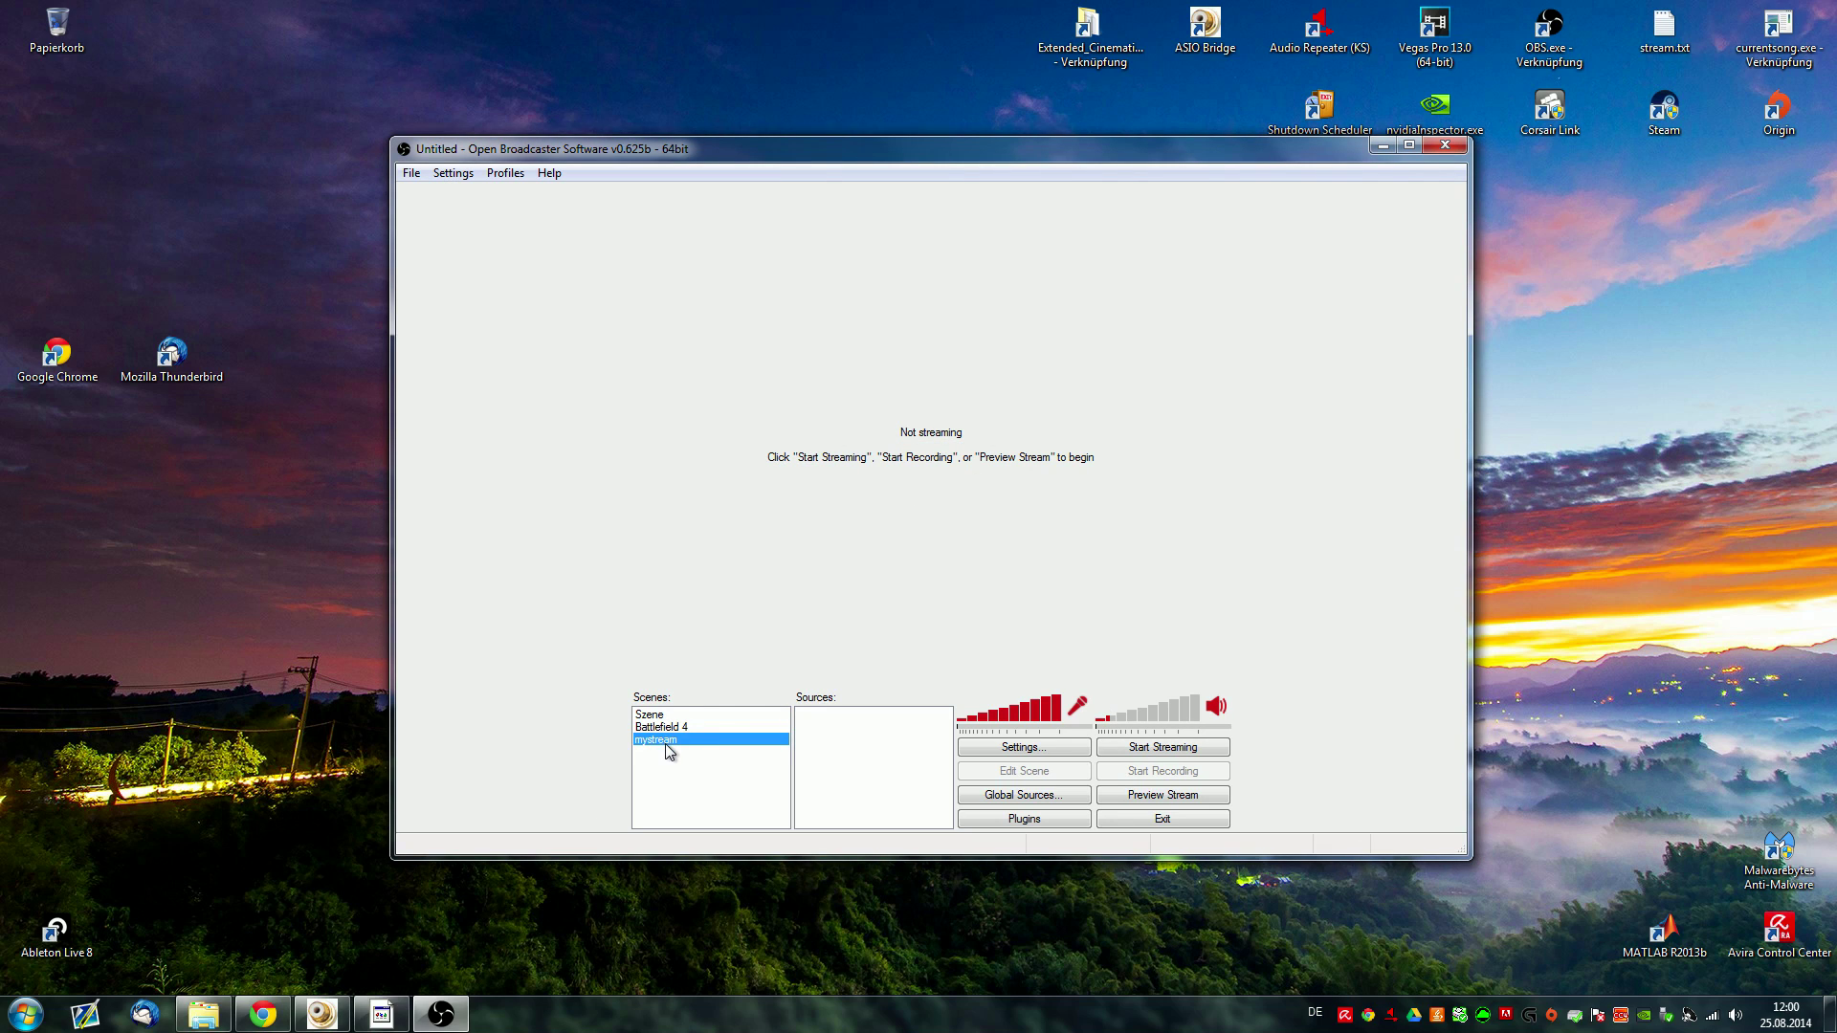
Add a Monitor Capture source for monitor 1 to the mystream scene, keeping the default name and settings
right_click(833, 734)
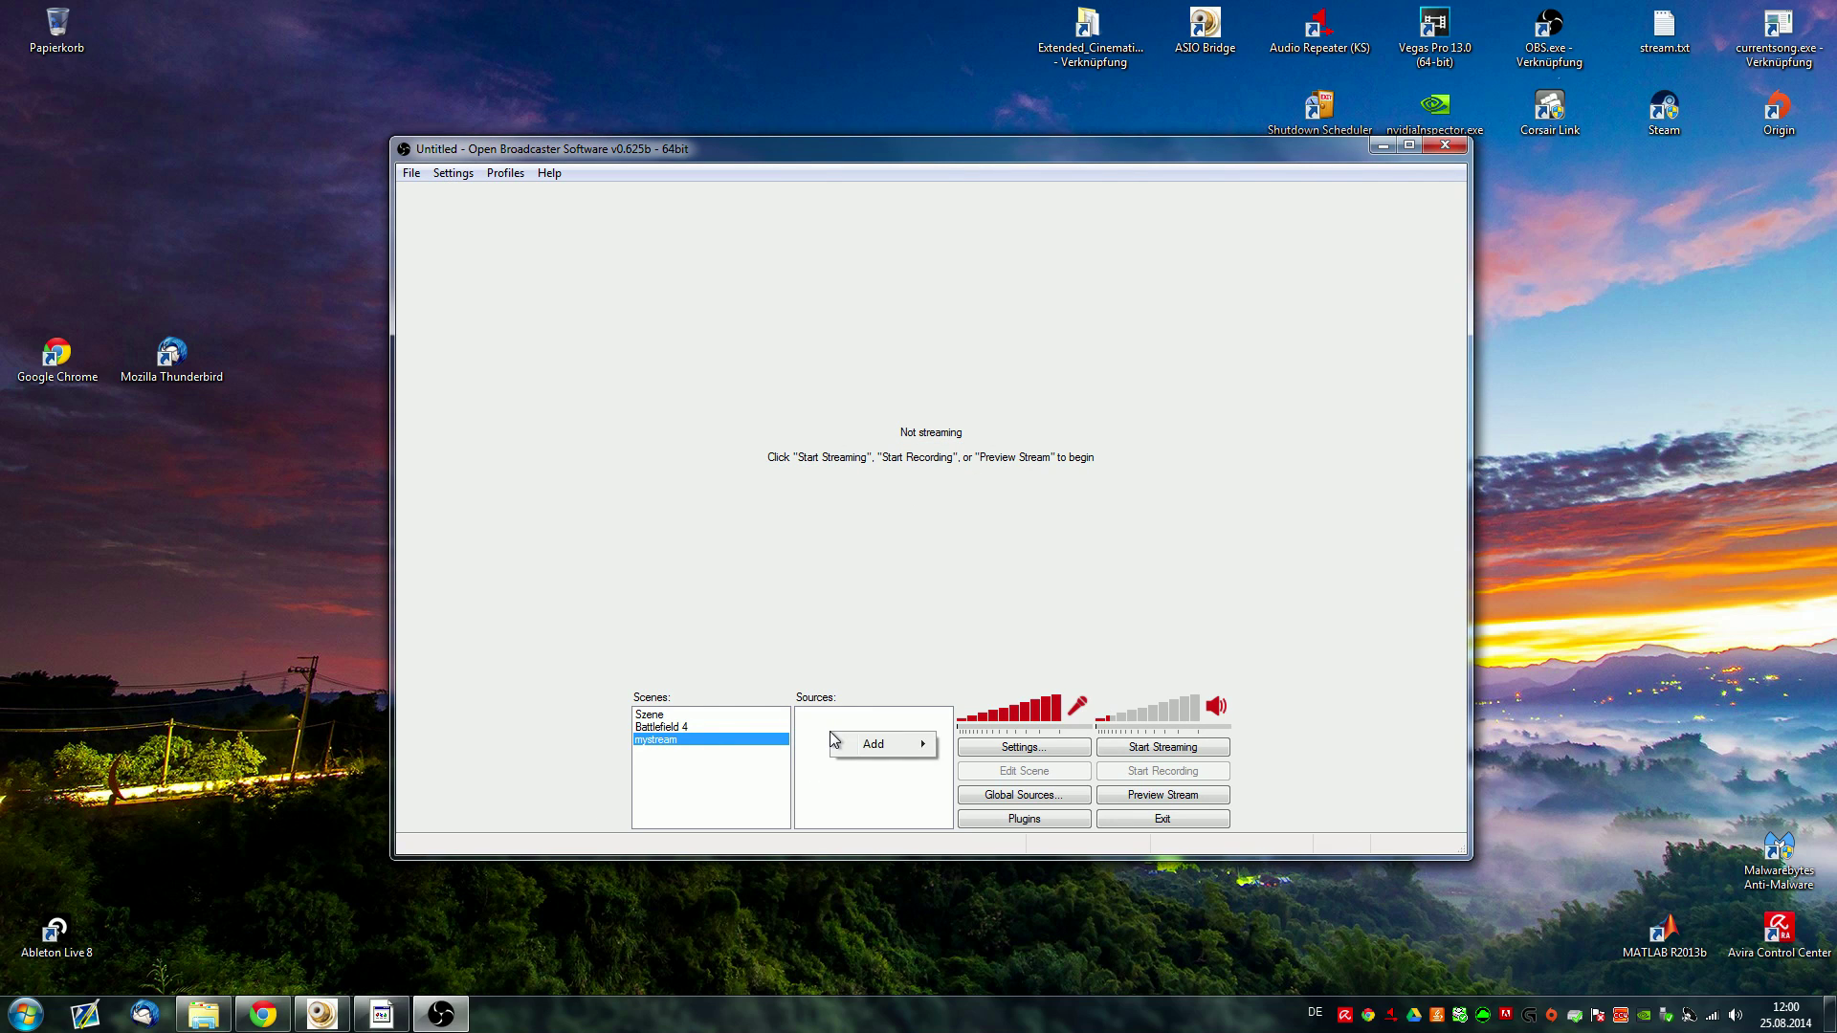
mouse_move(859, 747)
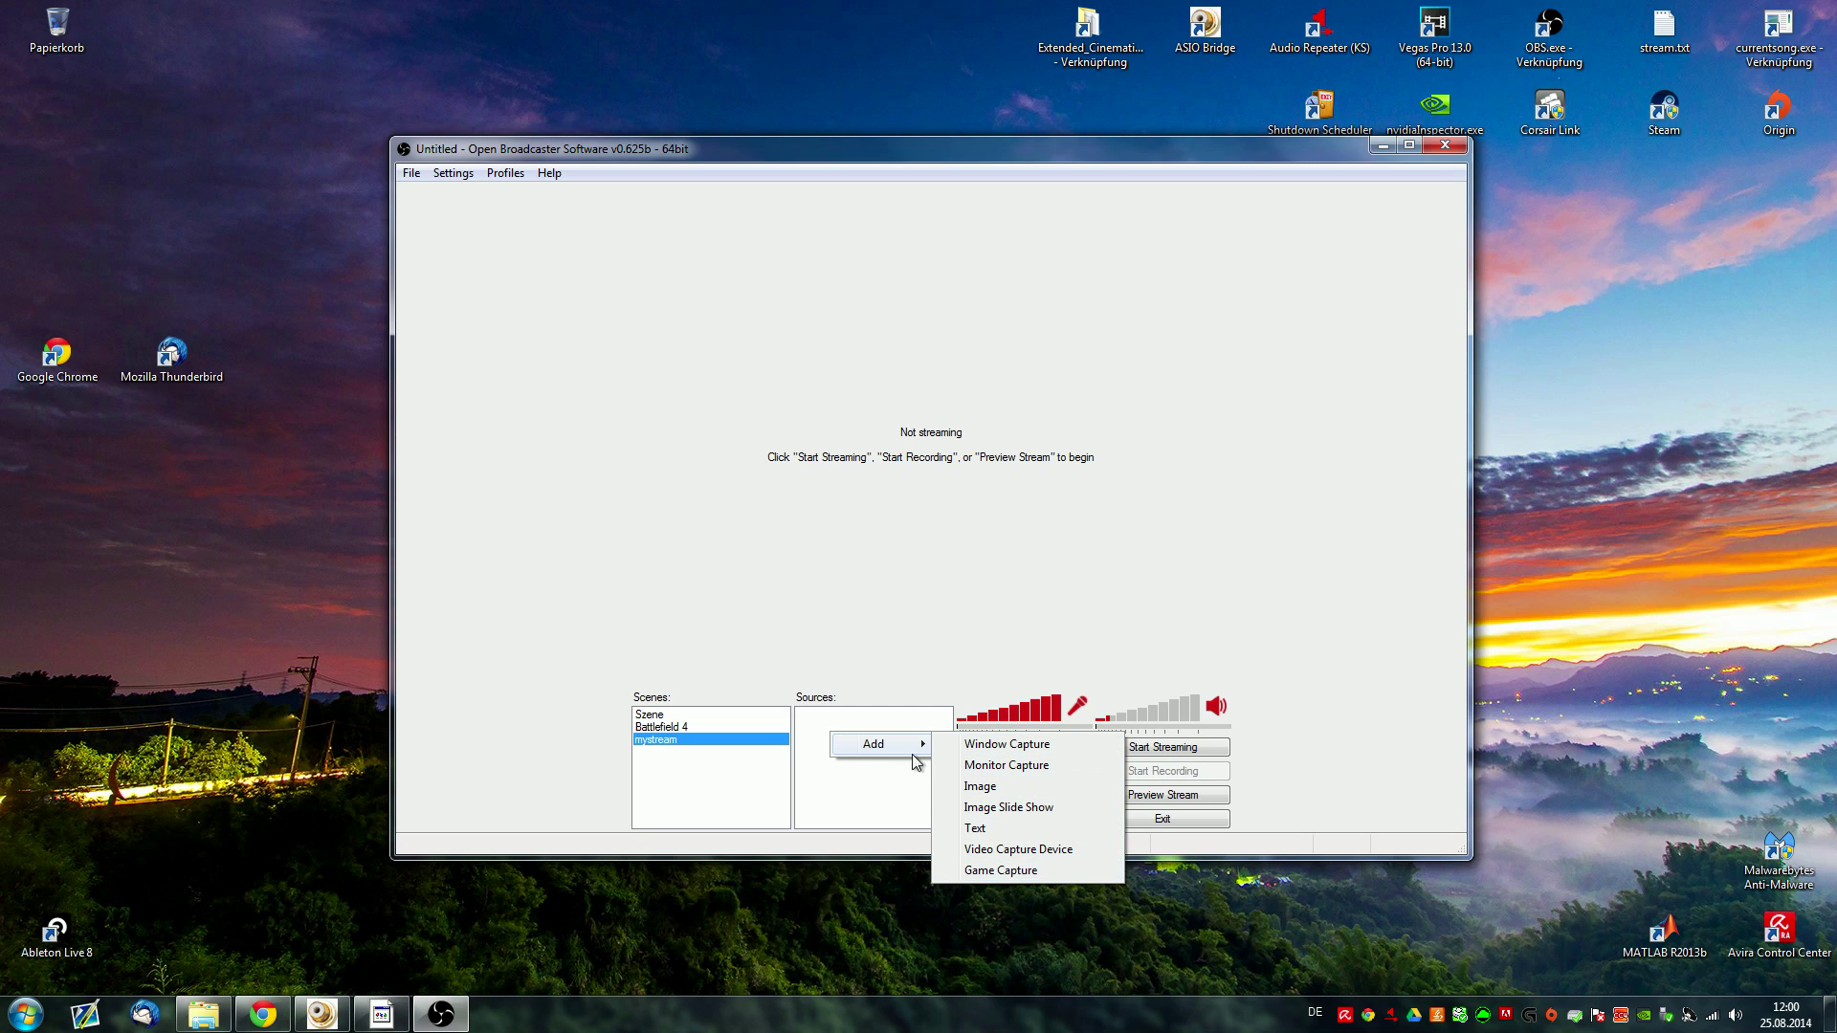
left_click(1031, 394)
right_click(867, 740)
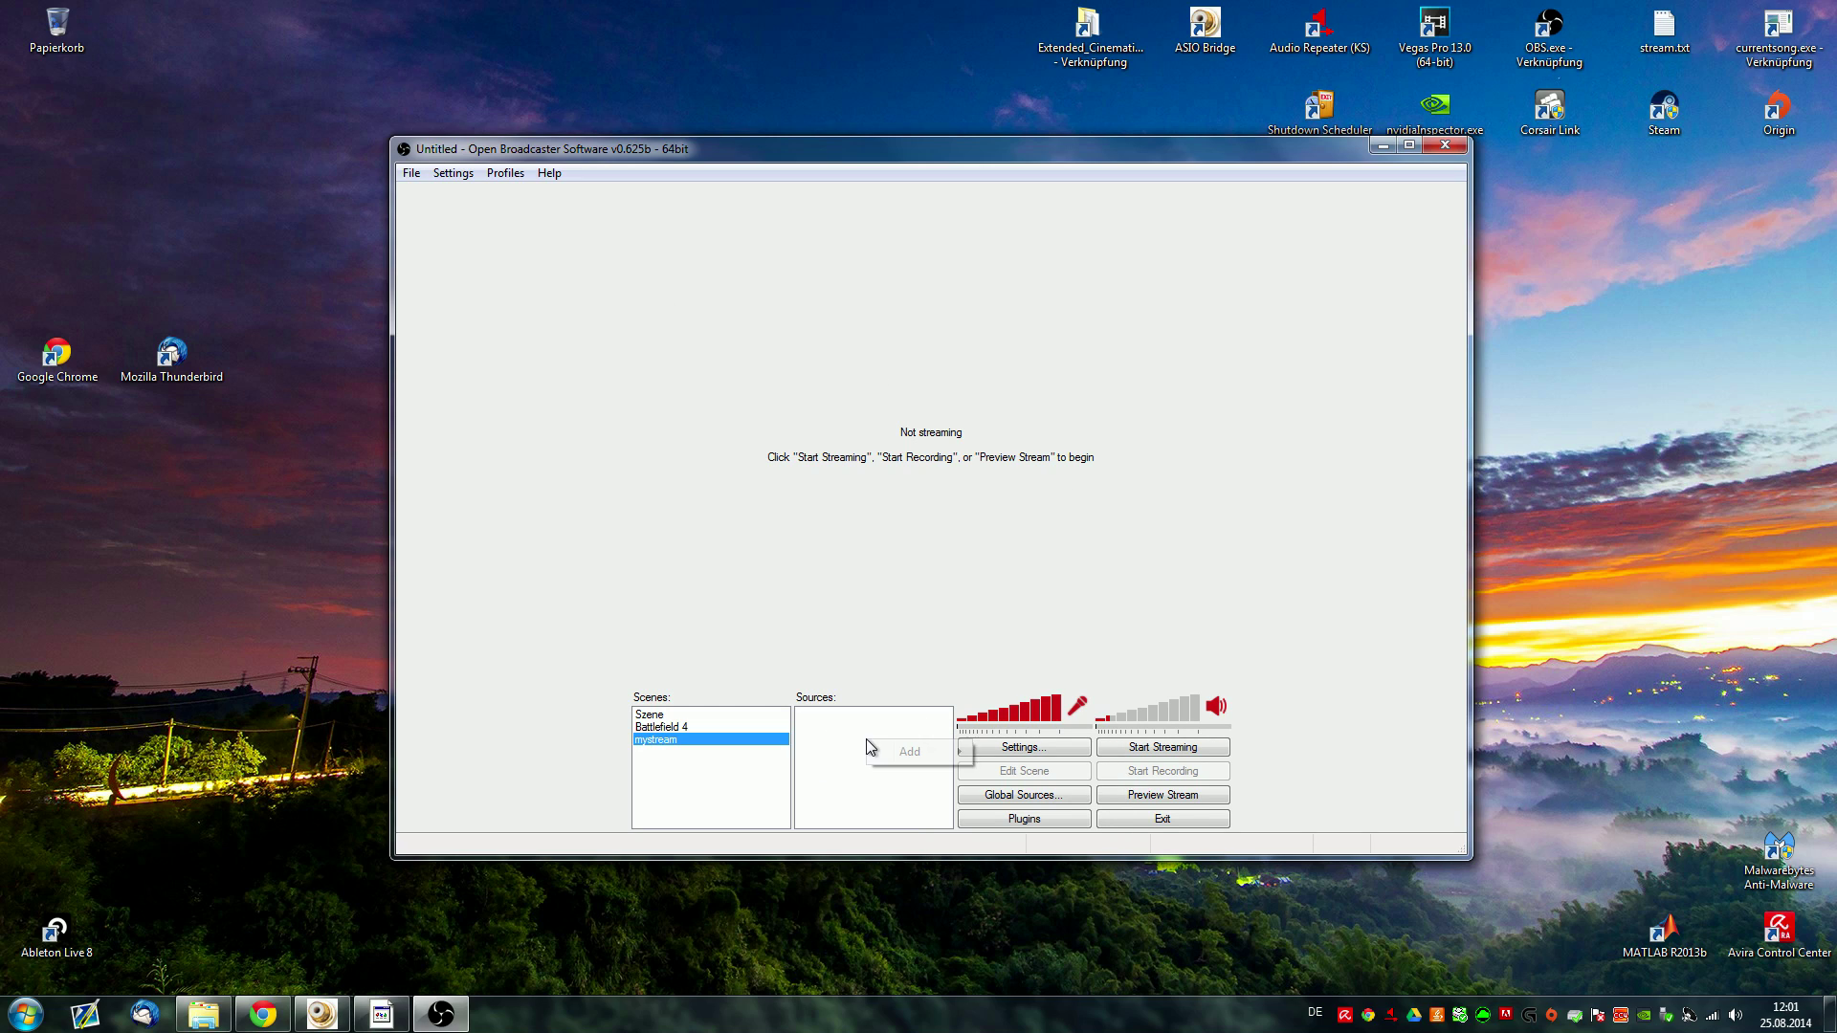
mouse_move(886, 750)
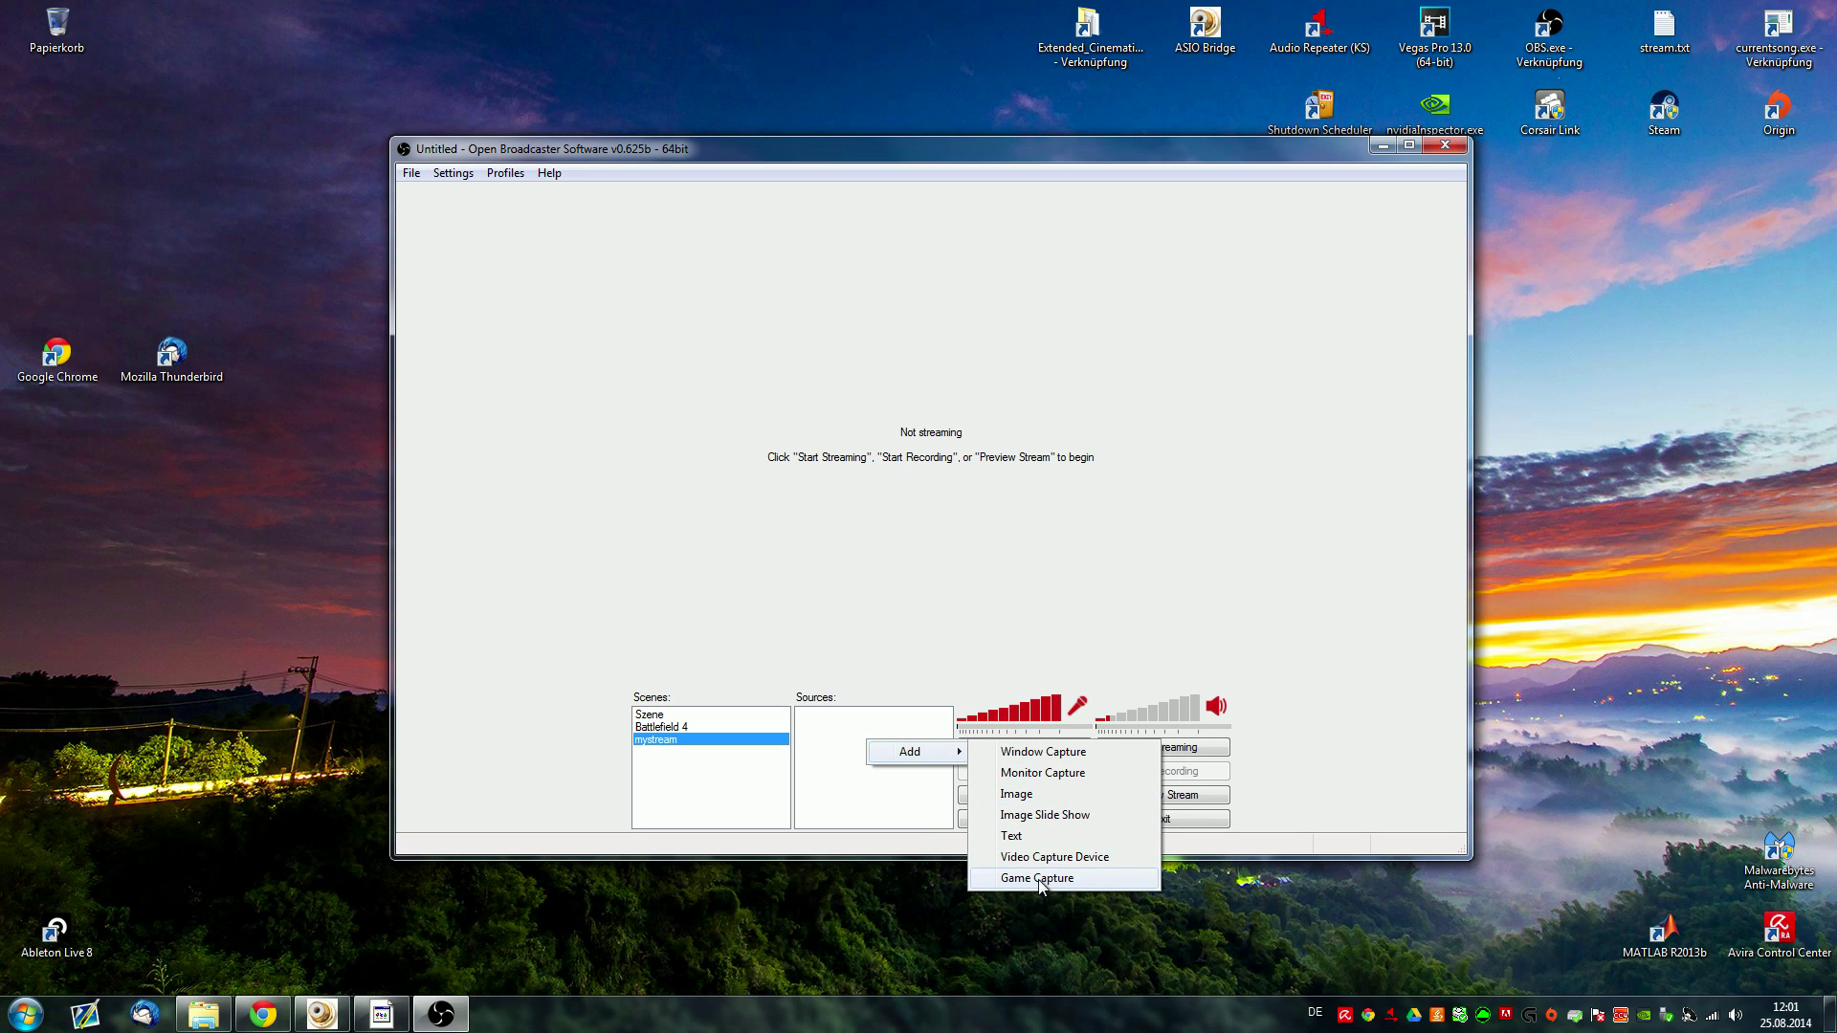
left_click(1048, 775)
left_click(985, 528)
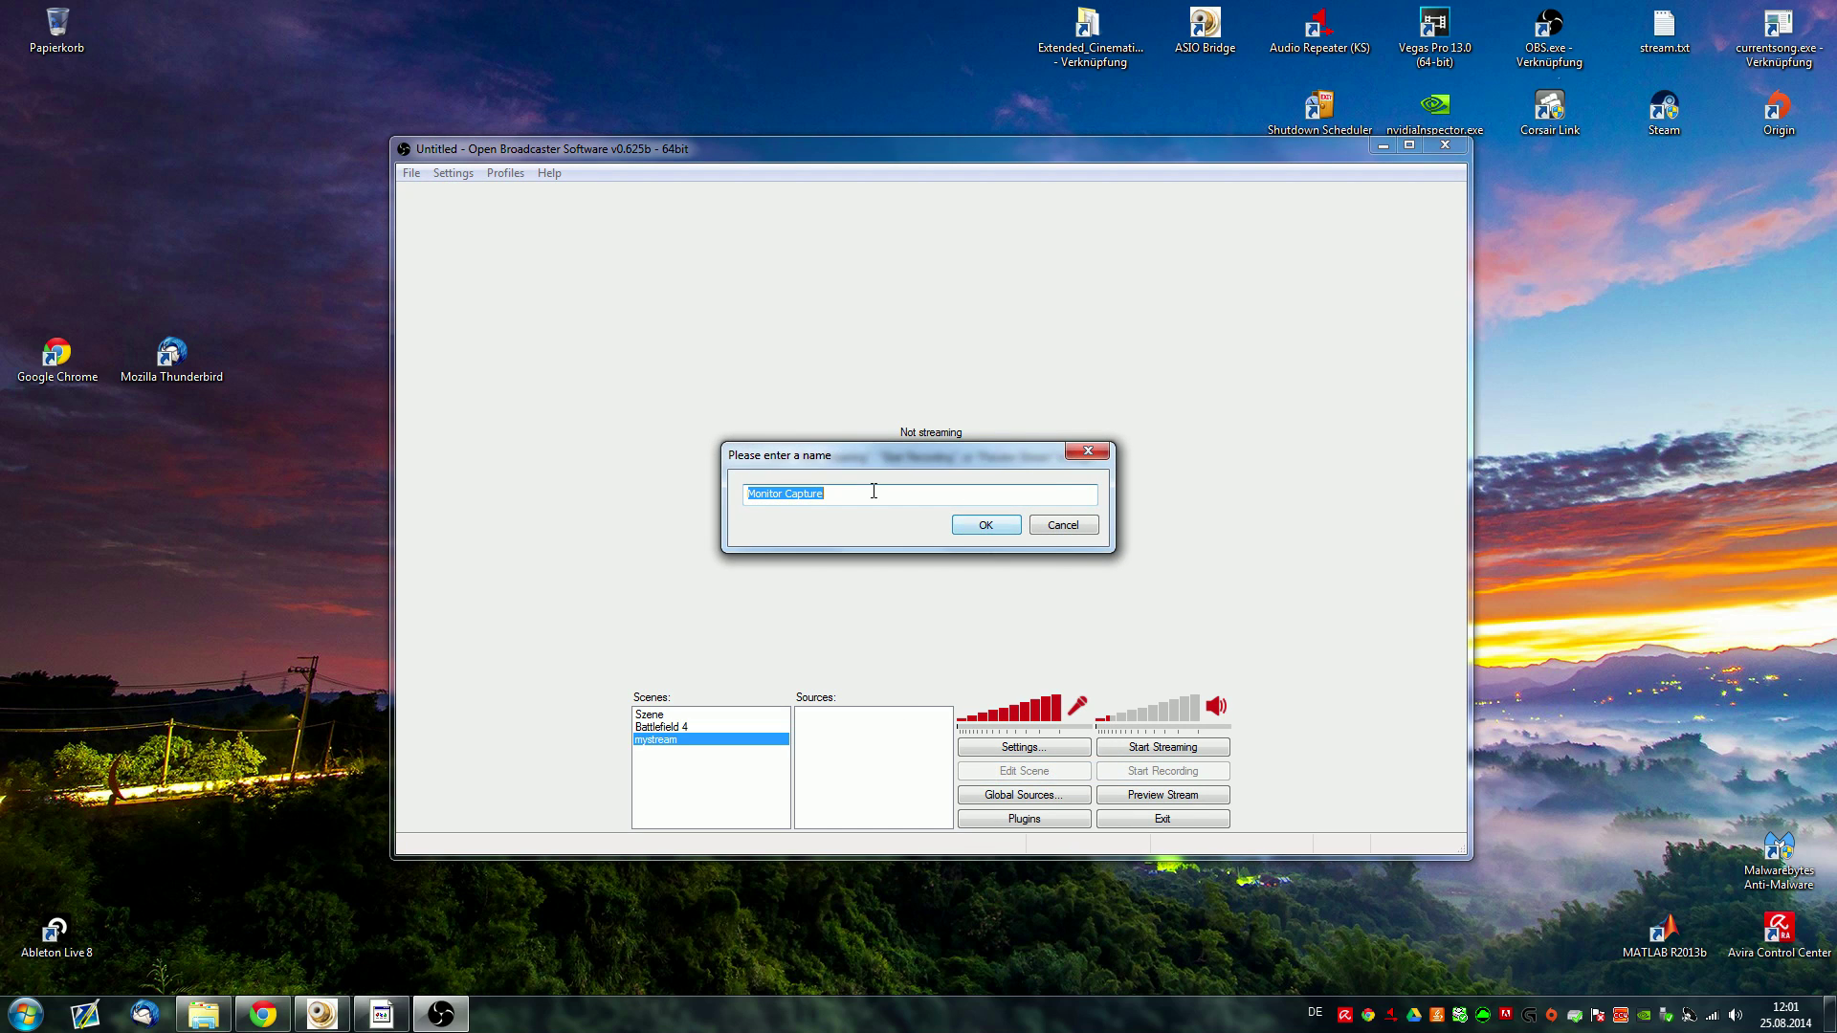
left_click(1105, 767)
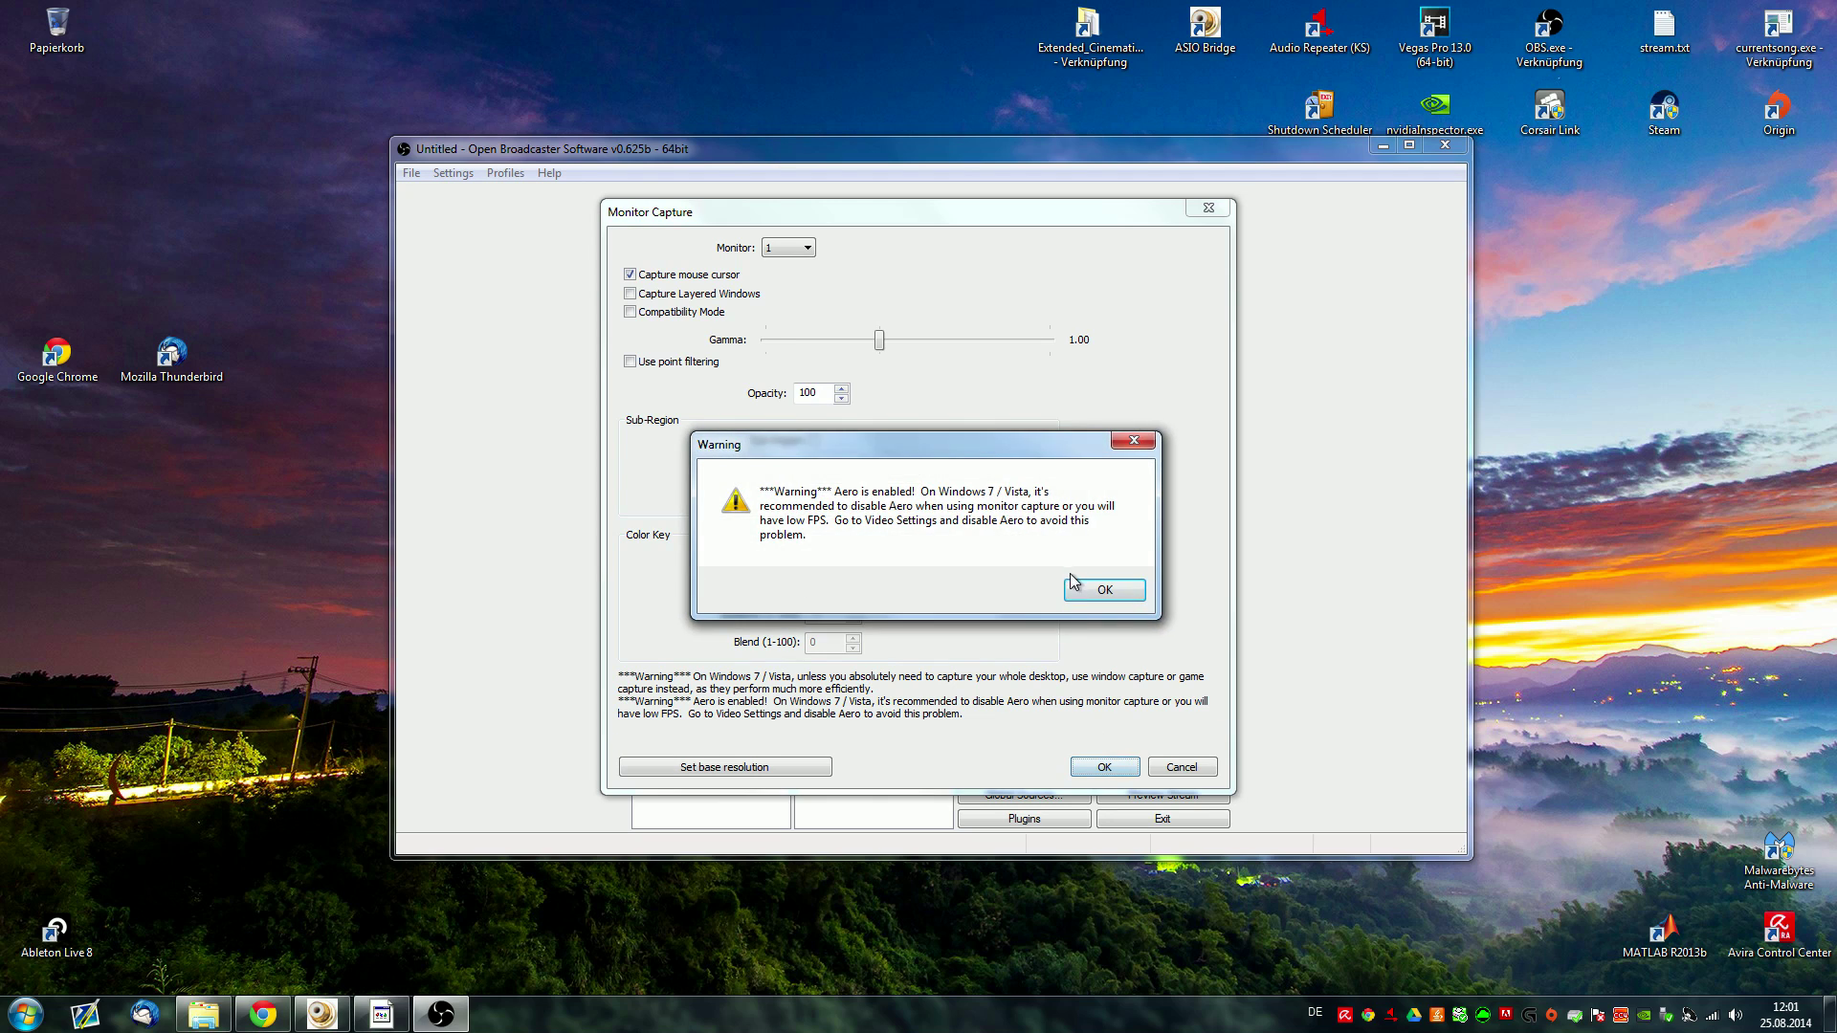
left_click(1090, 587)
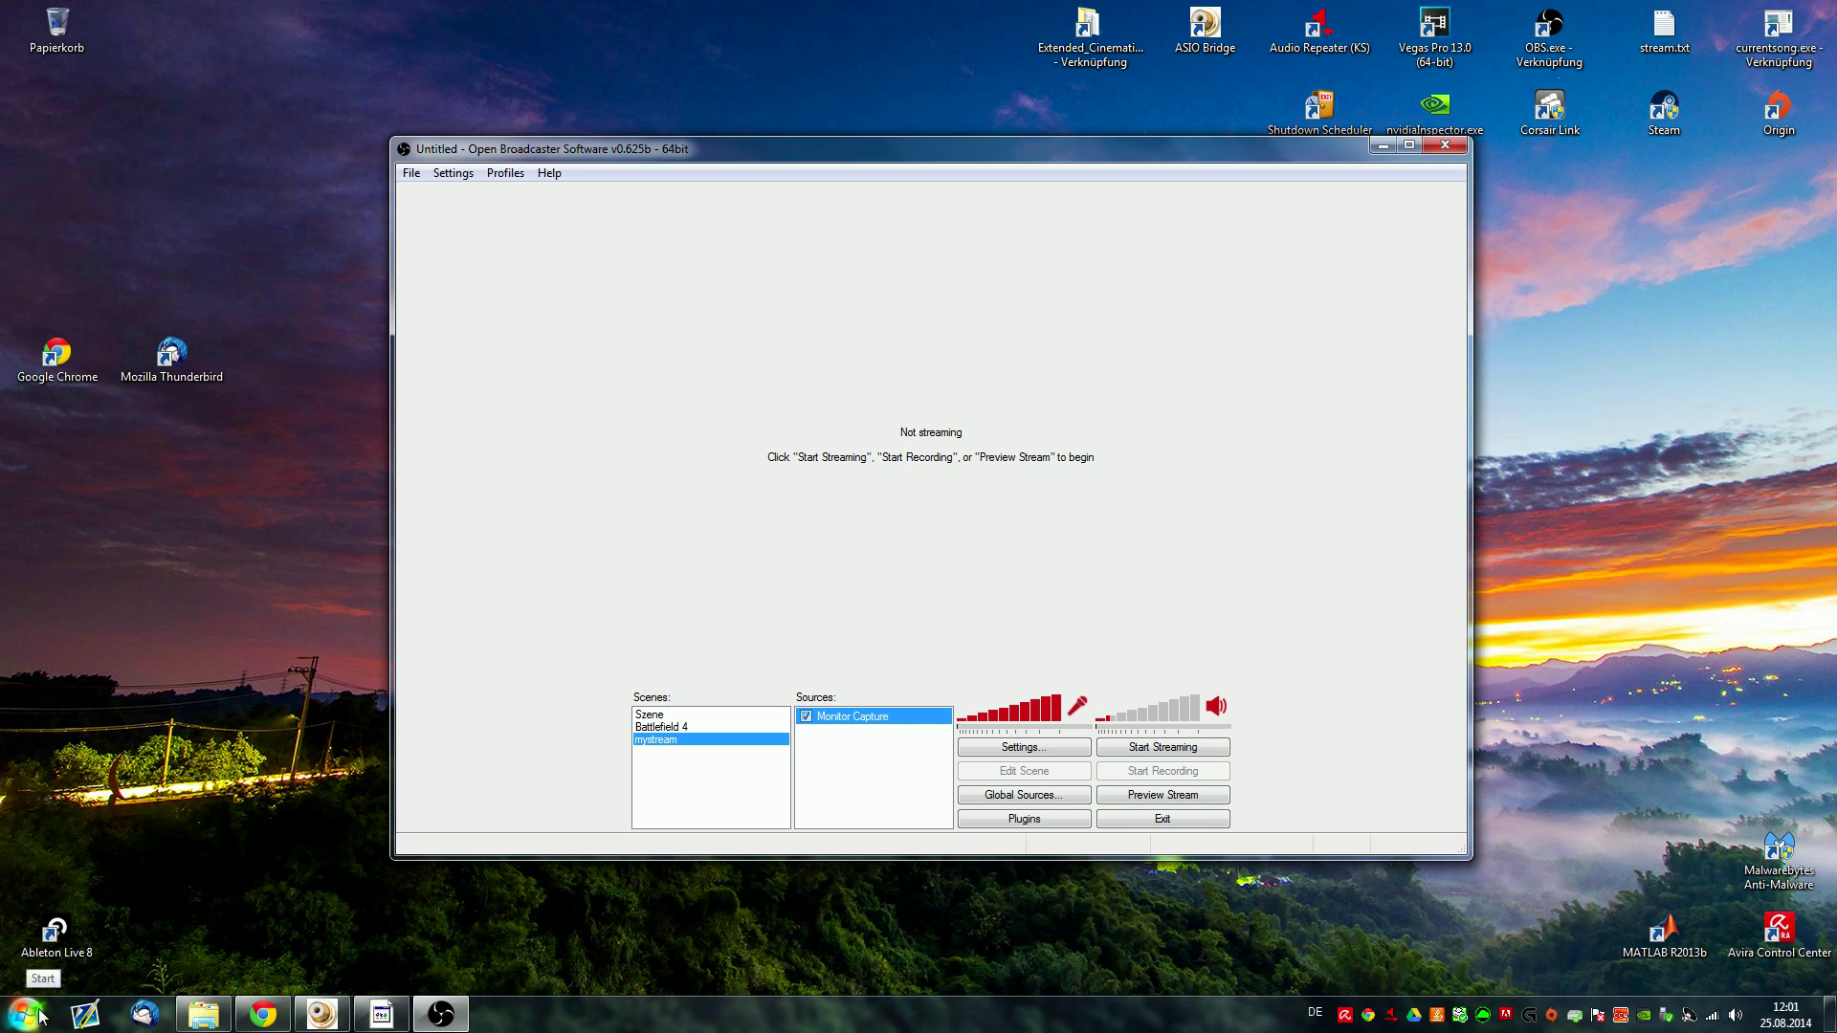
Add a Game Capture source named bf4 to the mystream scene that captures the [bf4]: Battlefield 4 application
mouse_move(380, 1022)
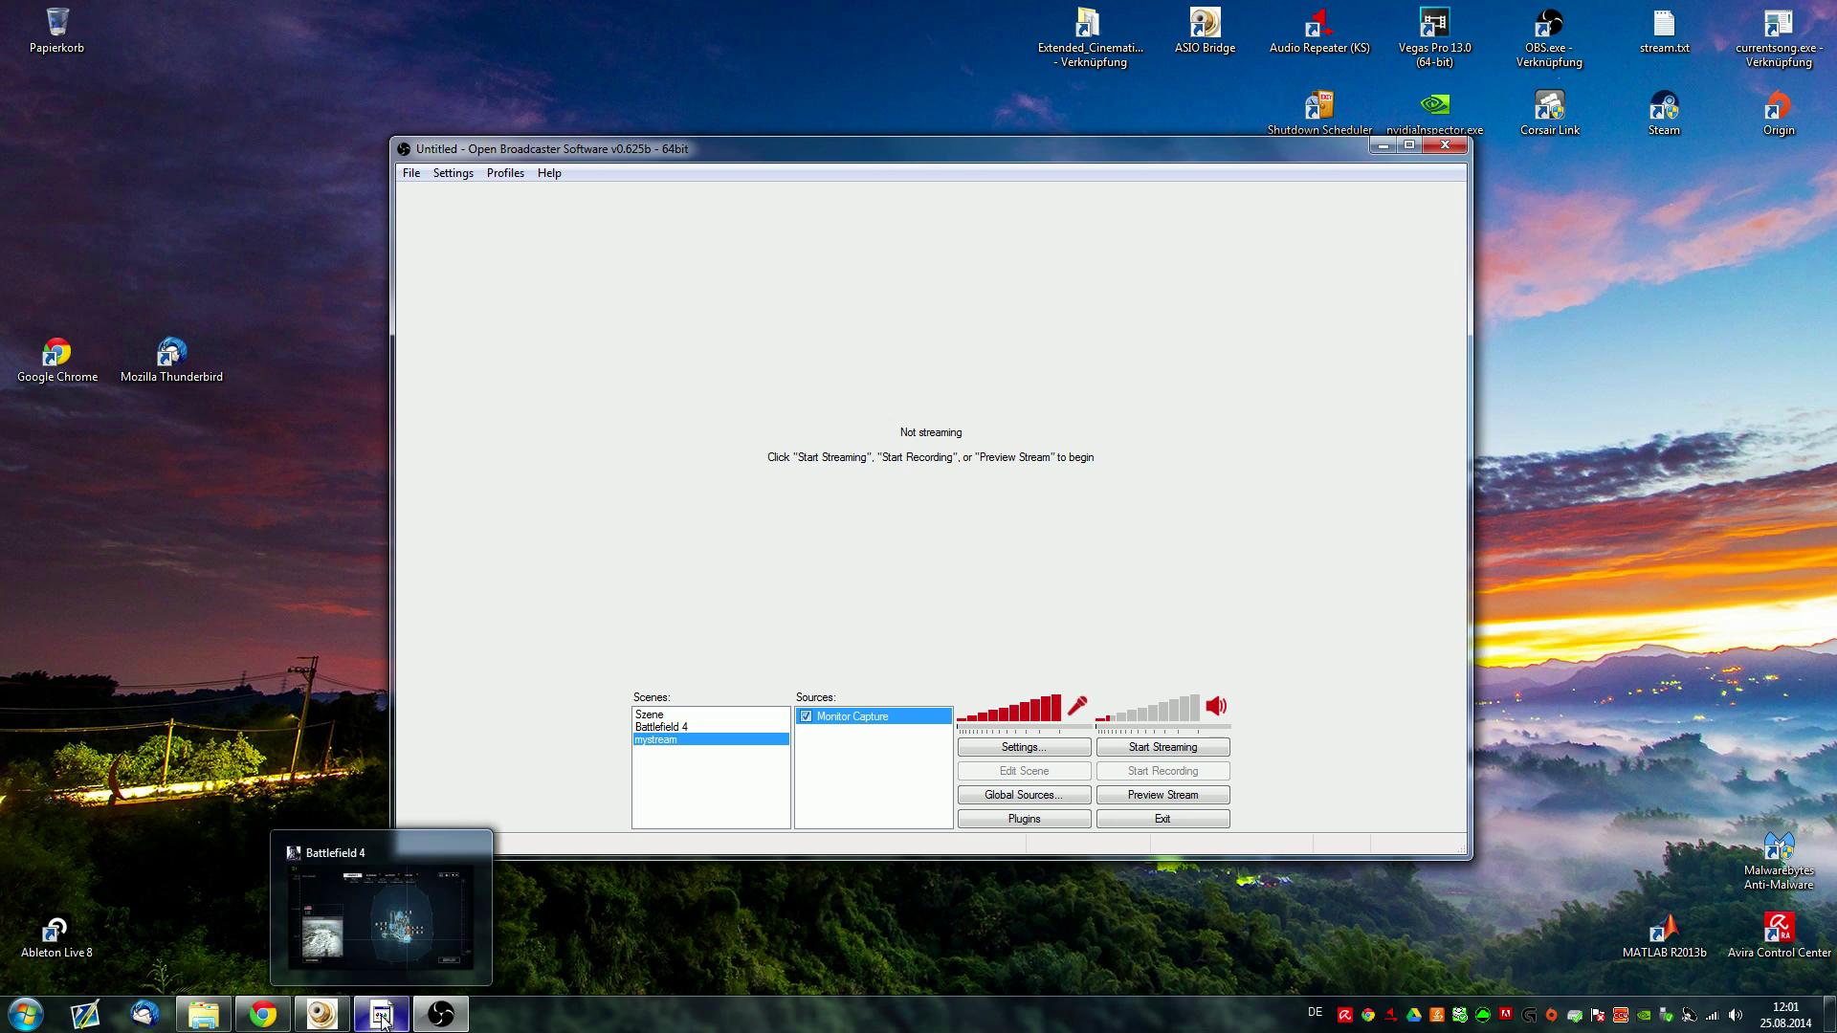
right_click(848, 736)
mouse_move(903, 749)
left_click(1038, 873)
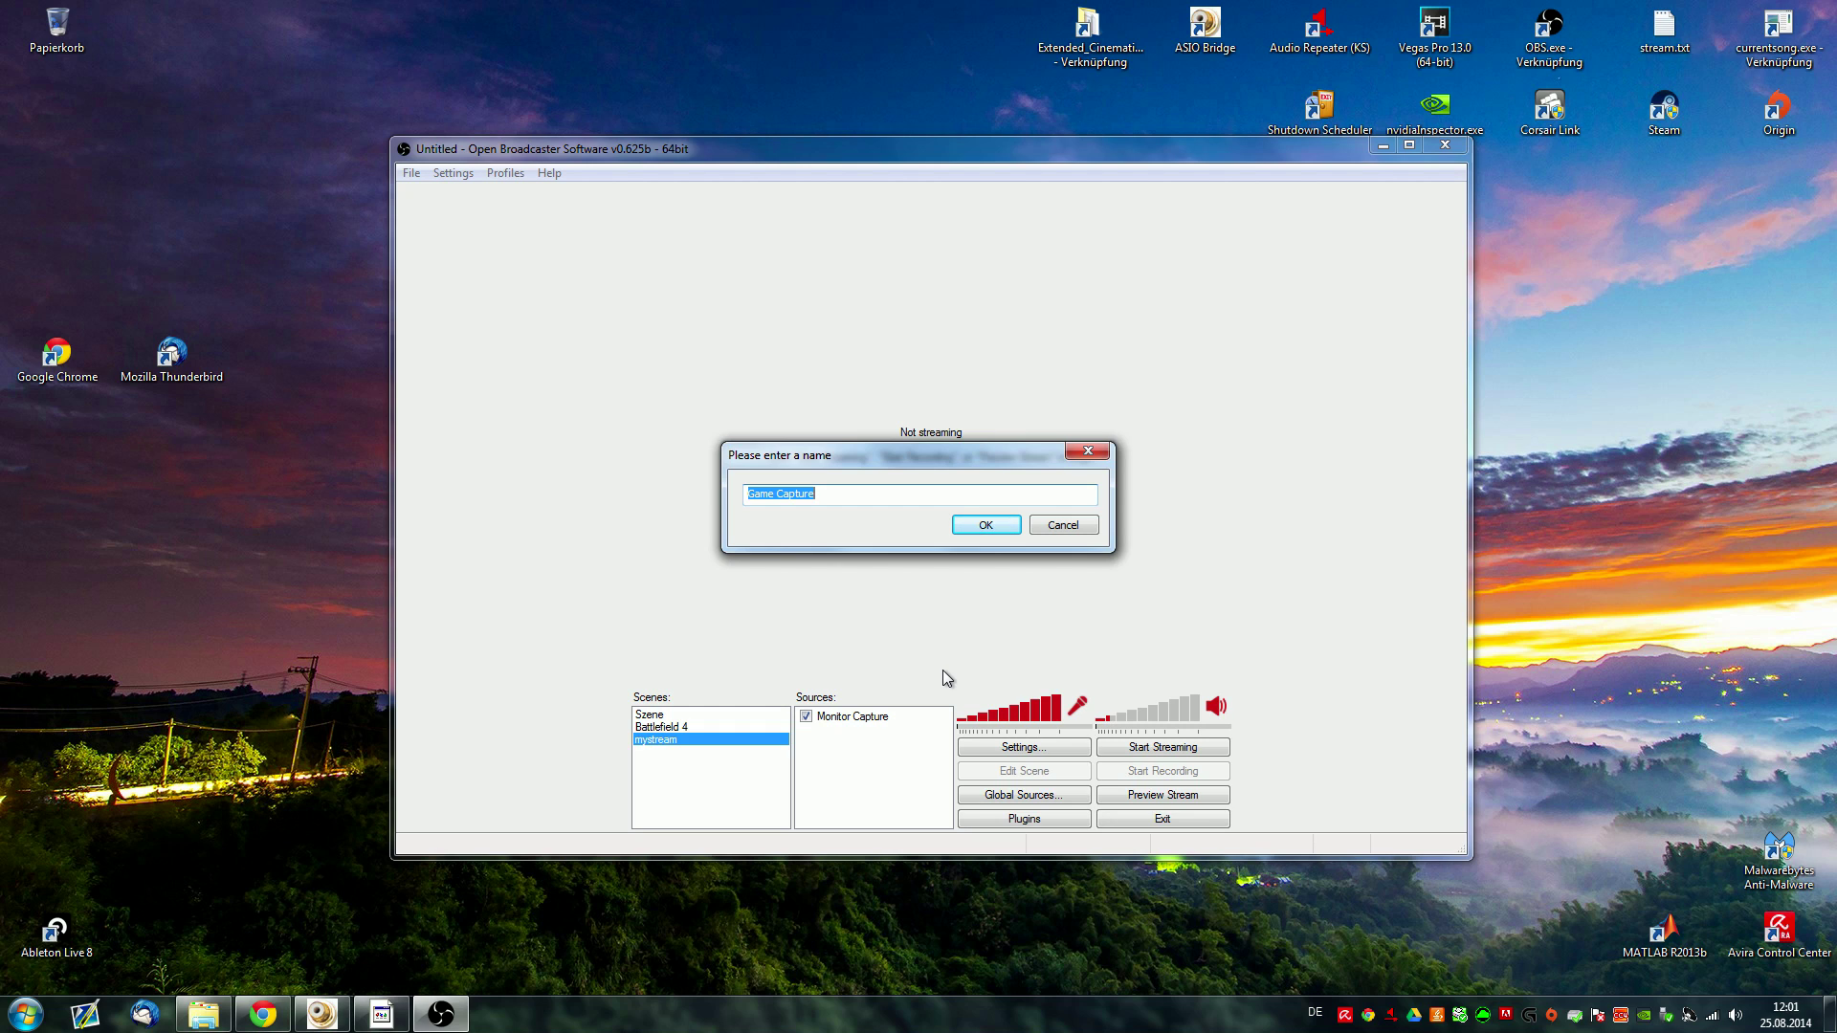
type("LoL")
key("Return")
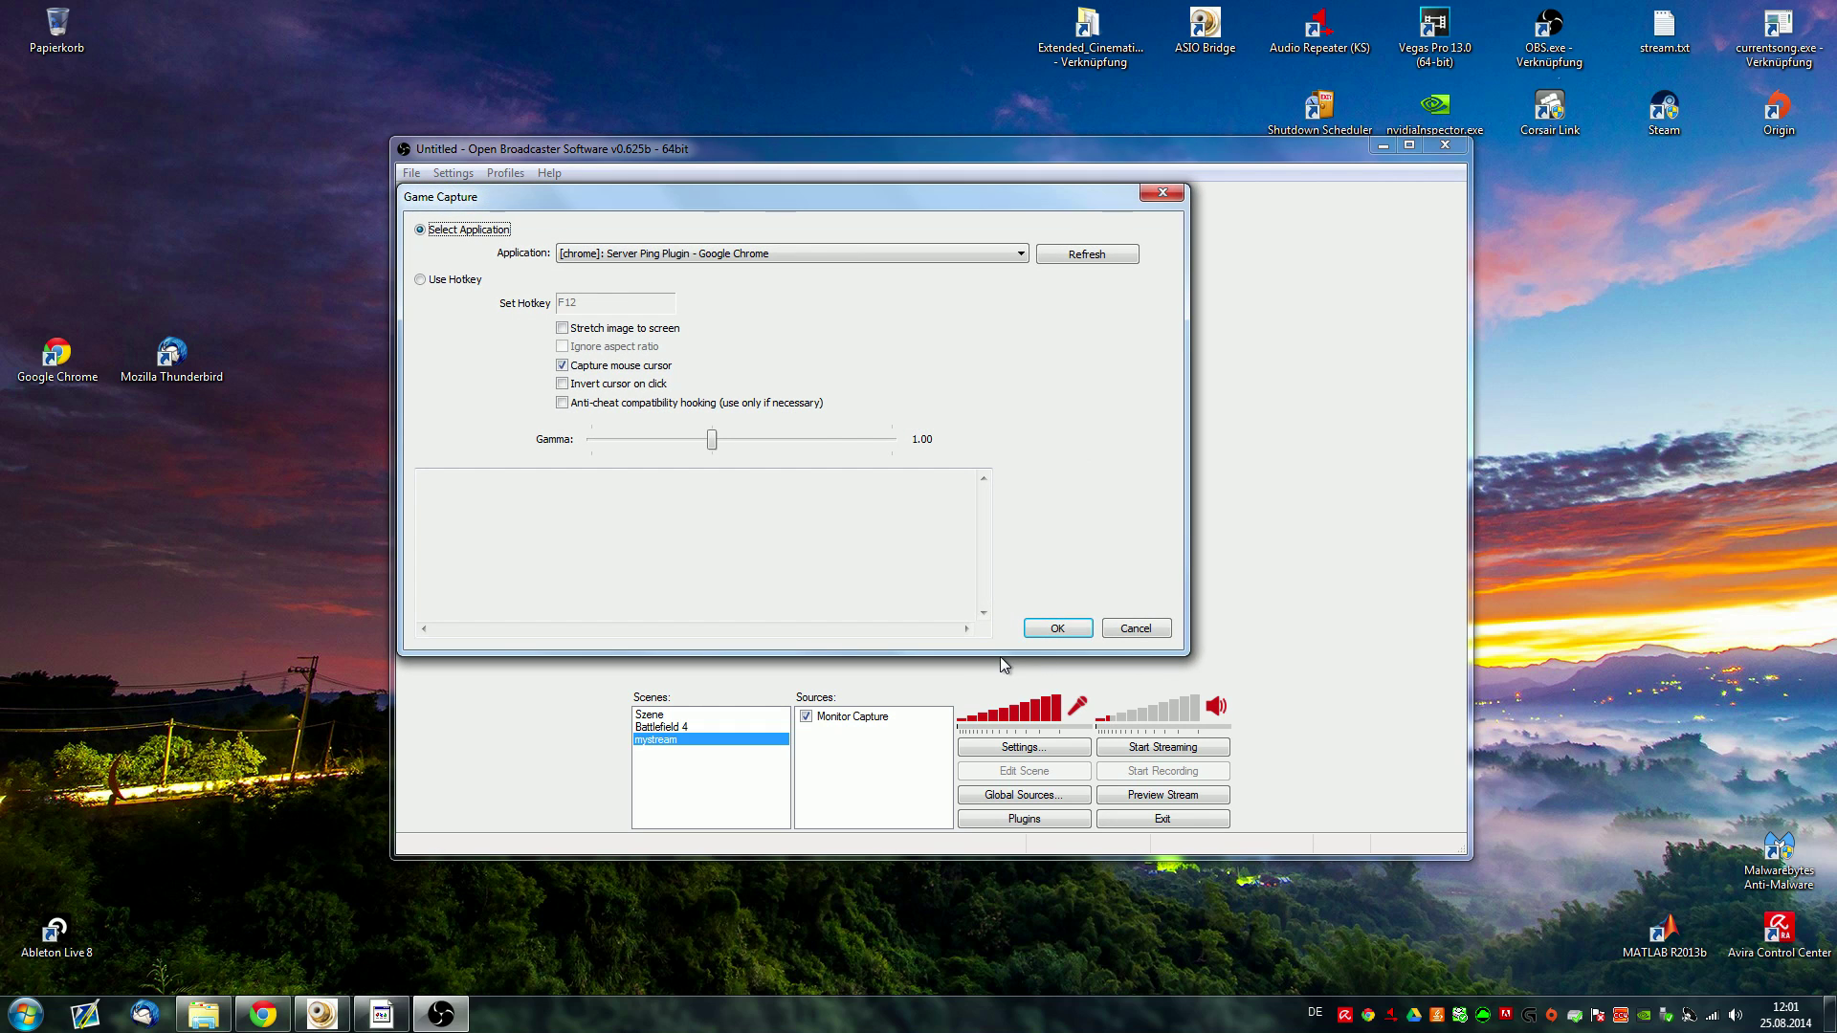
left_click_drag(490, 201, 526, 199)
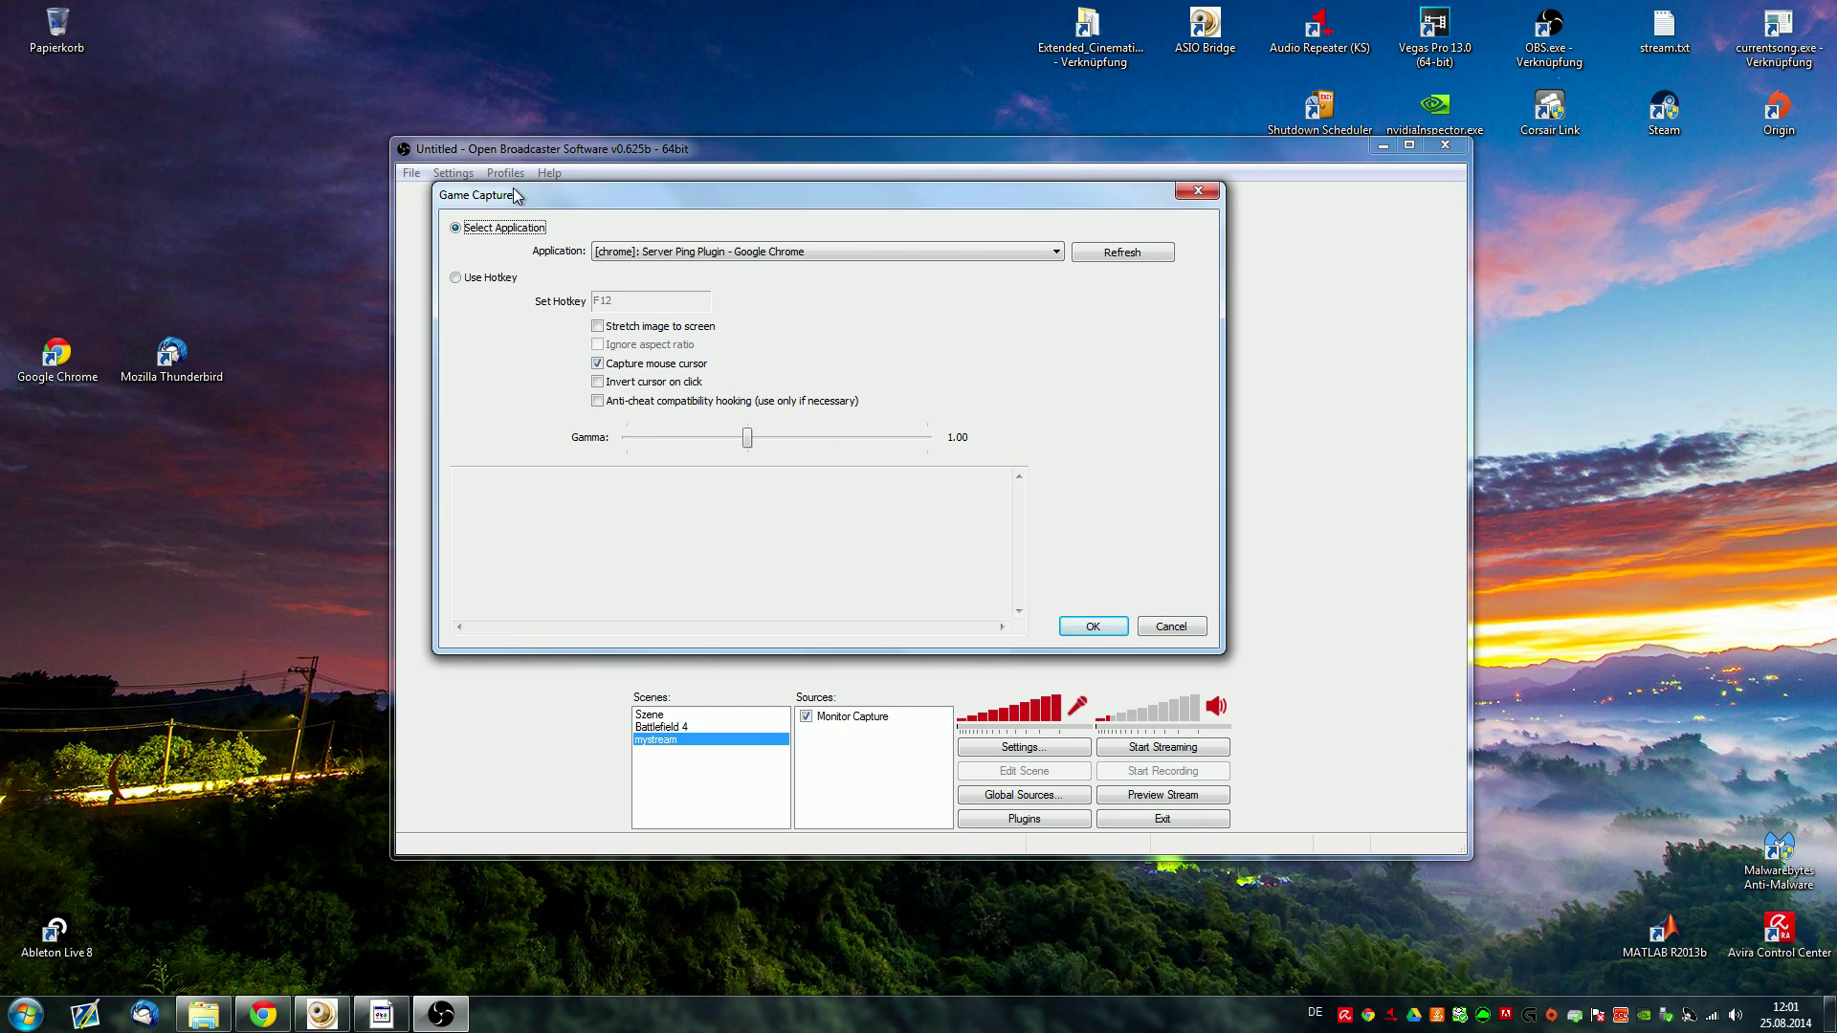
left_click(676, 250)
left_click(660, 306)
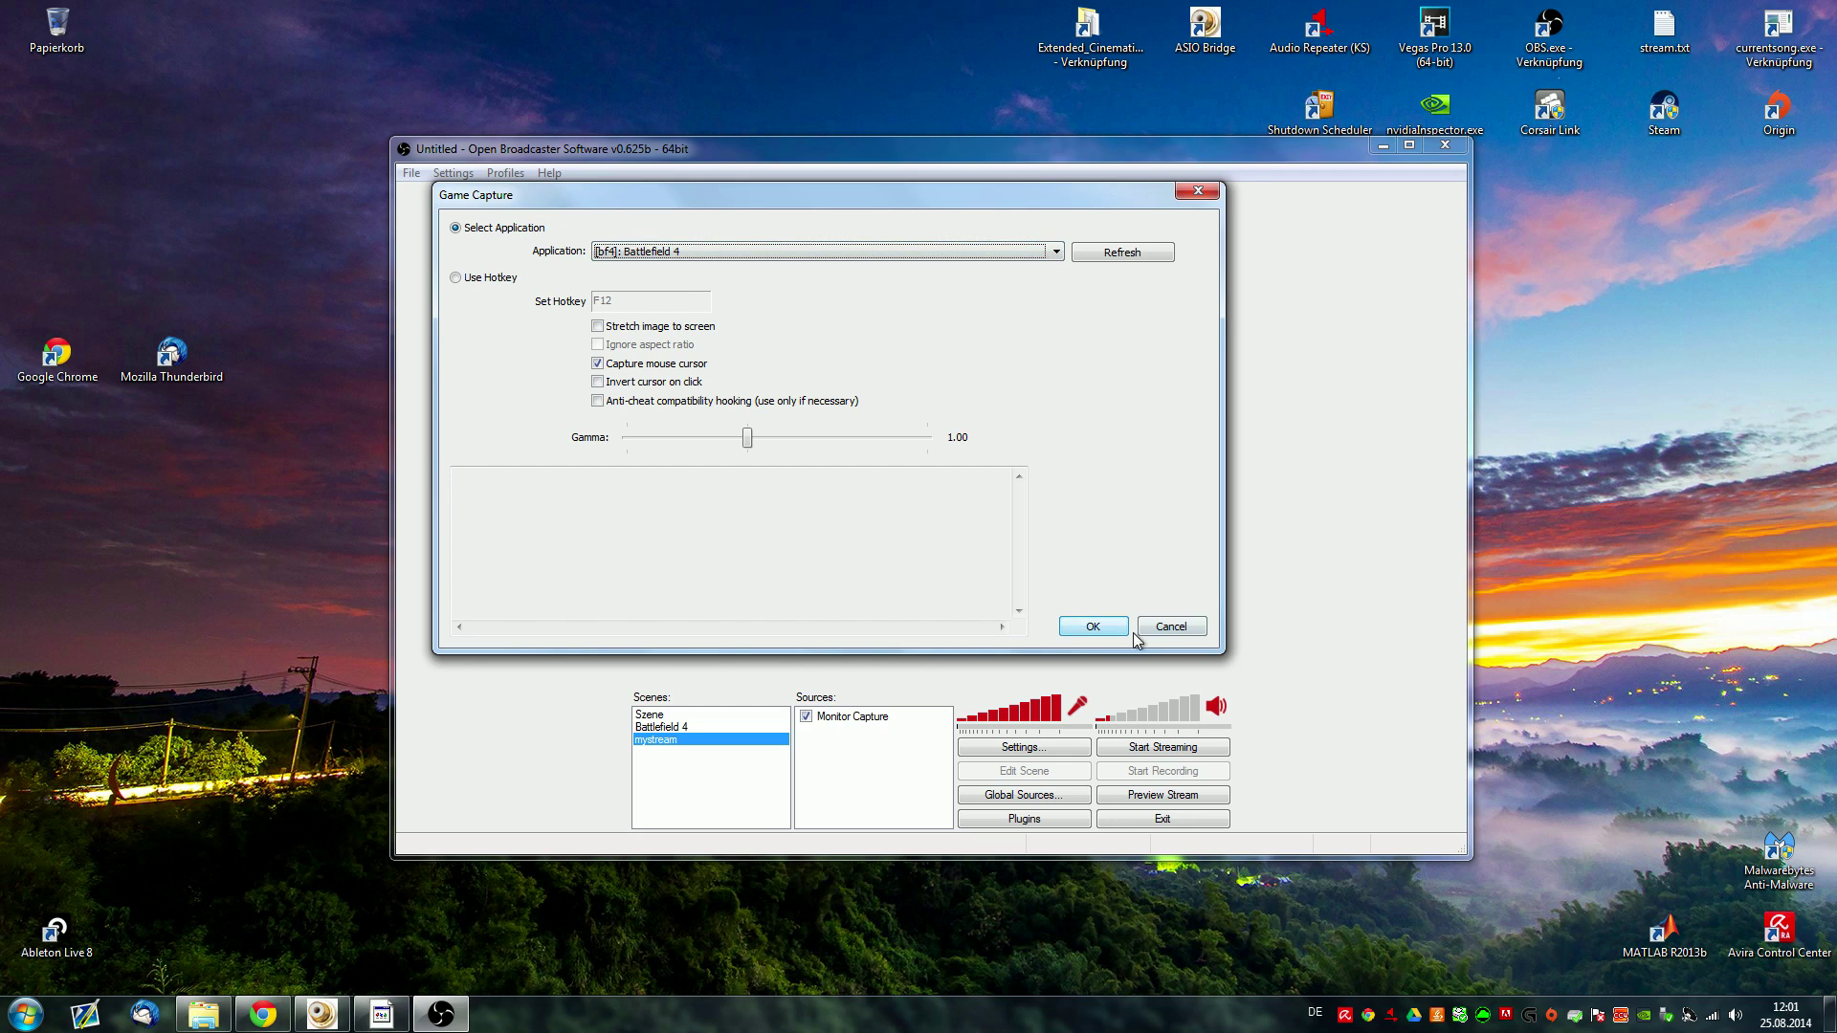
left_click(1093, 626)
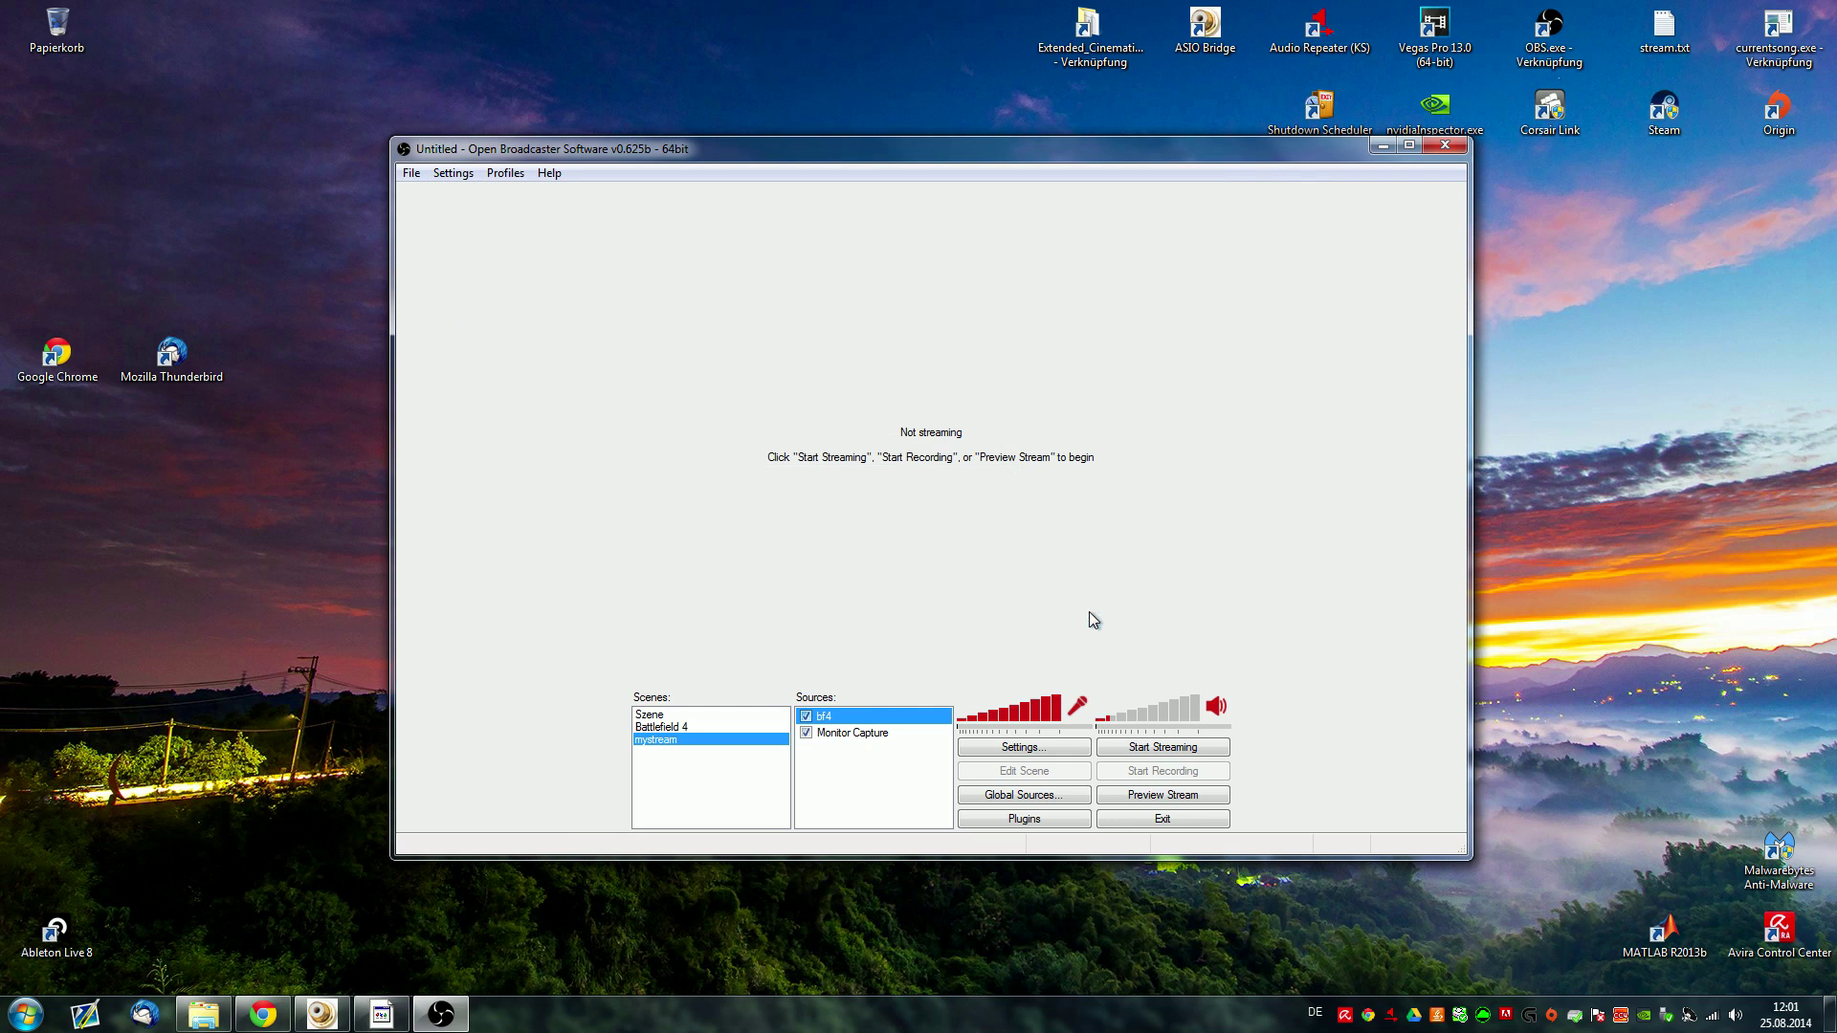
Start the stream preview, disable the Monitor Capture source and minimise the Battlefield 4 window
left_click(1161, 798)
left_click(807, 733)
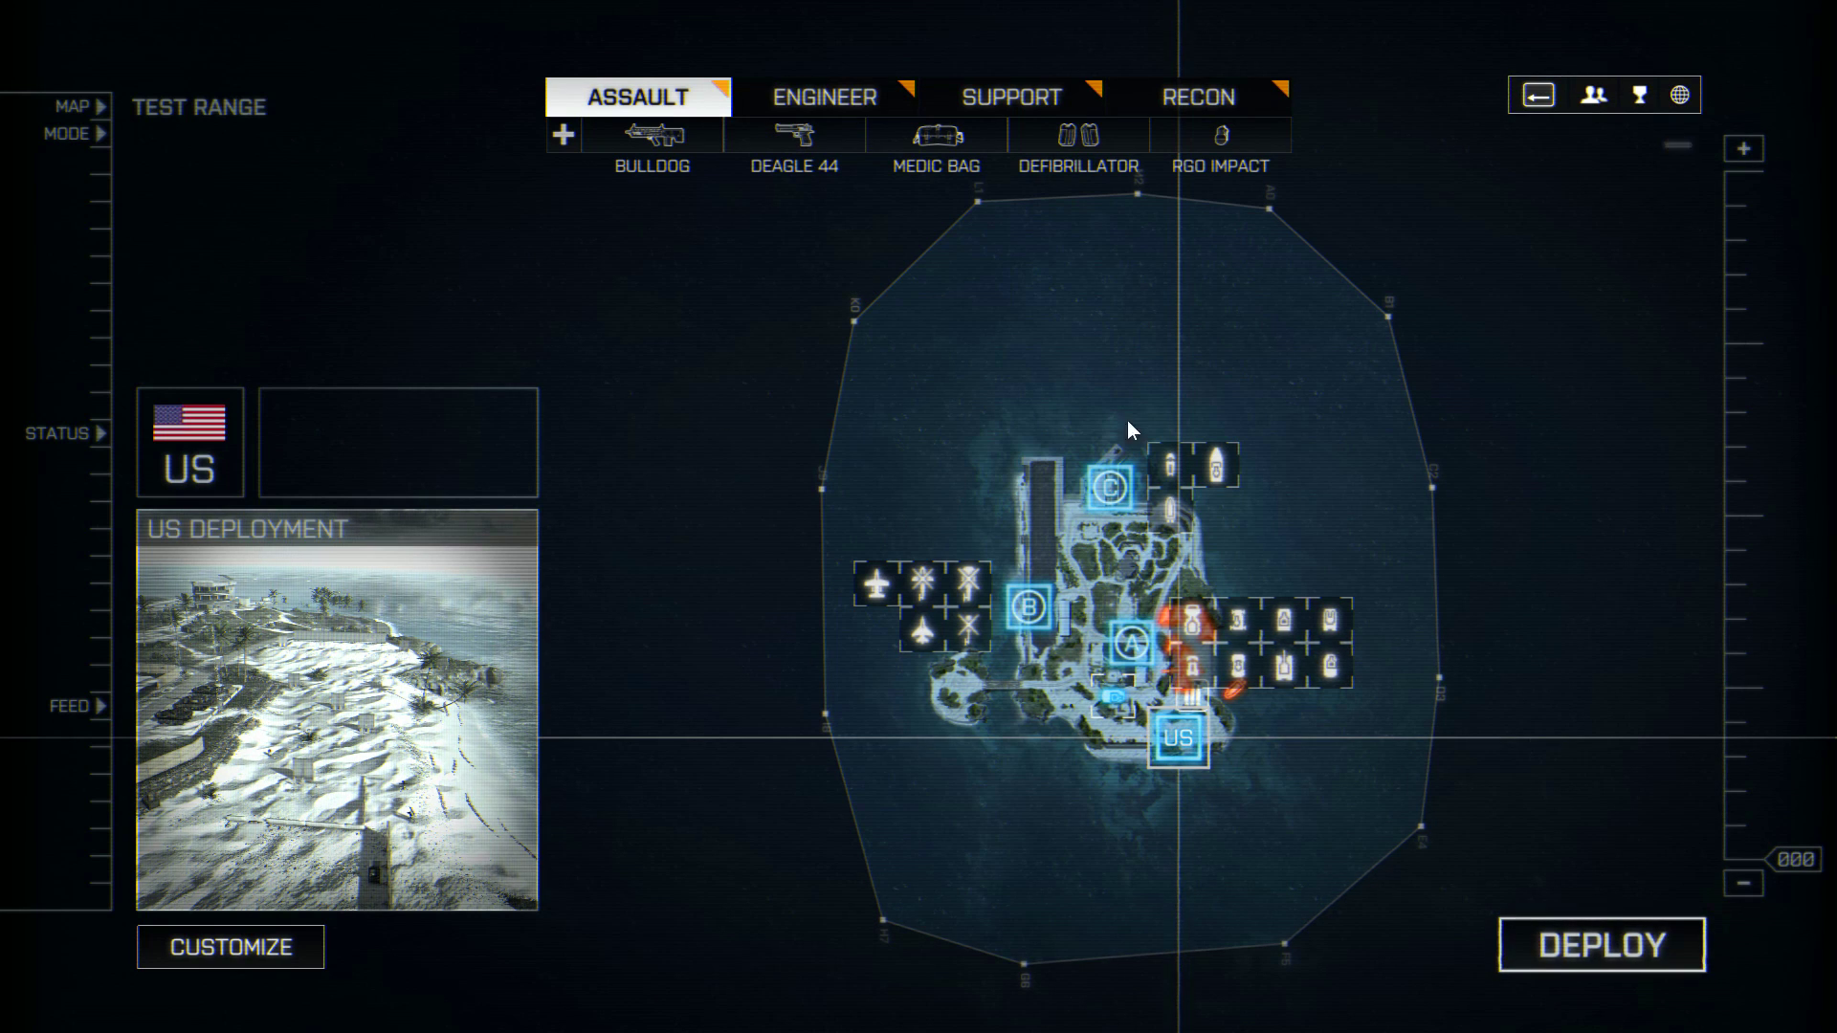
key("alt+Tab")
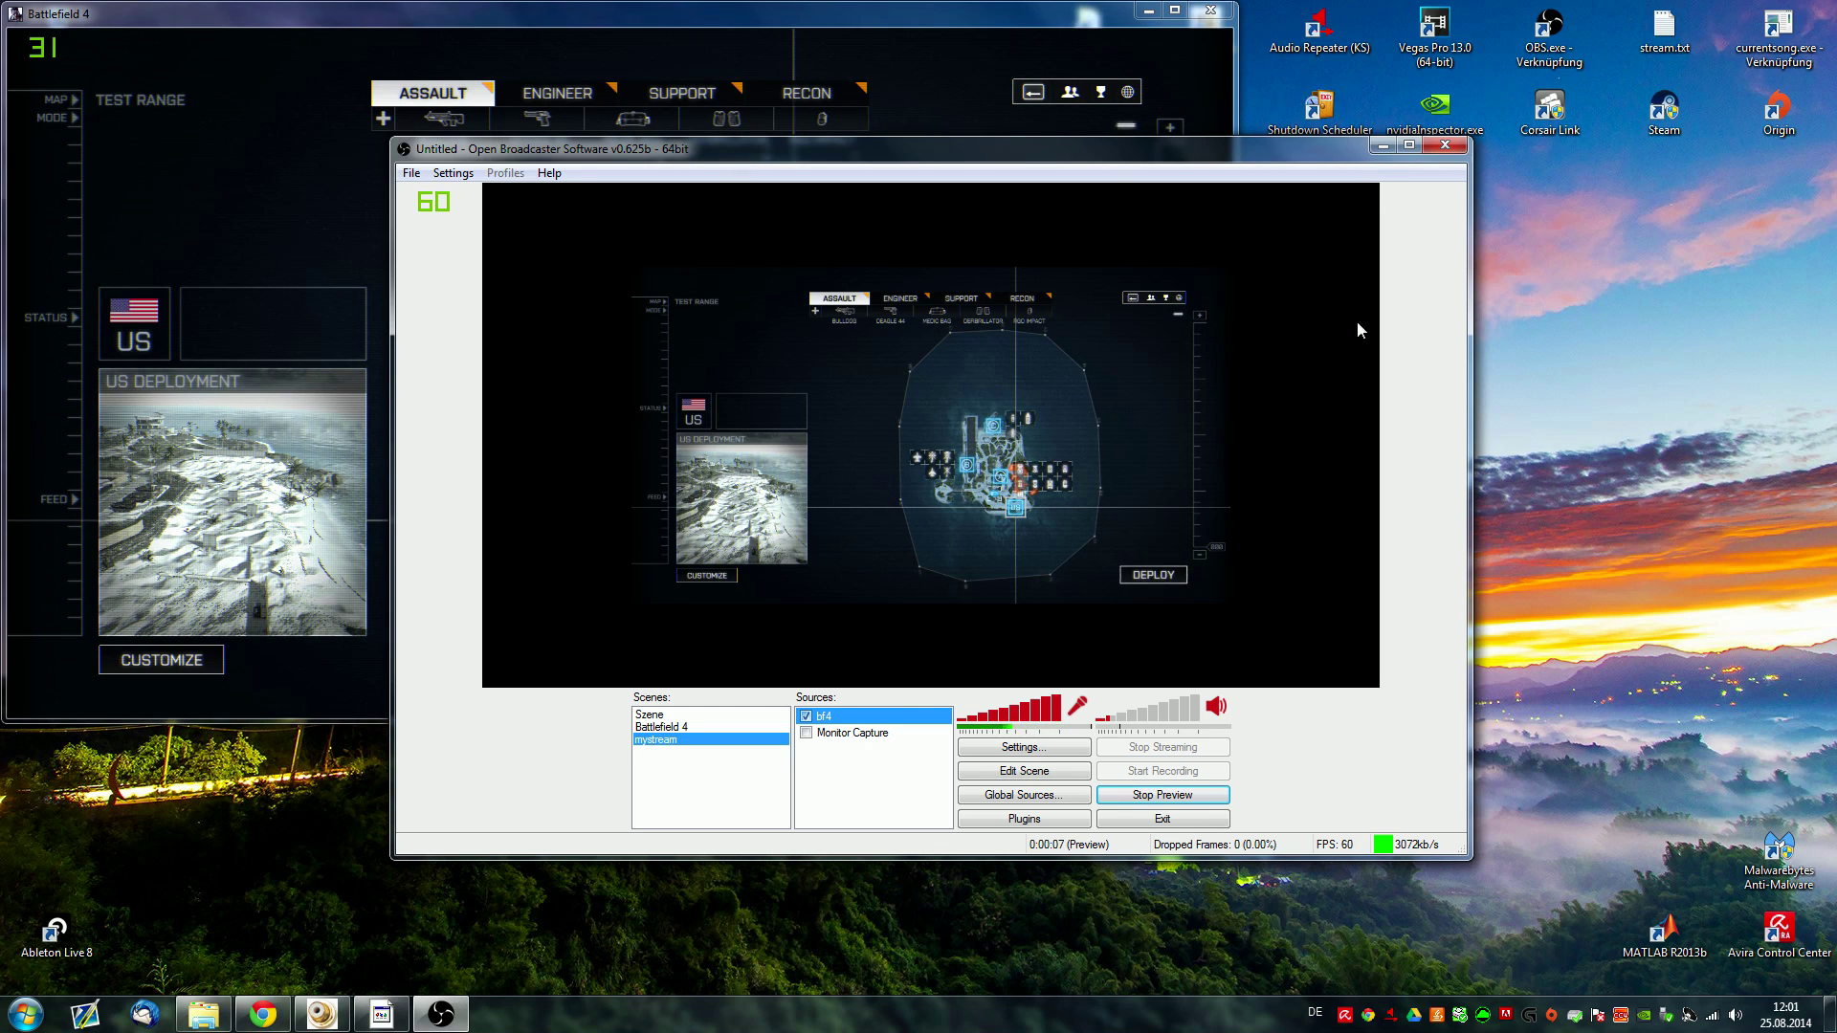
left_click(1147, 11)
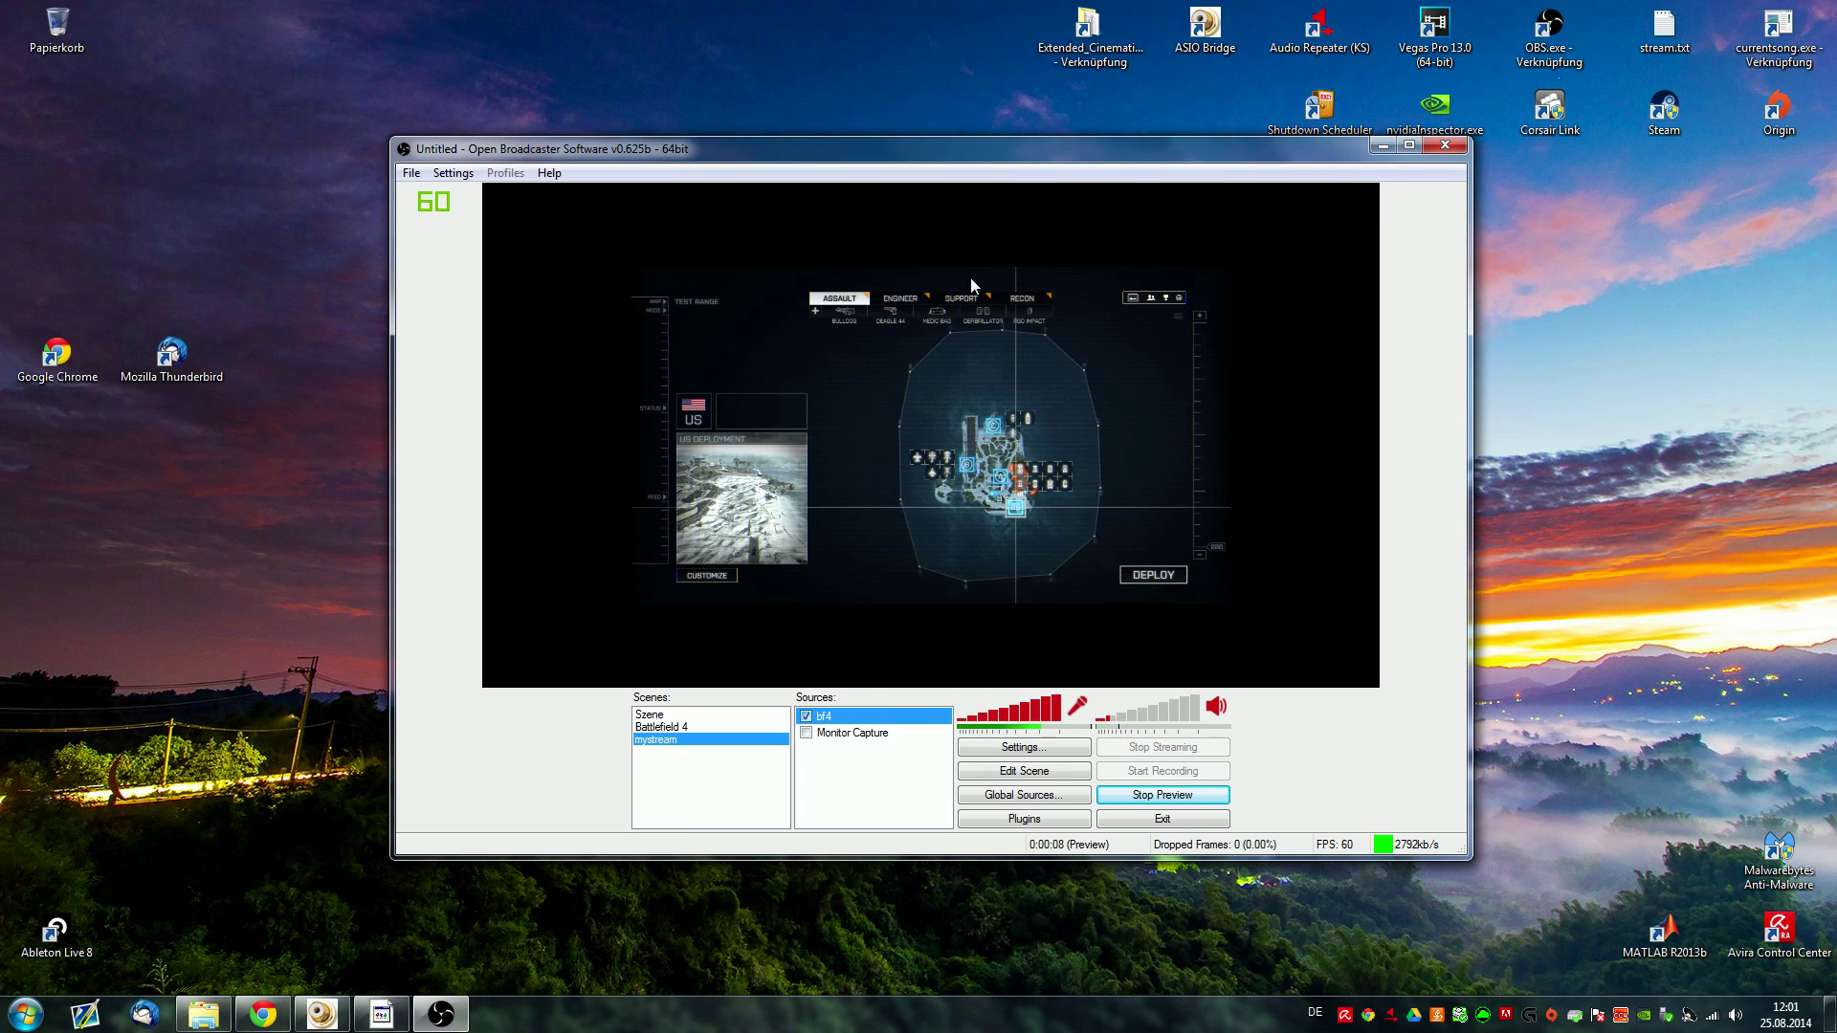
Disable the bf4 source, preview the Monitor Capture source in its place and disable that source as well
left_click(805, 715)
left_click(807, 733)
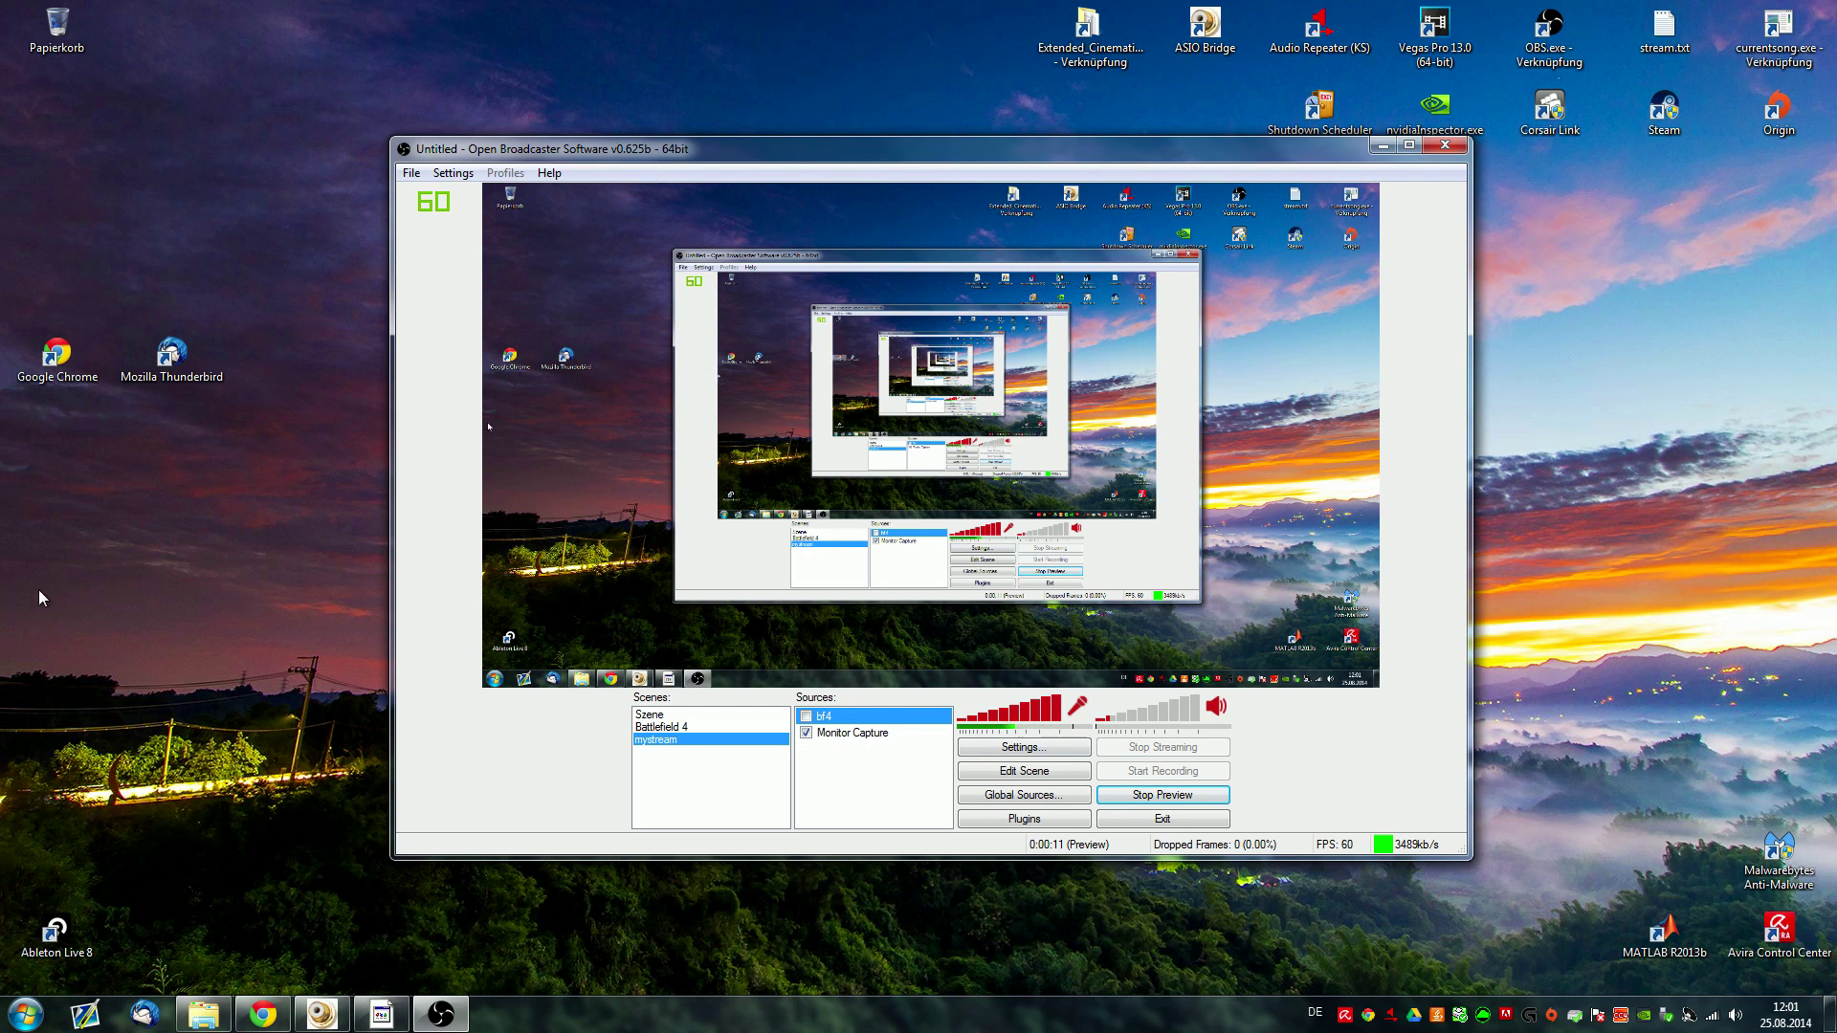
left_click(811, 739)
left_click(812, 736)
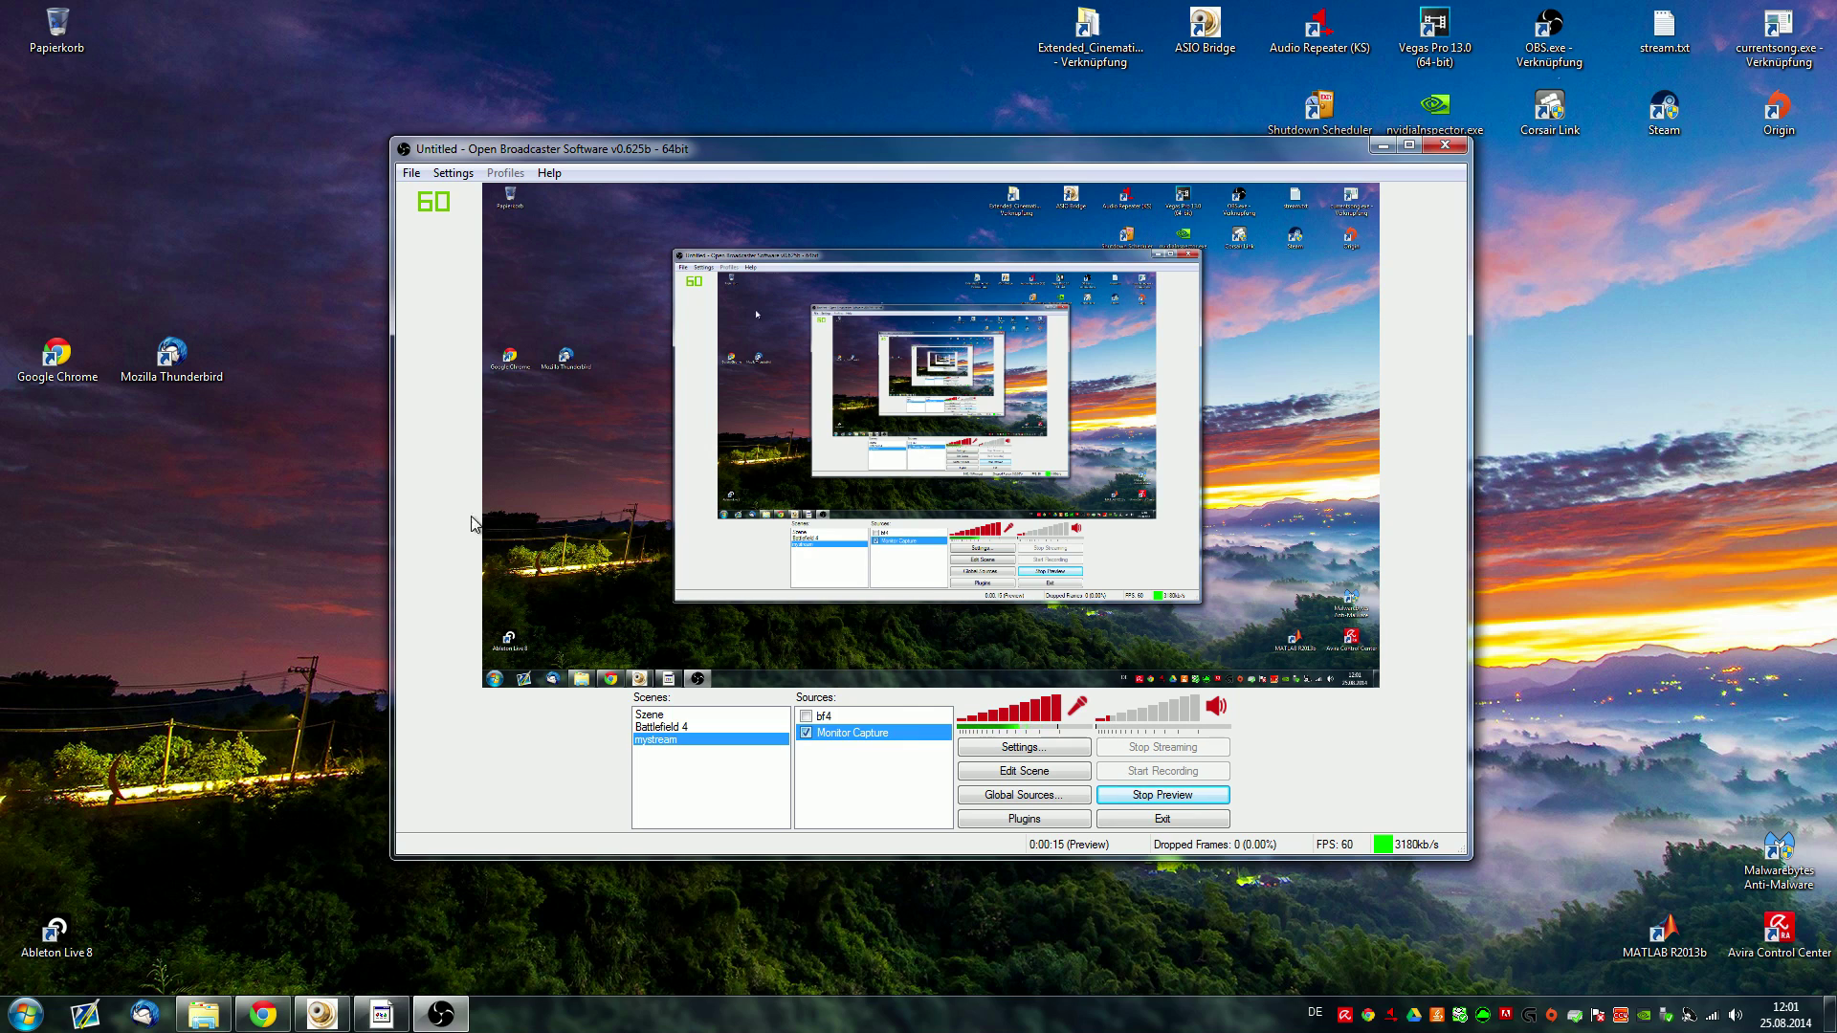
left_click(804, 733)
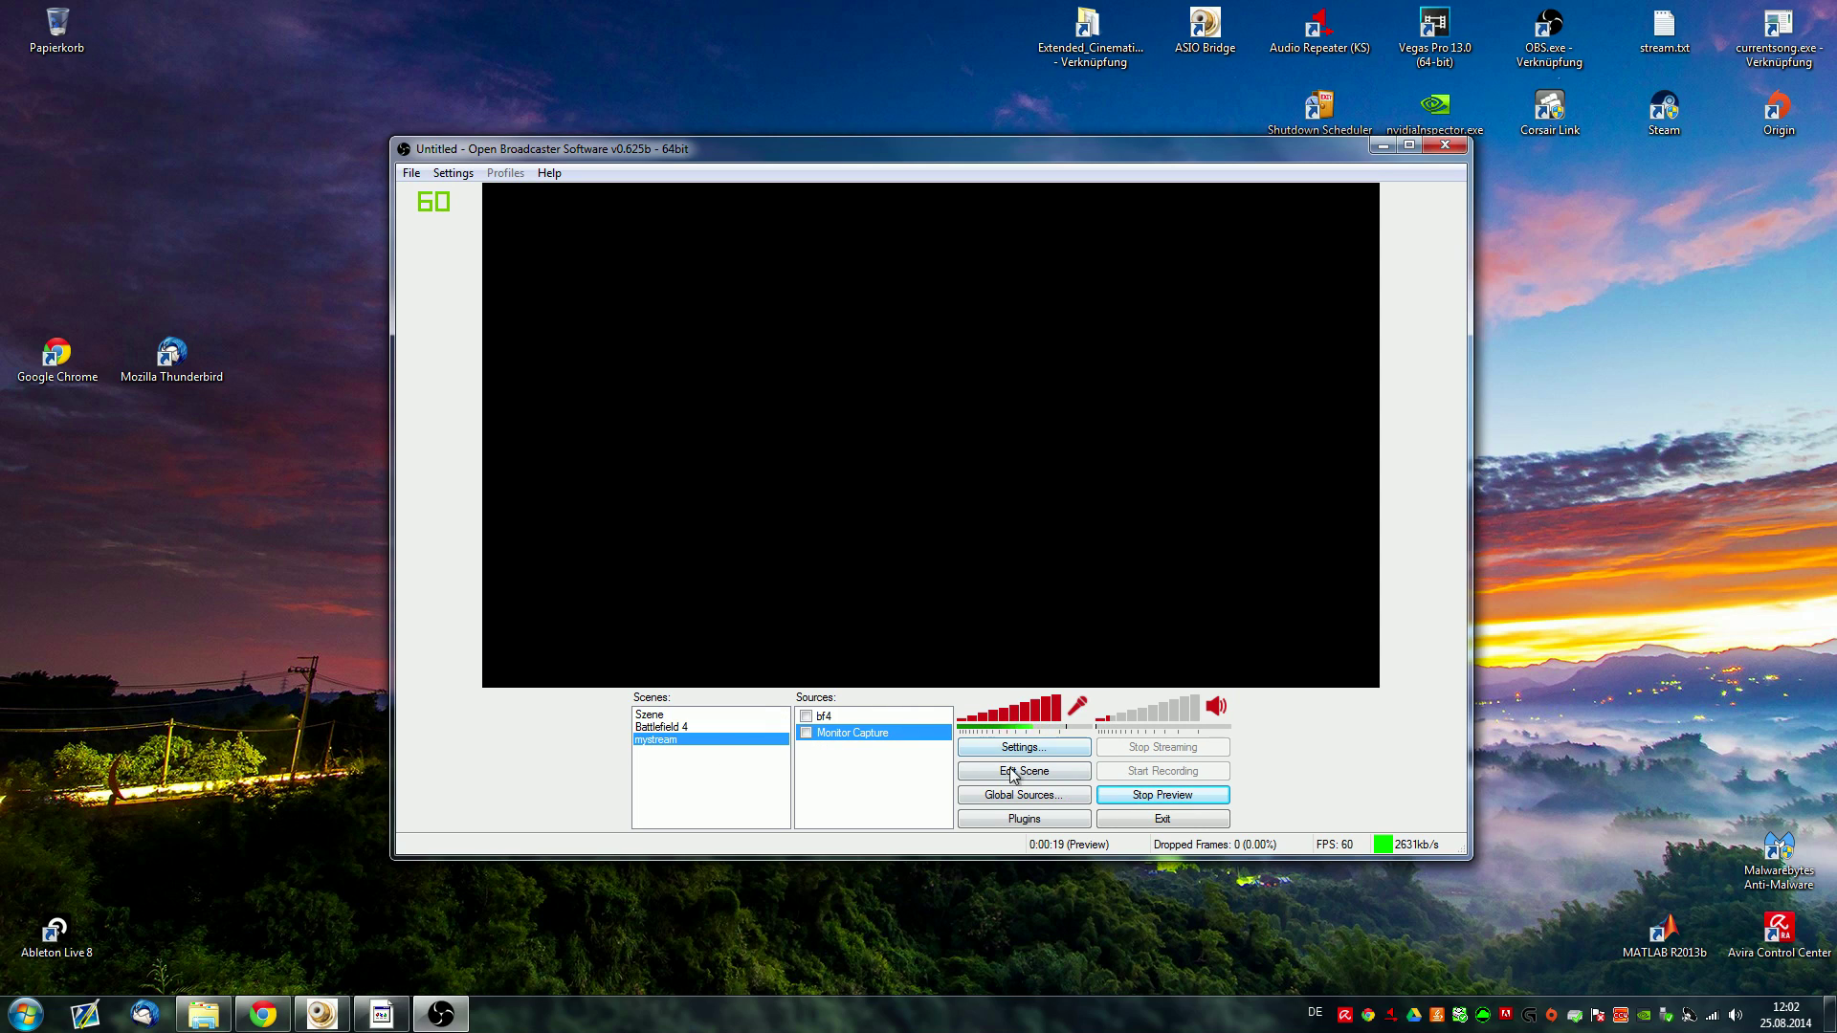
right_click(825, 778)
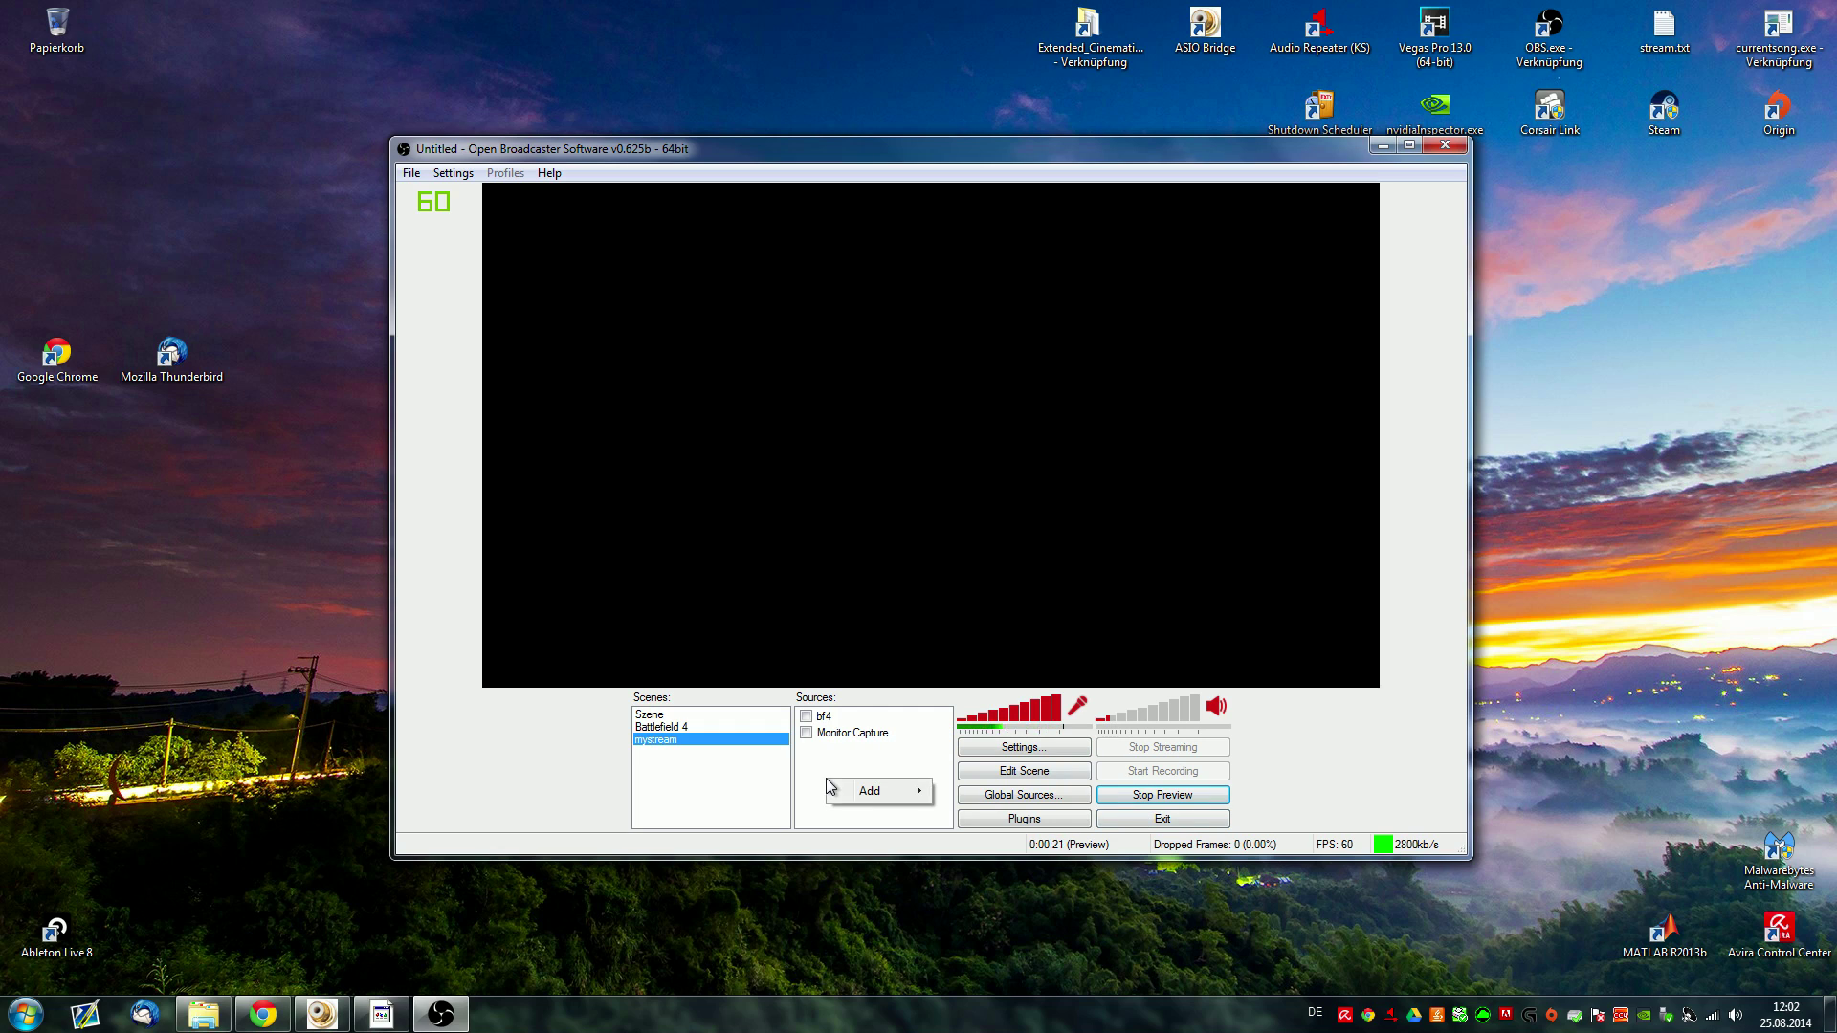
mouse_move(866, 795)
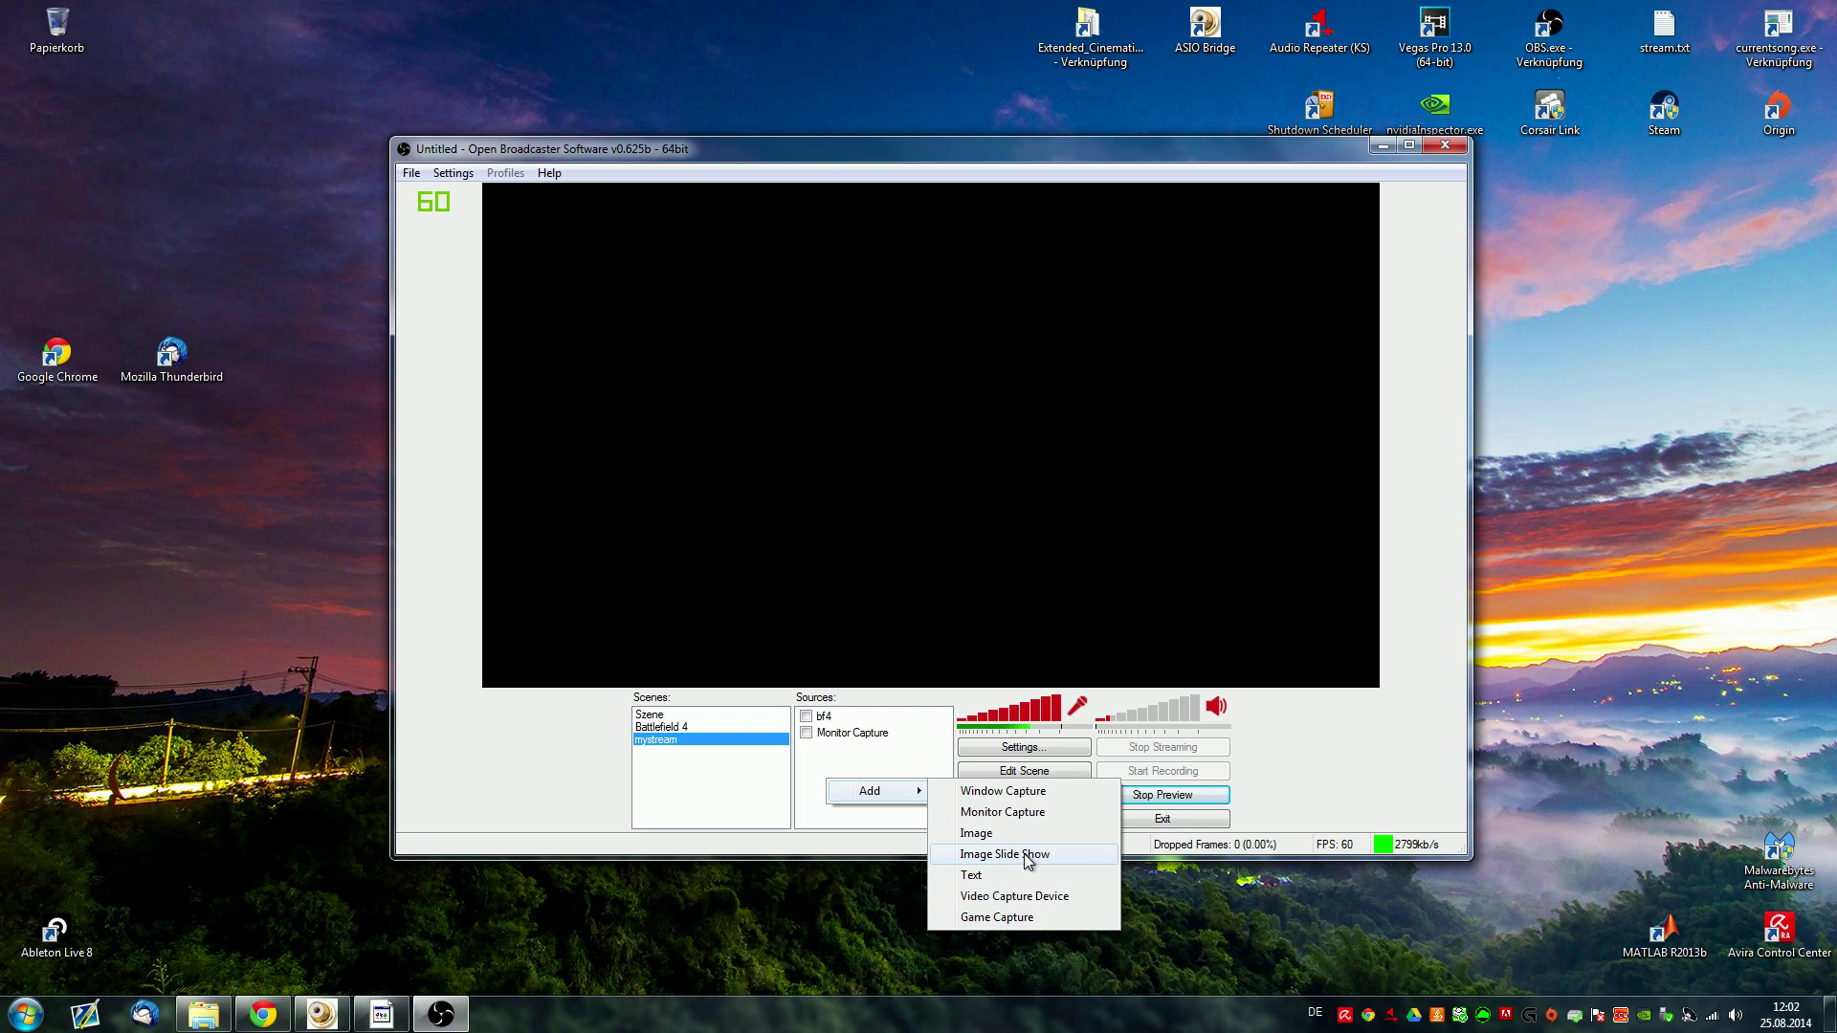
left_click(861, 768)
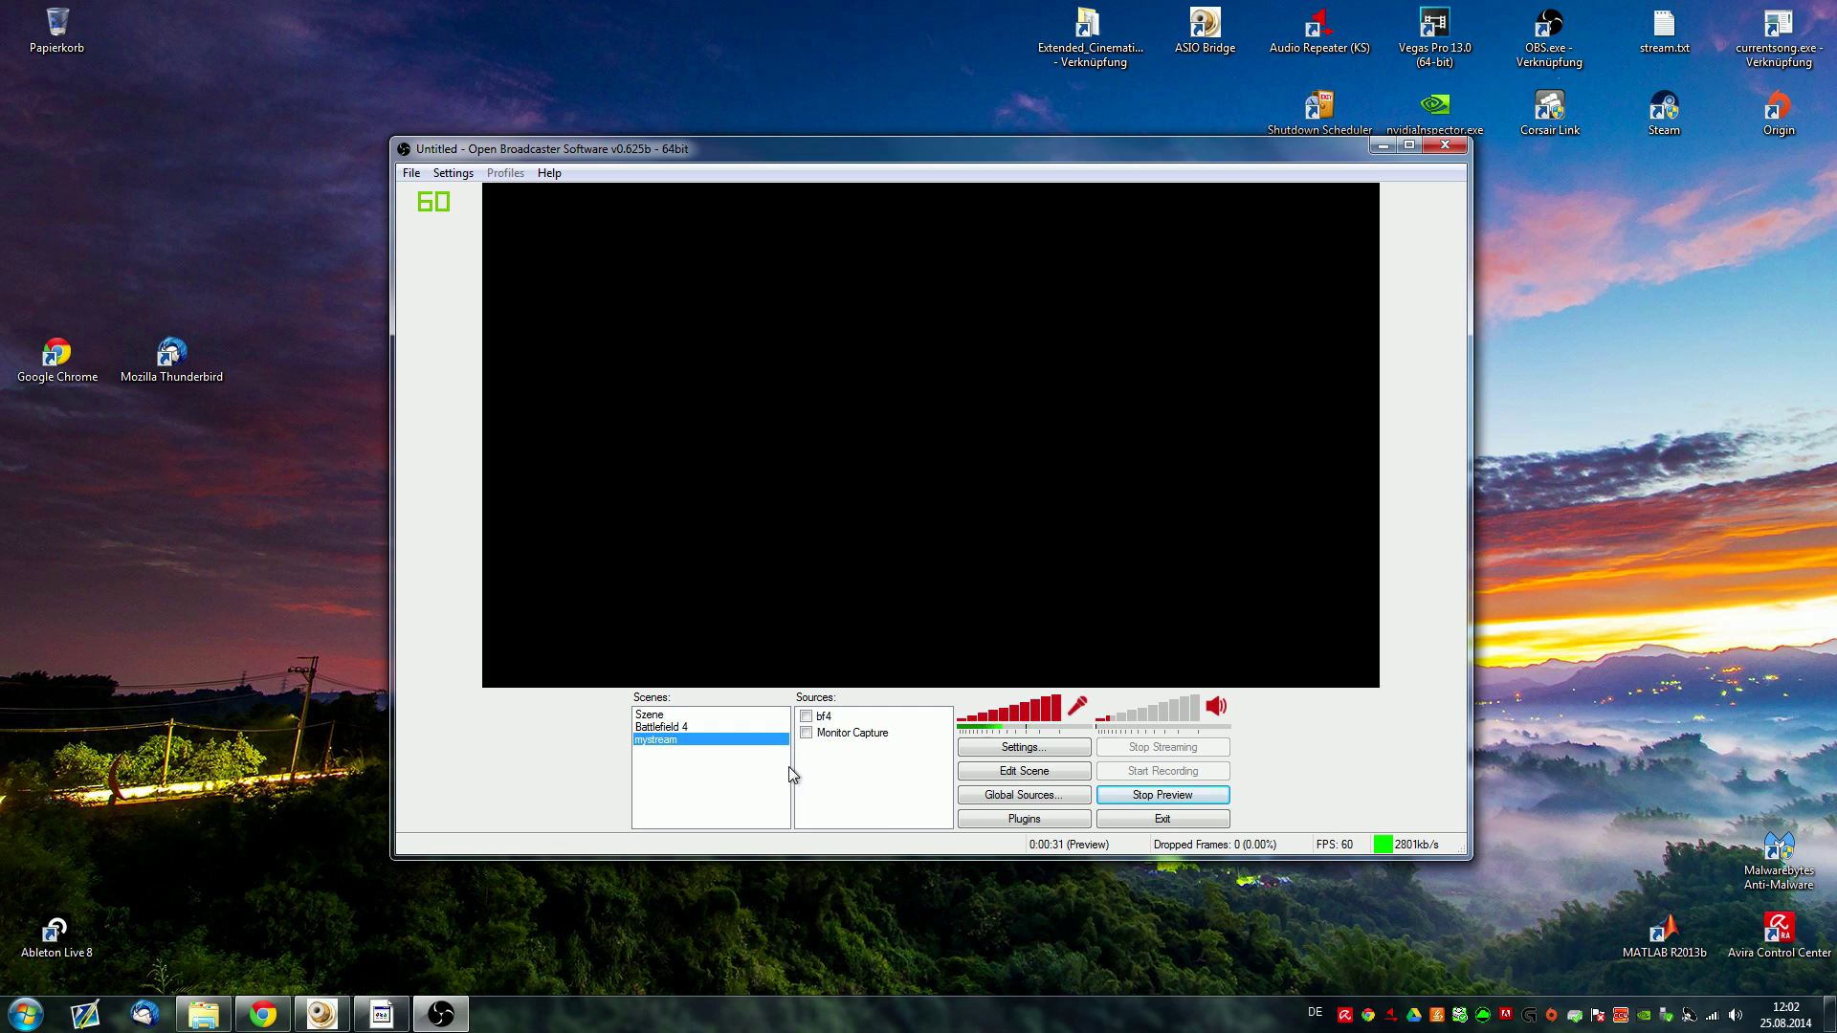
Show the Battlefield 4 scene in the preview and stop the preview
left_click(683, 727)
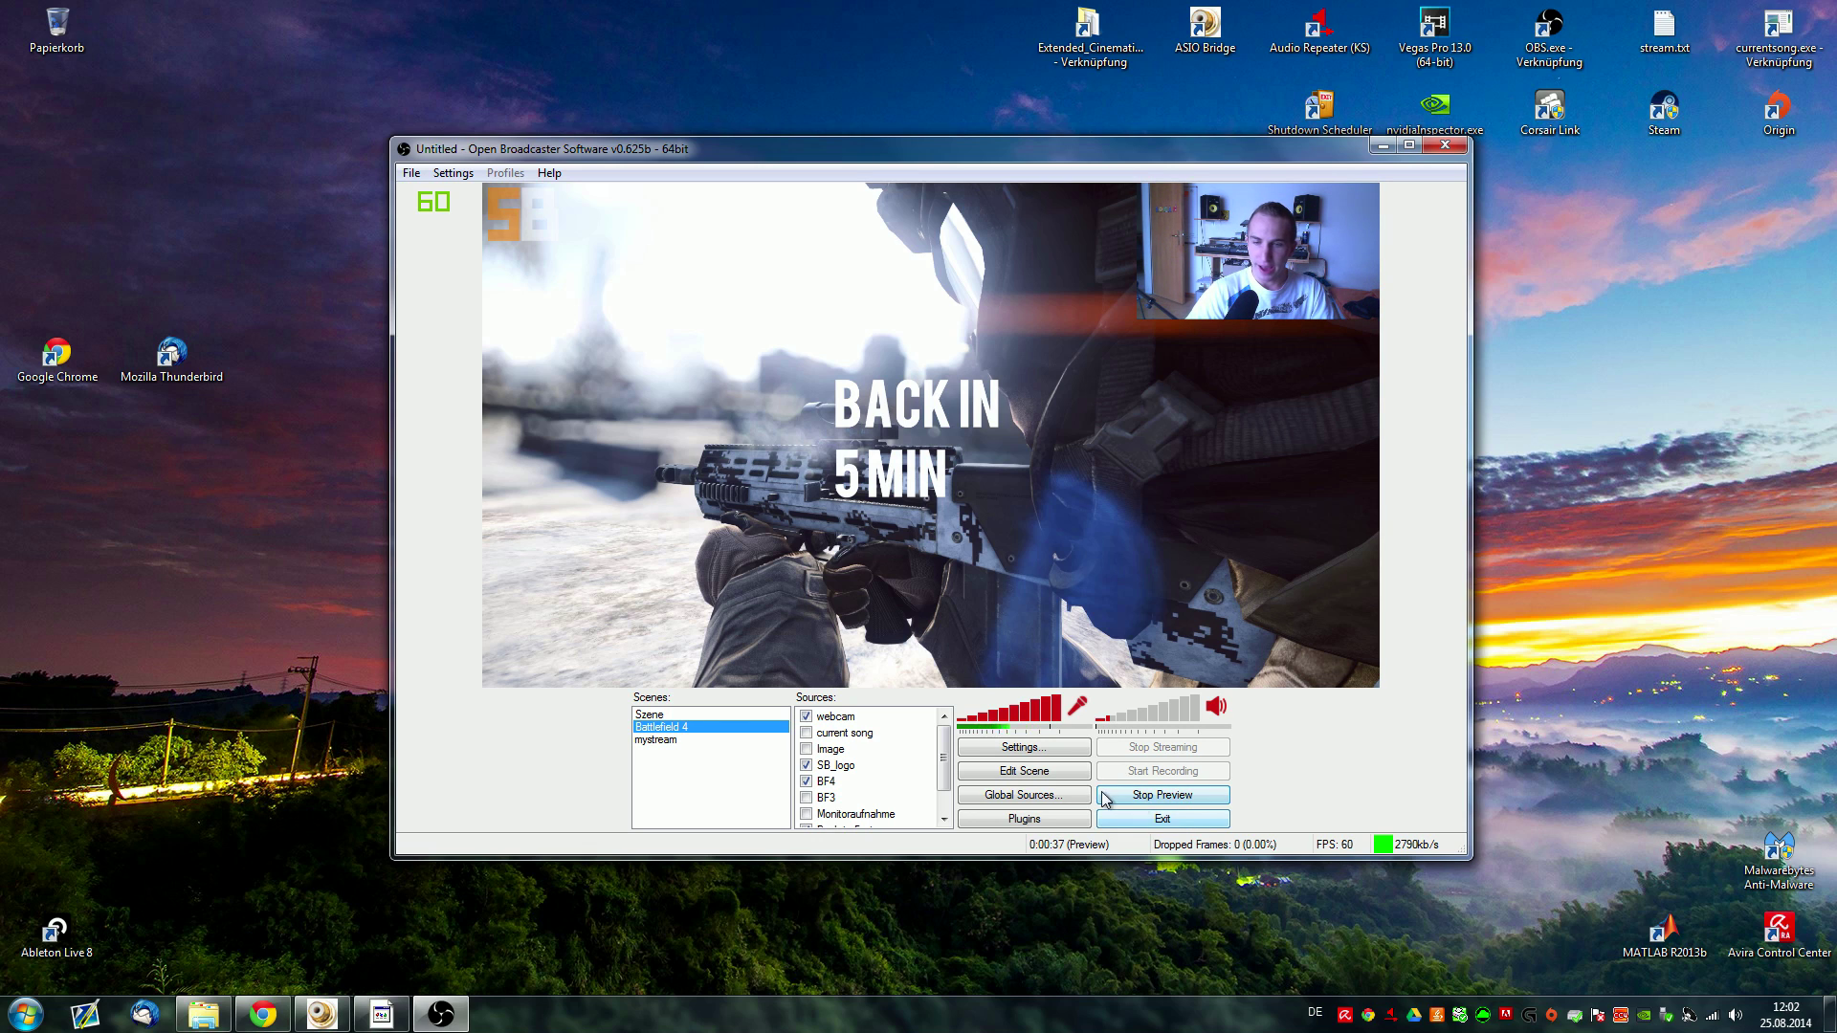
left_click(1159, 797)
Open the settings, check the available setting profiles and show the encoding settings
left_click(1020, 748)
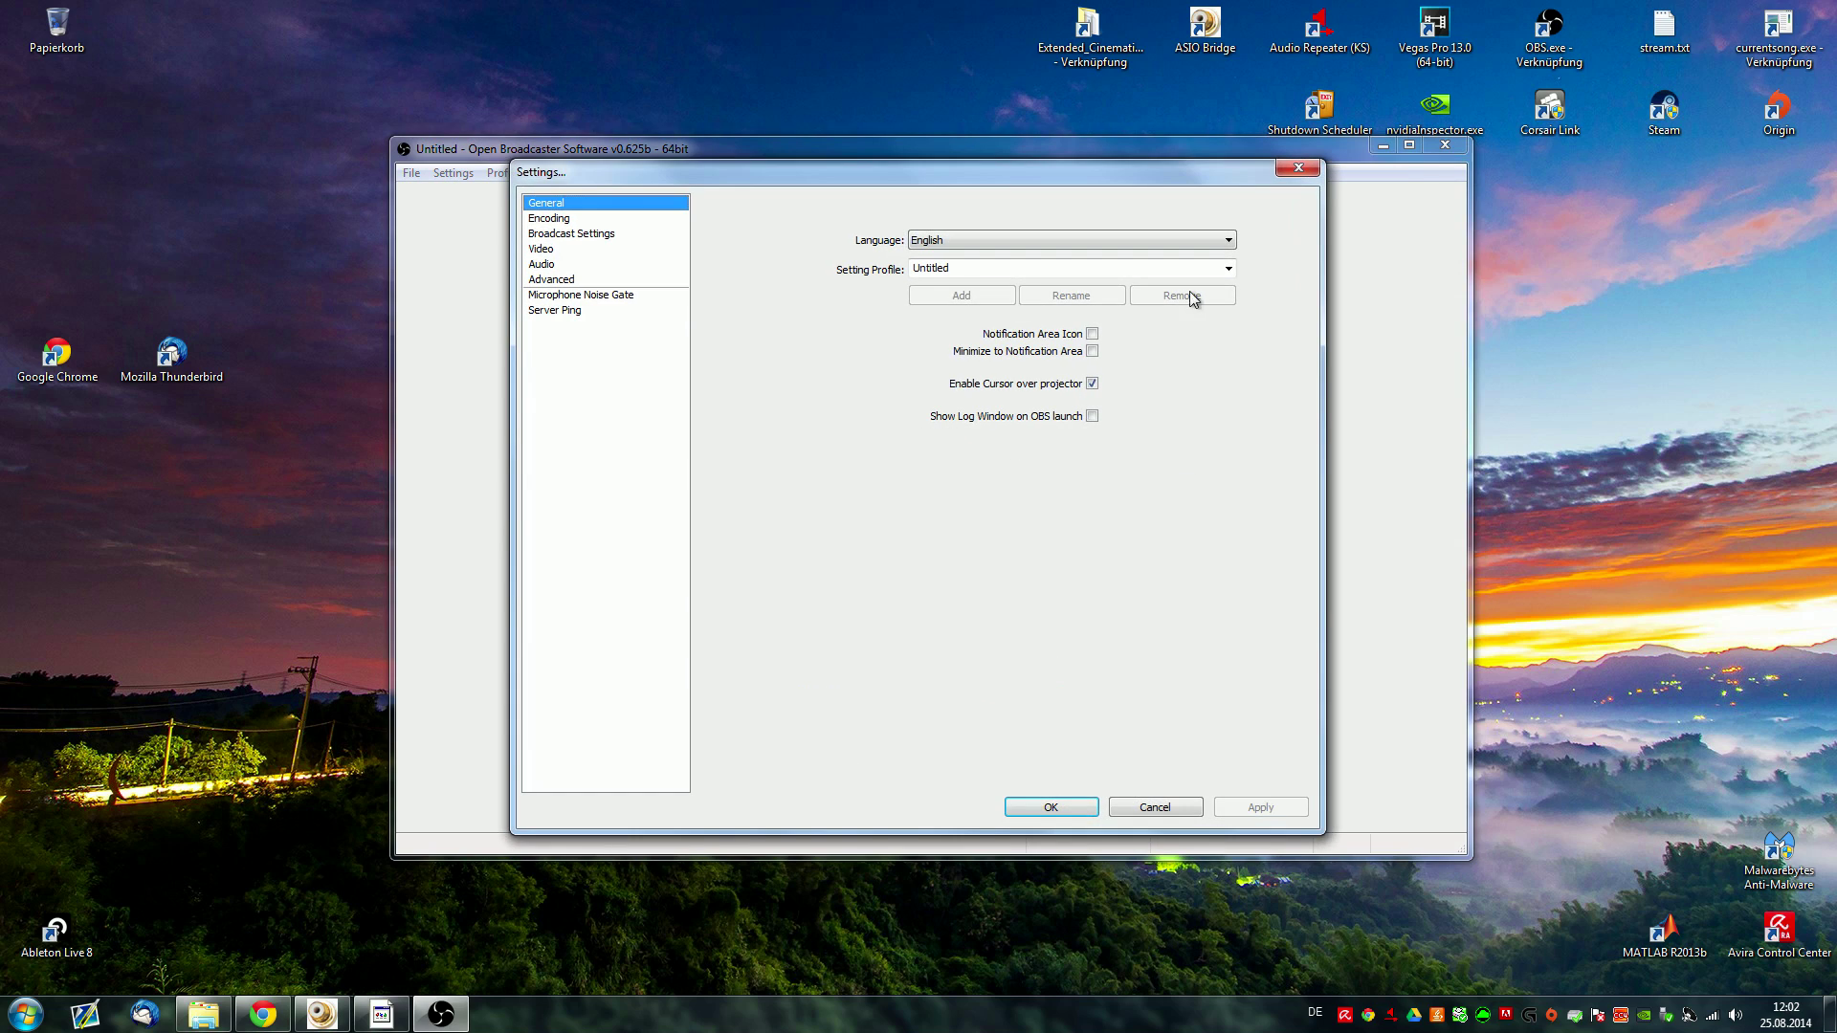
left_click_drag(582, 163, 532, 151)
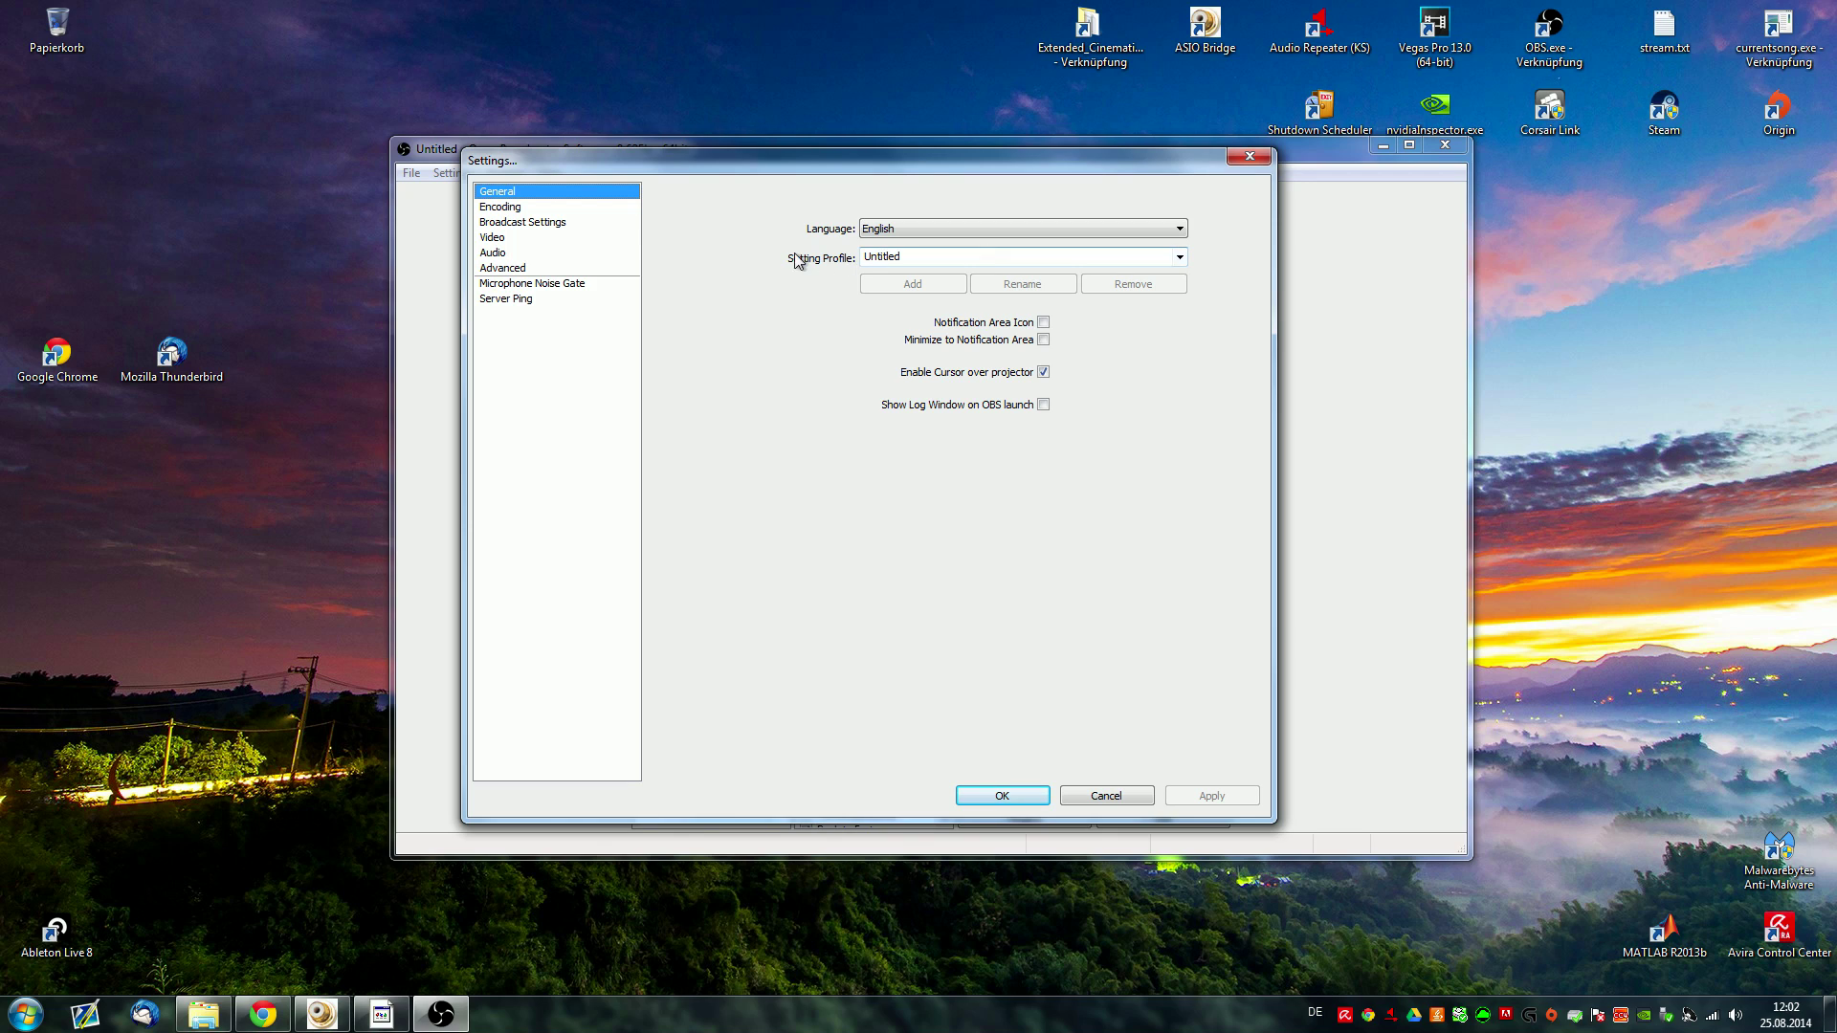
left_click(1181, 258)
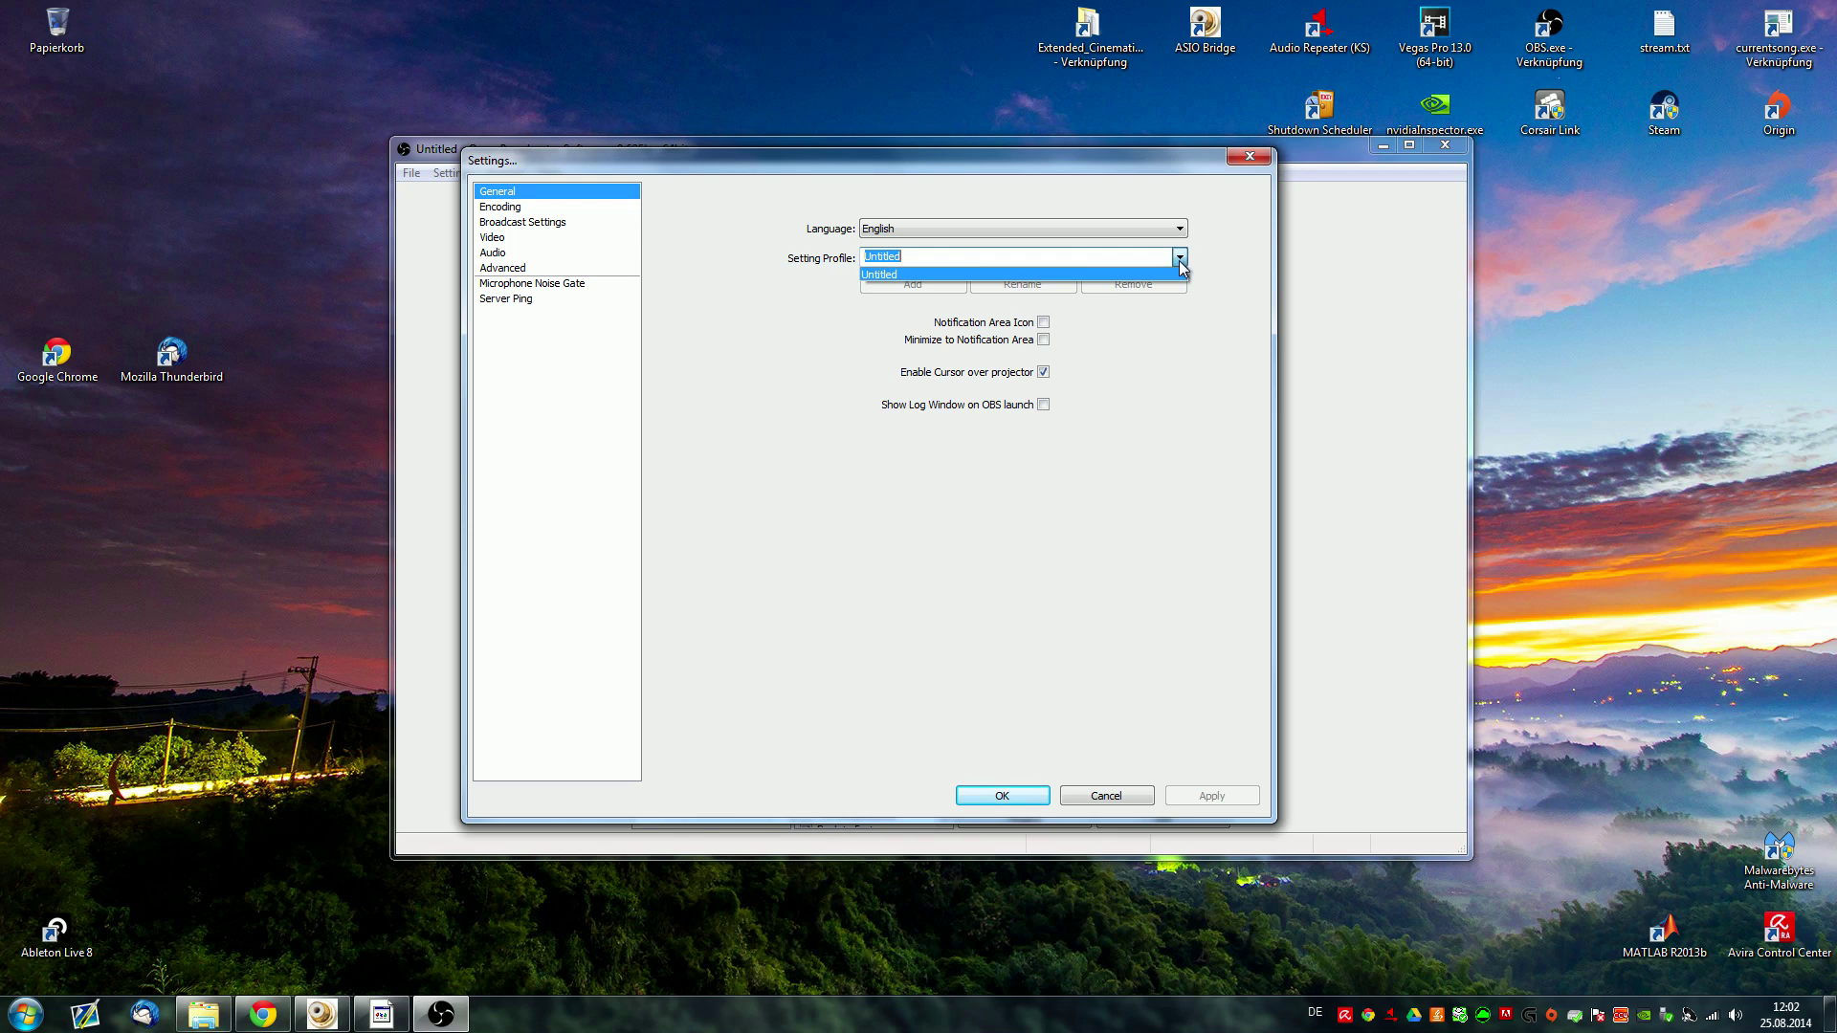
left_click(1202, 365)
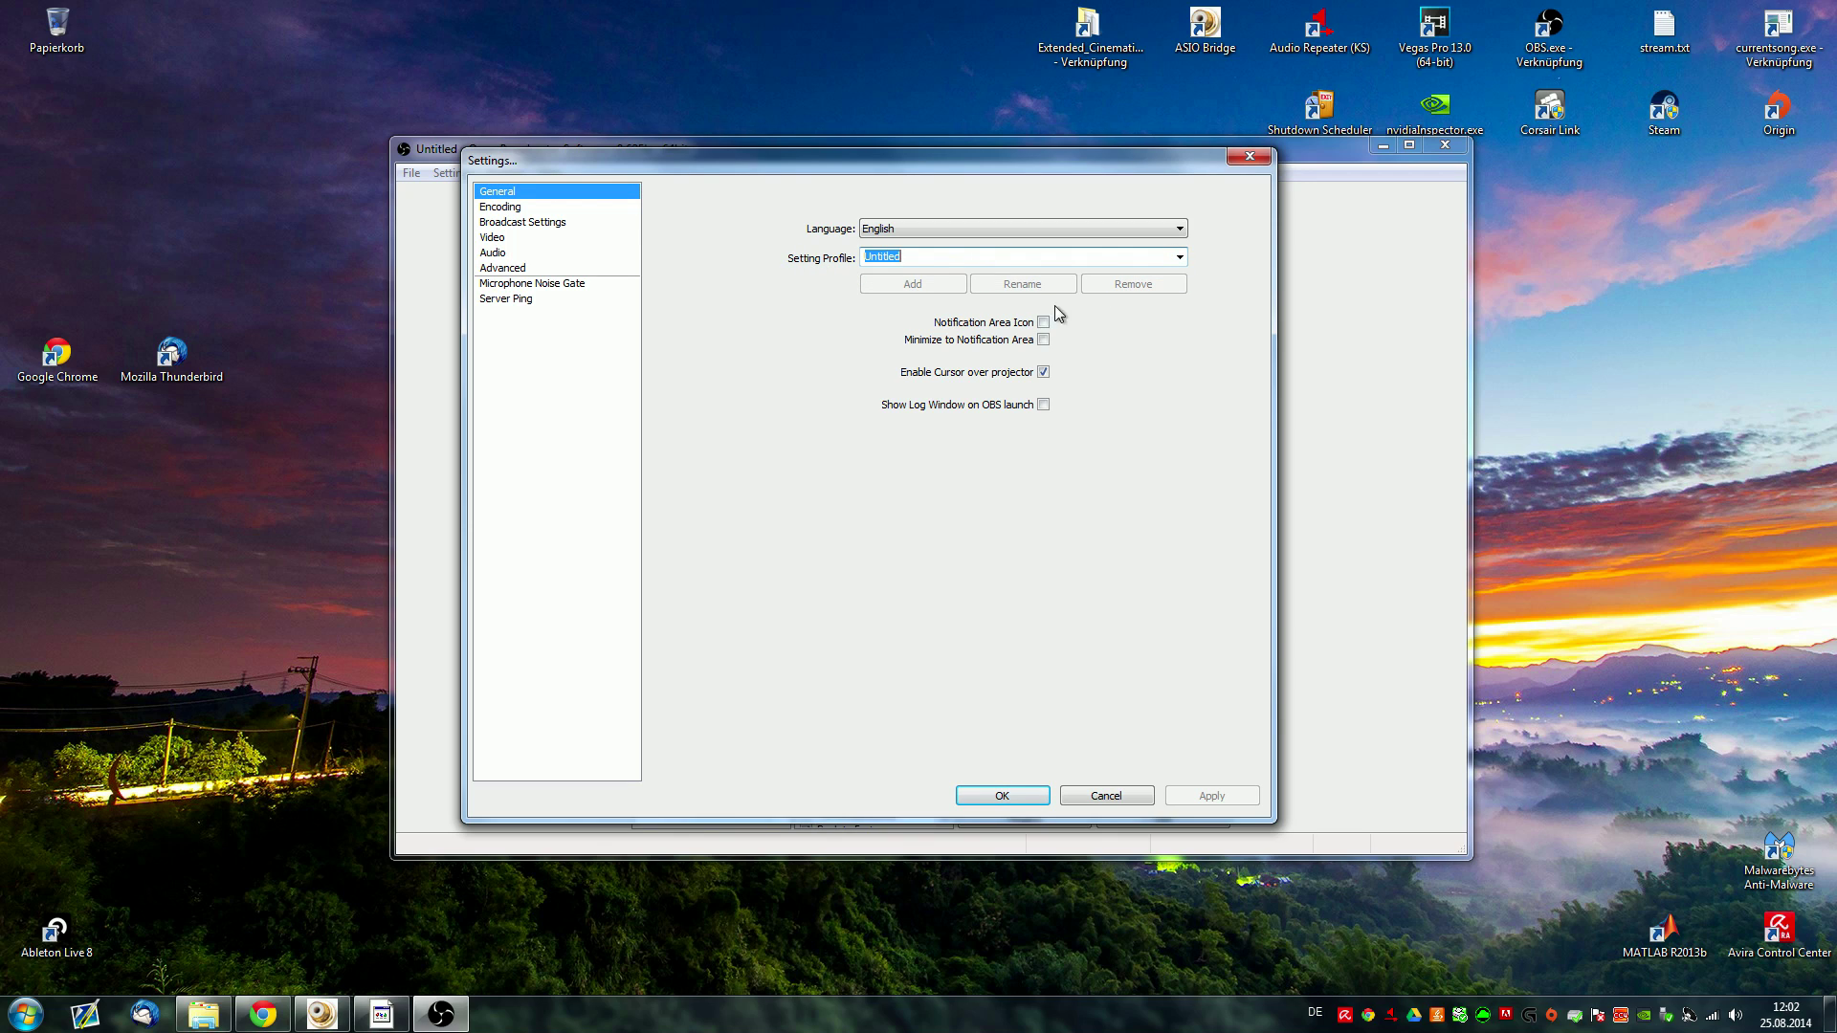
left_click(537, 208)
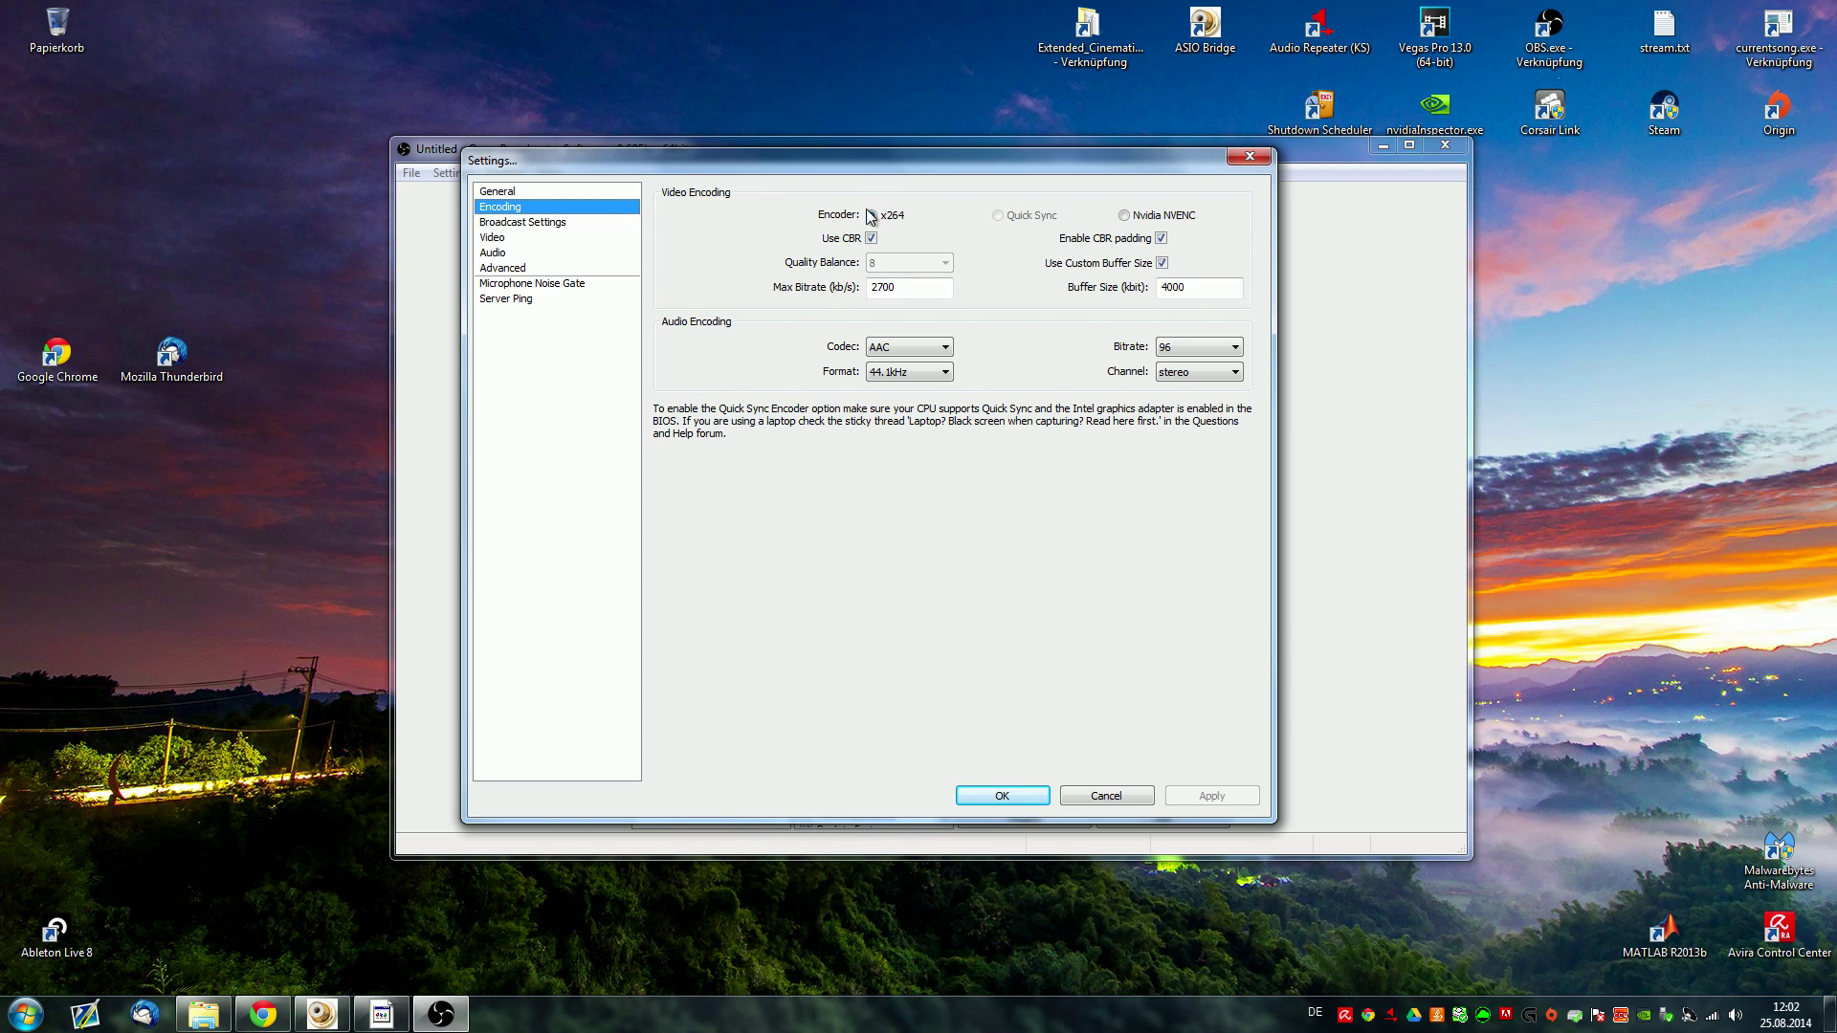
Switch the video encoder to Nvidia NVENC and back to x264
left_click(1163, 218)
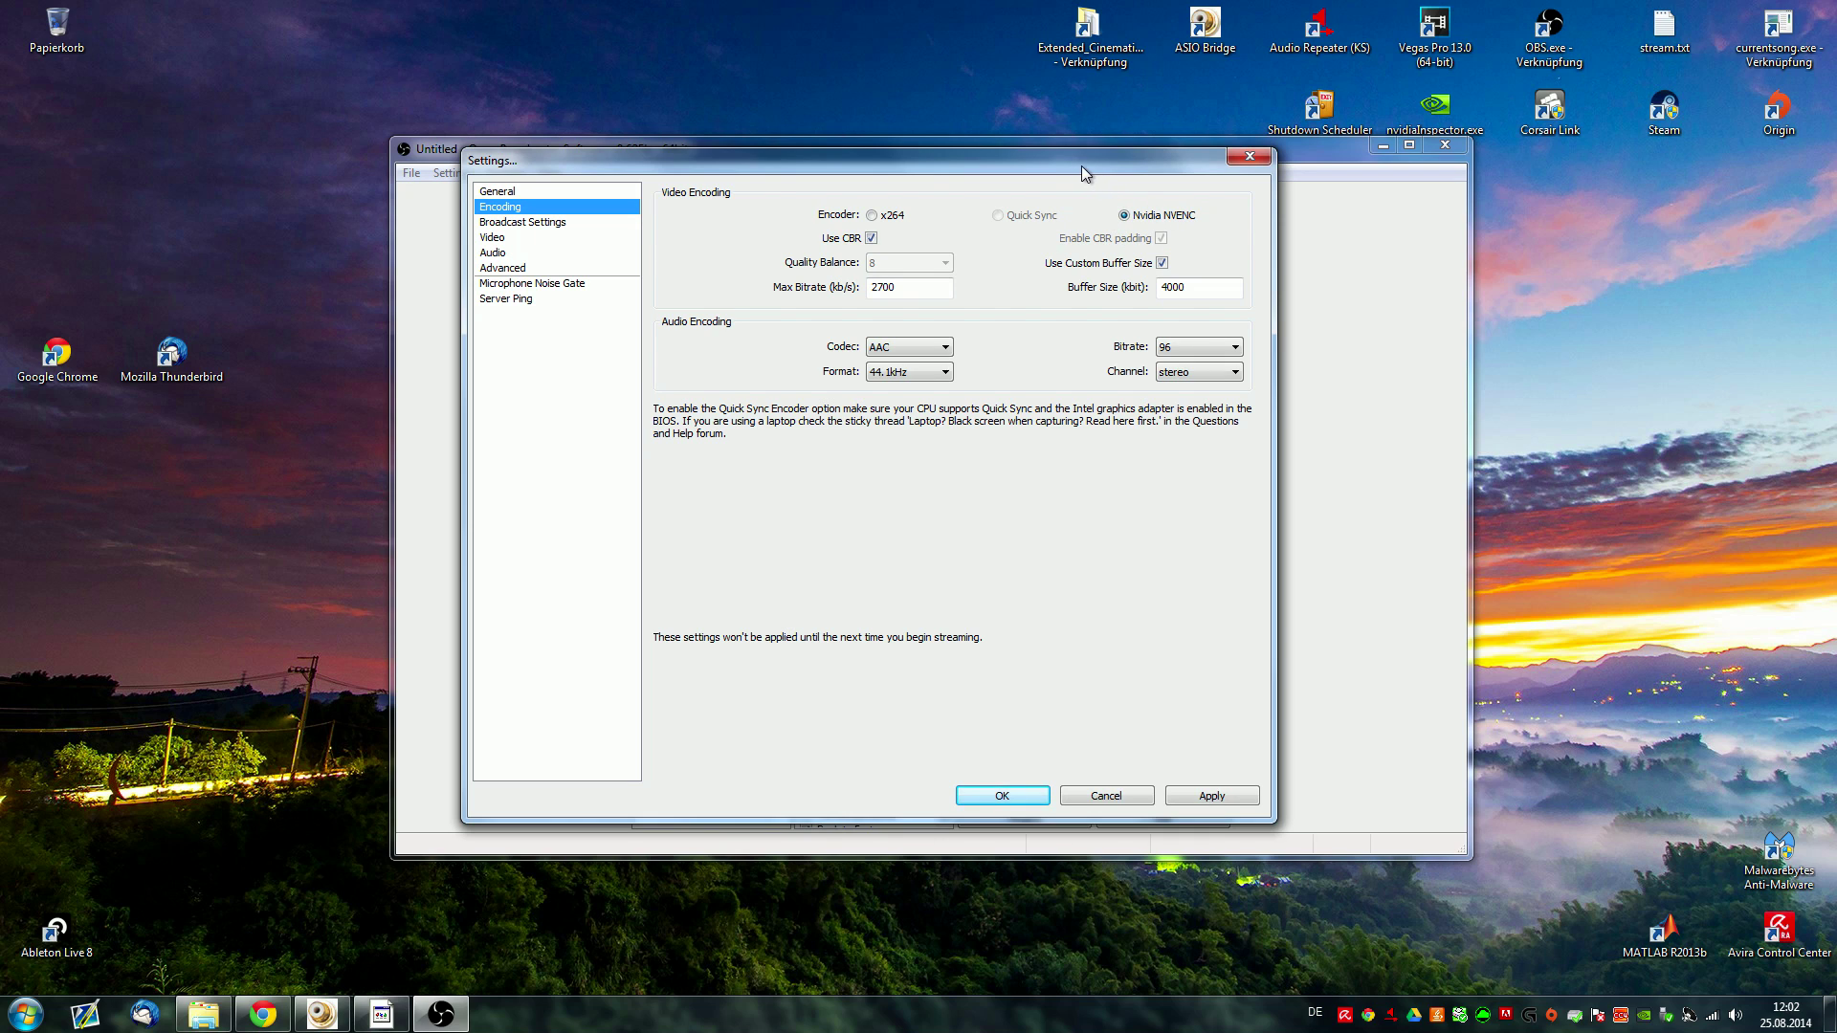
mouse_move(1081, 164)
left_mouse_down()
mouse_move(1094, 199)
mouse_move(1106, 189)
left_mouse_up()
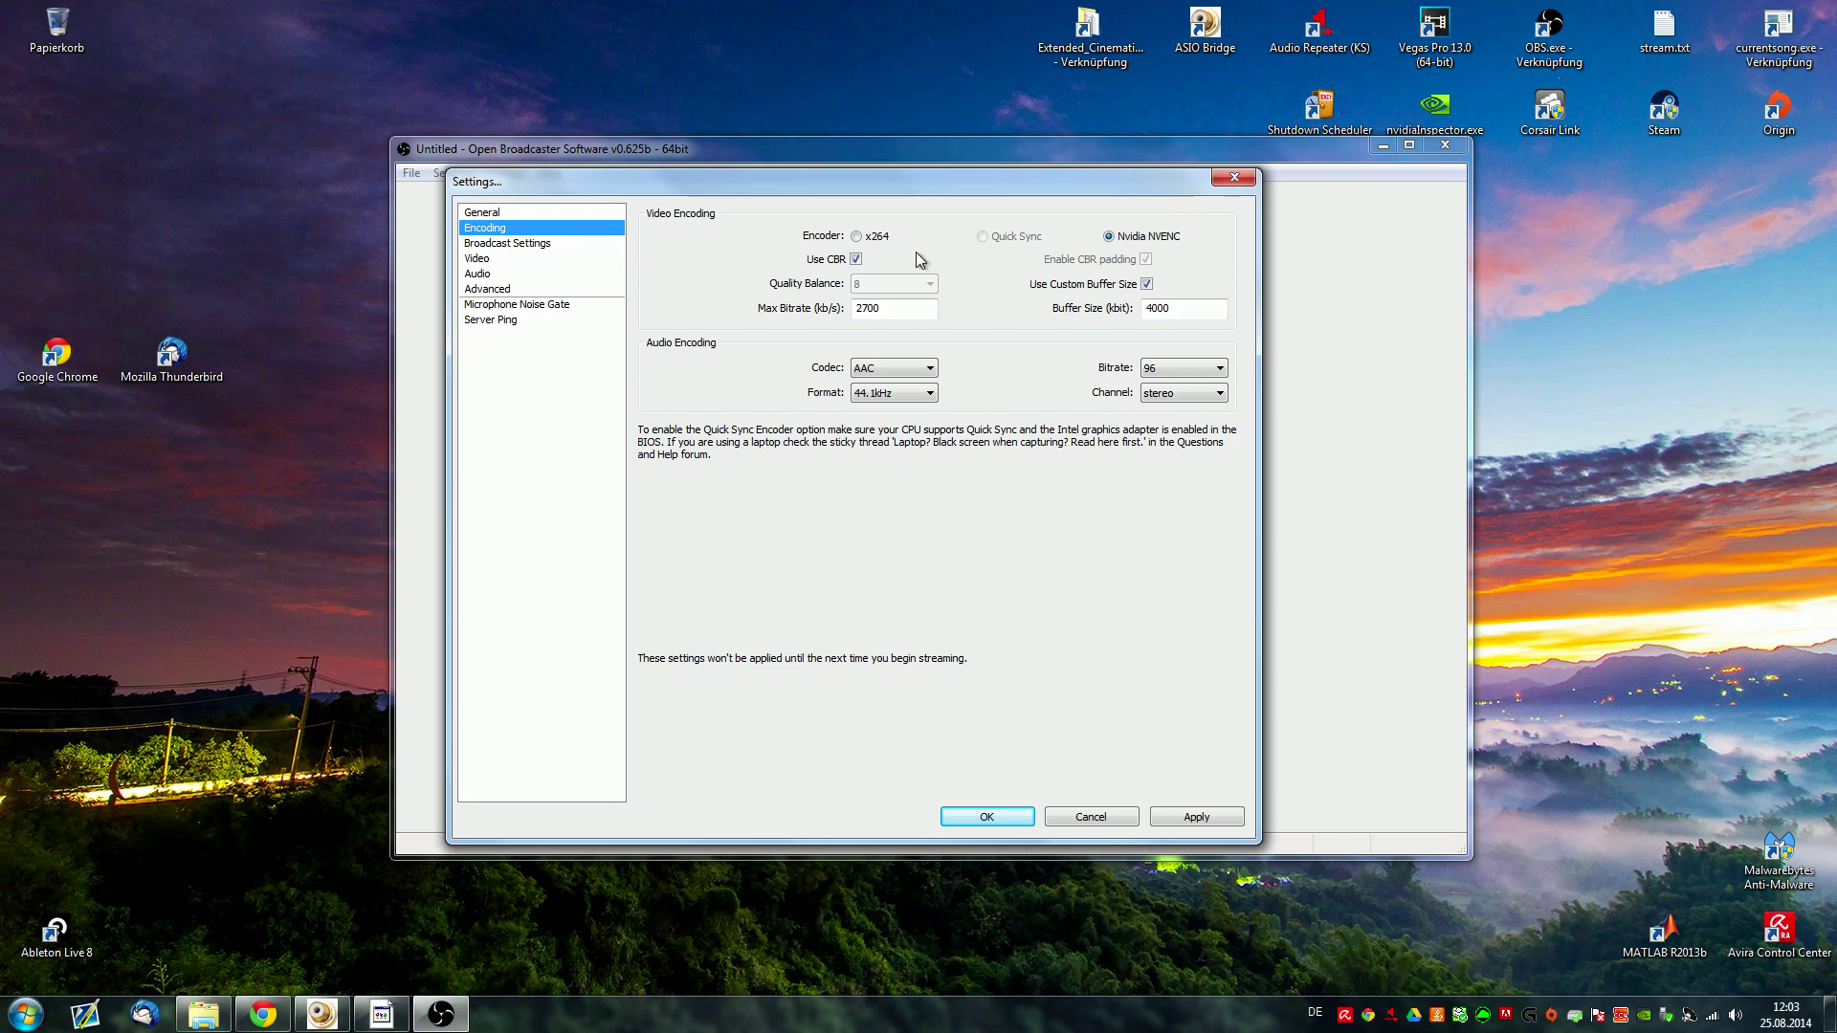
left_click(858, 235)
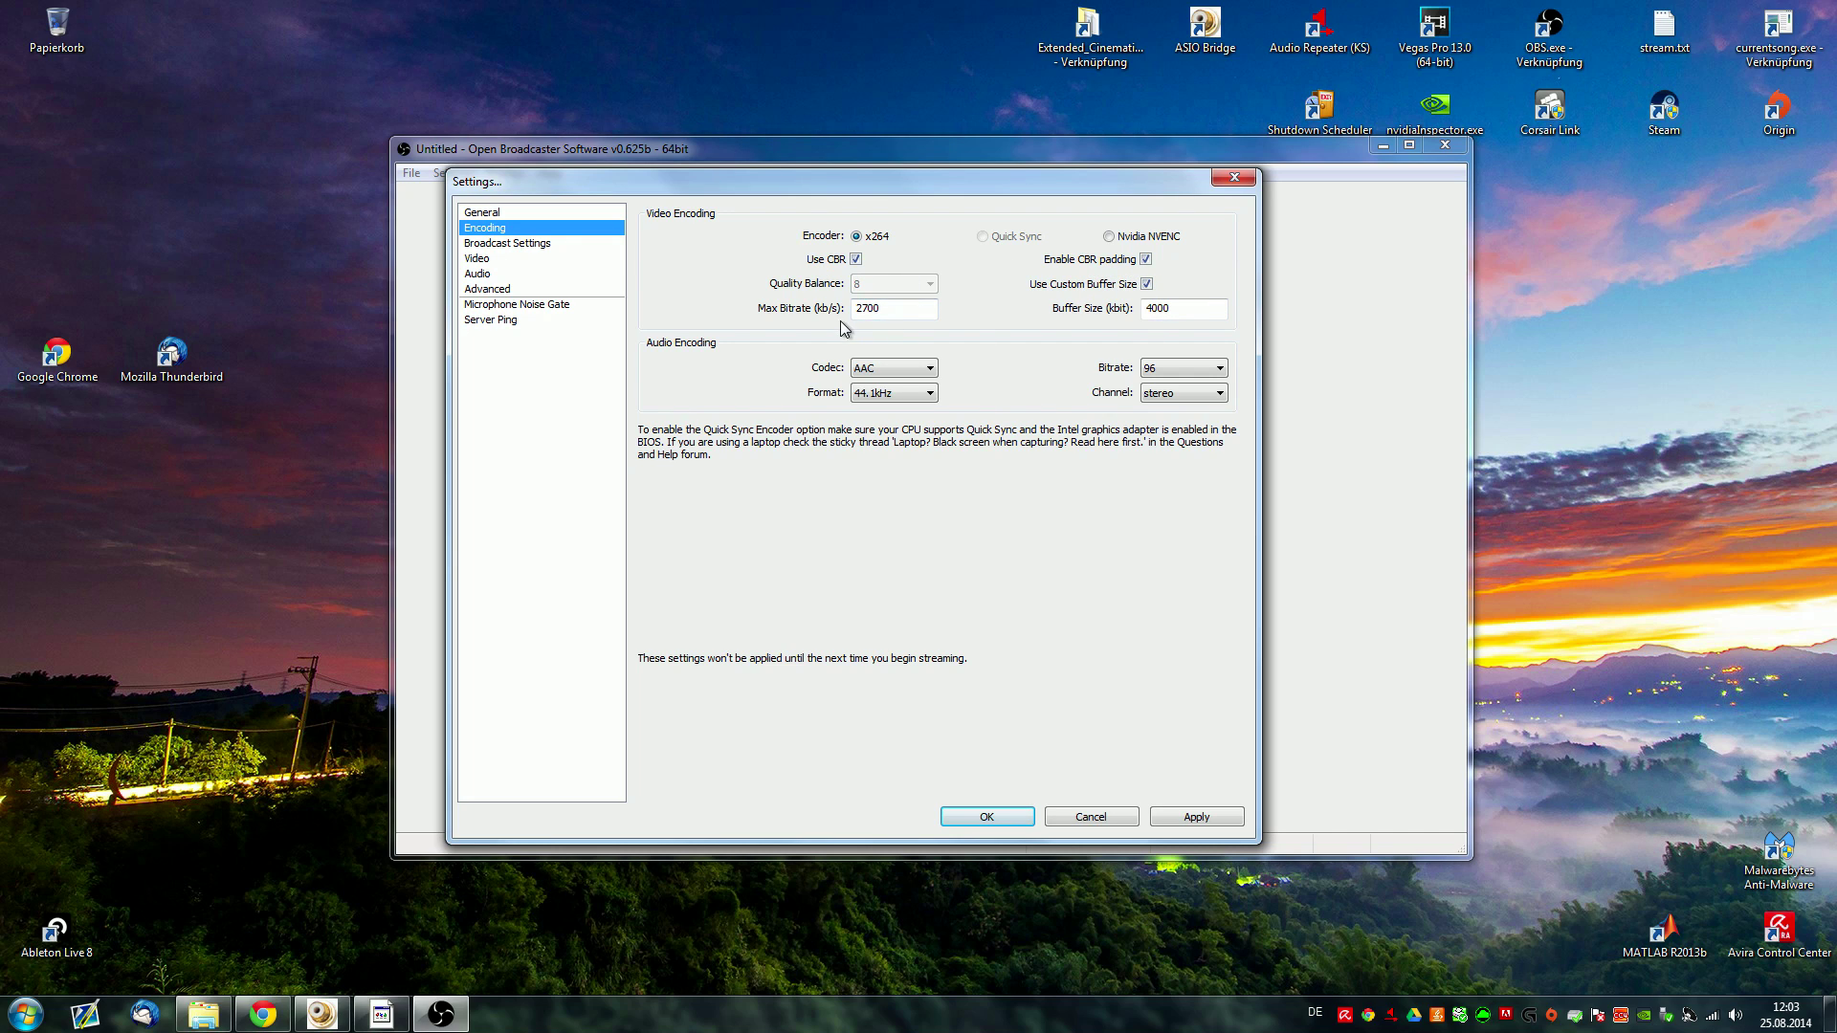
Review the maximum bitrate and buffer size values in the video encoding settings
key("Tab")
key("Tab")
key("shift+Tab")
left_click_drag(878, 174, 936, 169)
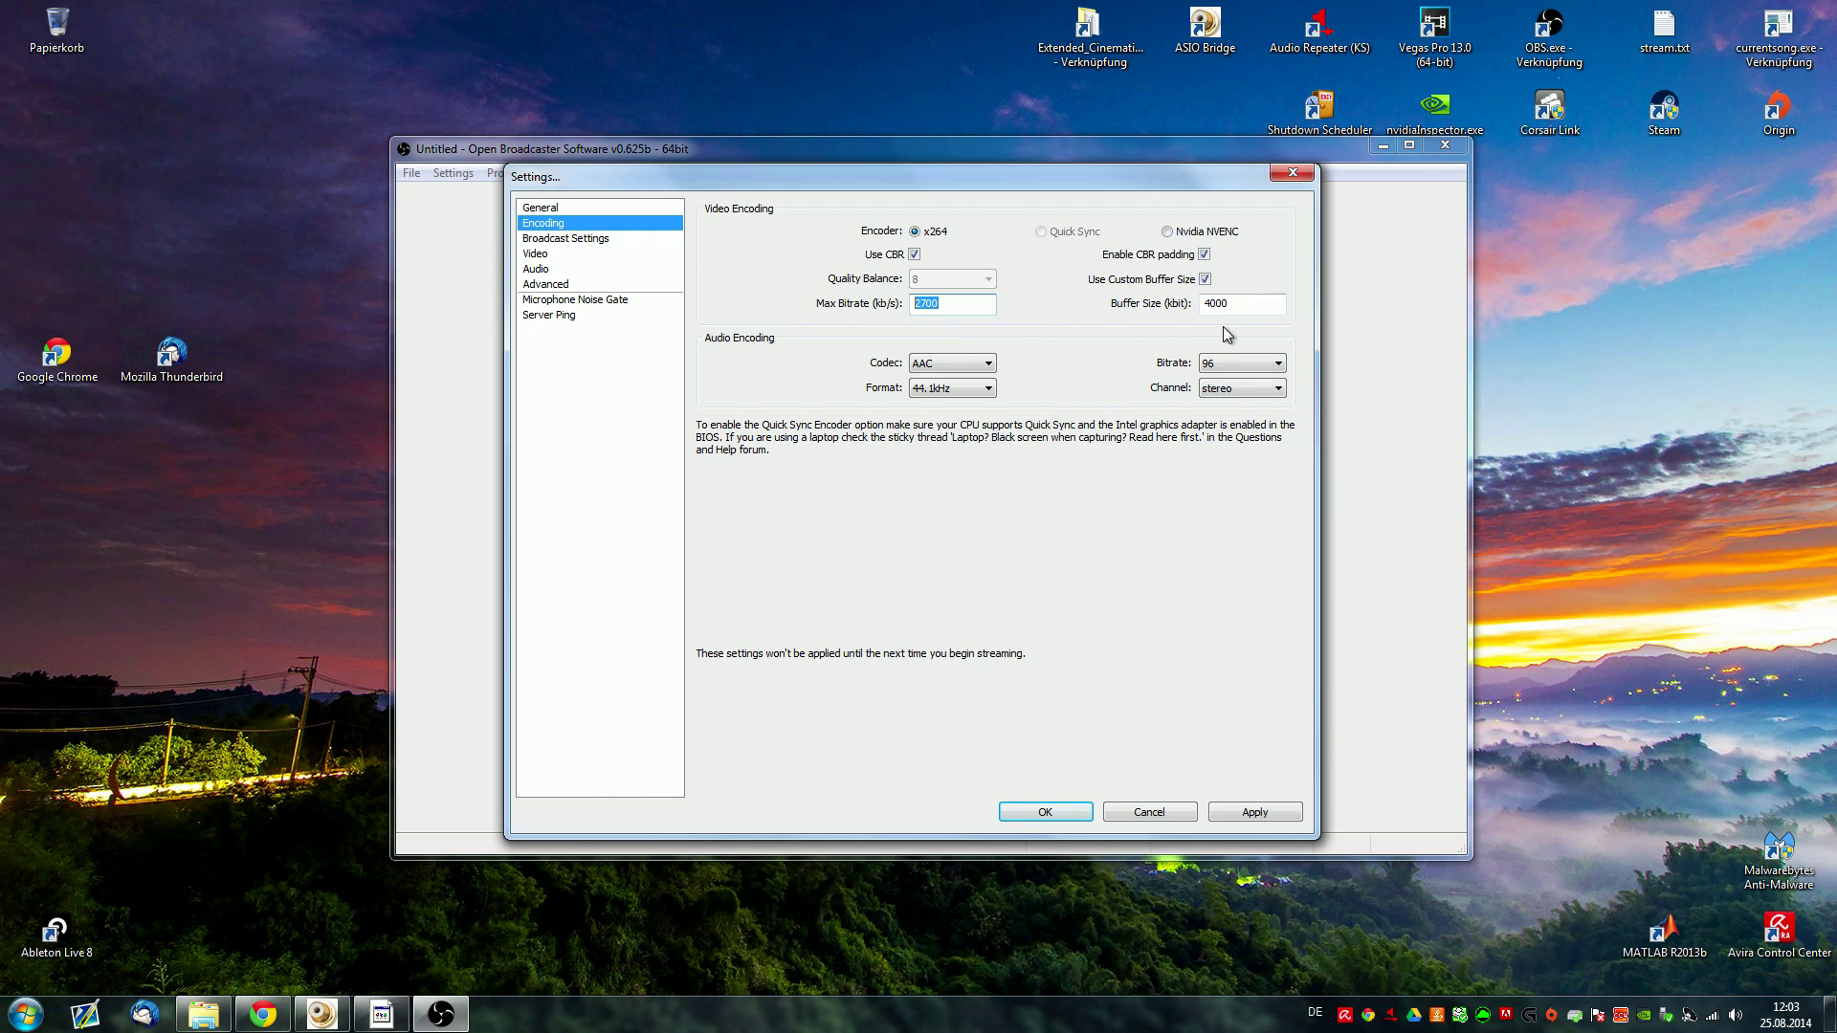
left_click(1251, 304)
left_click_drag(1250, 305, 1213, 304)
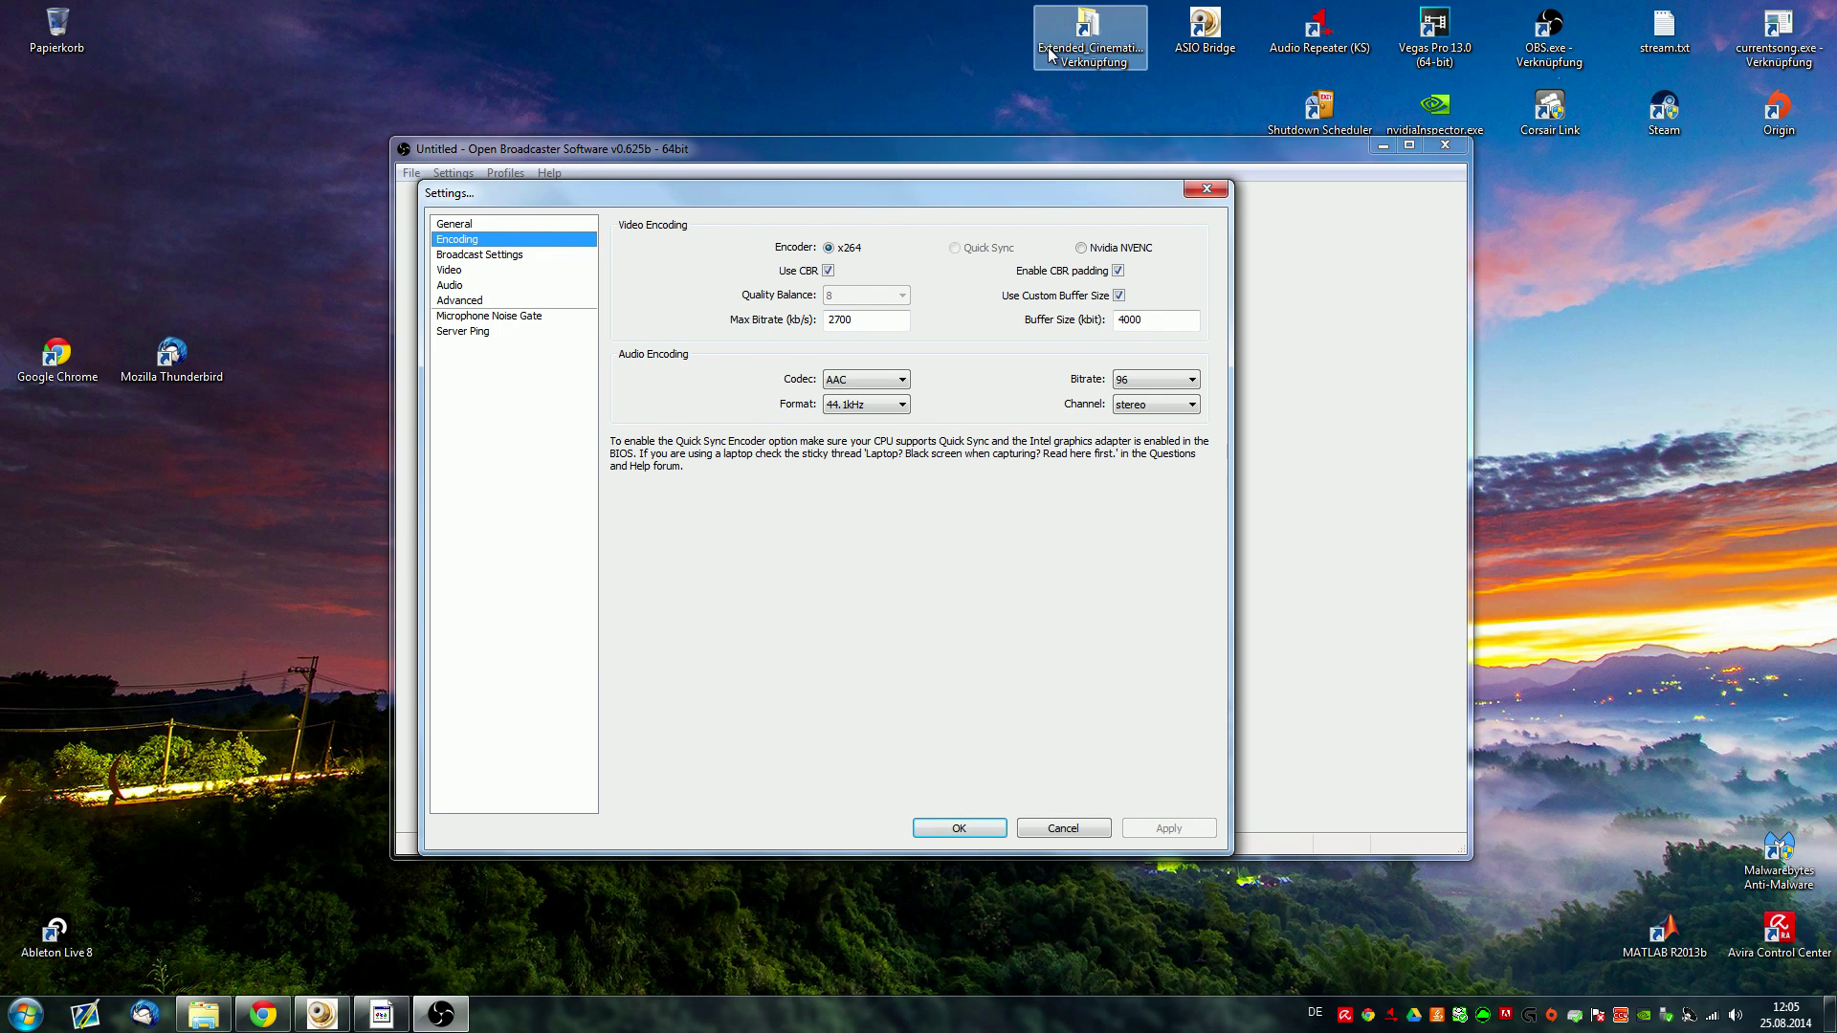
Try a maximum video bitrate of 8000 kb/s and set it back to 2700 kb/s
double_click(842, 322)
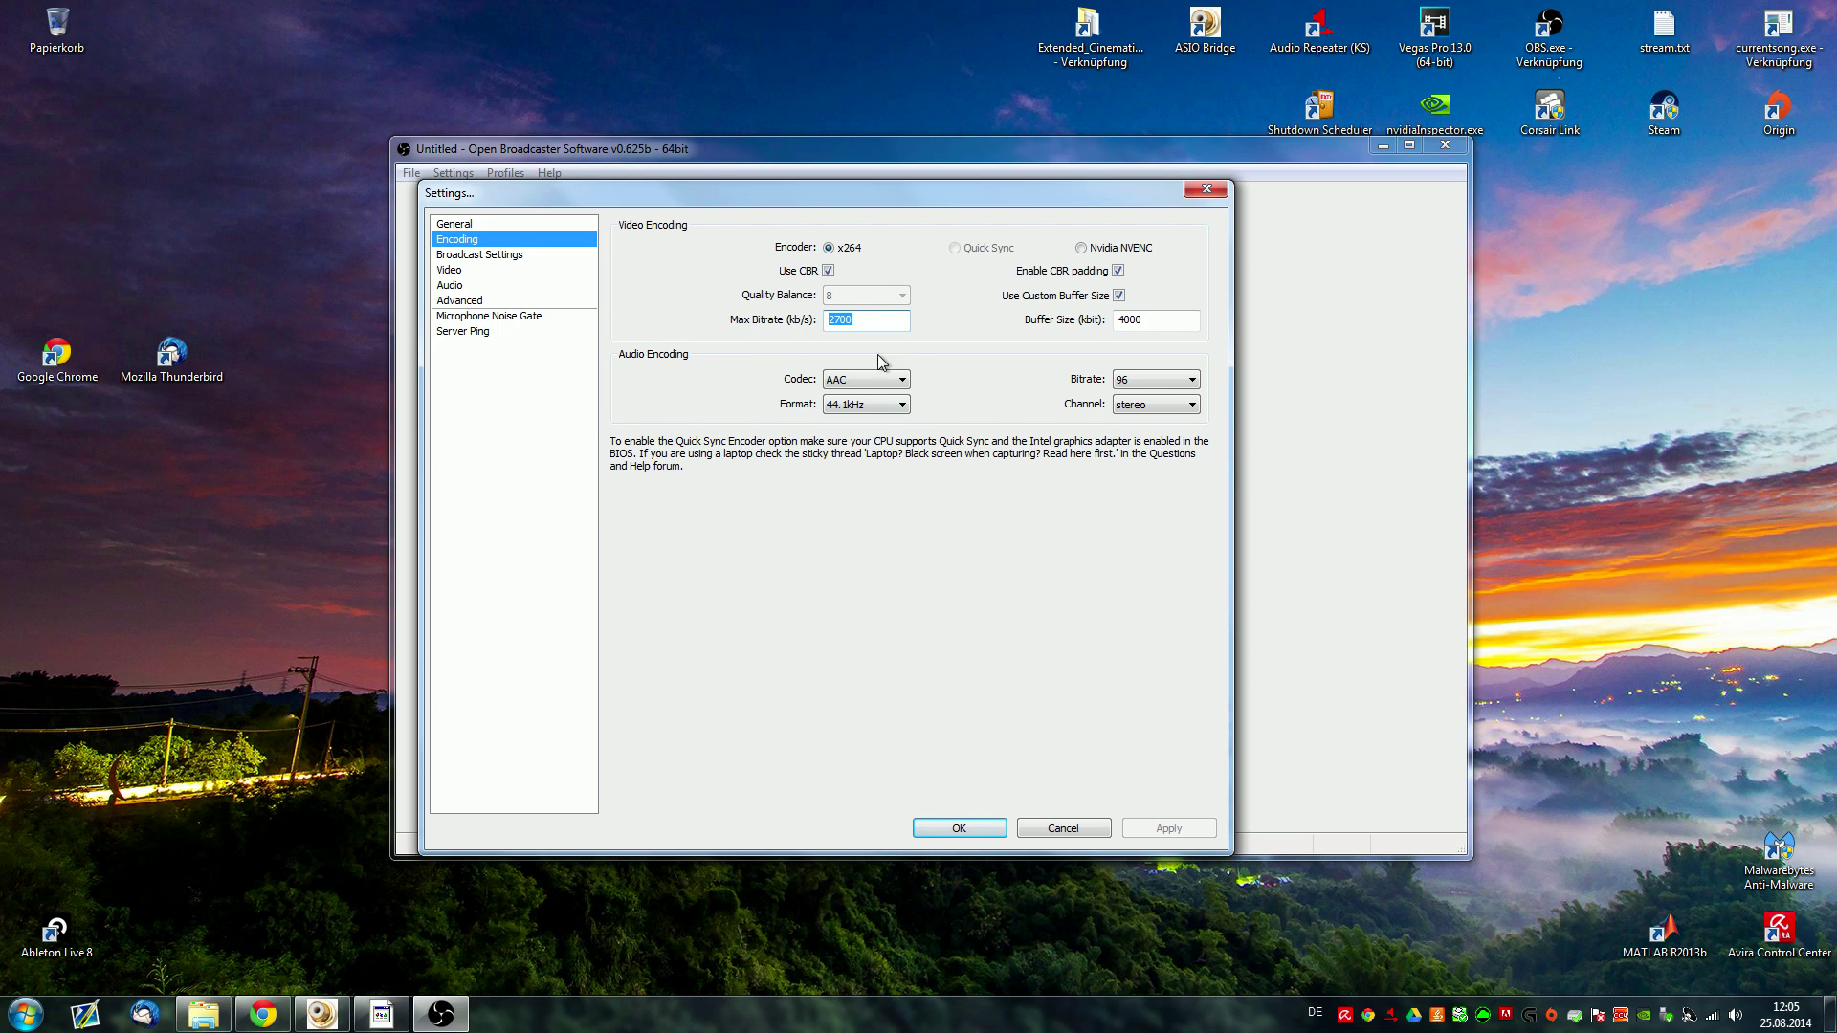
mouse_move(868, 320)
left_click(857, 320)
double_click(848, 321)
type("8000")
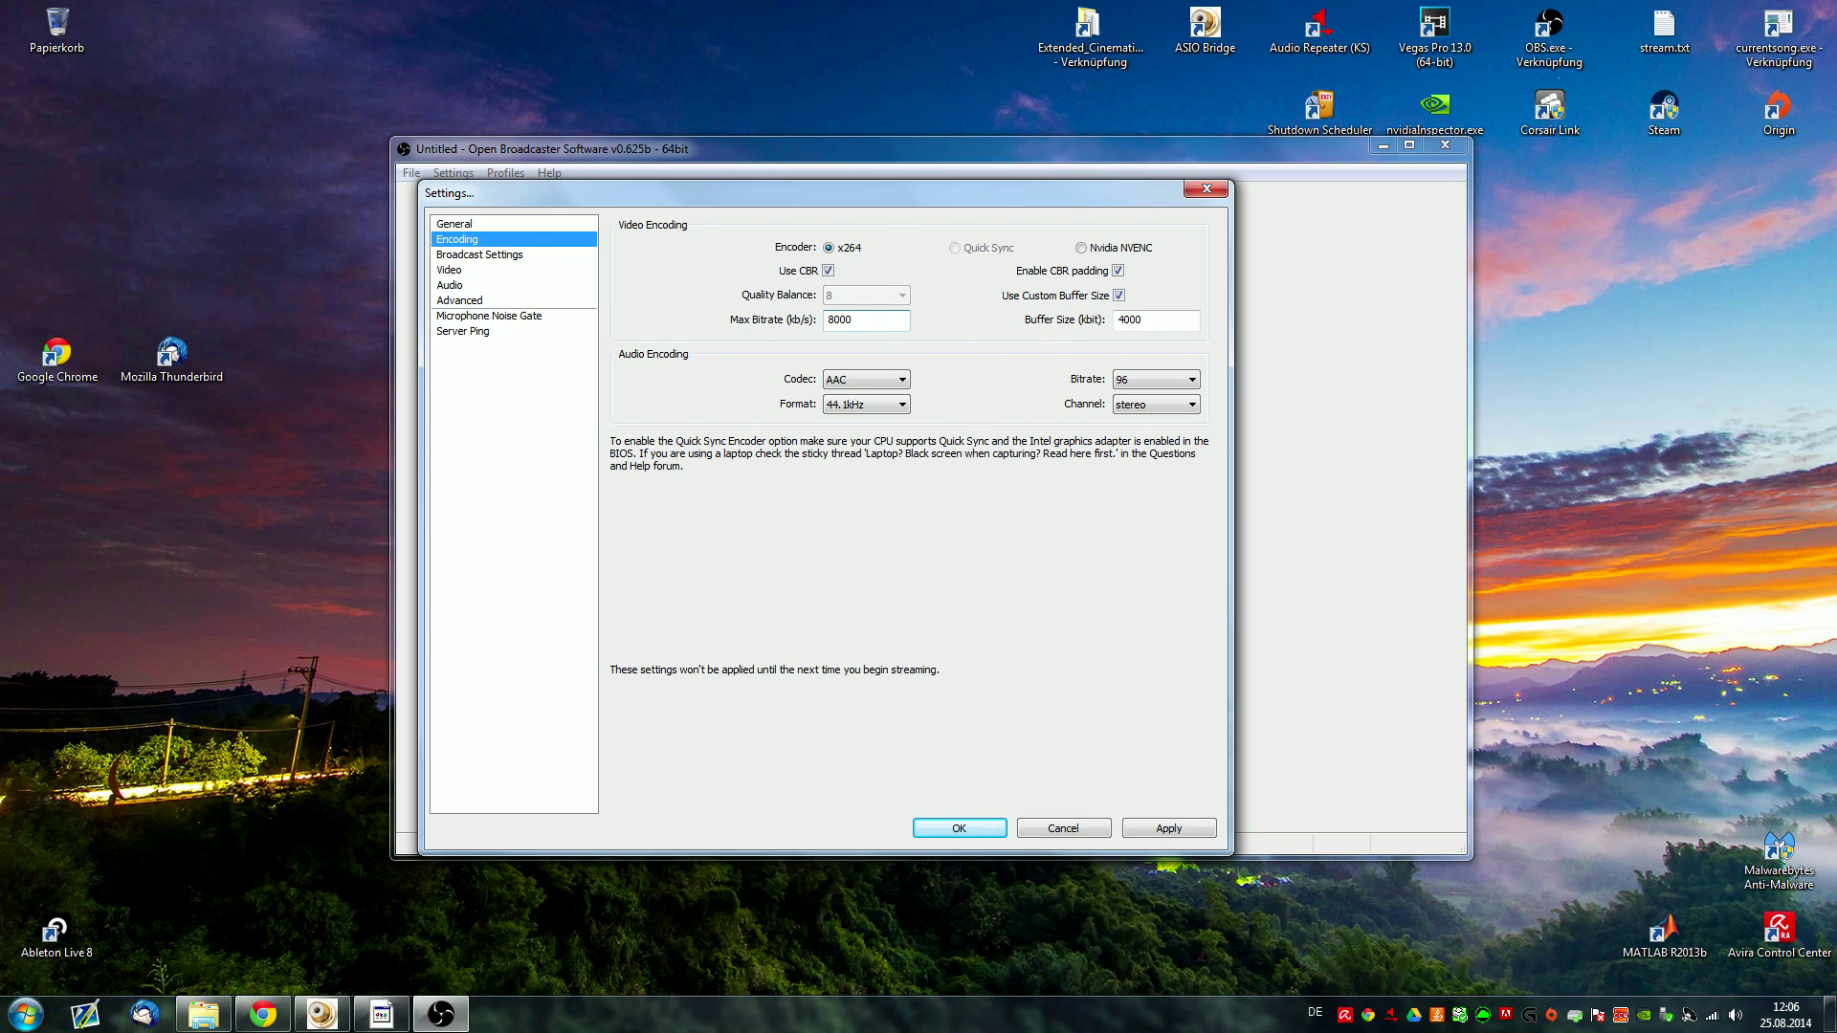
double_click(855, 321)
type("2700")
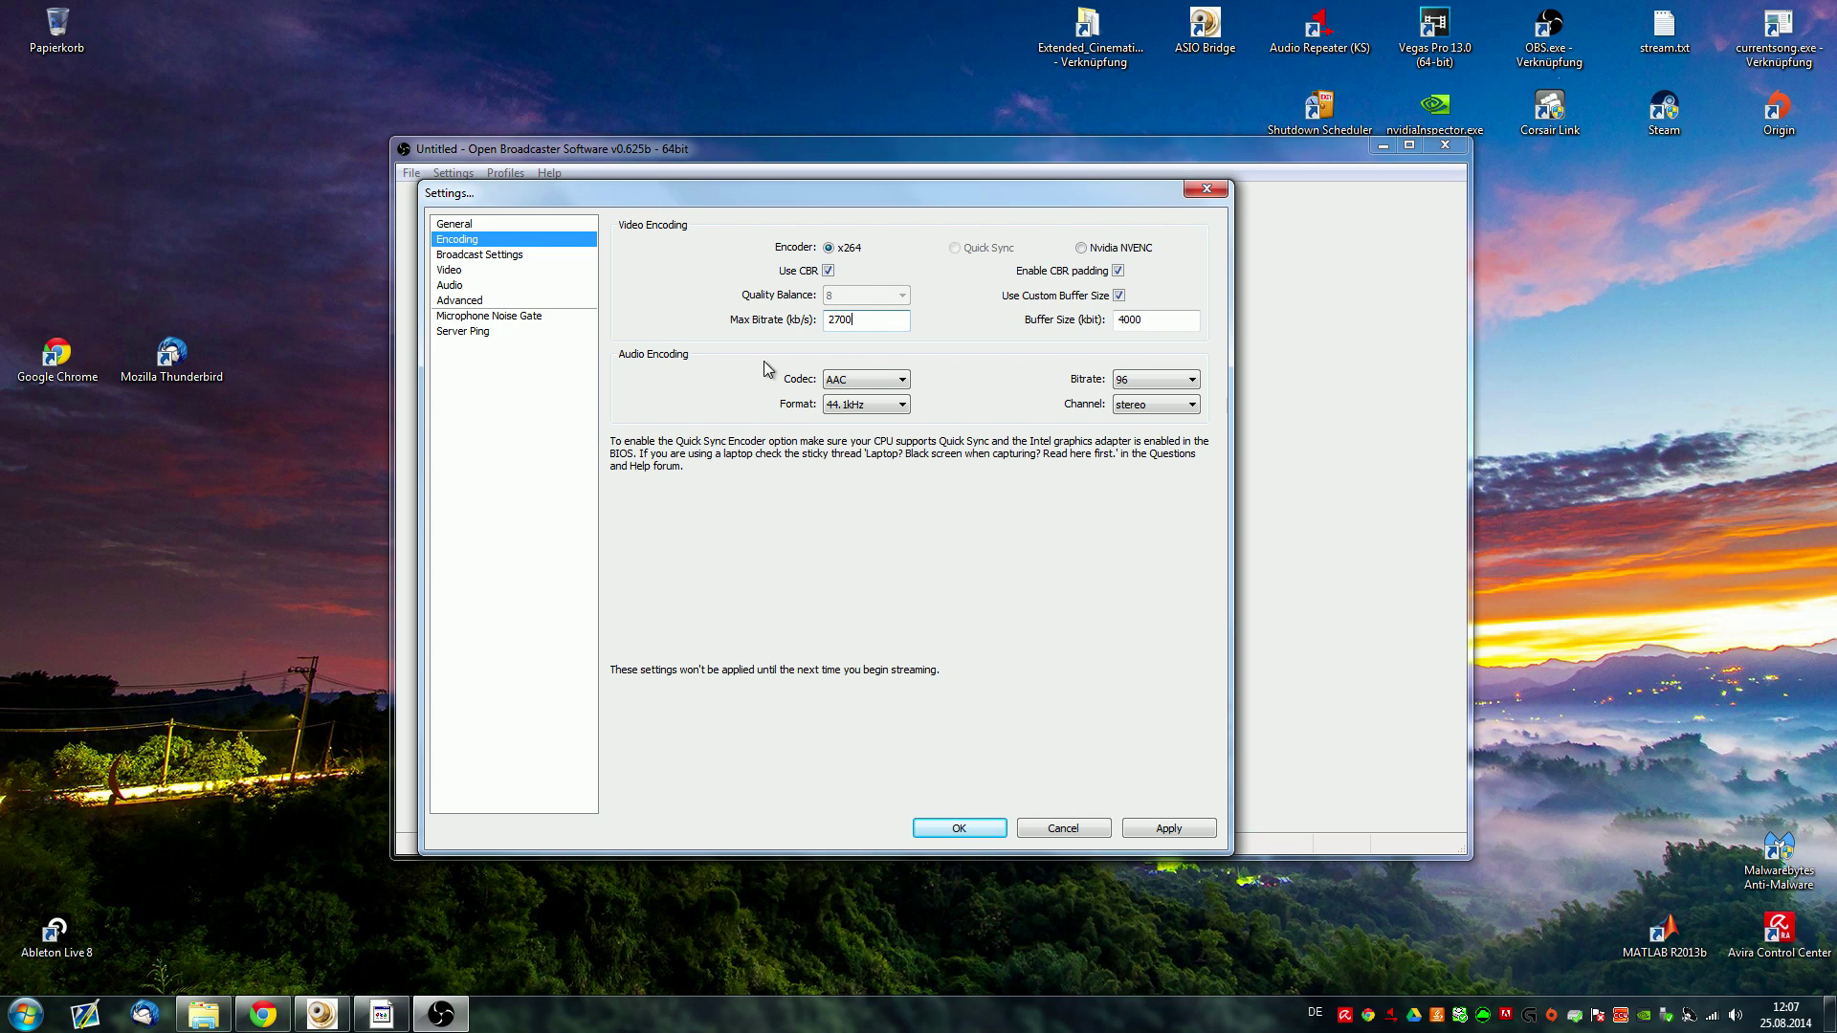
double_click(861, 320)
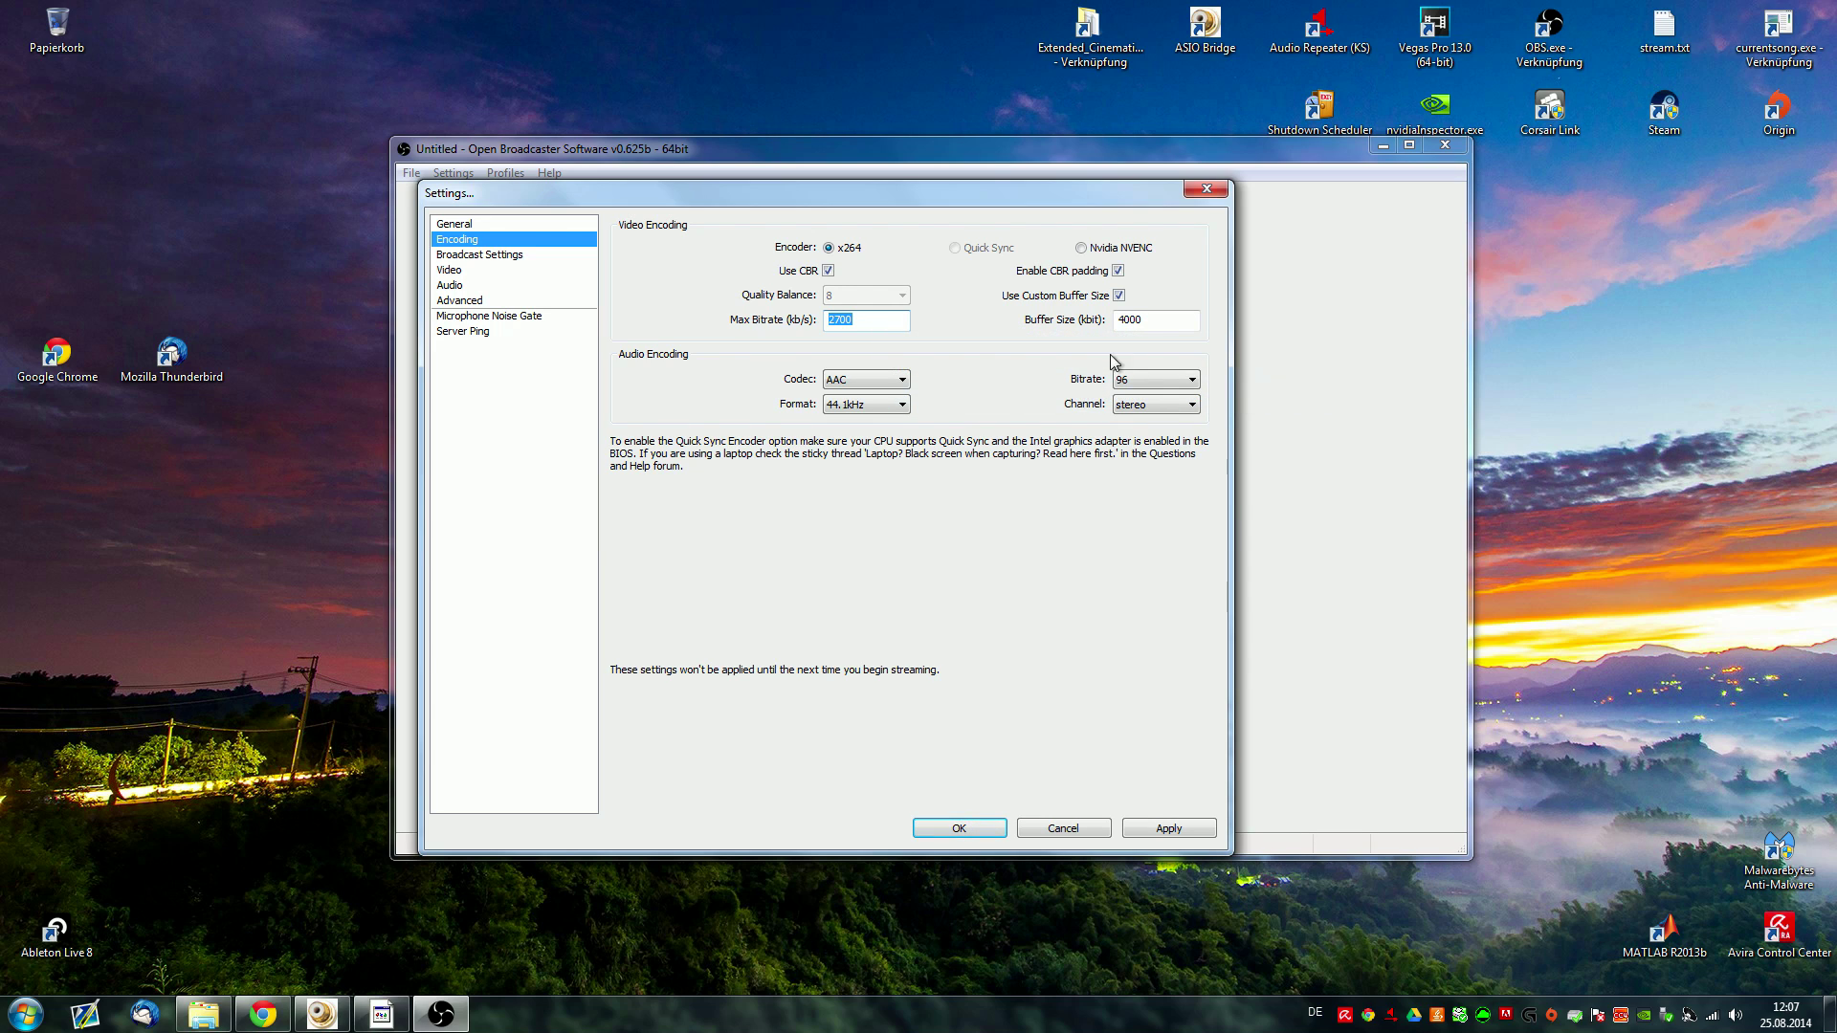
Set the audio encoding format to 48kHz with the AAC codec
left_click(865, 380)
left_click(846, 411)
left_click(856, 407)
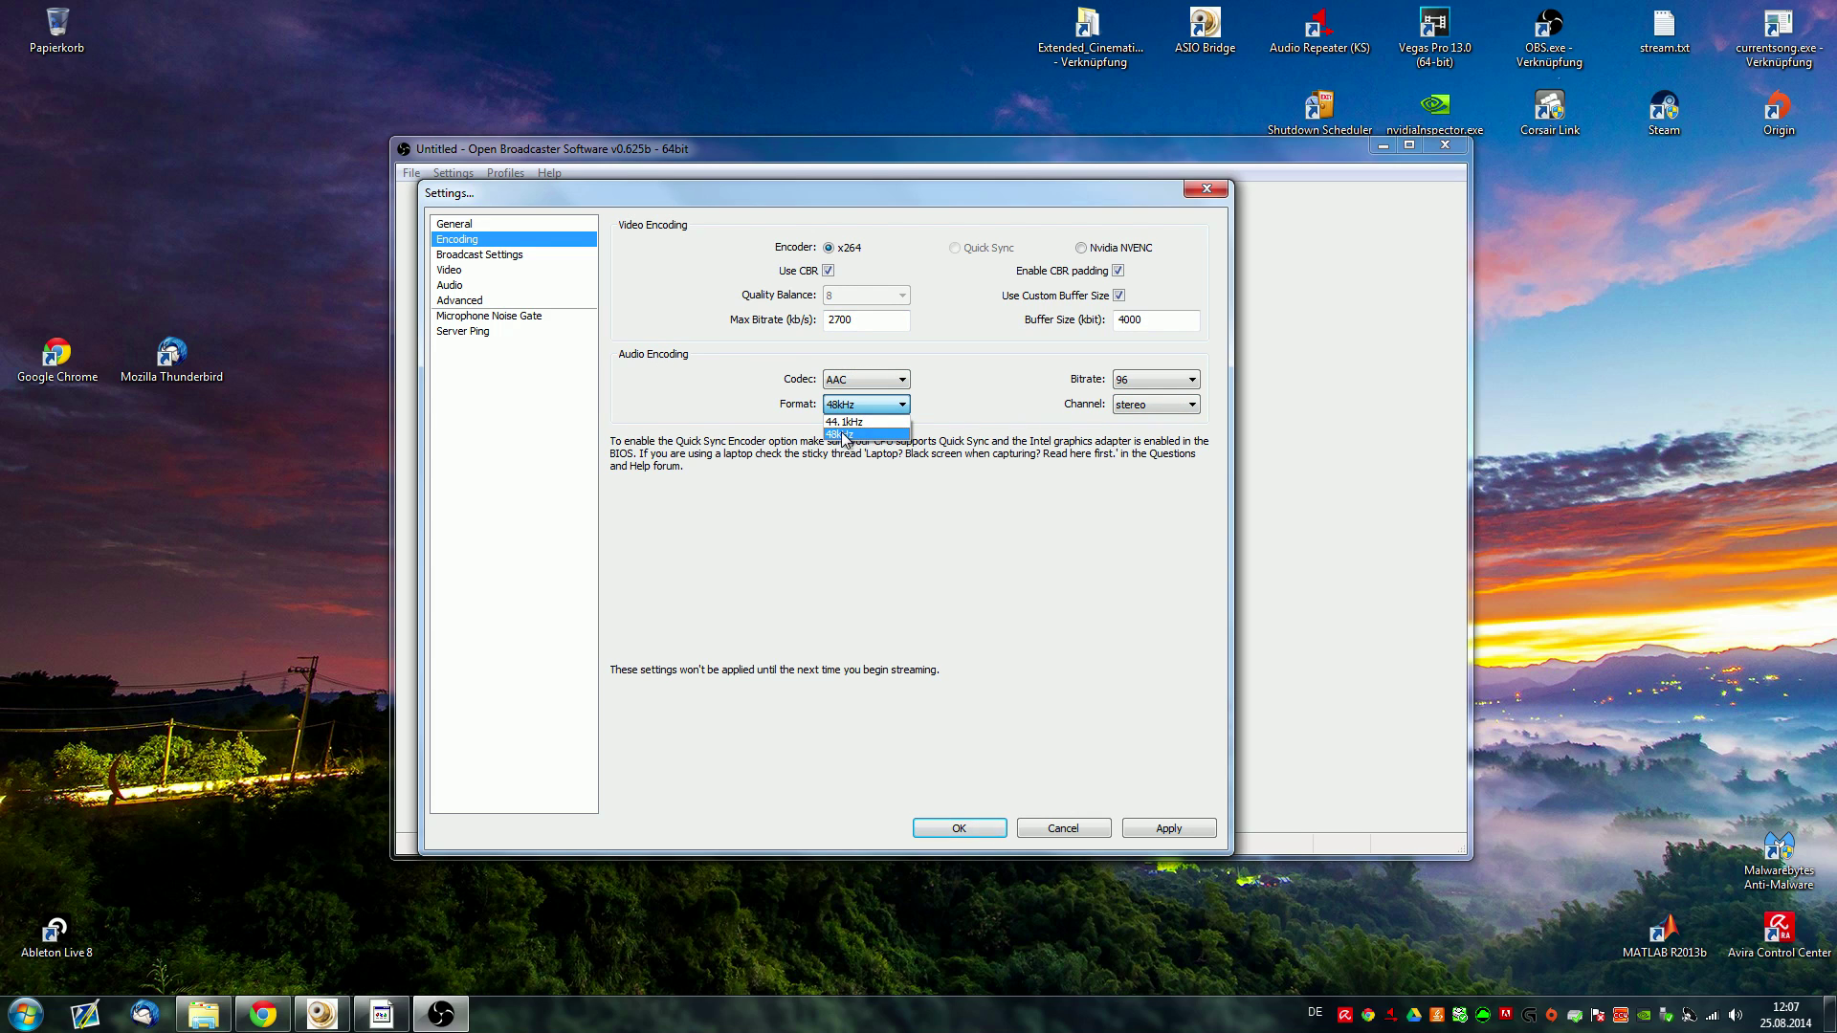
left_click(850, 435)
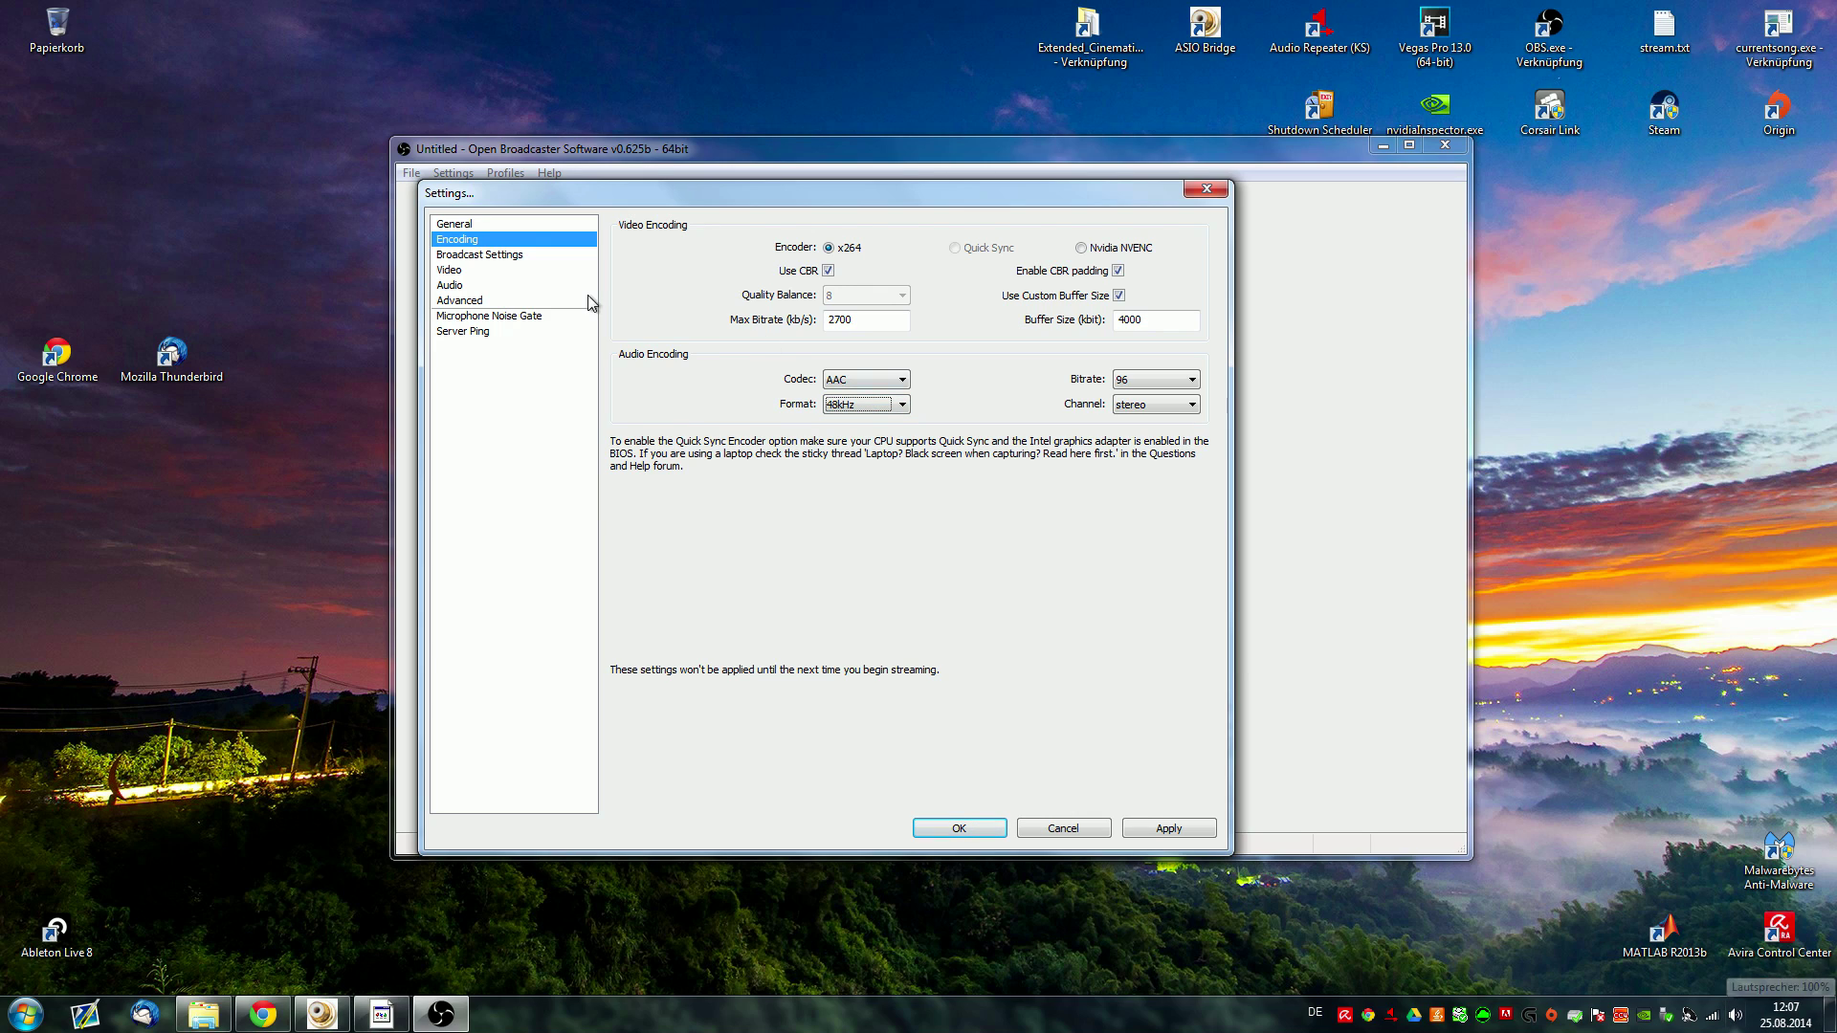
Try an audio bitrate of 320 in the encoding settings and set it back to 96
left_click(1132, 385)
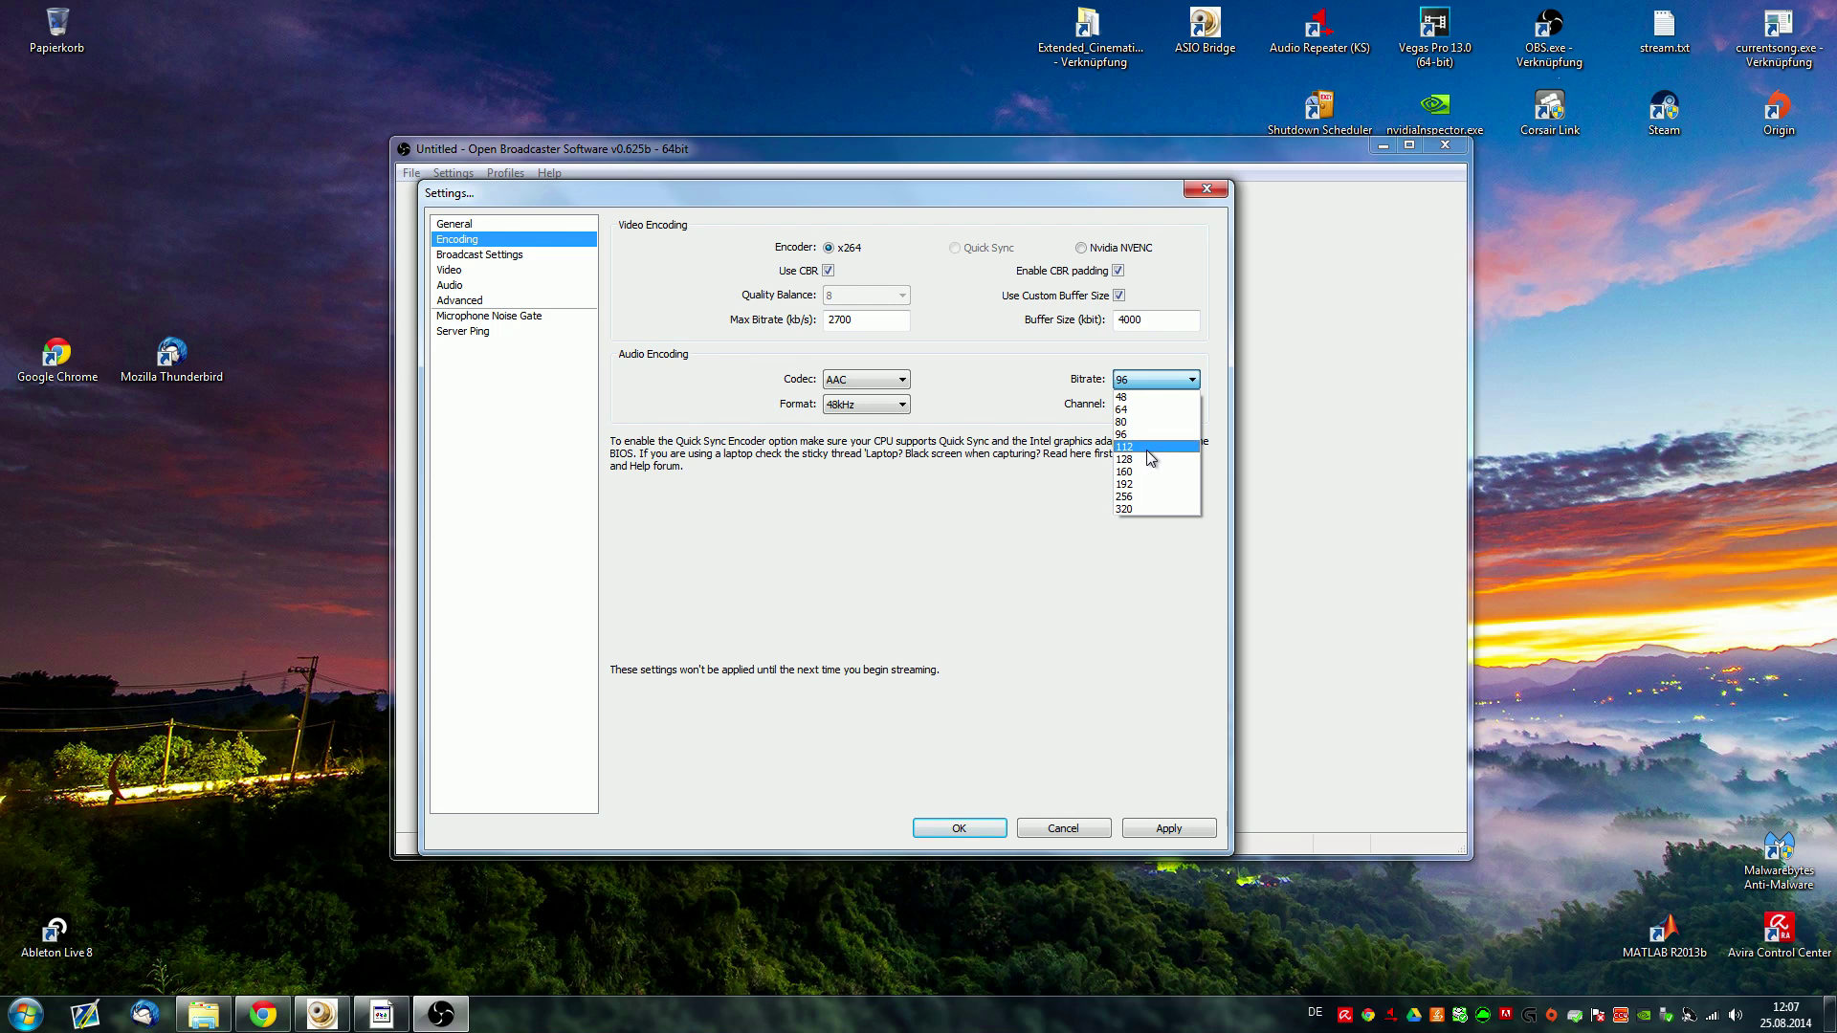
left_click(1139, 510)
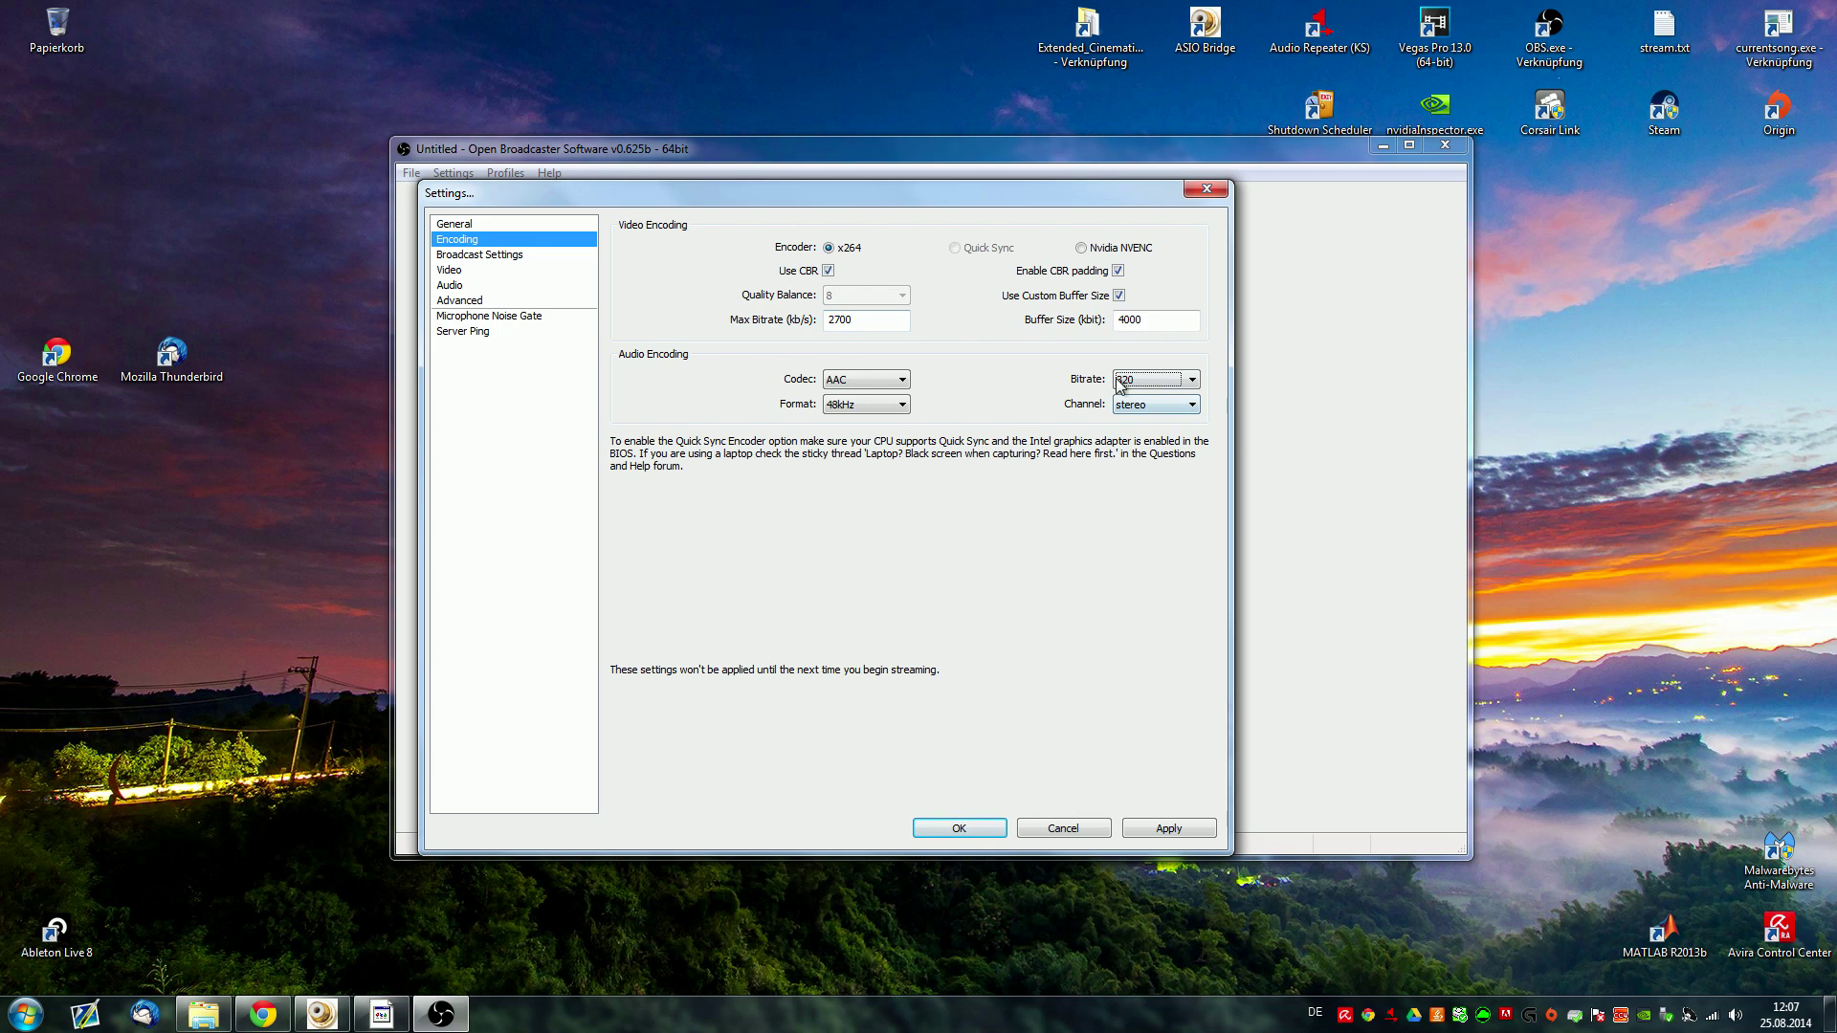
left_click(1156, 383)
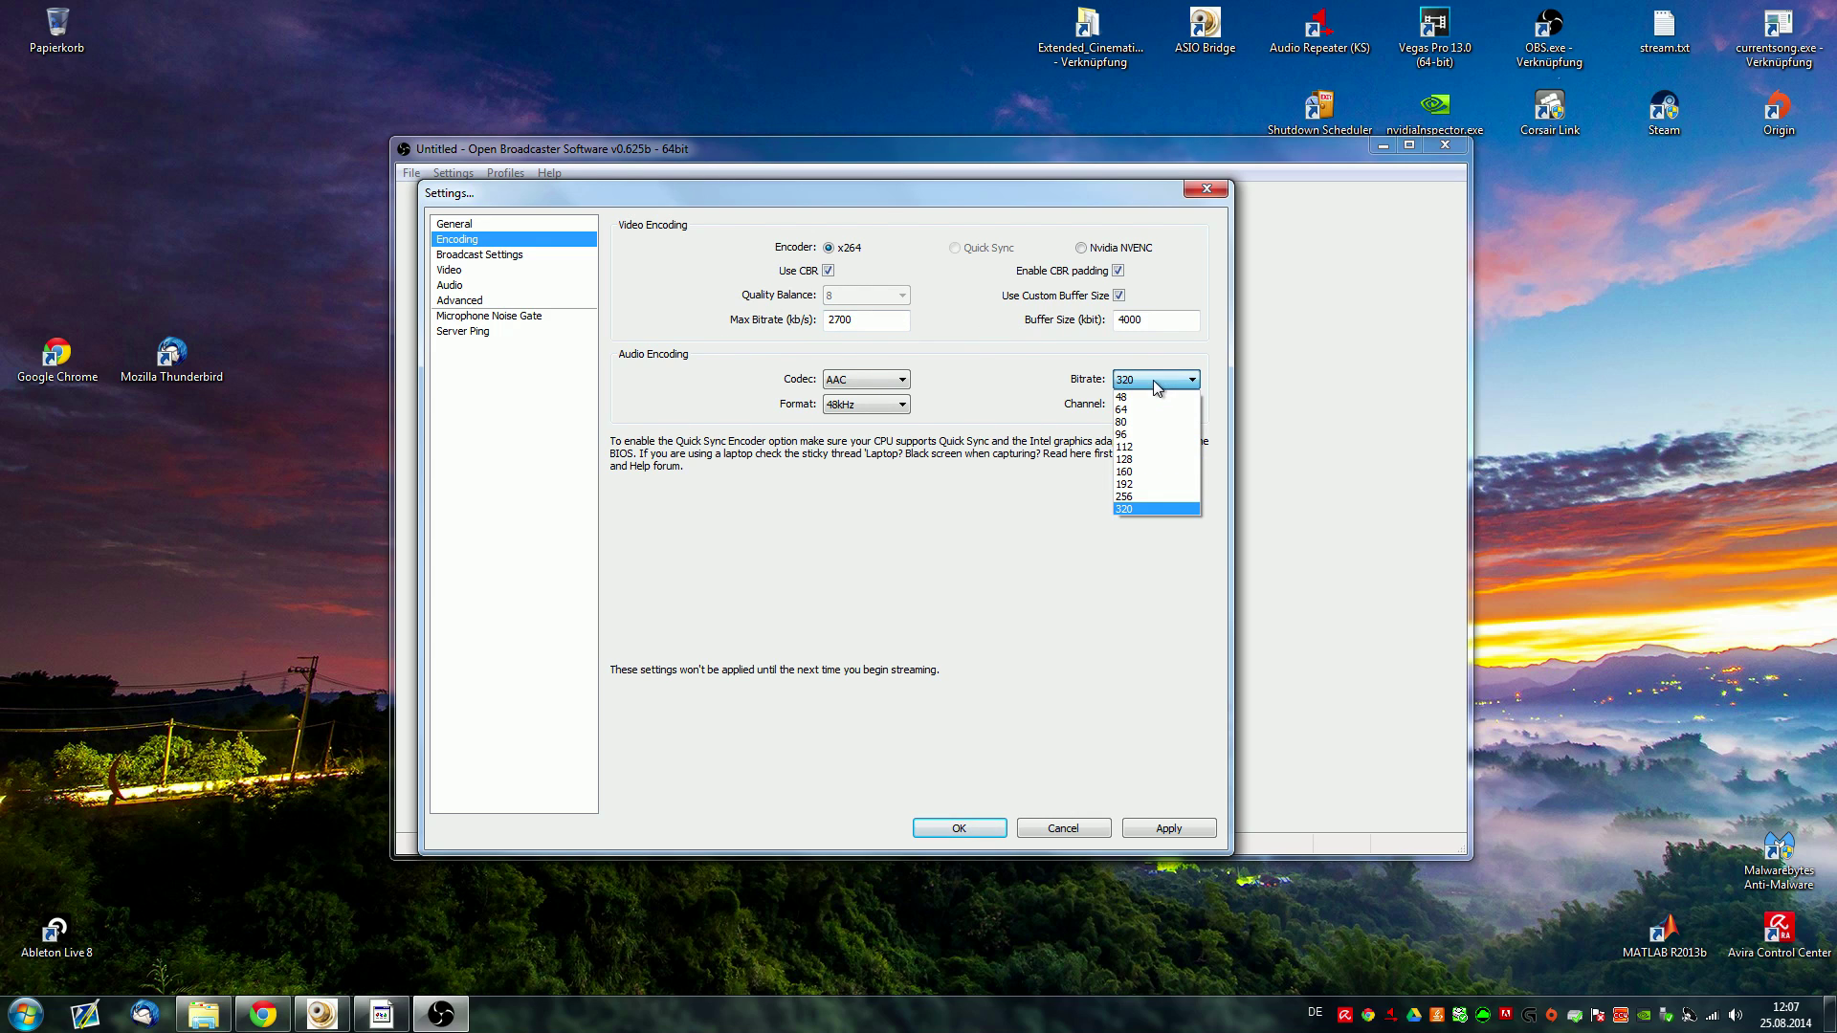
left_click(1148, 435)
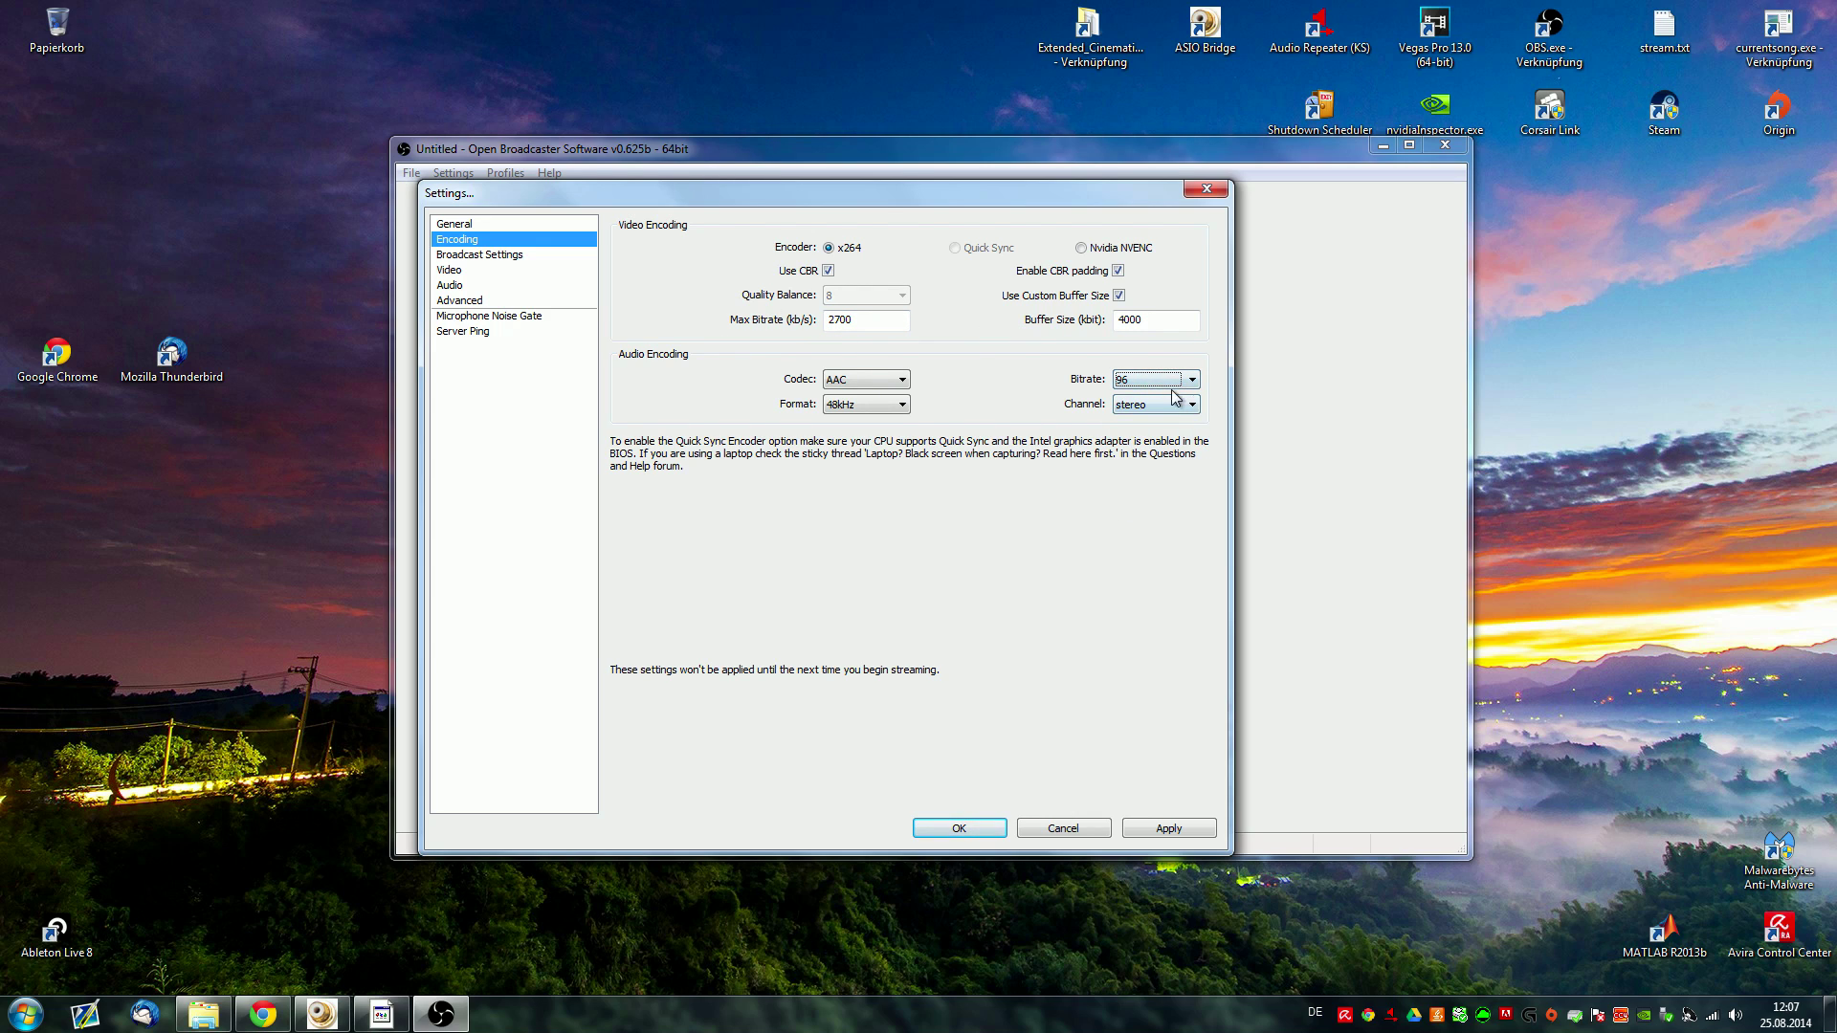
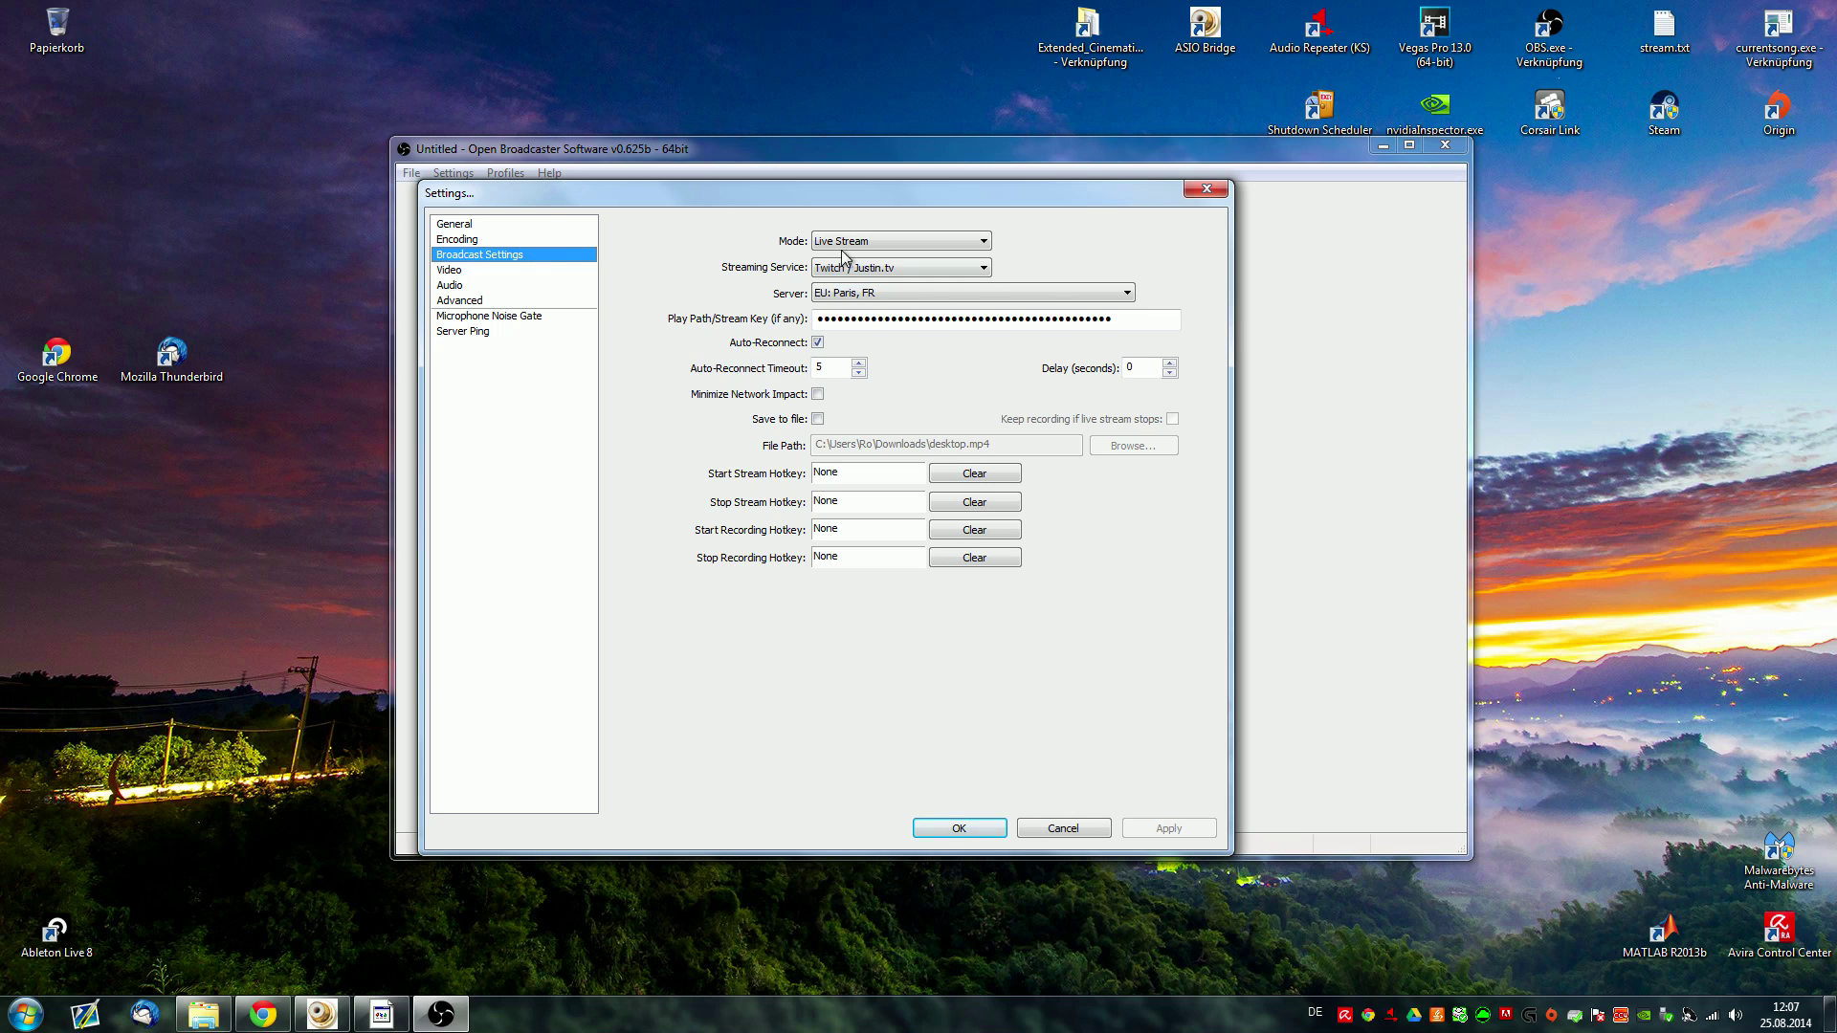
Choose Twitch / Justin.tv as the streaming service in Live Stream mode, with EU: Frankfurt, DE as the server
left_click(851, 242)
left_click(856, 248)
left_click(868, 270)
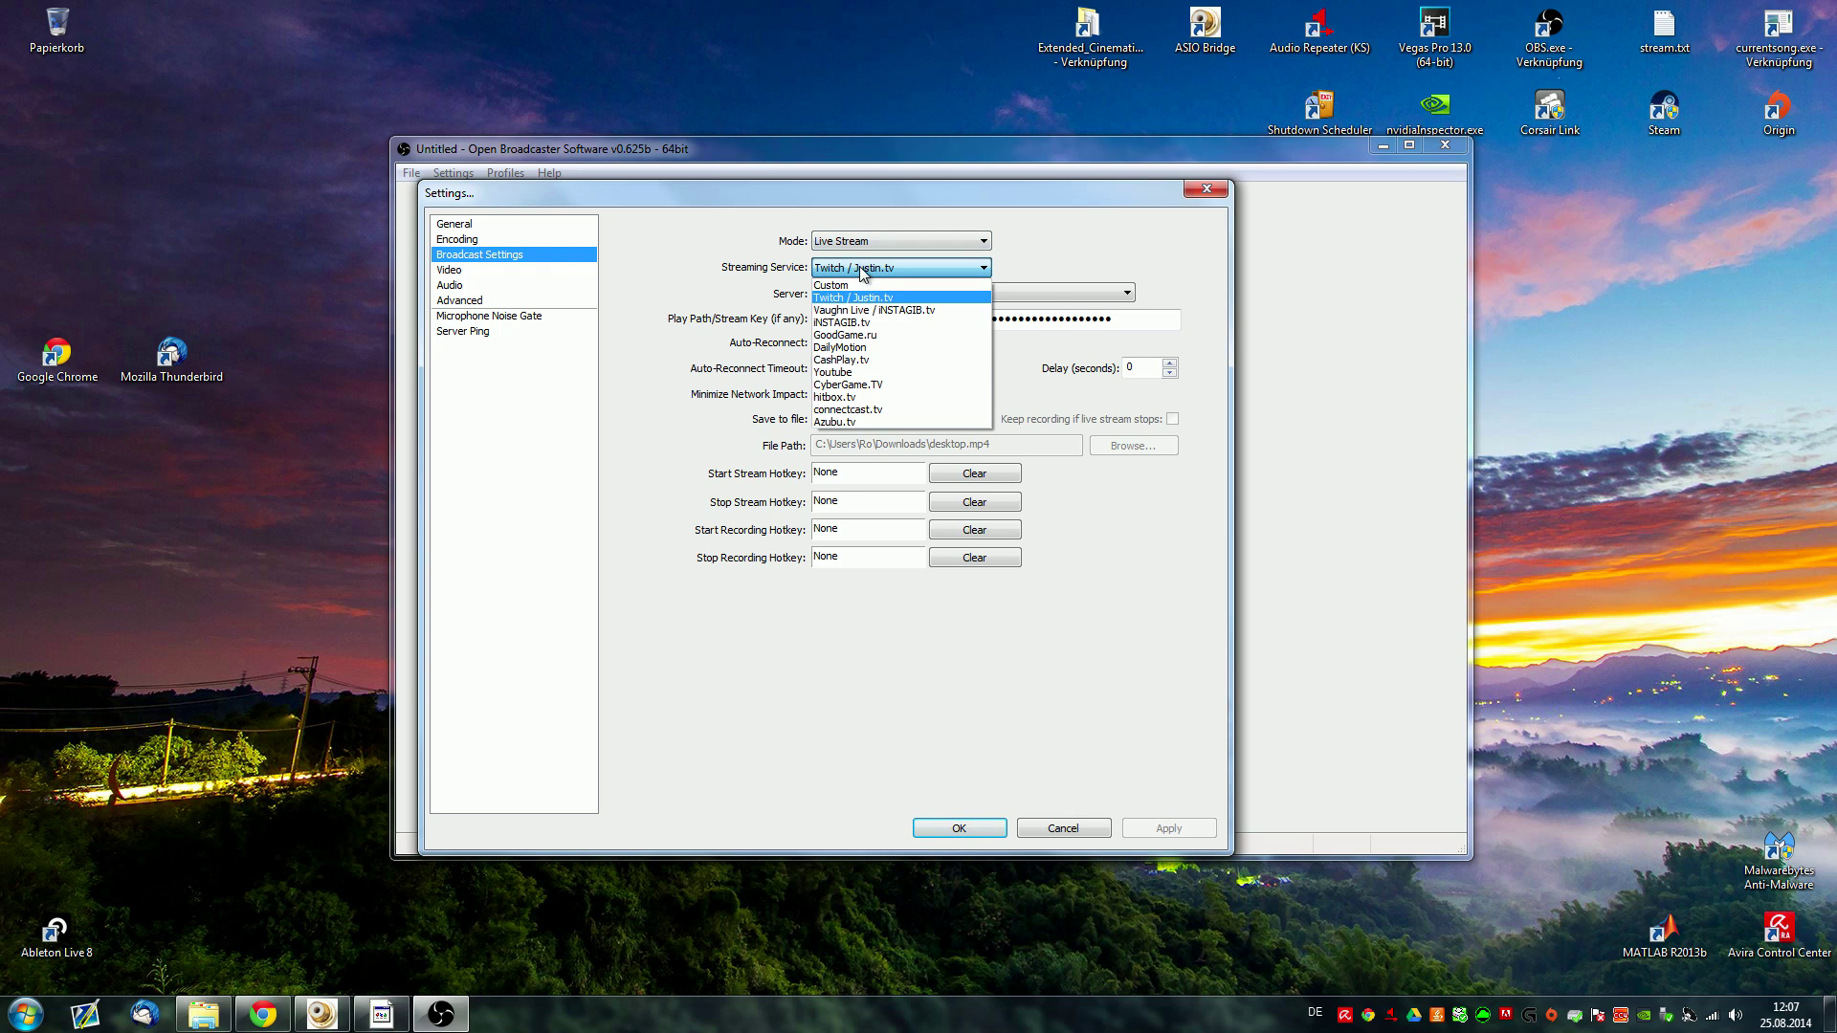
left_click(873, 299)
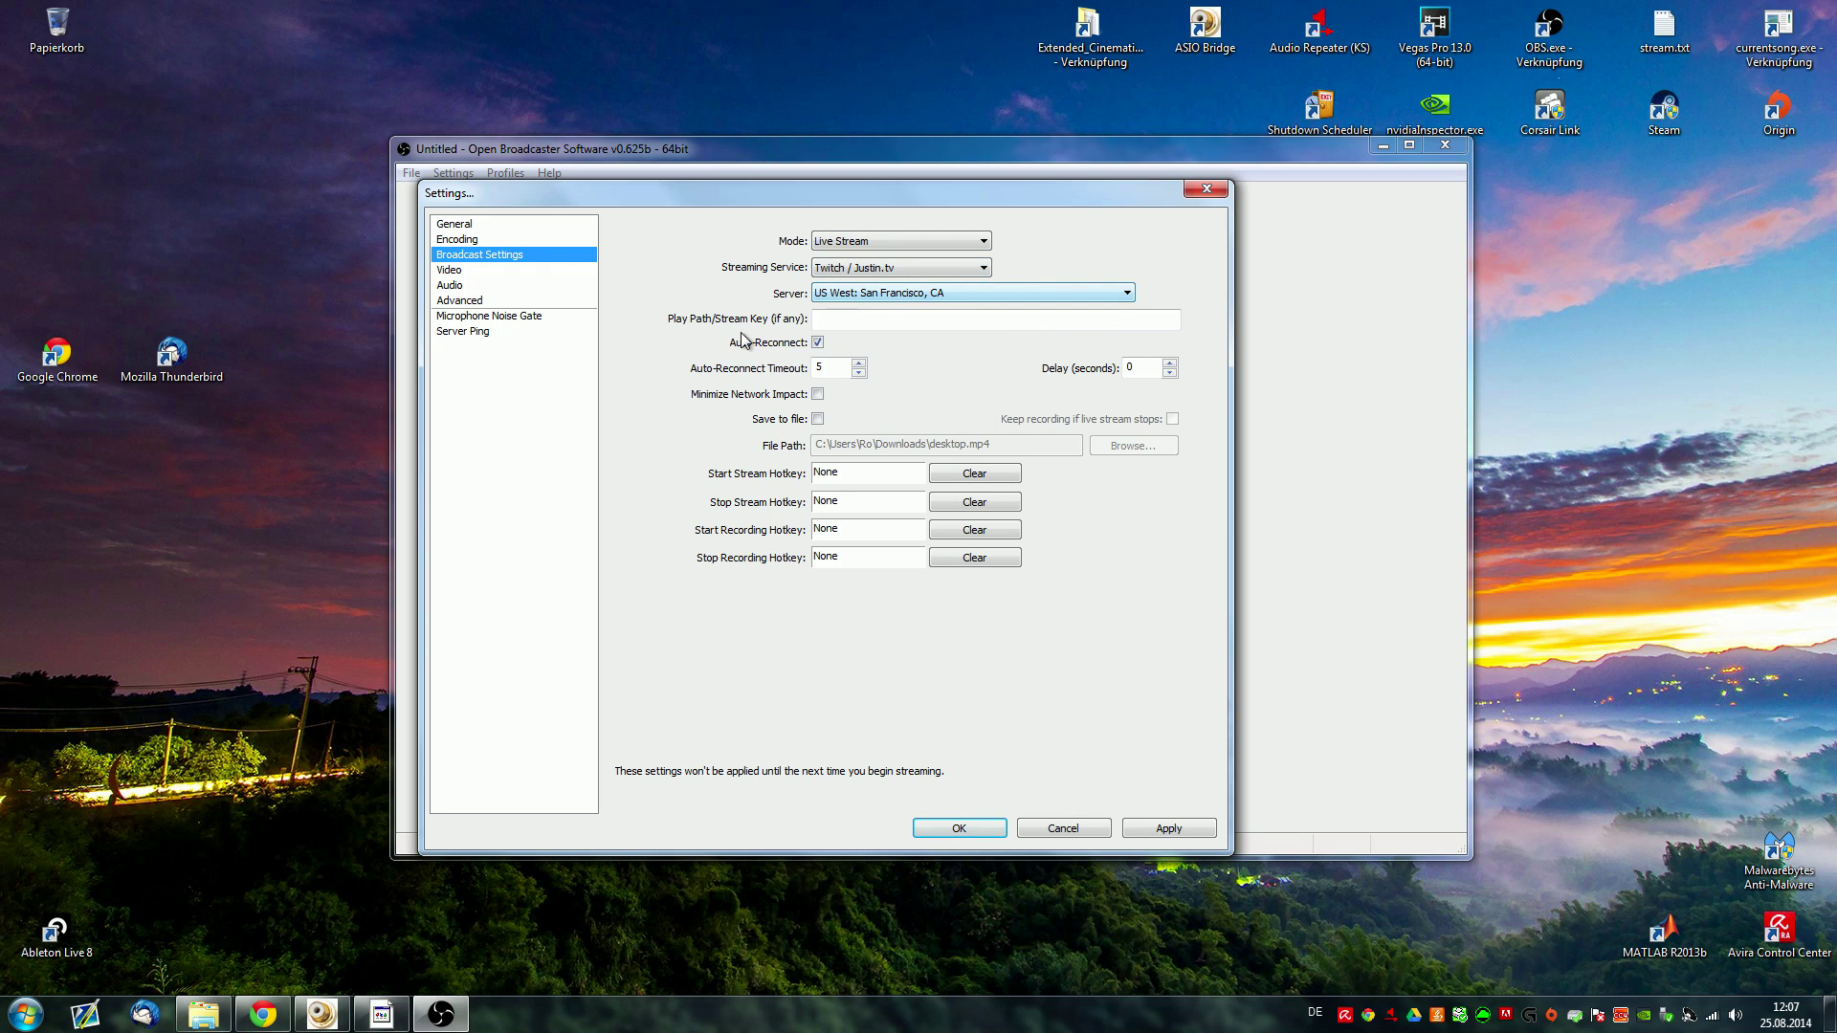
left_click(957, 293)
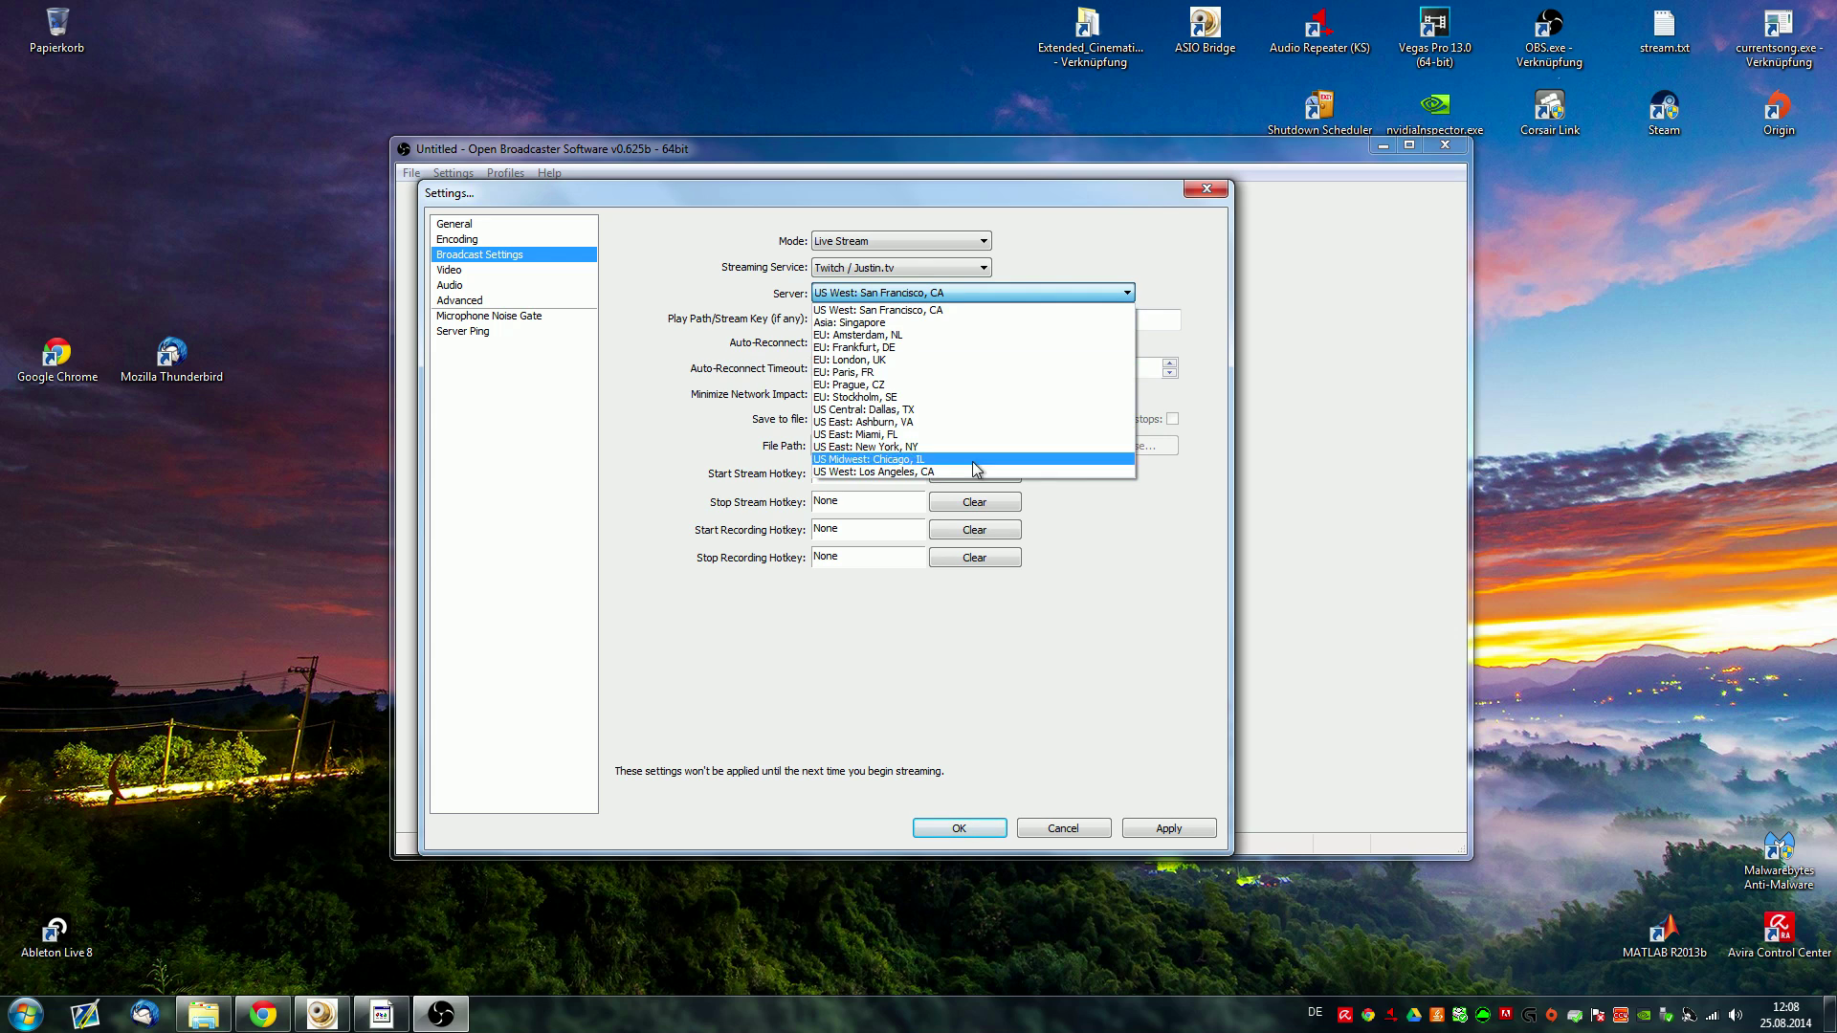
left_click(909, 310)
left_click(919, 292)
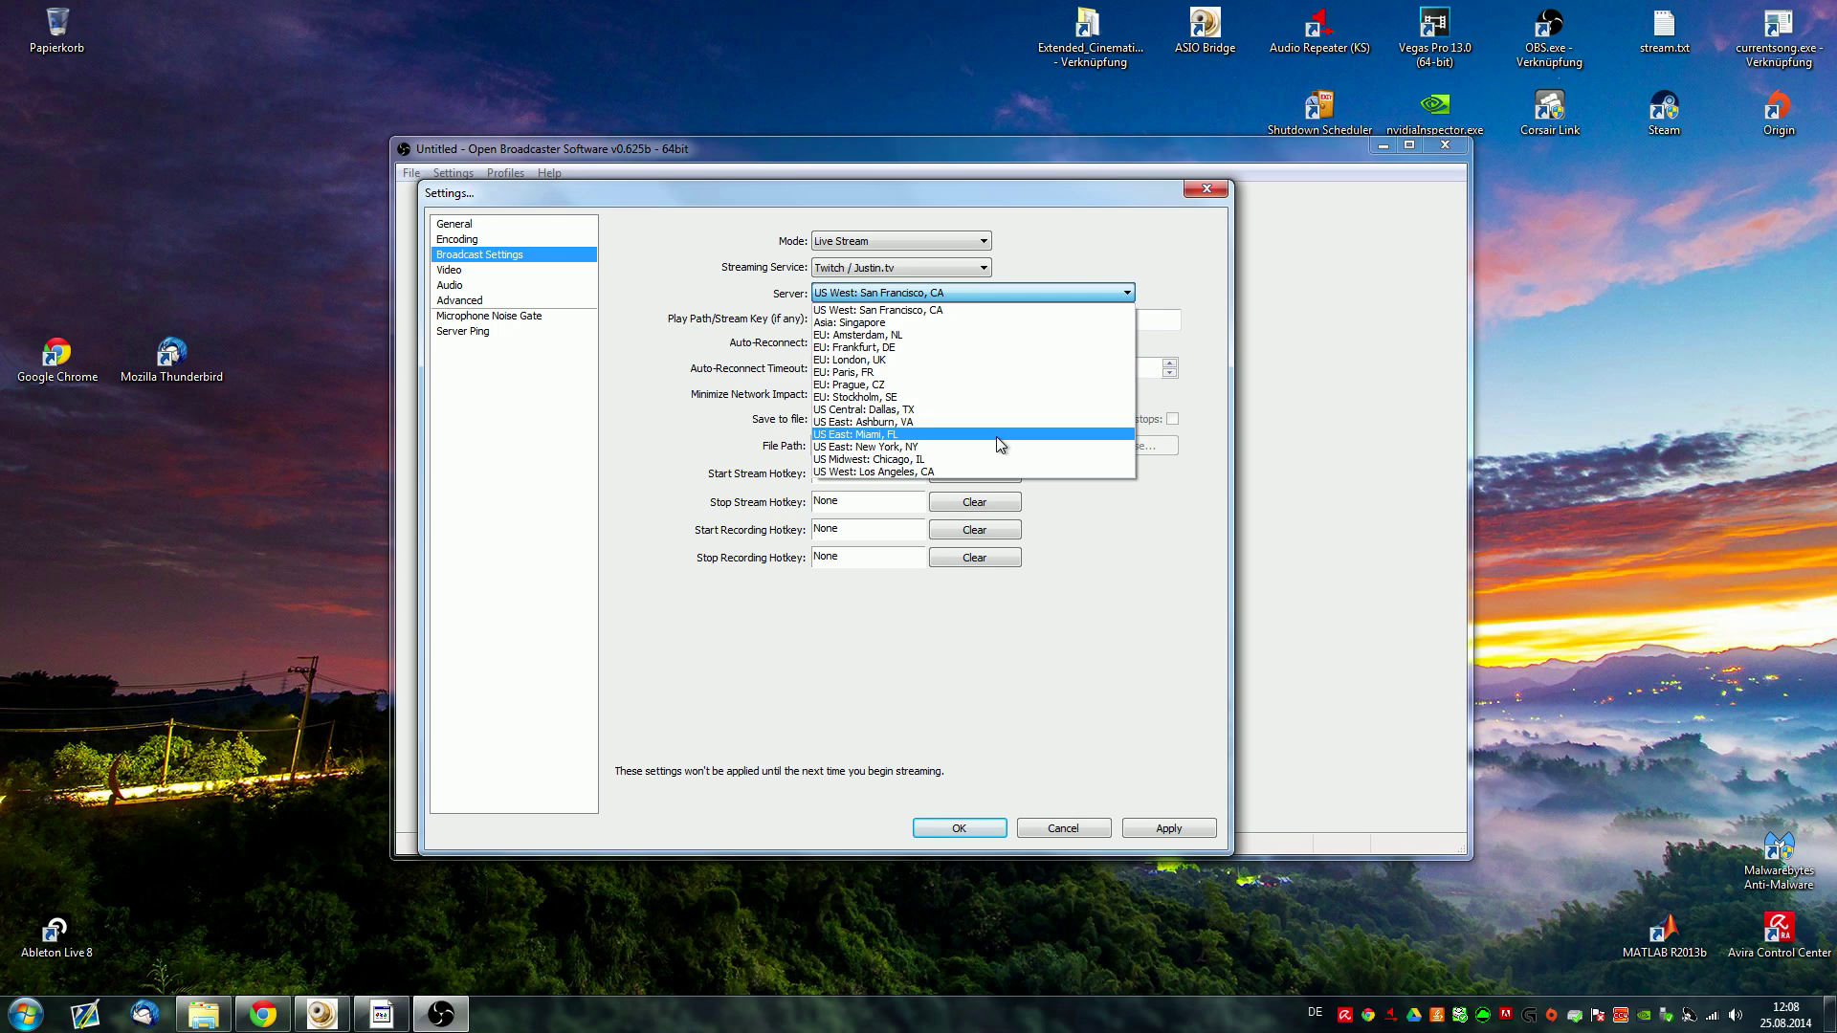
left_click(1017, 349)
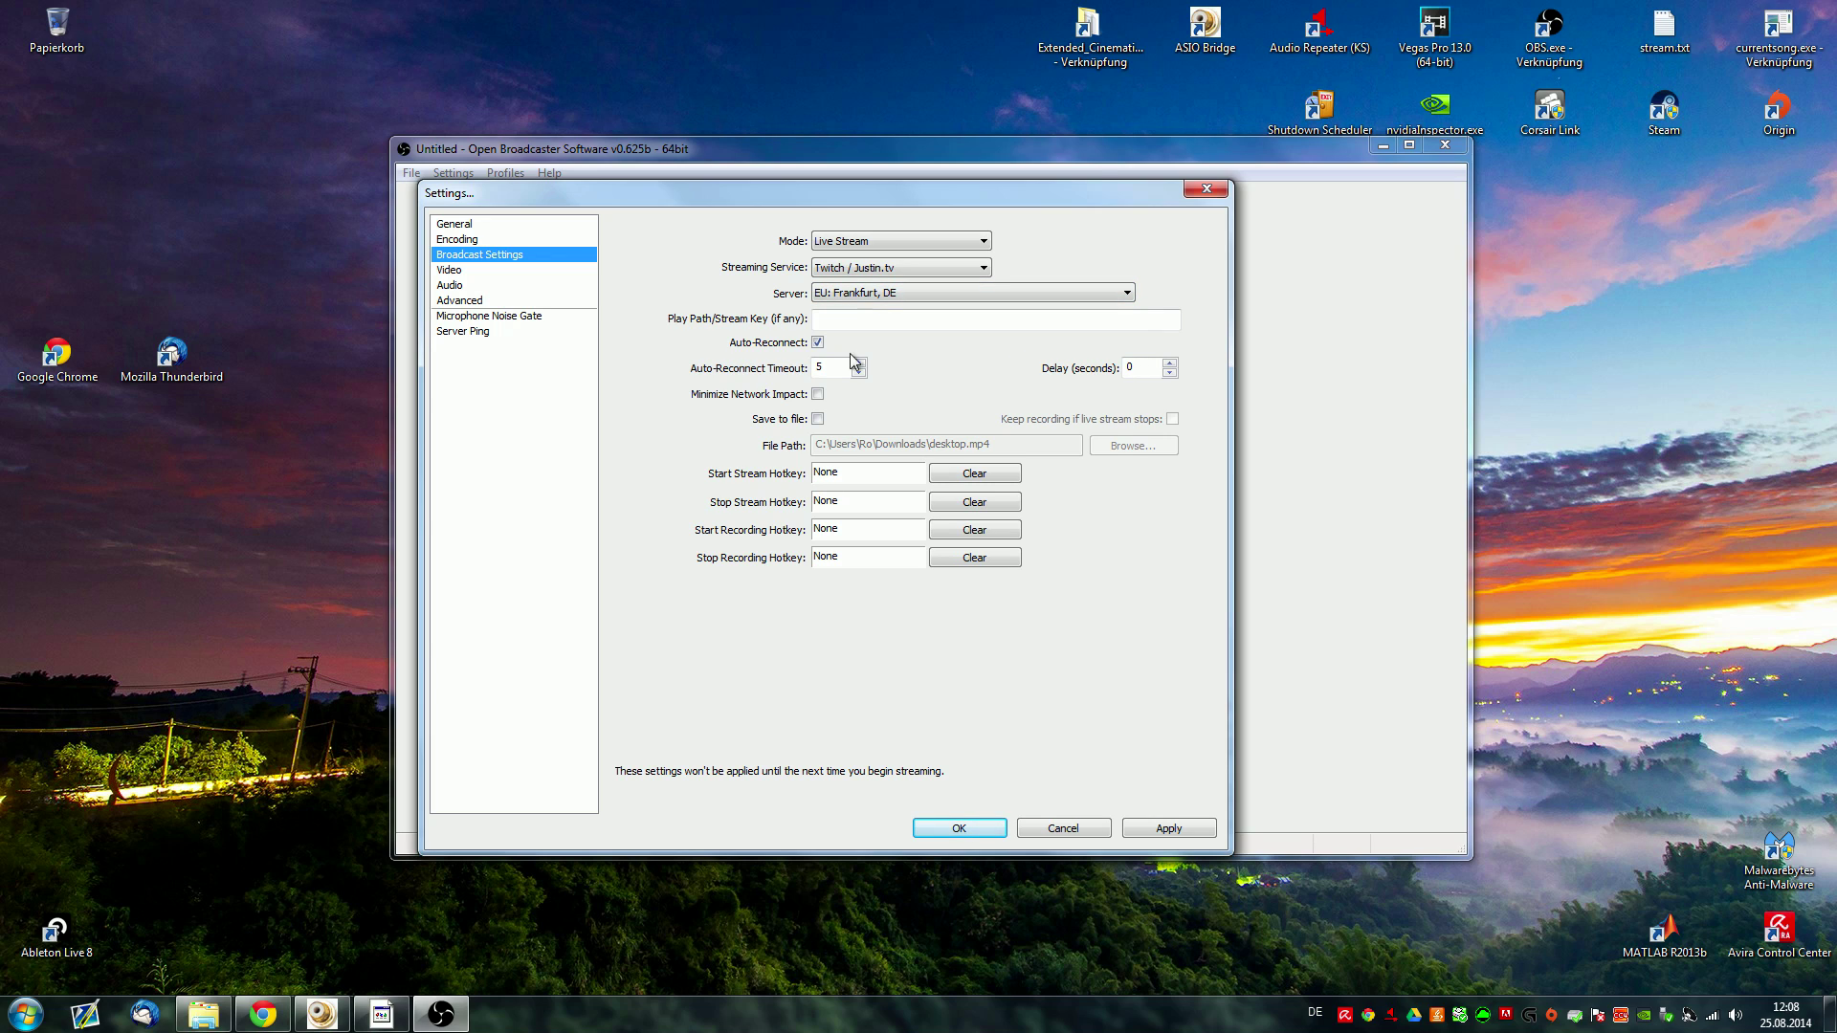
Discard the unsaved broadcast changes and compare the ping, average and jitter of the Twitch servers on the Server Ping page
left_click(832, 298)
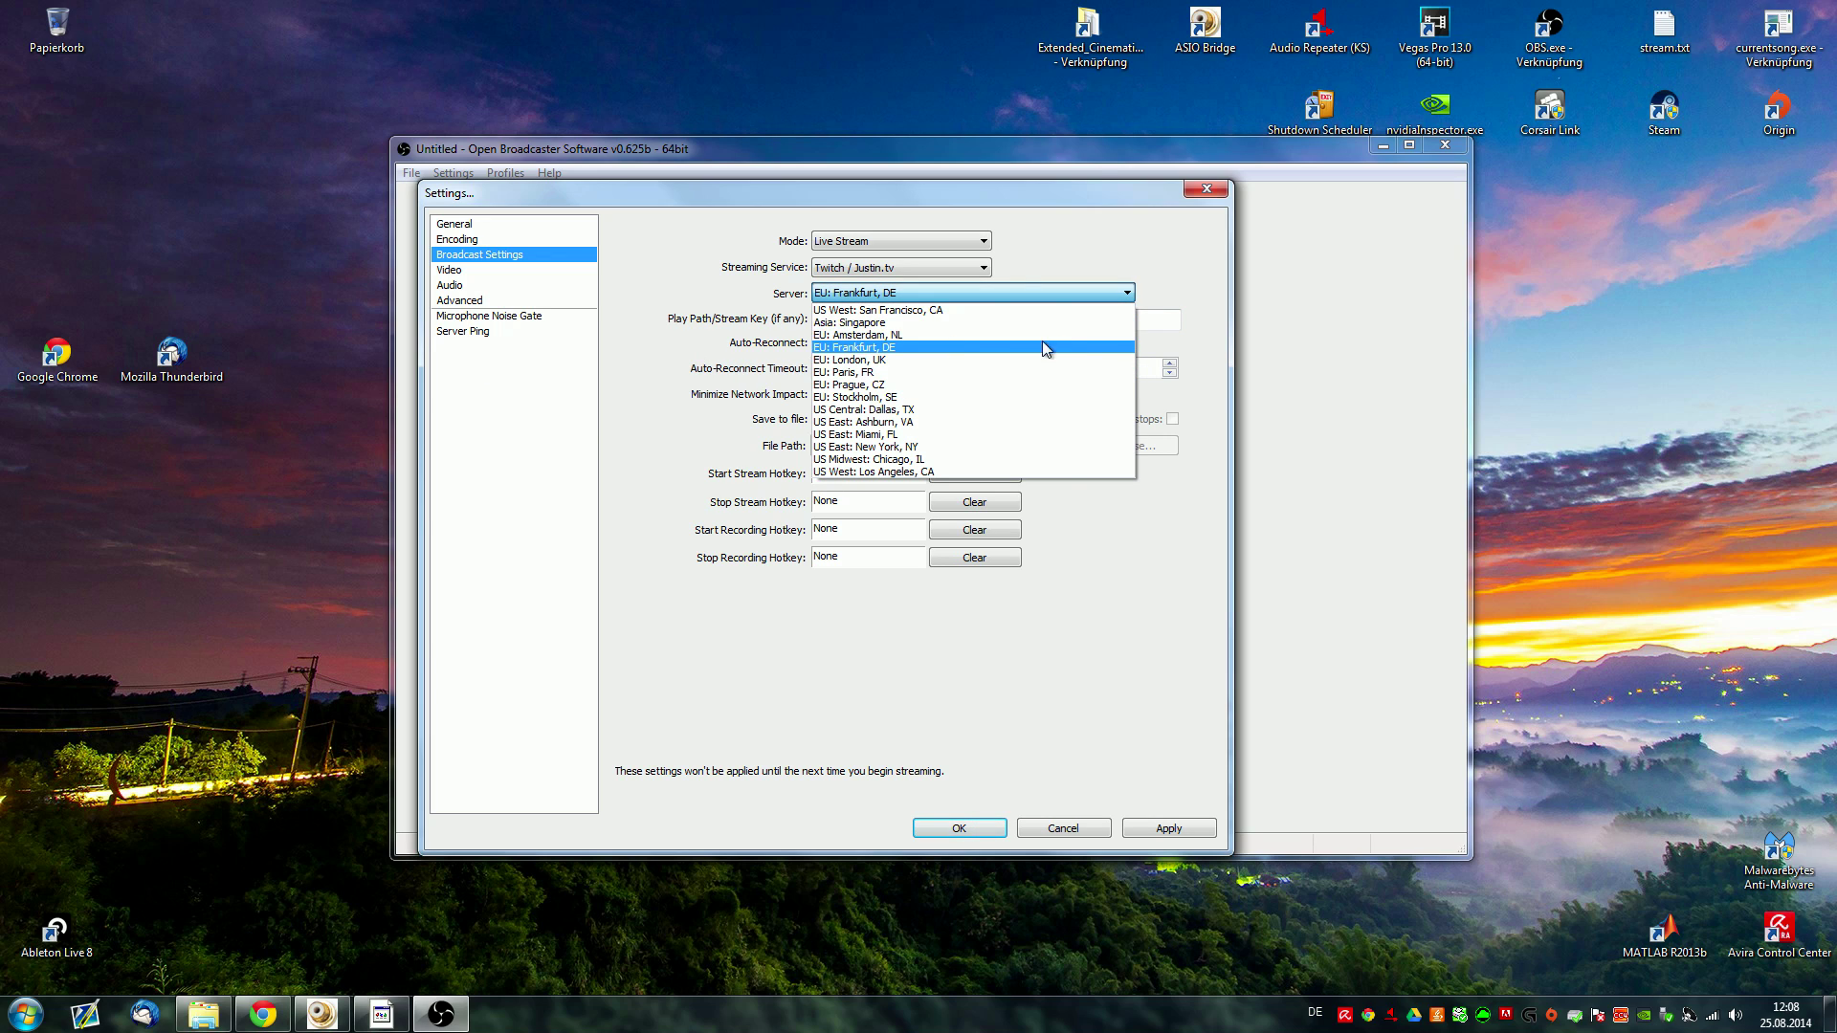
left_click(468, 340)
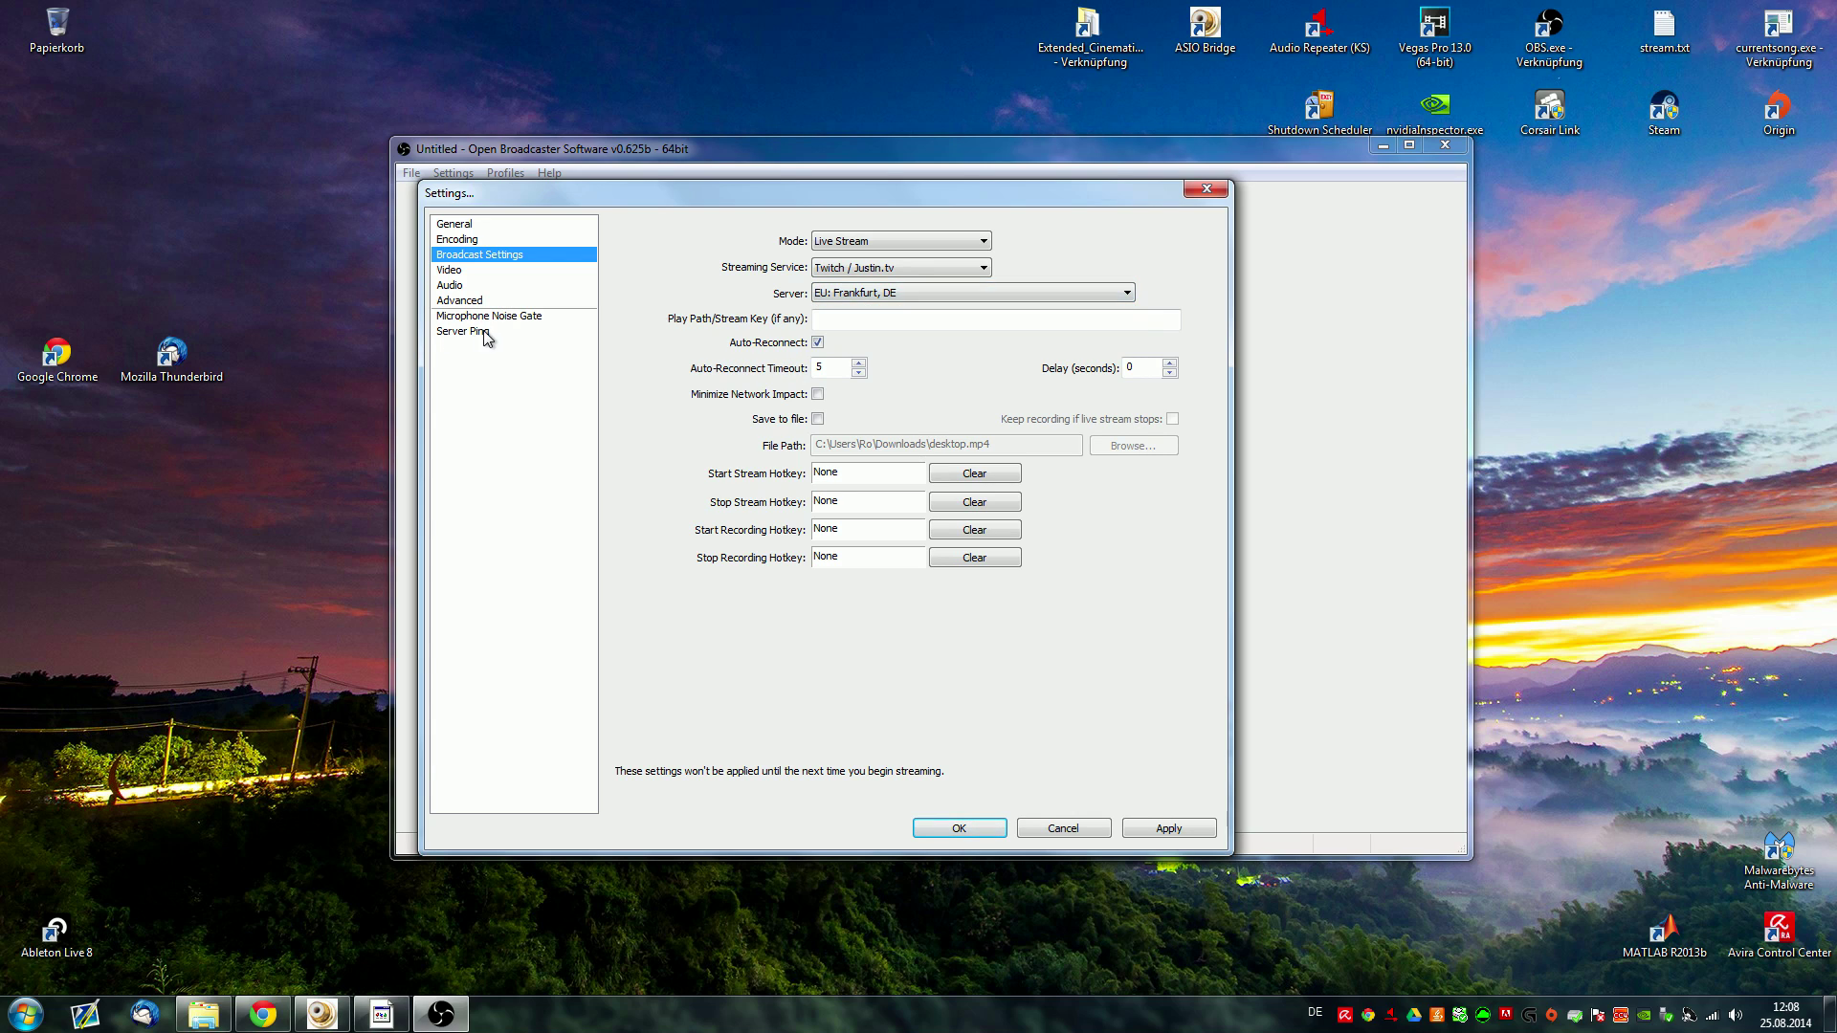
left_click(483, 332)
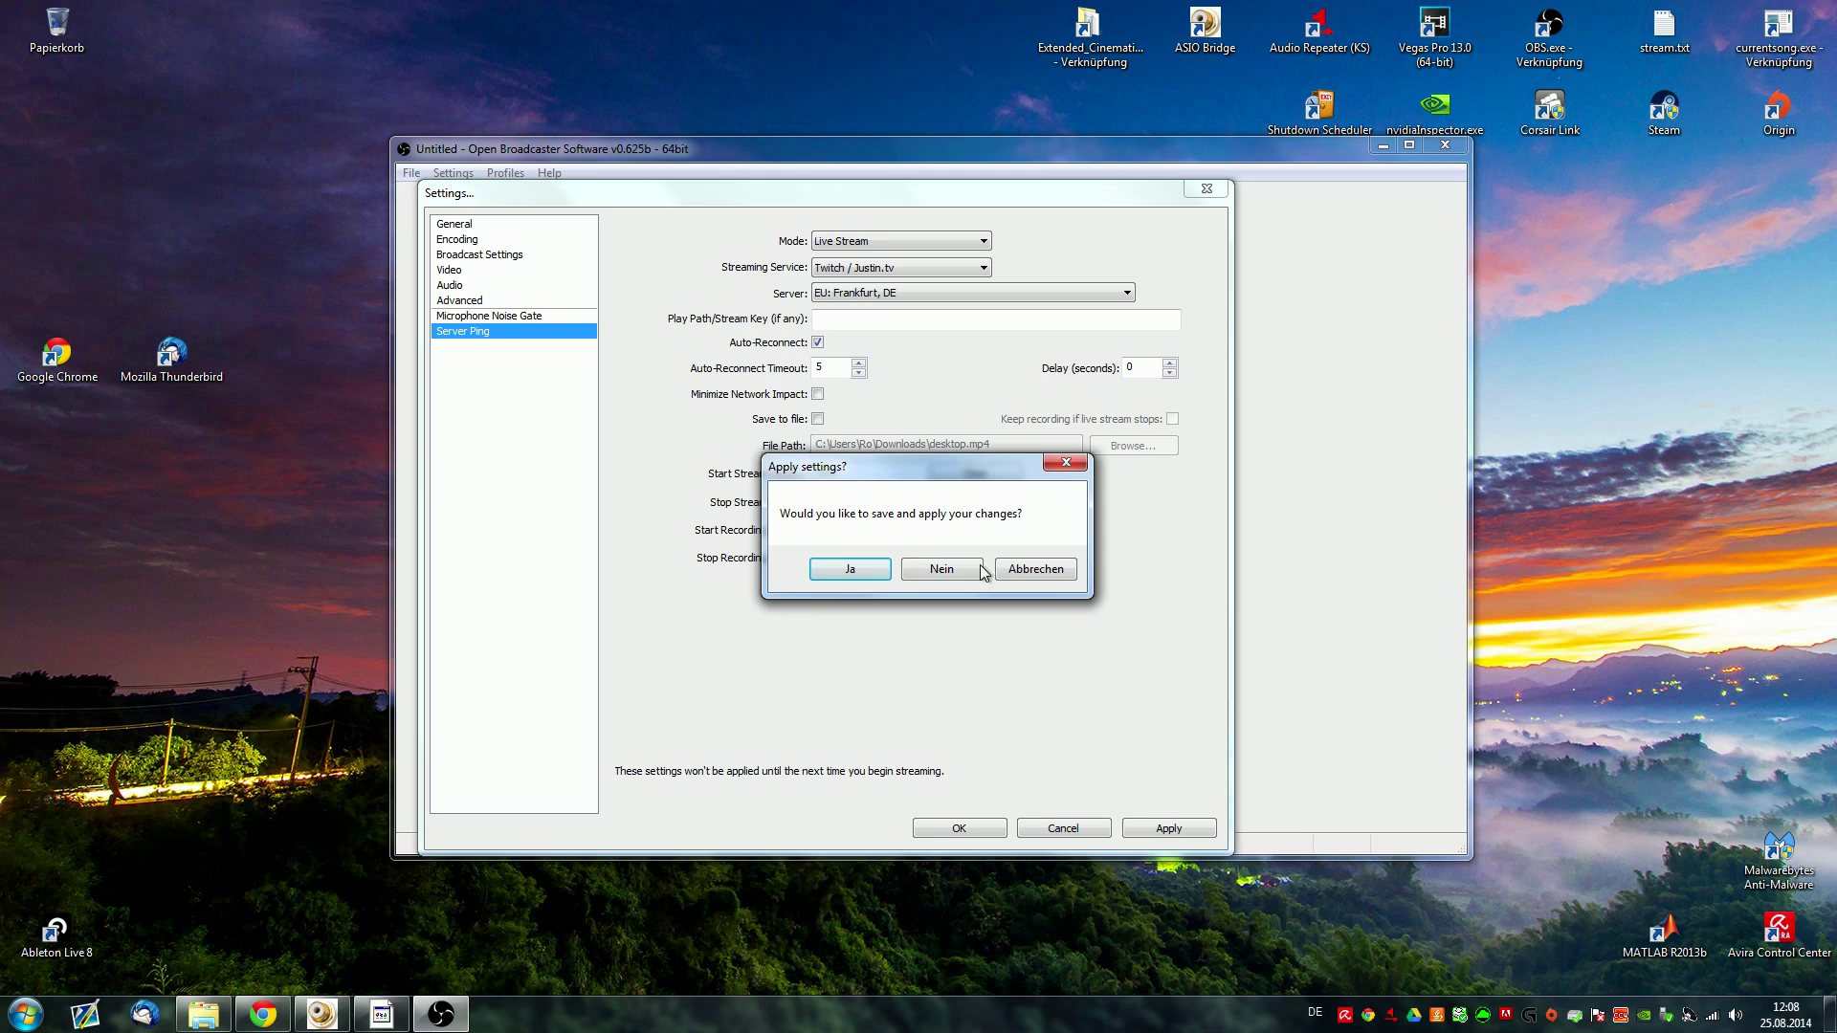
left_click(945, 570)
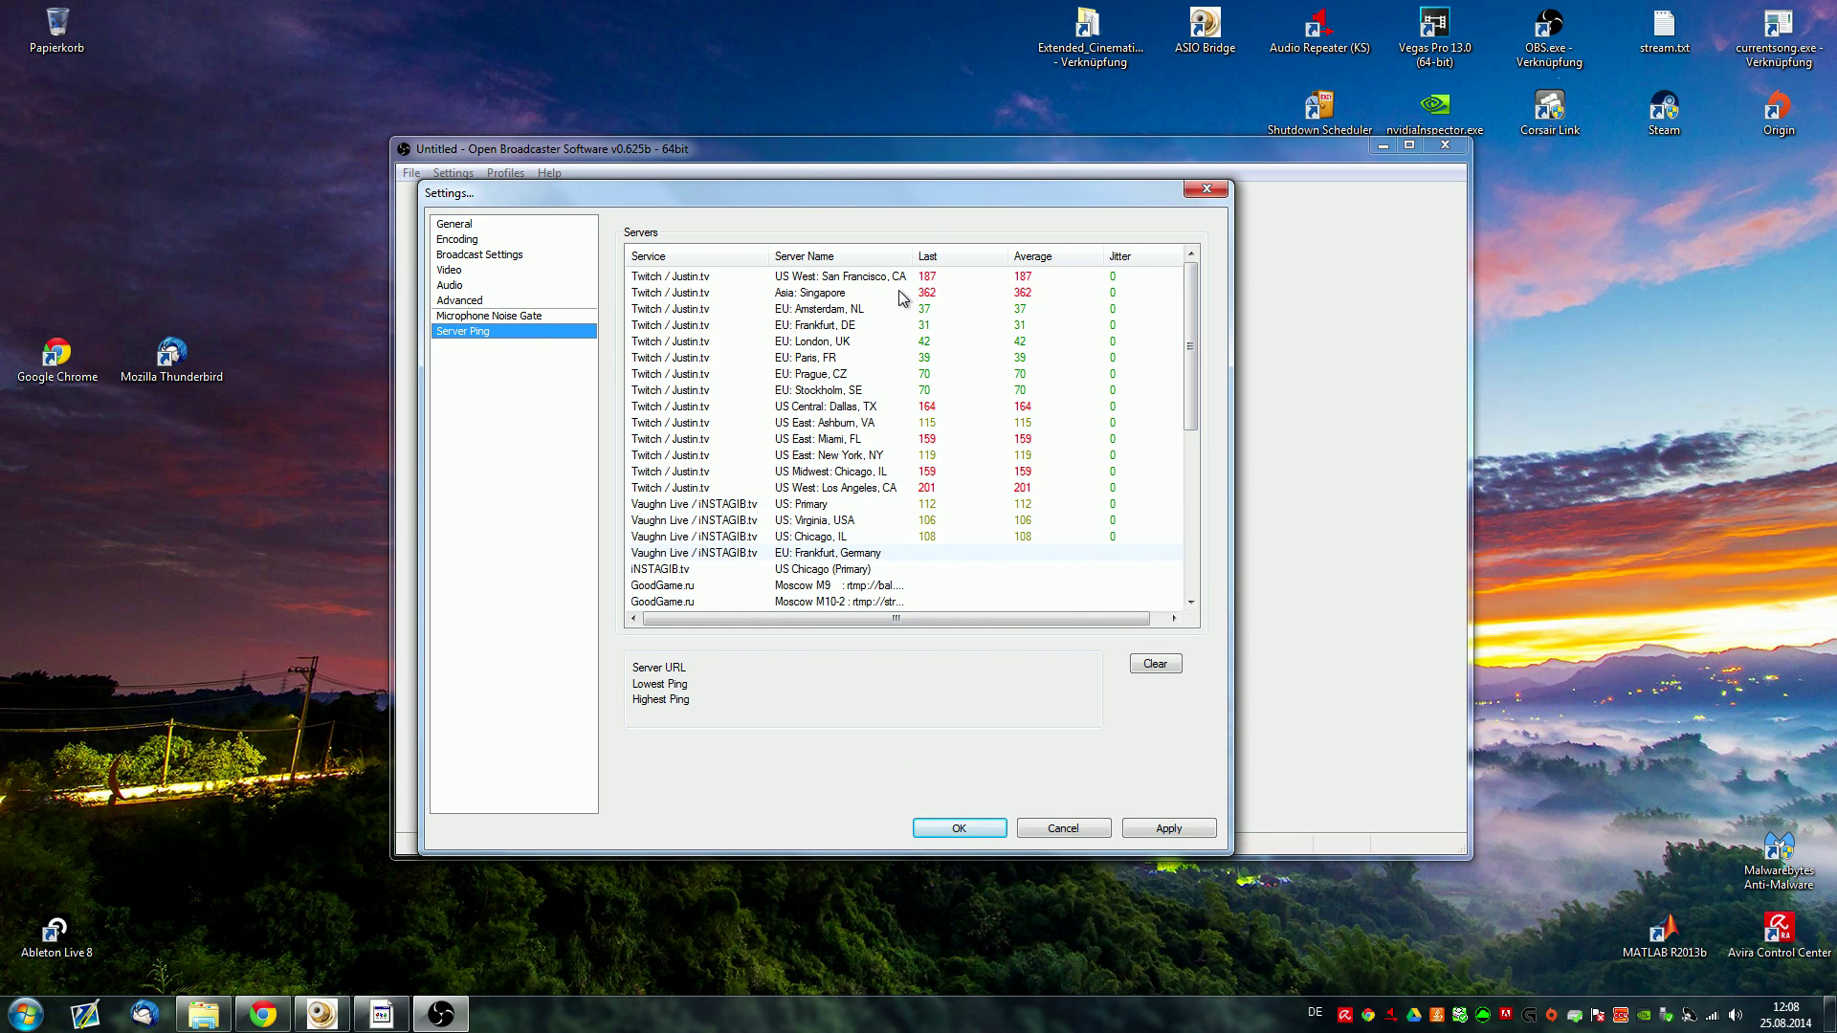
left_click_drag(1190, 345, 1168, 316)
left_click(667, 278)
left_click(673, 488)
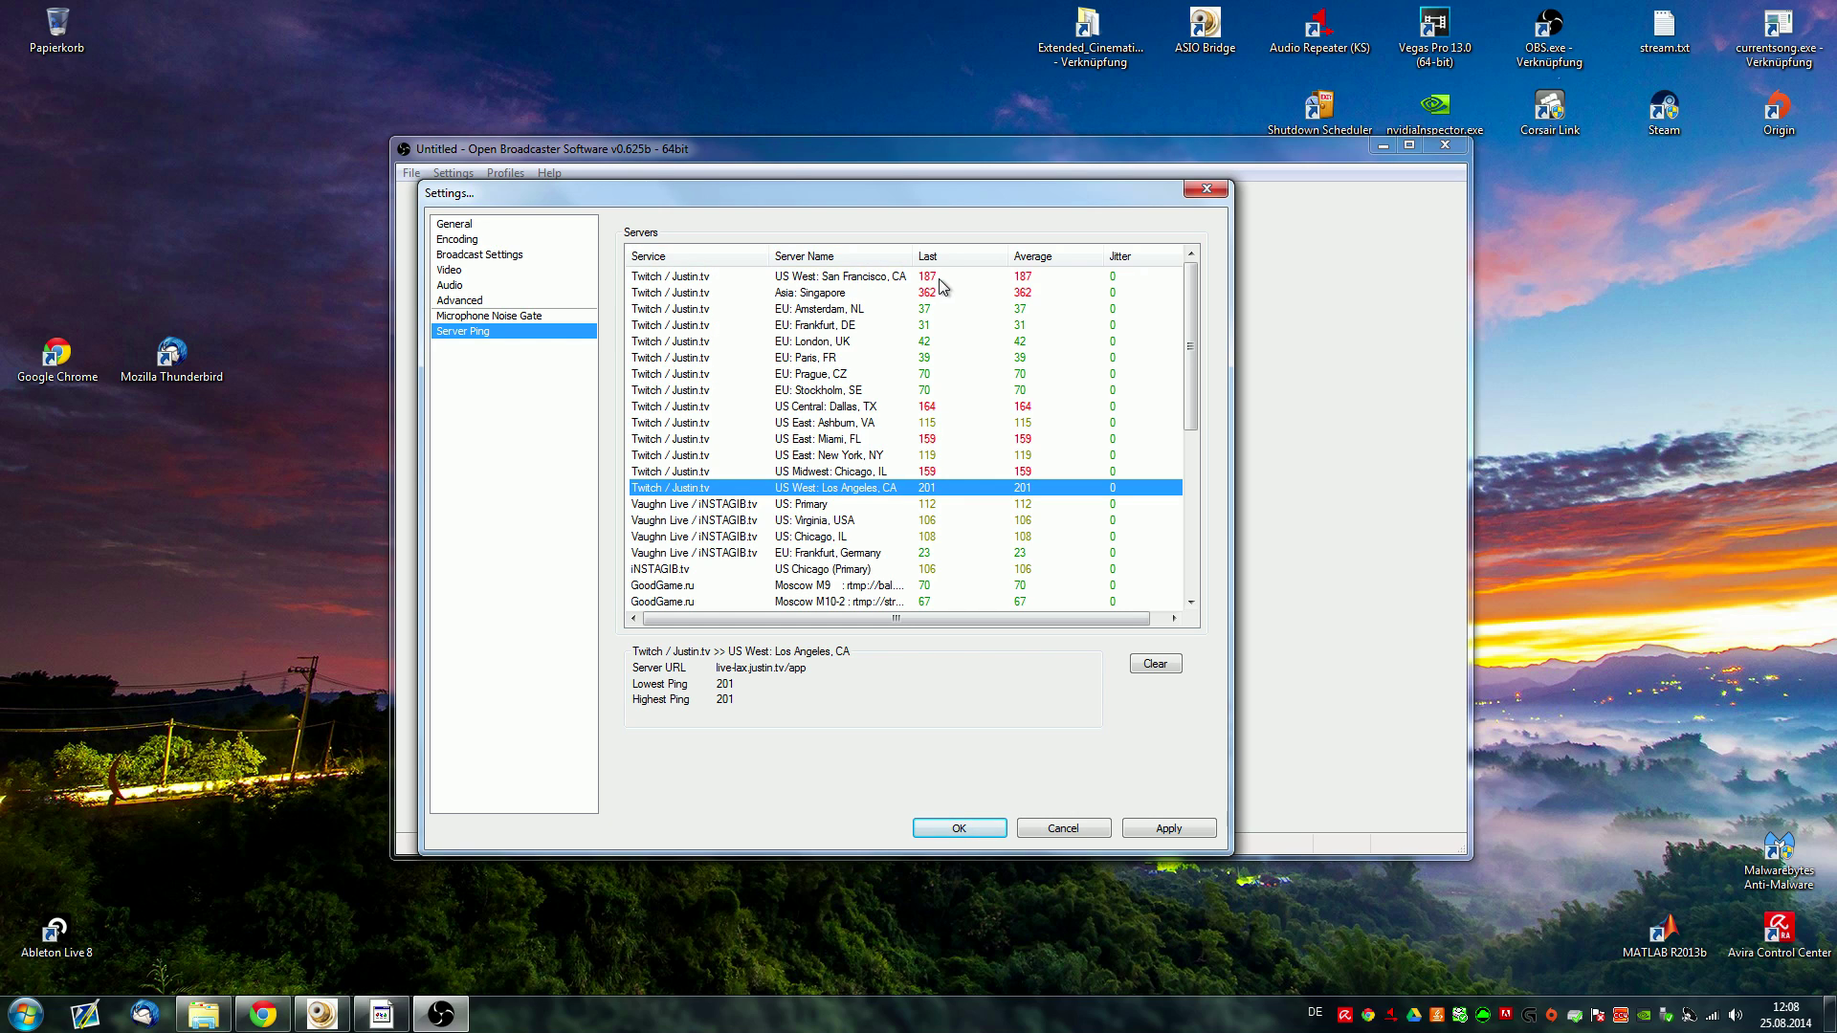
left_click(942, 327)
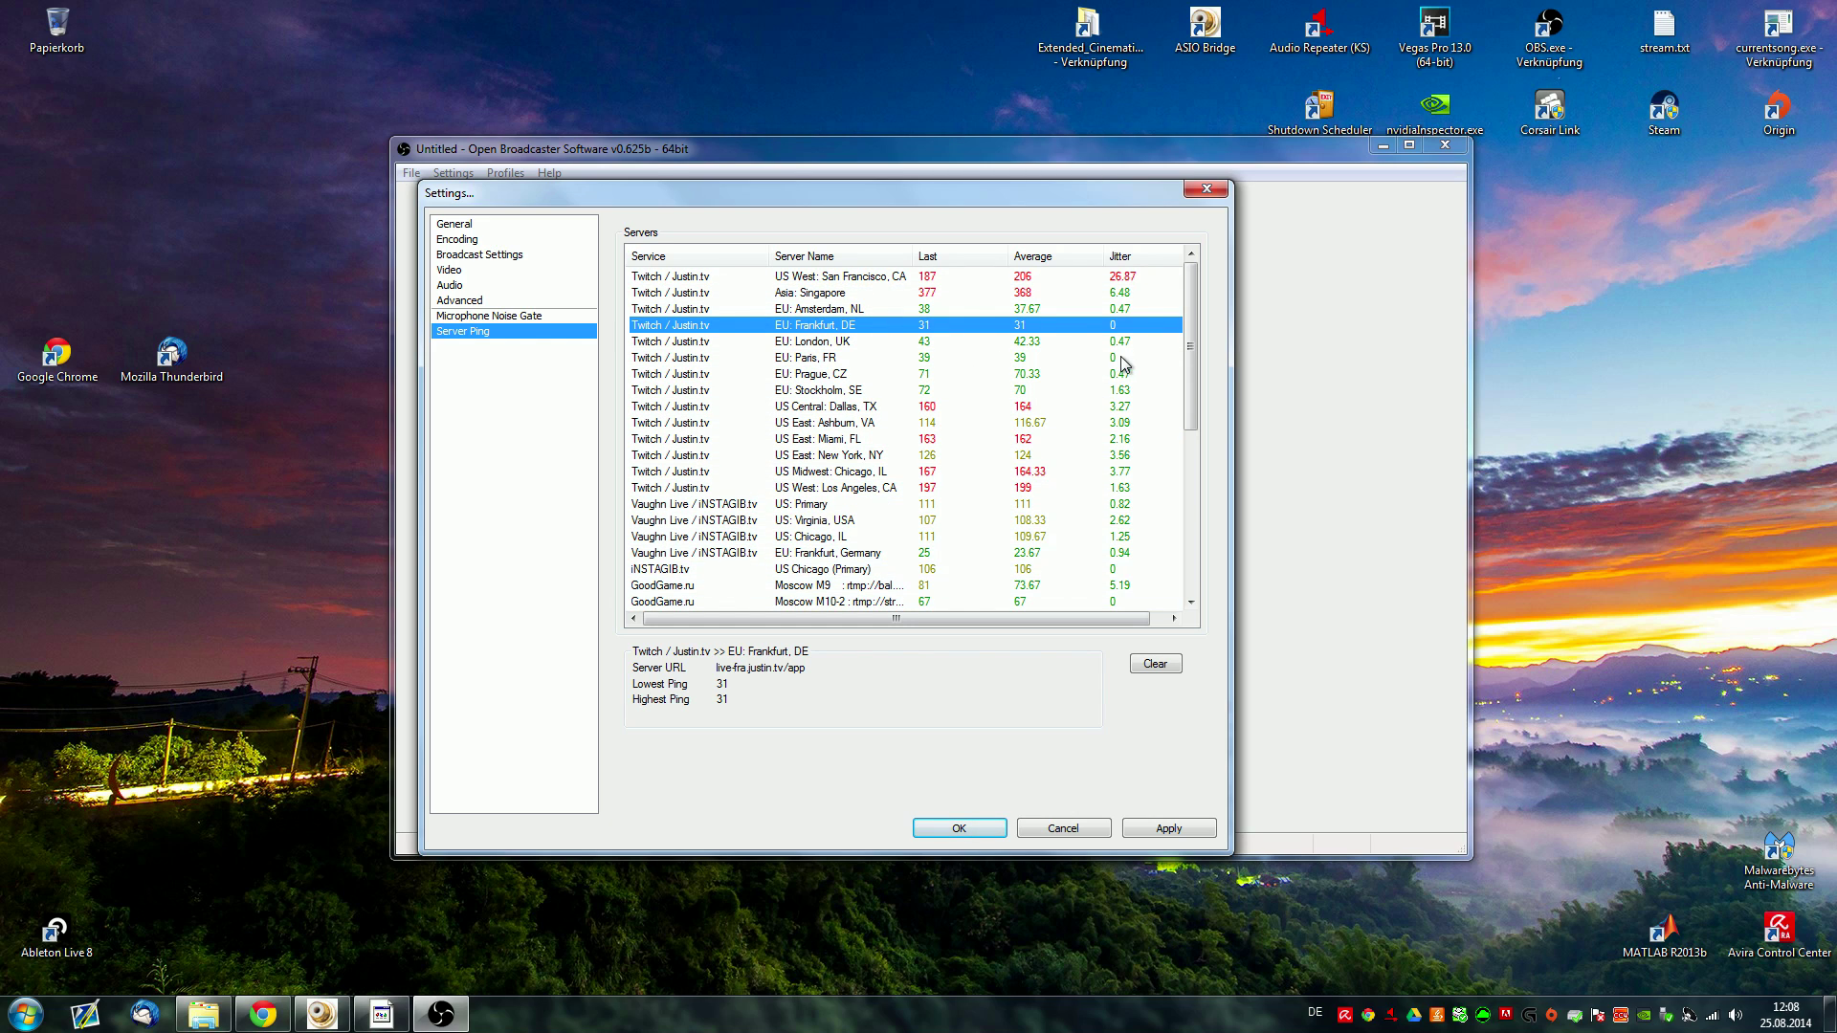
left_click(806, 359)
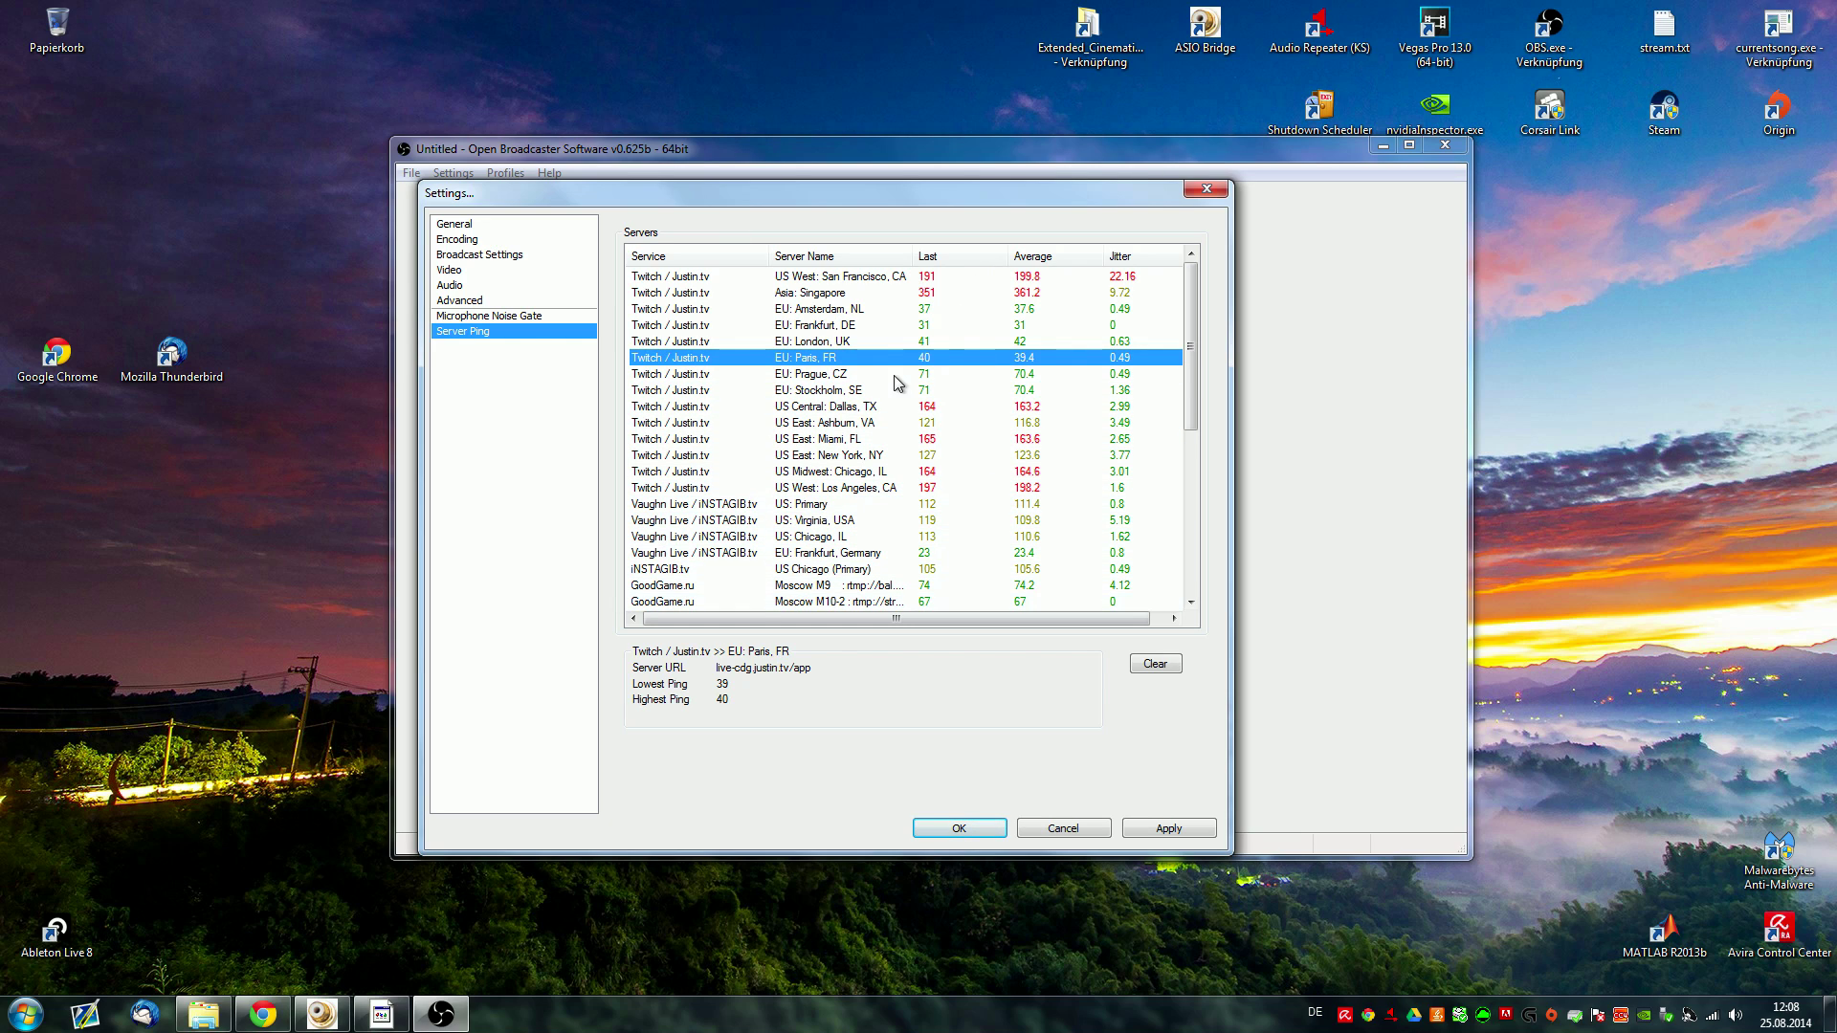
left_click(1017, 325)
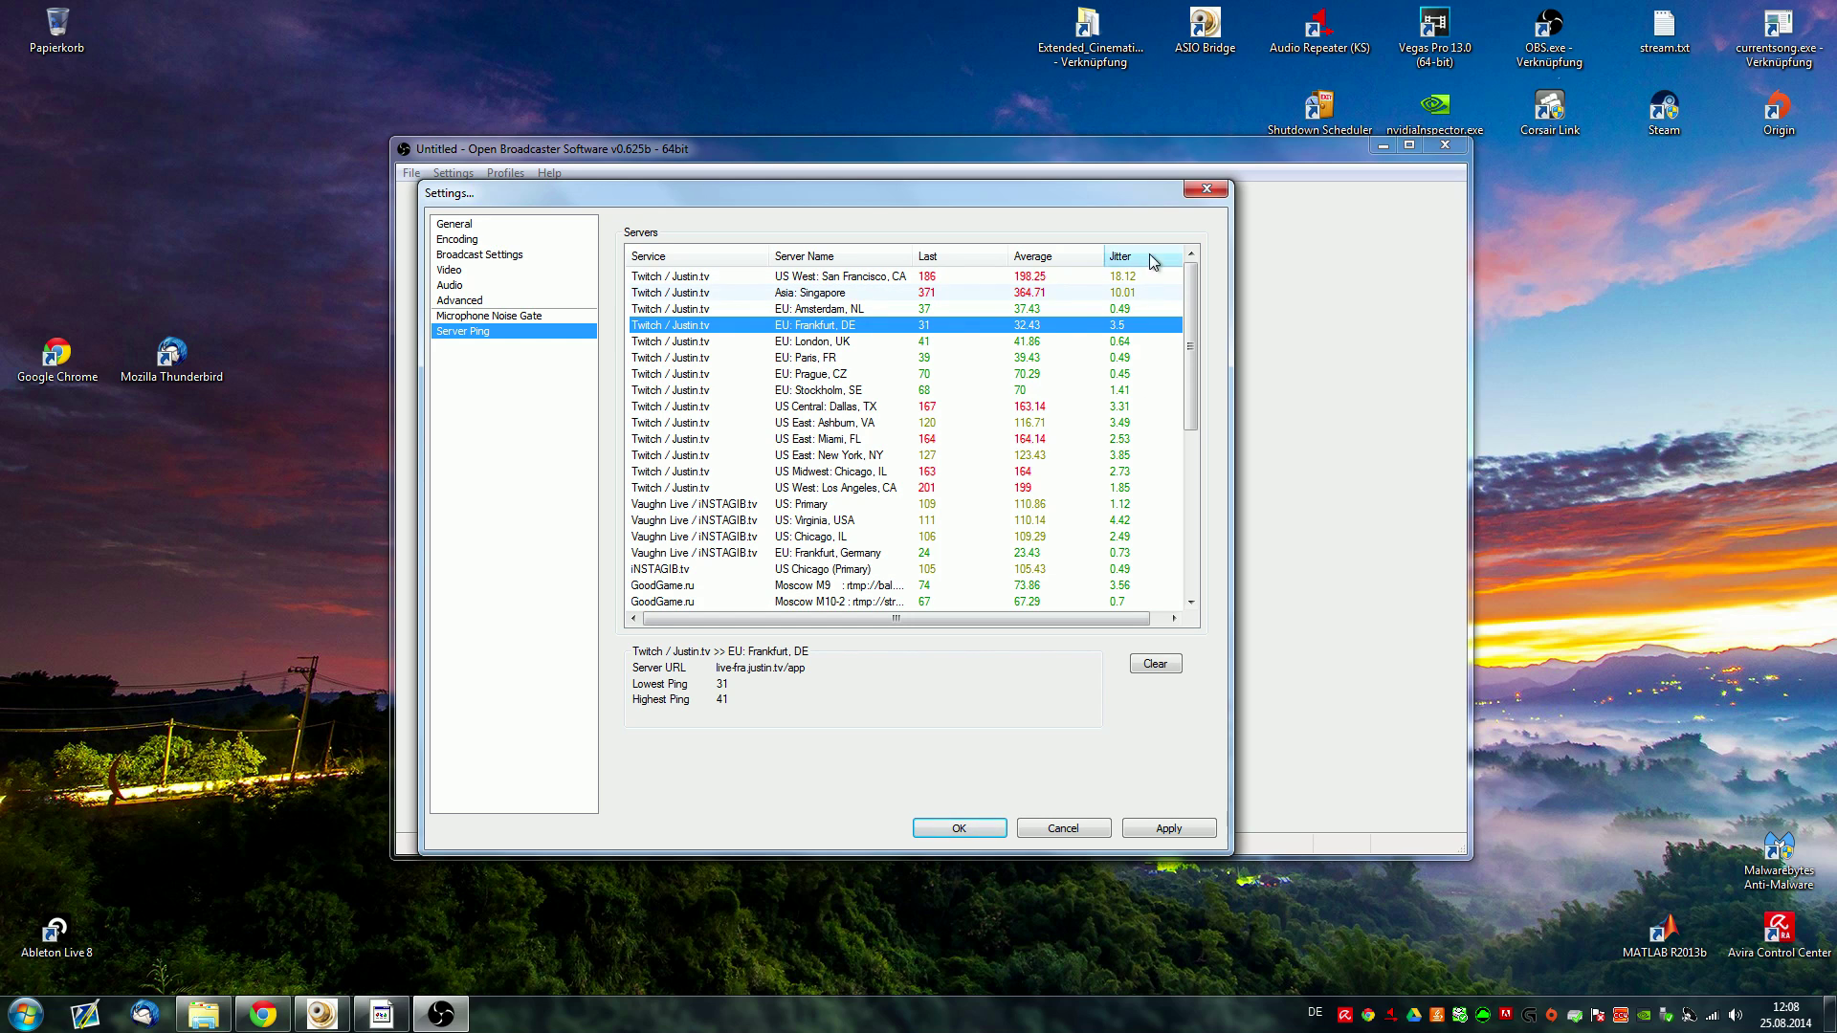
Return to the broadcast settings without saving changes and set the server to EU: Frankfurt, DE
left_click(470, 254)
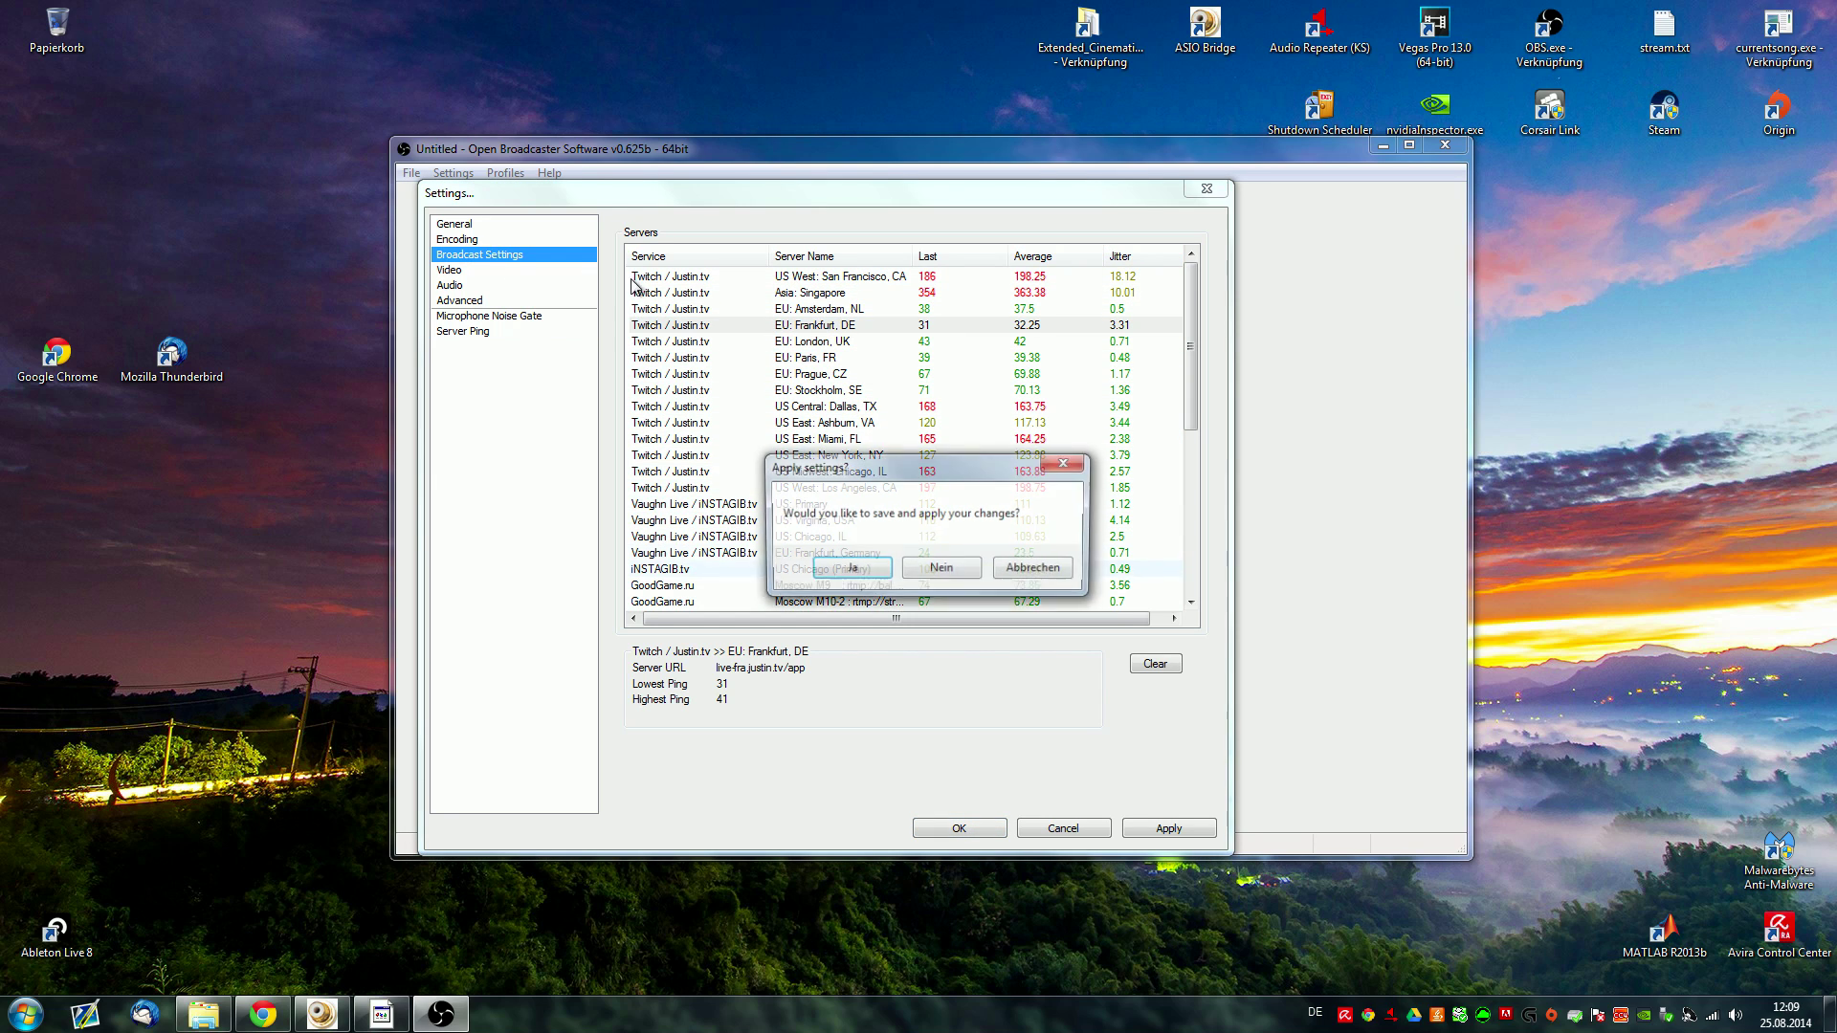
left_click(938, 569)
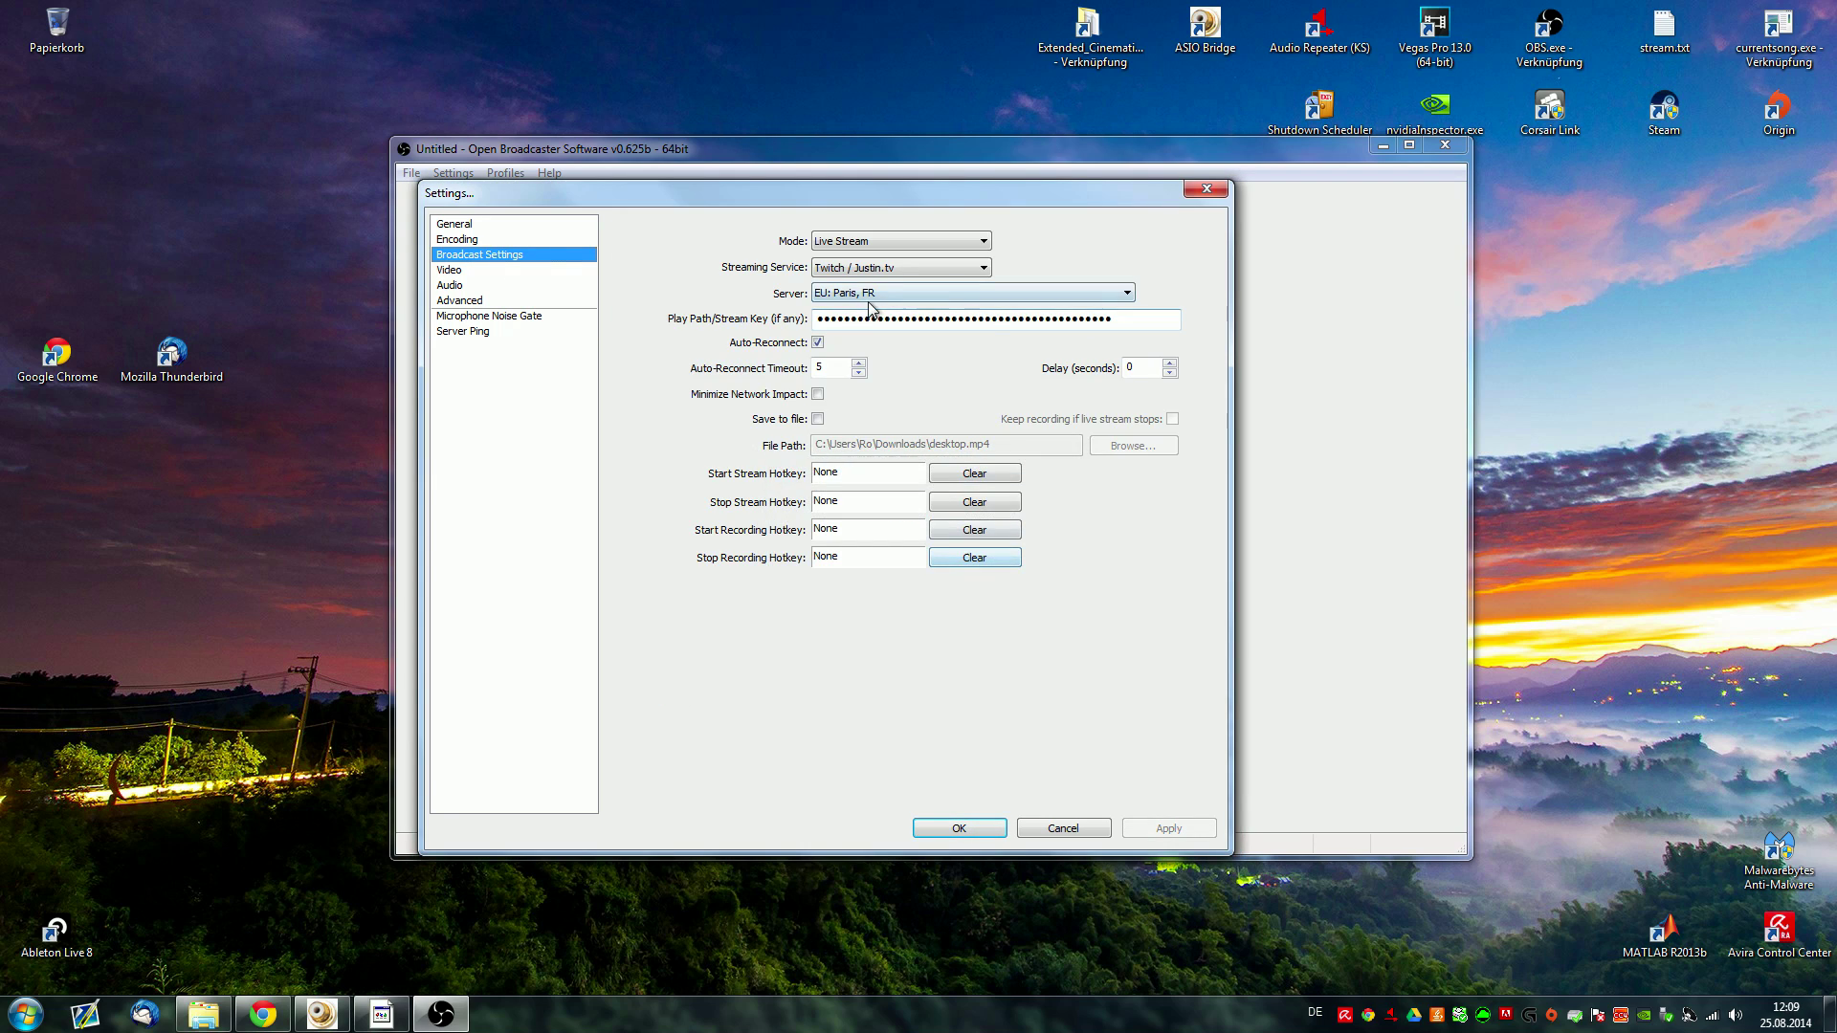
left_click(875, 295)
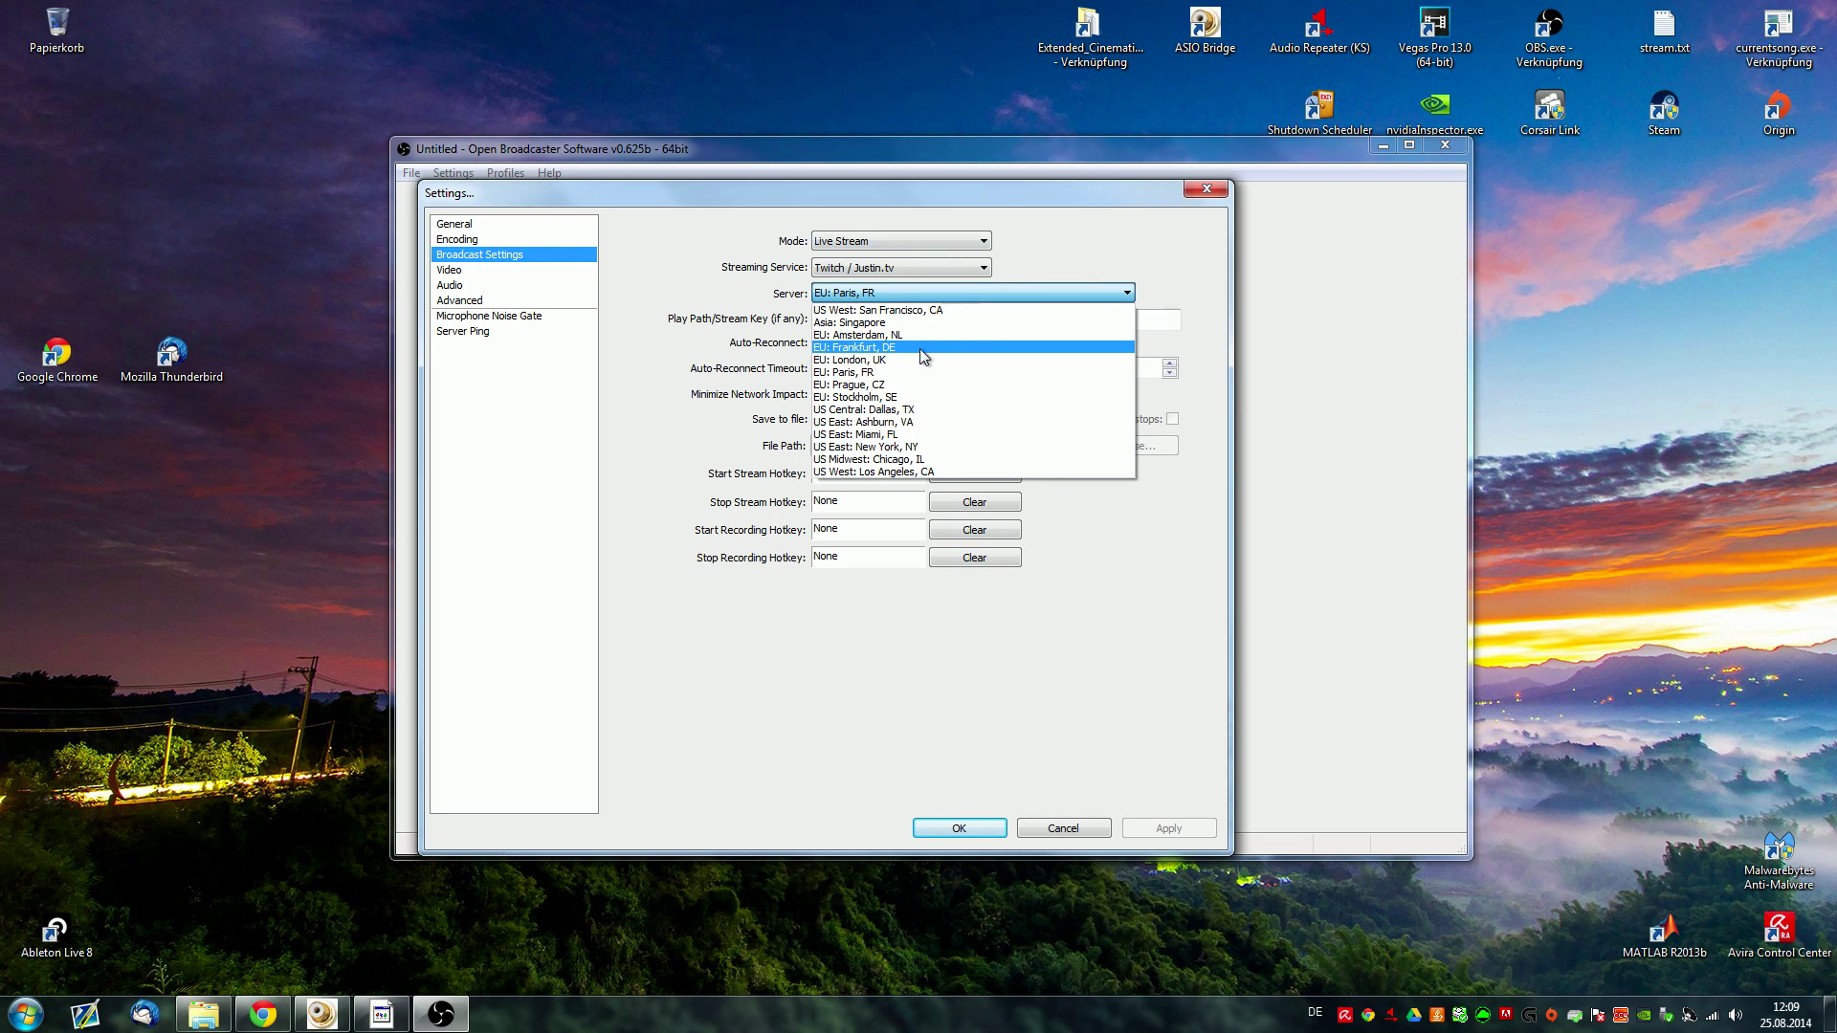
left_click(909, 347)
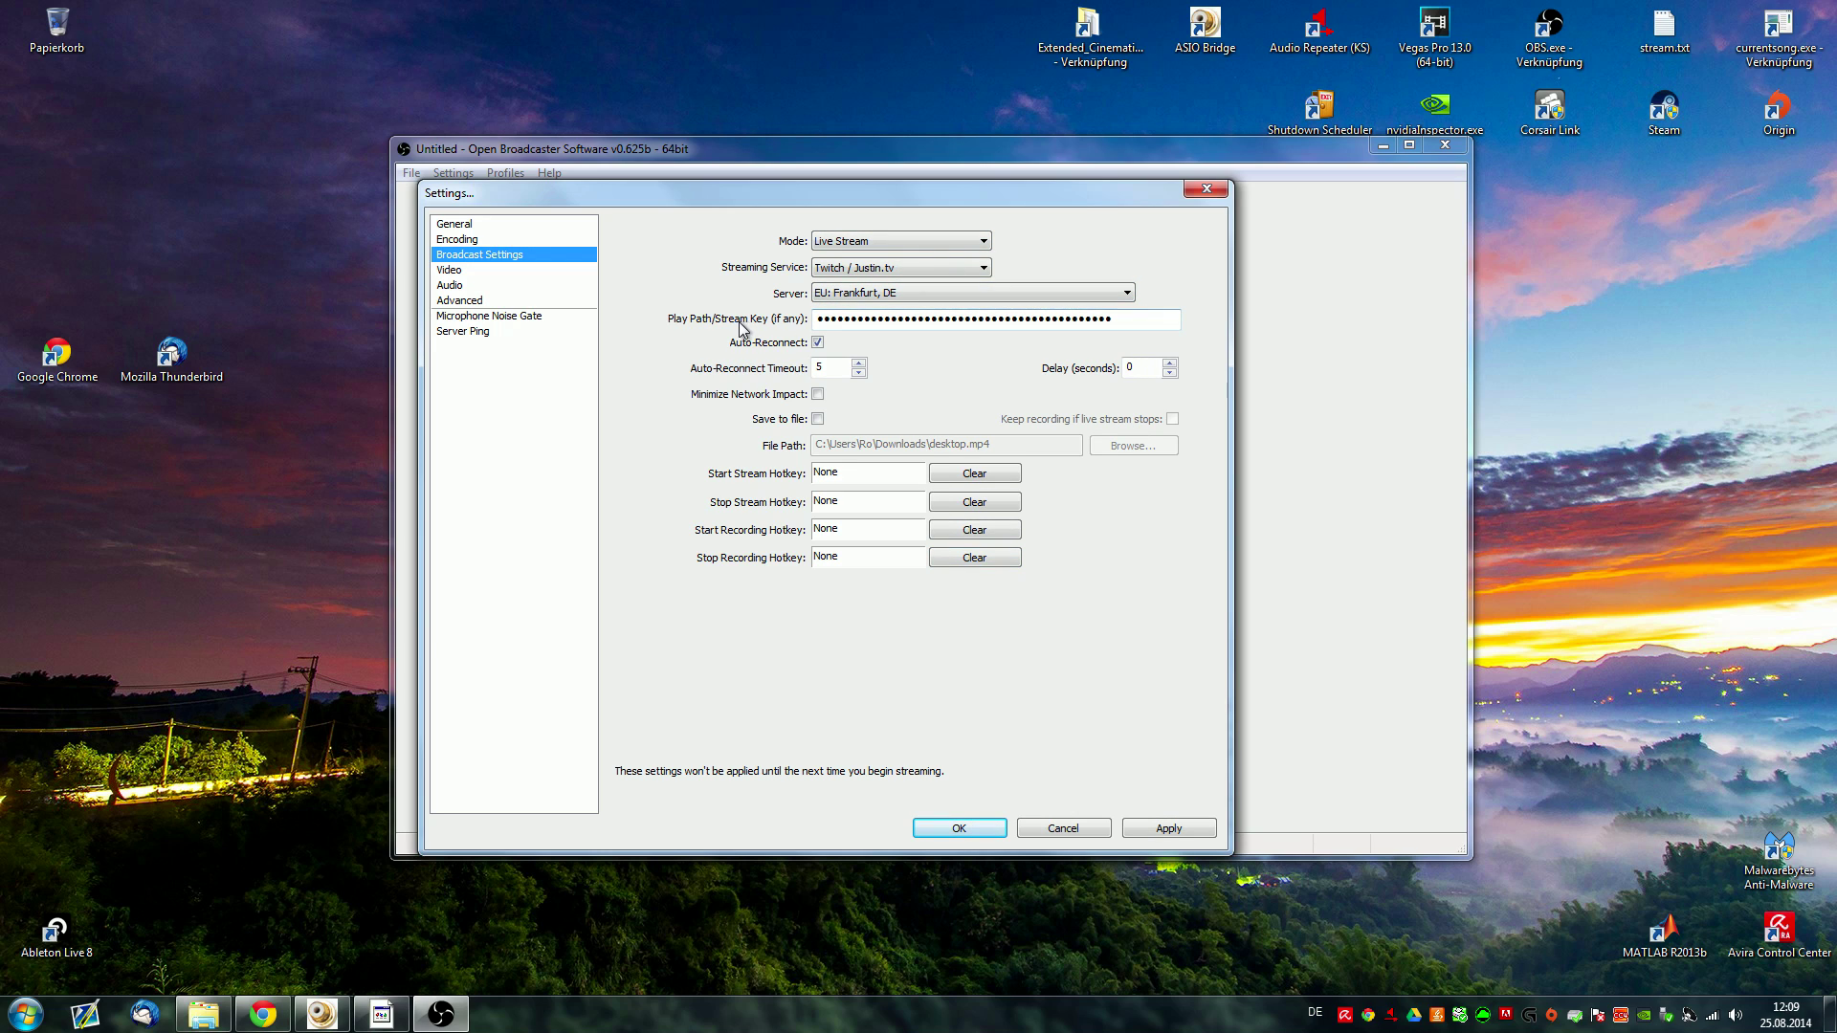
Select the stream key field's content, switch to Chrome and open the Stream Key page of the Twitch channel dashboard
left_click_drag(1127, 323, 701, 328)
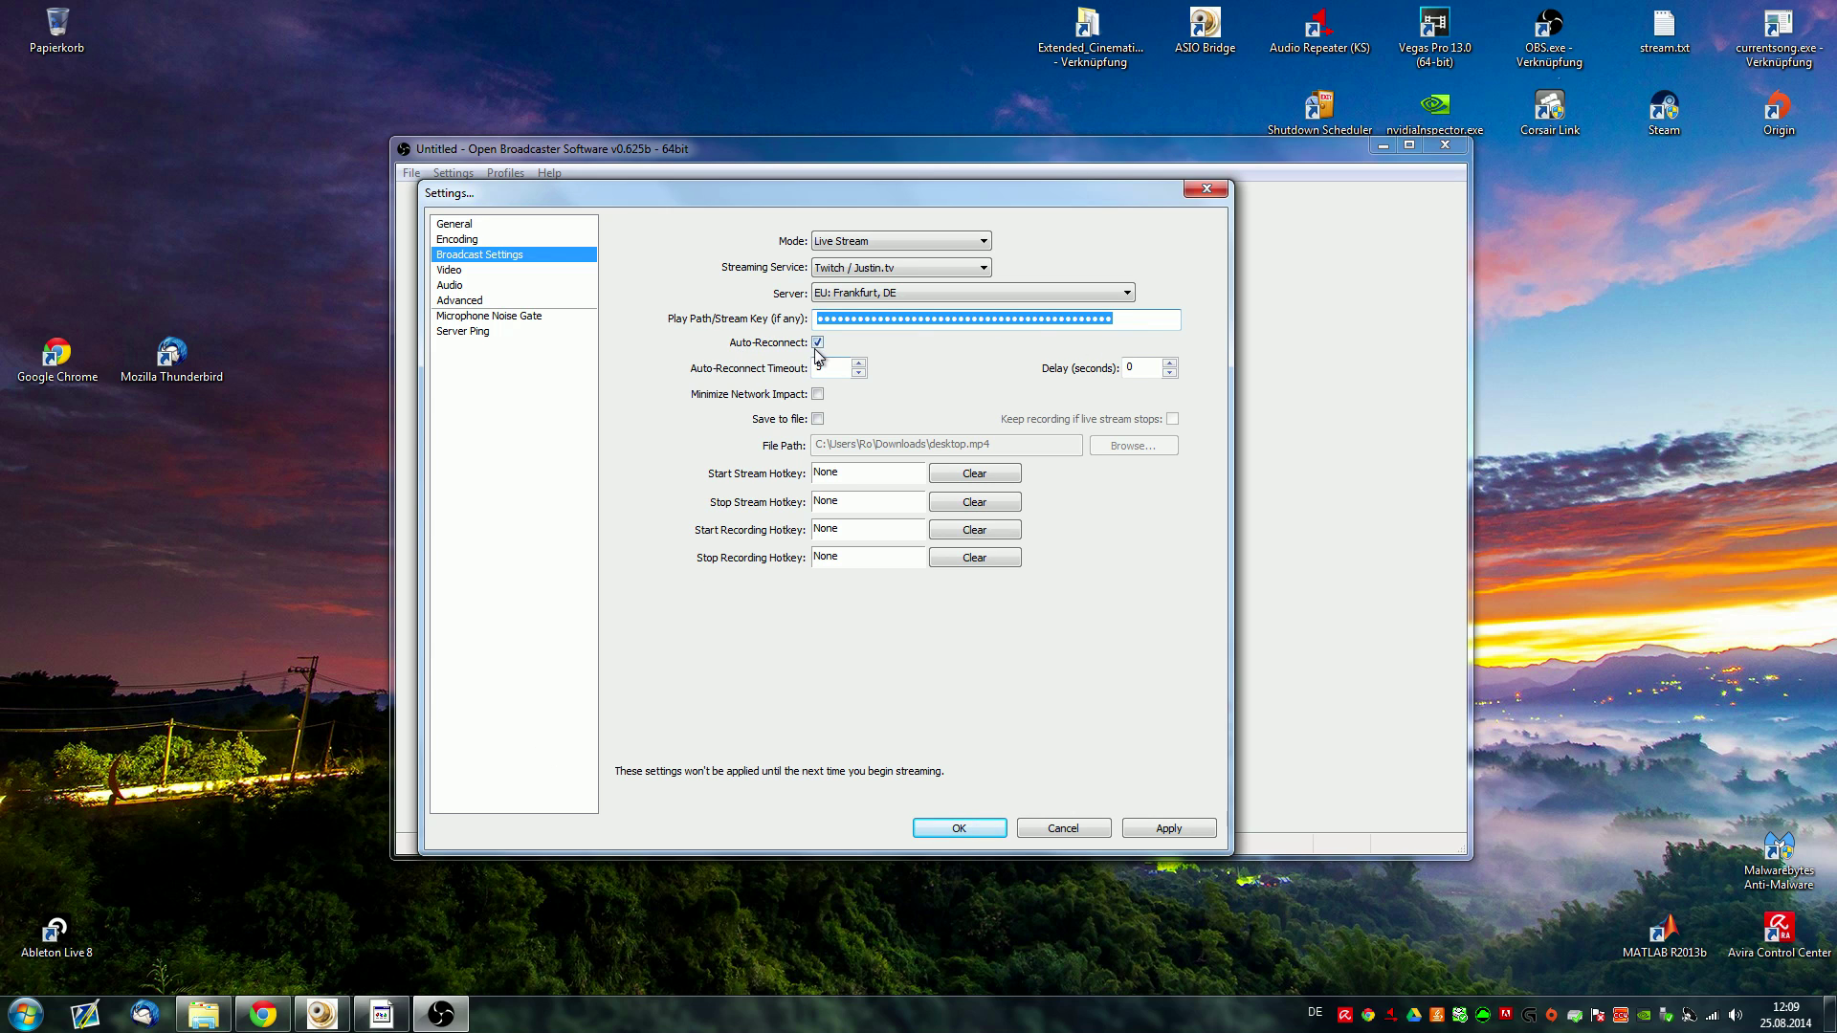
left_click(263, 1014)
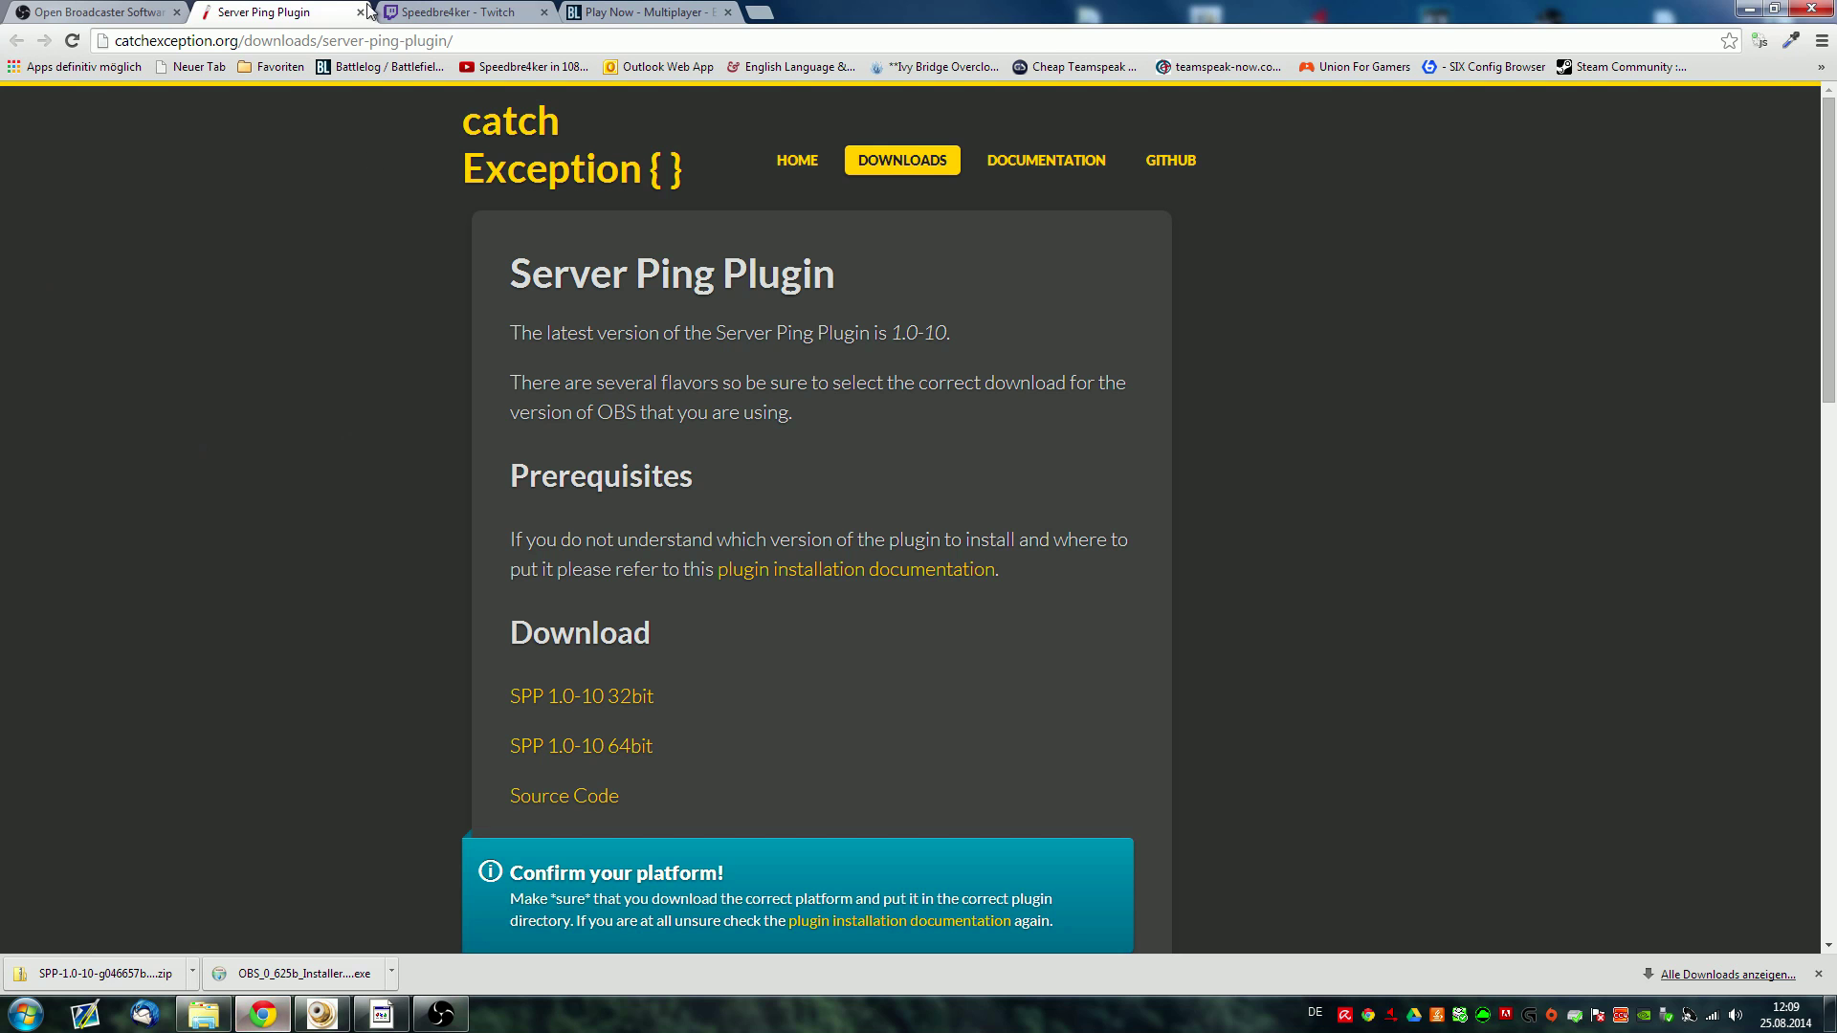
left_click(457, 12)
left_click(221, 40)
left_click(221, 40)
double_click(221, 41)
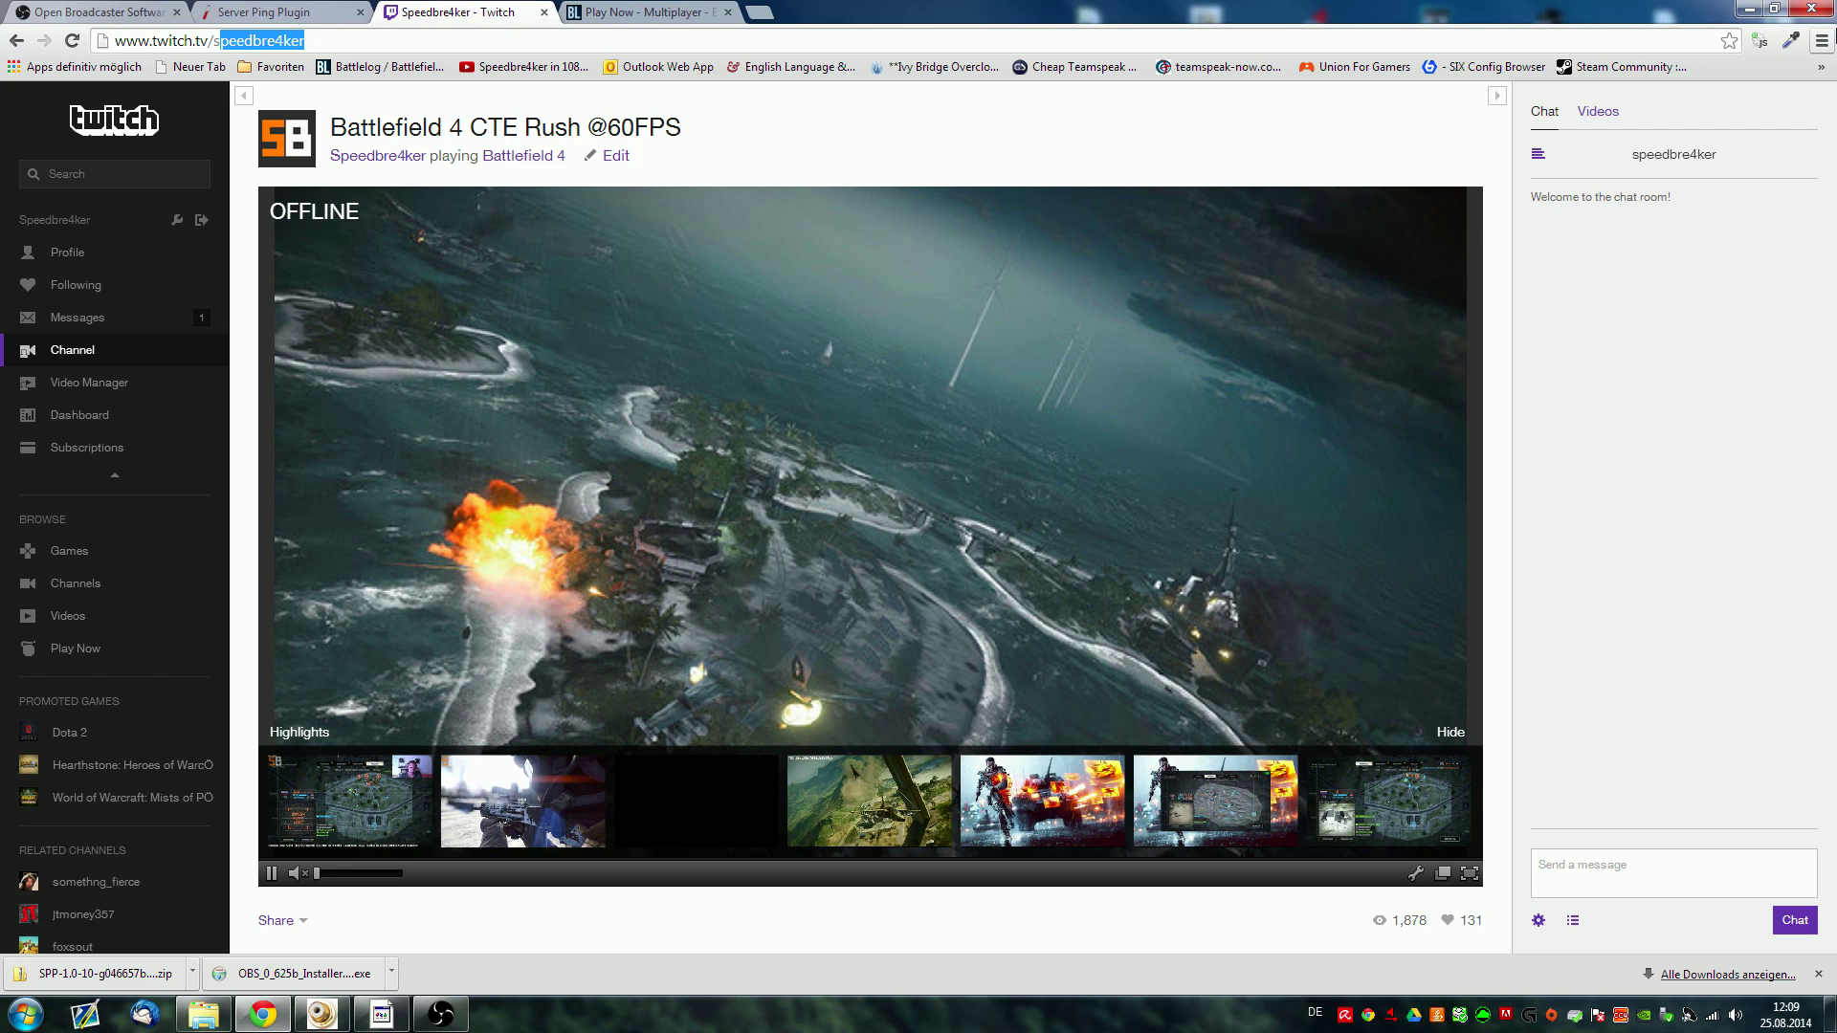
type("da")
key("Return")
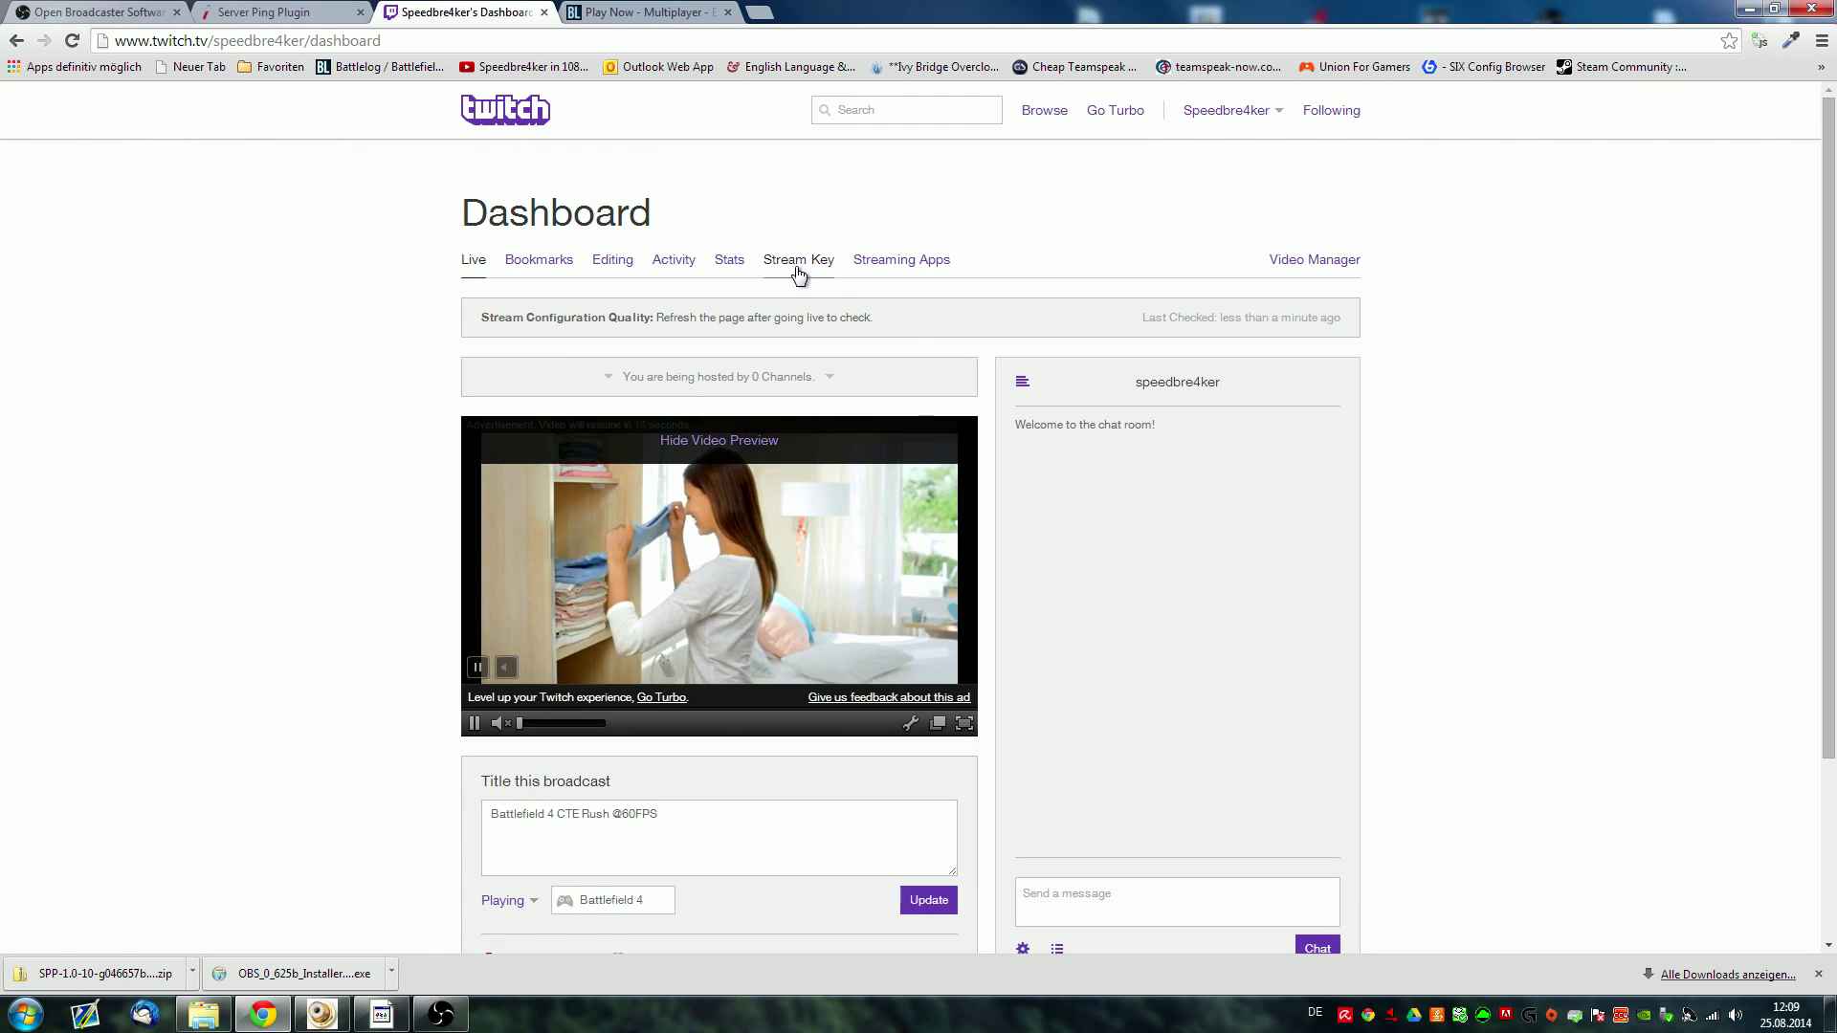
left_click(795, 268)
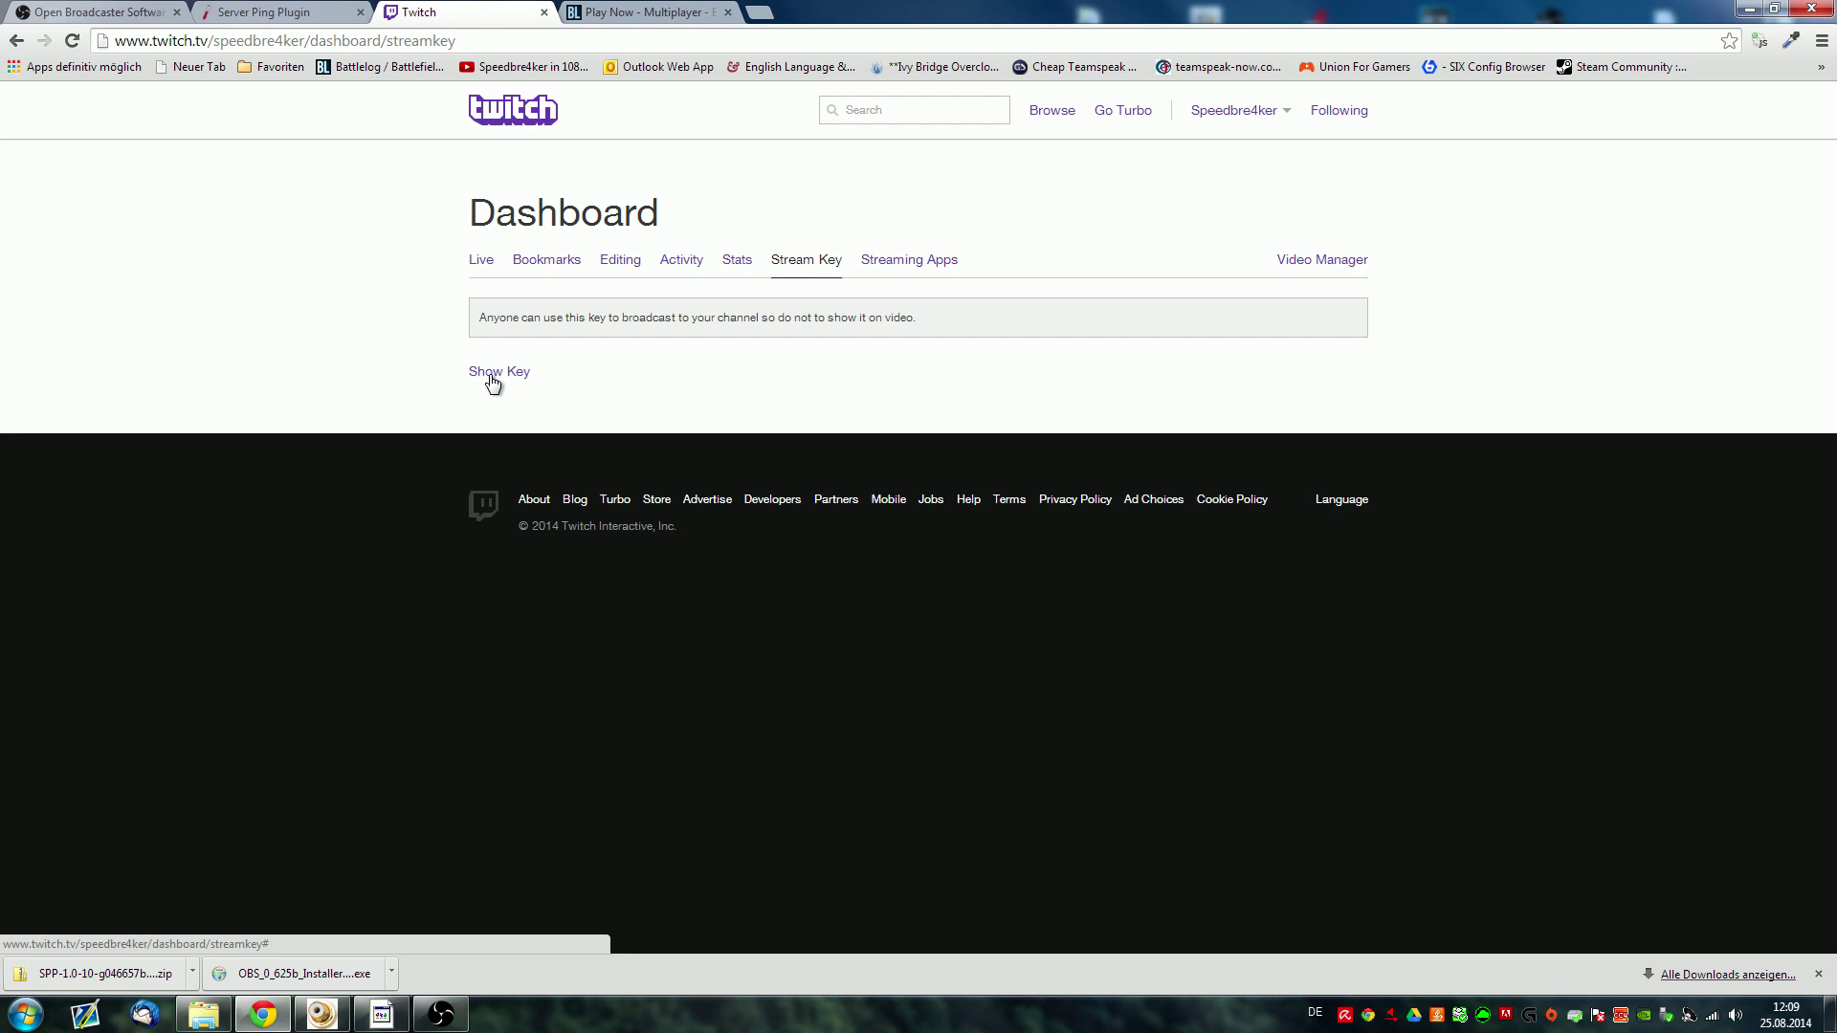
Highlight the warning about not showing the stream key on video and switch back to Open Broadcaster Software
left_click_drag(499, 318, 840, 297)
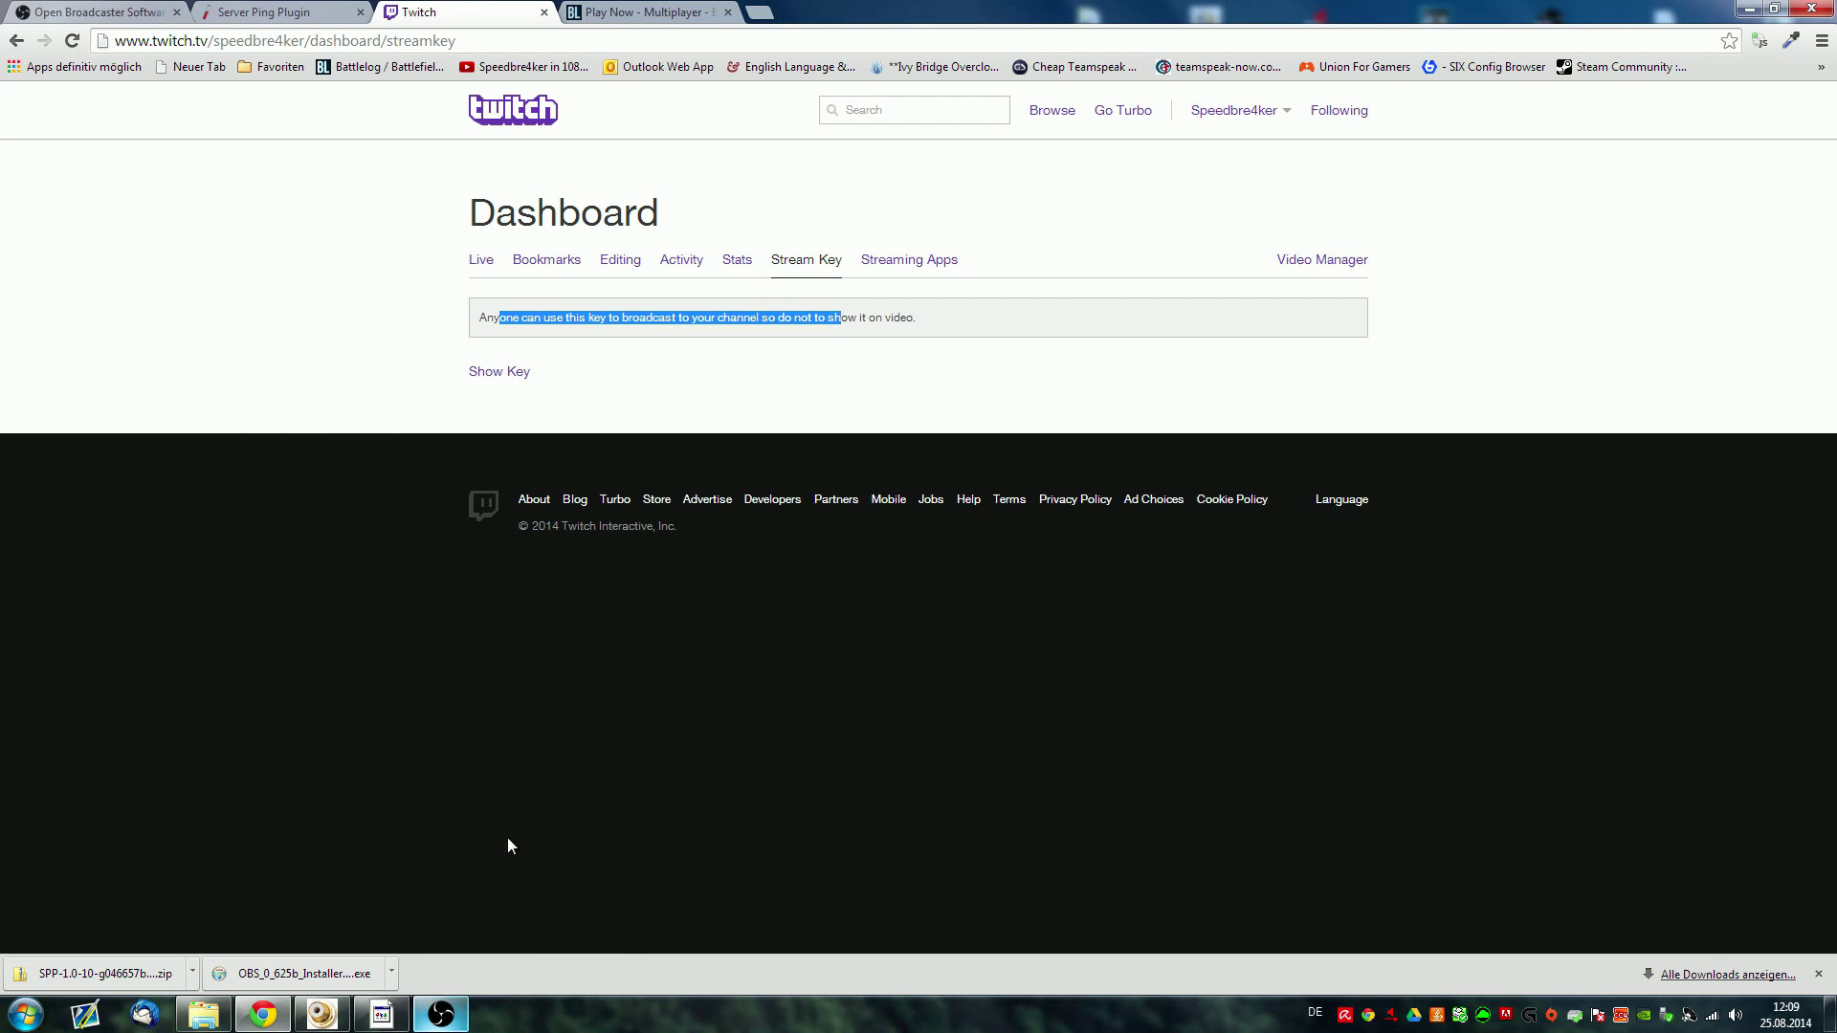
triple_click(651, 318)
key("alt+Tab")
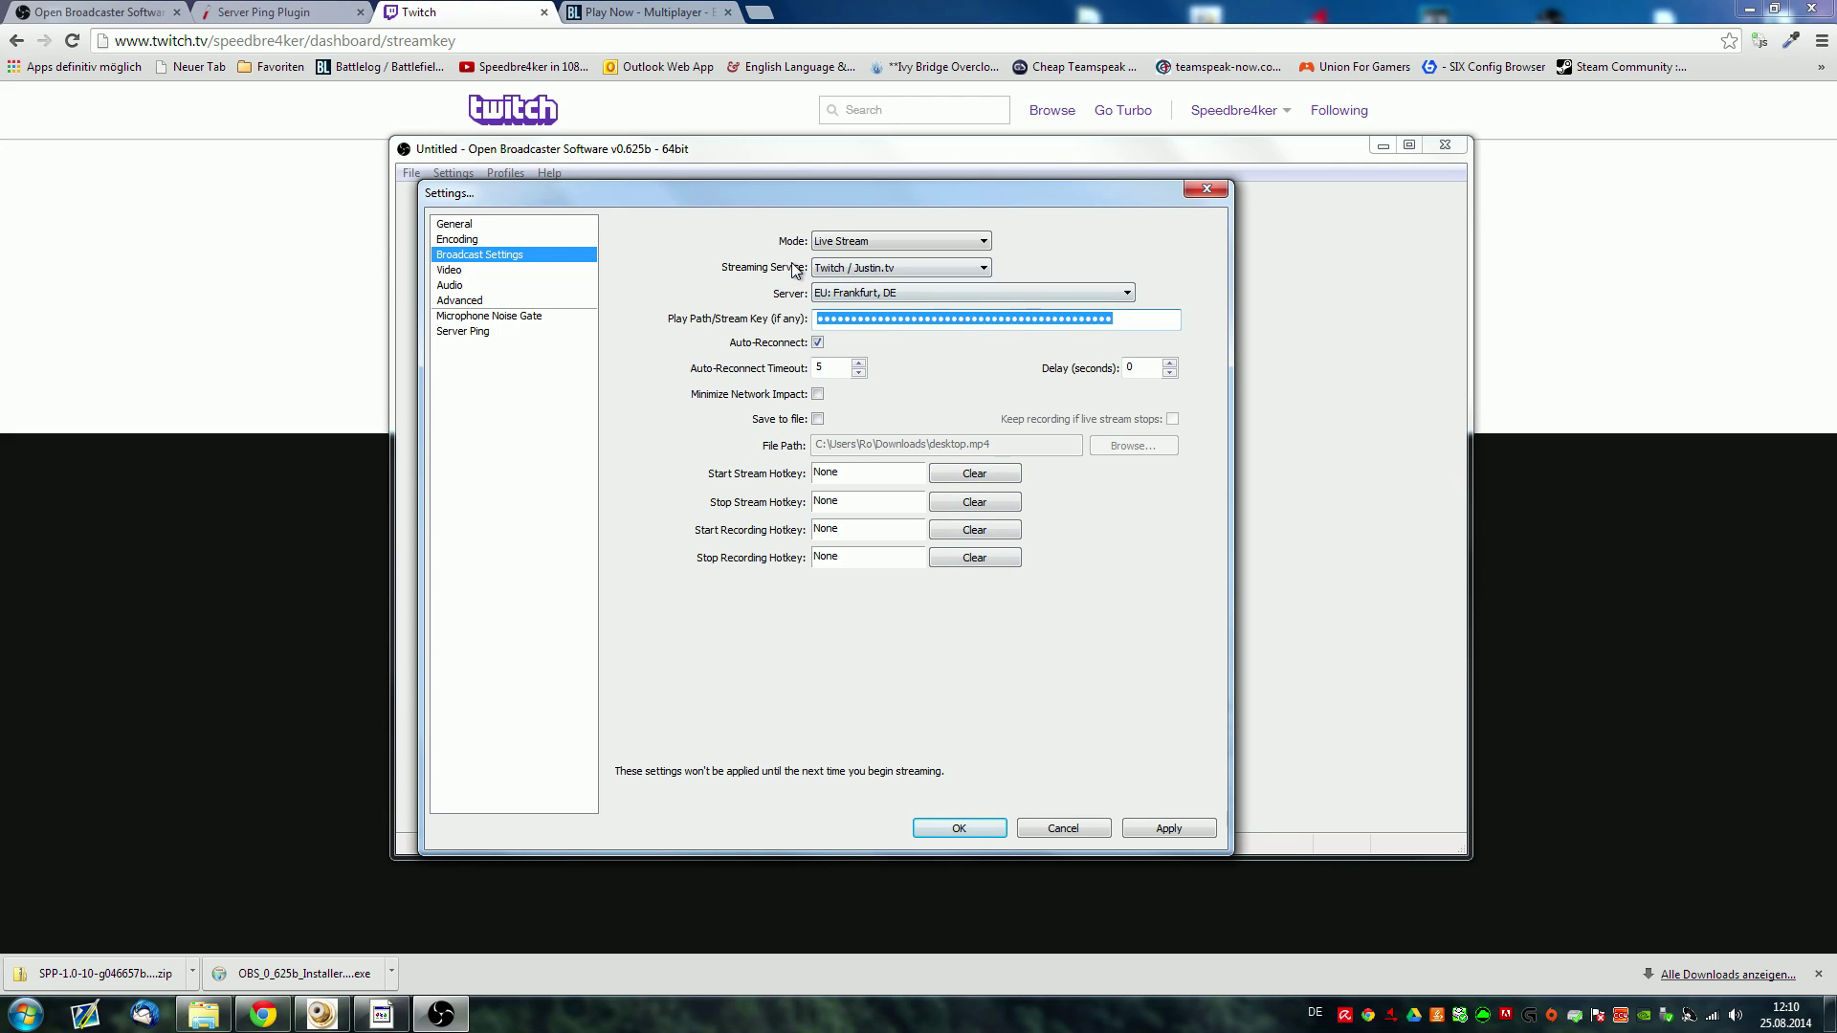
Open the video settings and choose the 1.50 (1280x720) resolution downscale
left_click(469, 270)
left_click(949, 558)
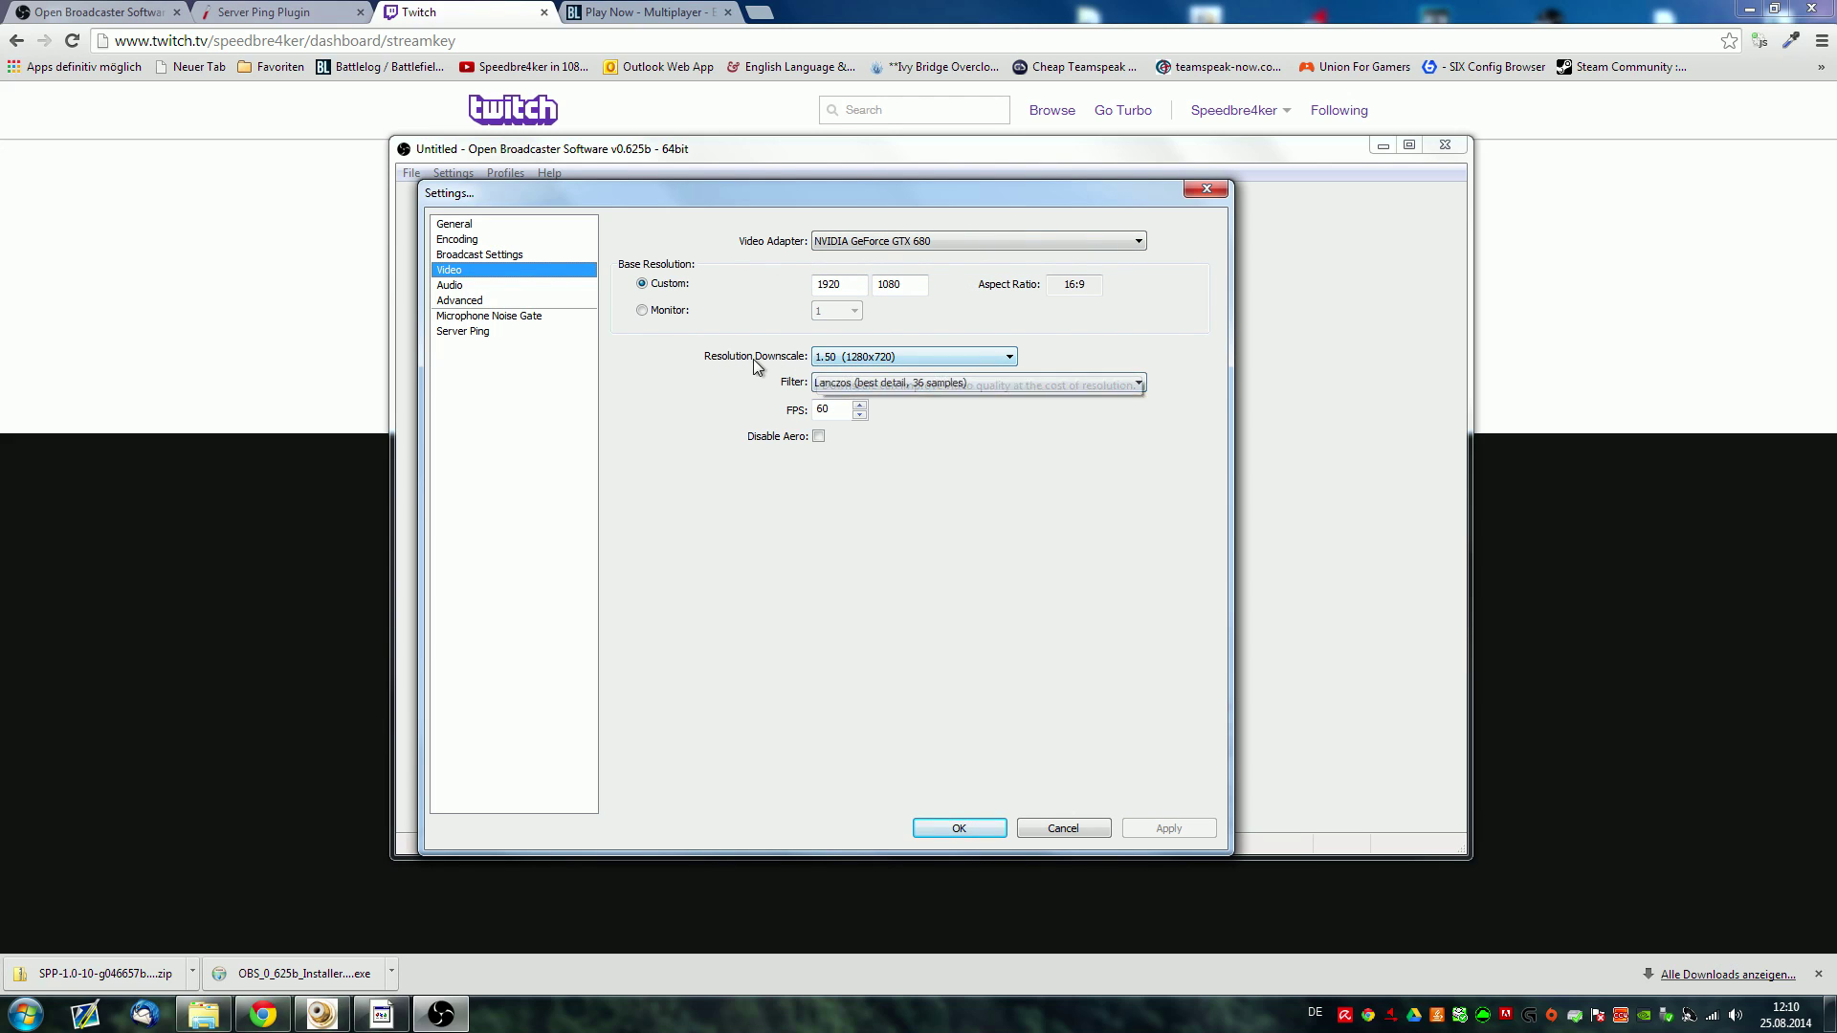
left_click(828, 359)
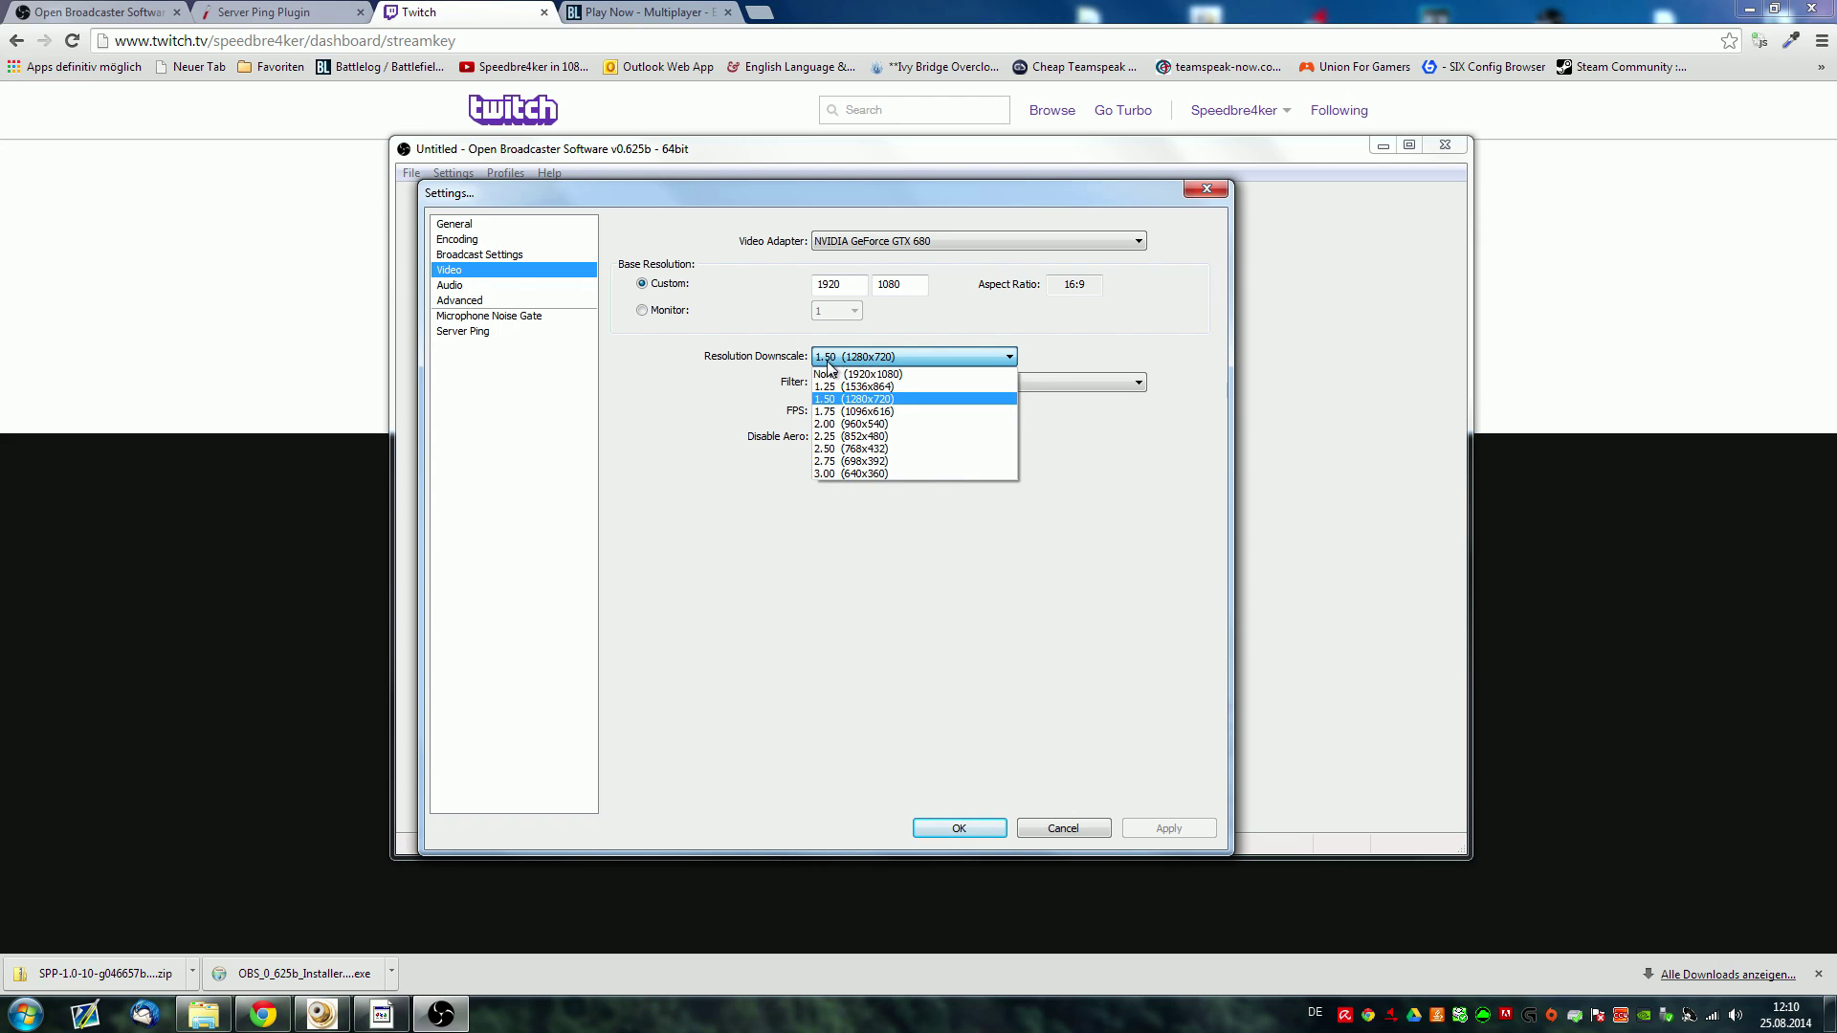
left_click(909, 398)
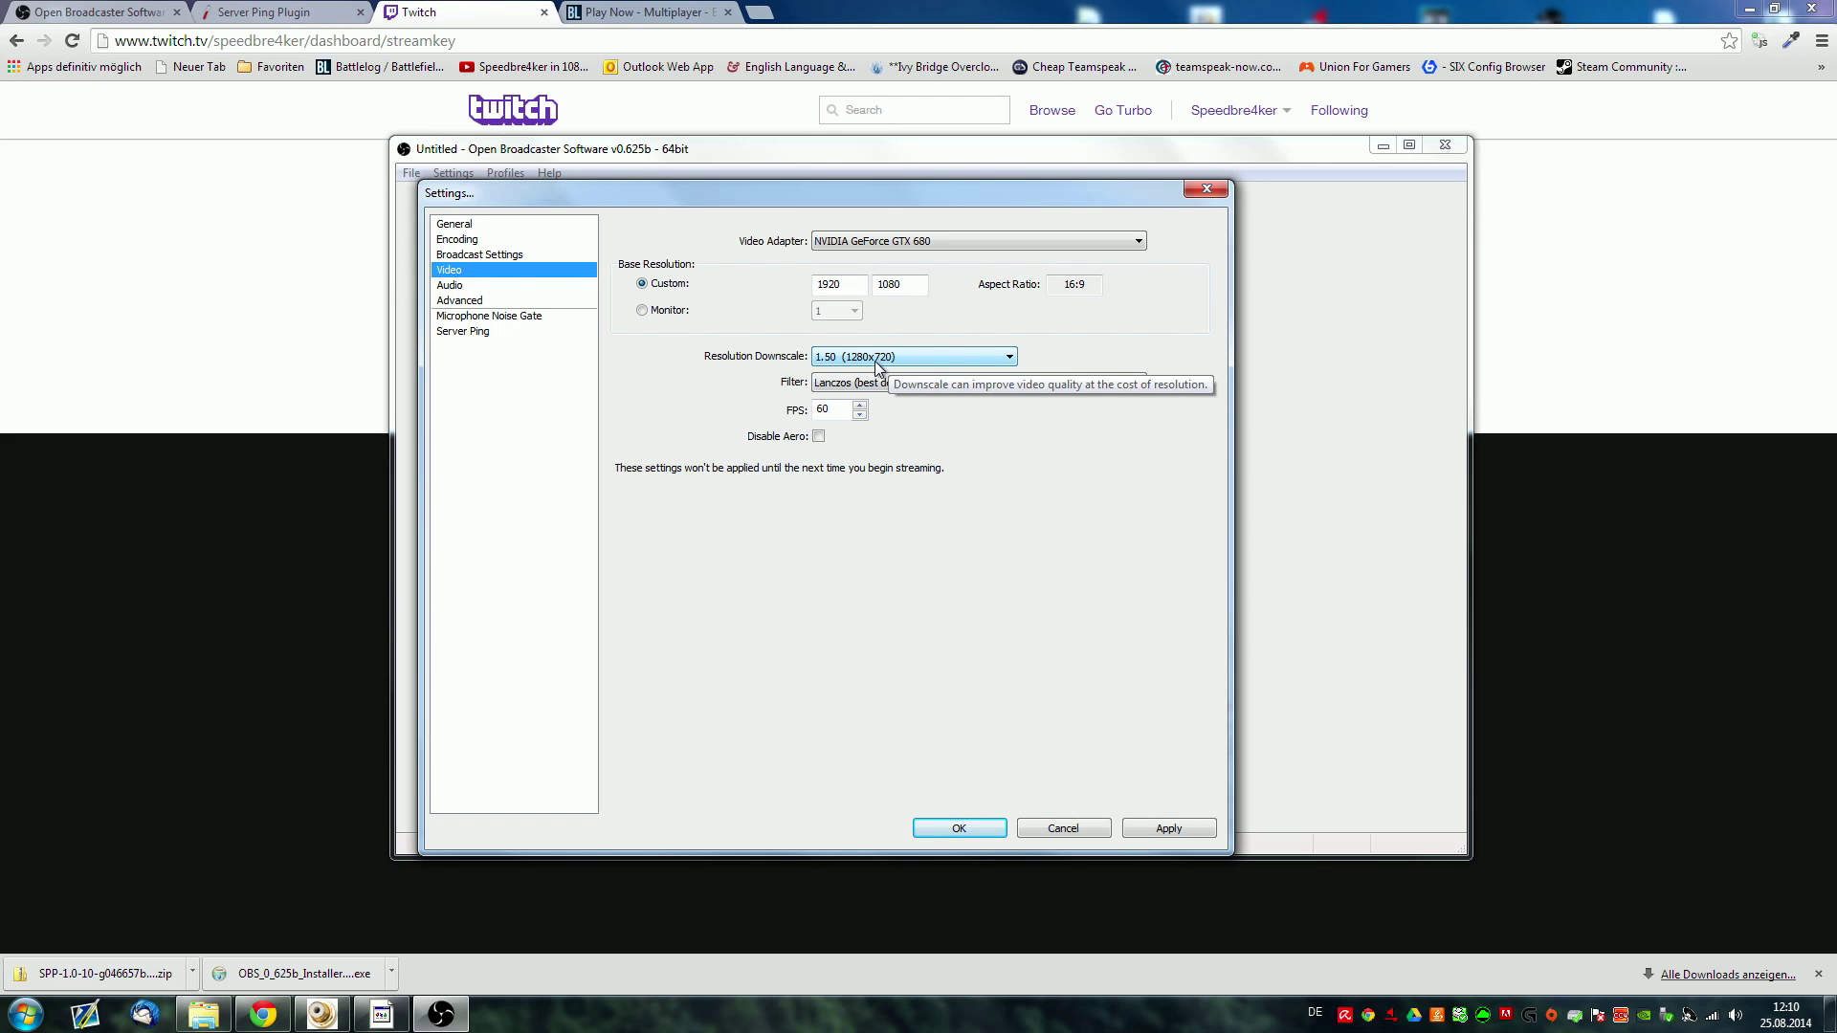
Try a custom base resolution of 1280x720 with no downscale, and reset the custom base resolution to 1920x1080
key("Tab")
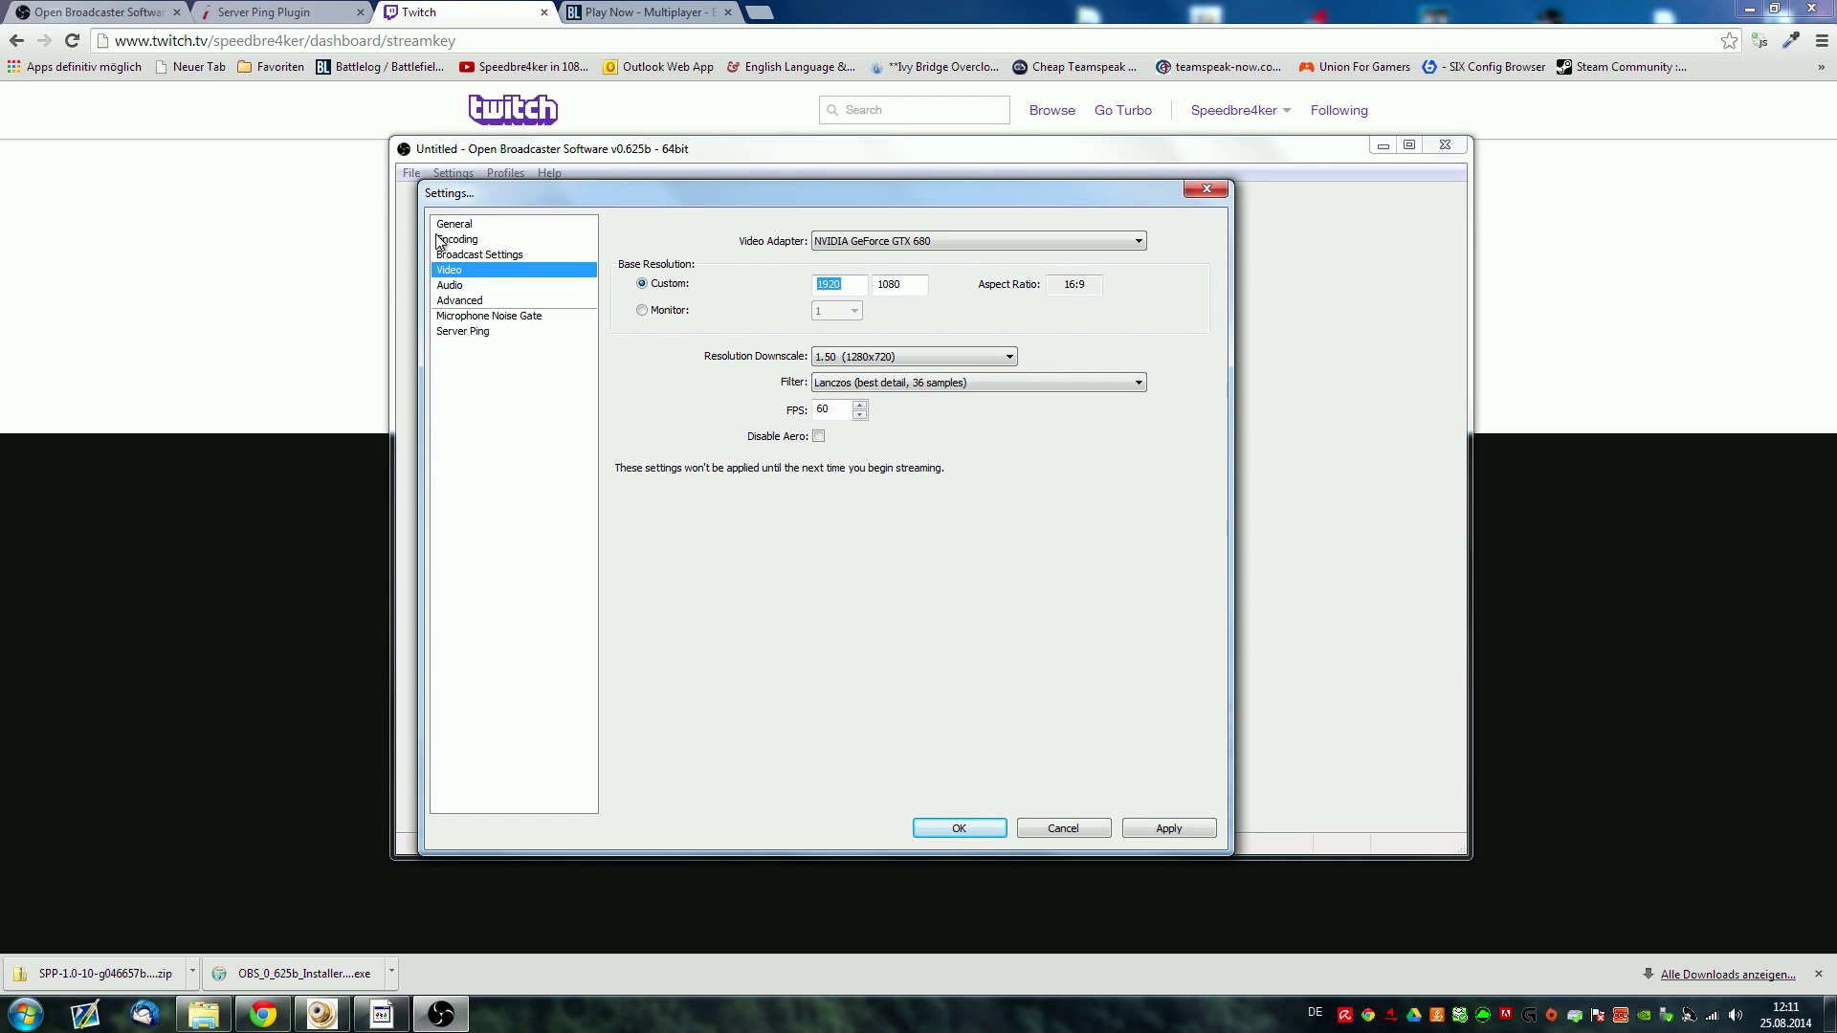
type("15280")
key("Tab")
type("720")
key("shift+Tab")
left_click(893, 360)
left_click(894, 373)
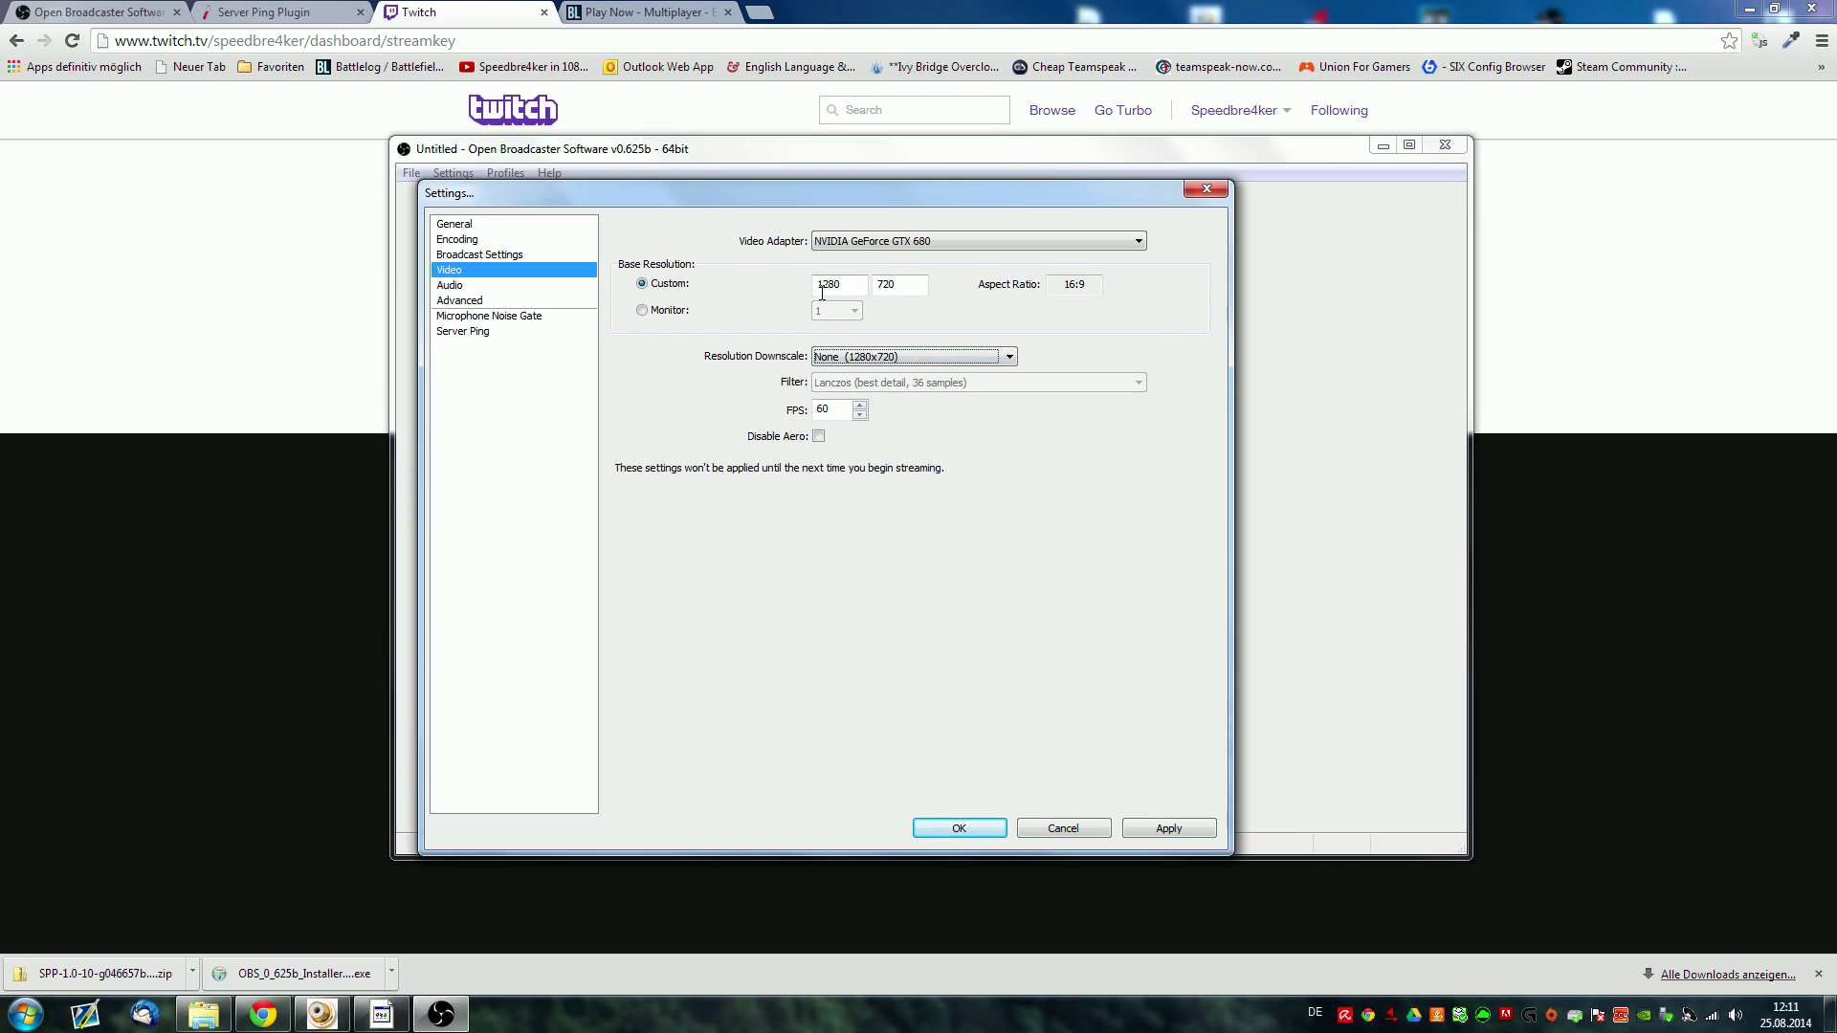
left_click(642, 311)
left_click(660, 283)
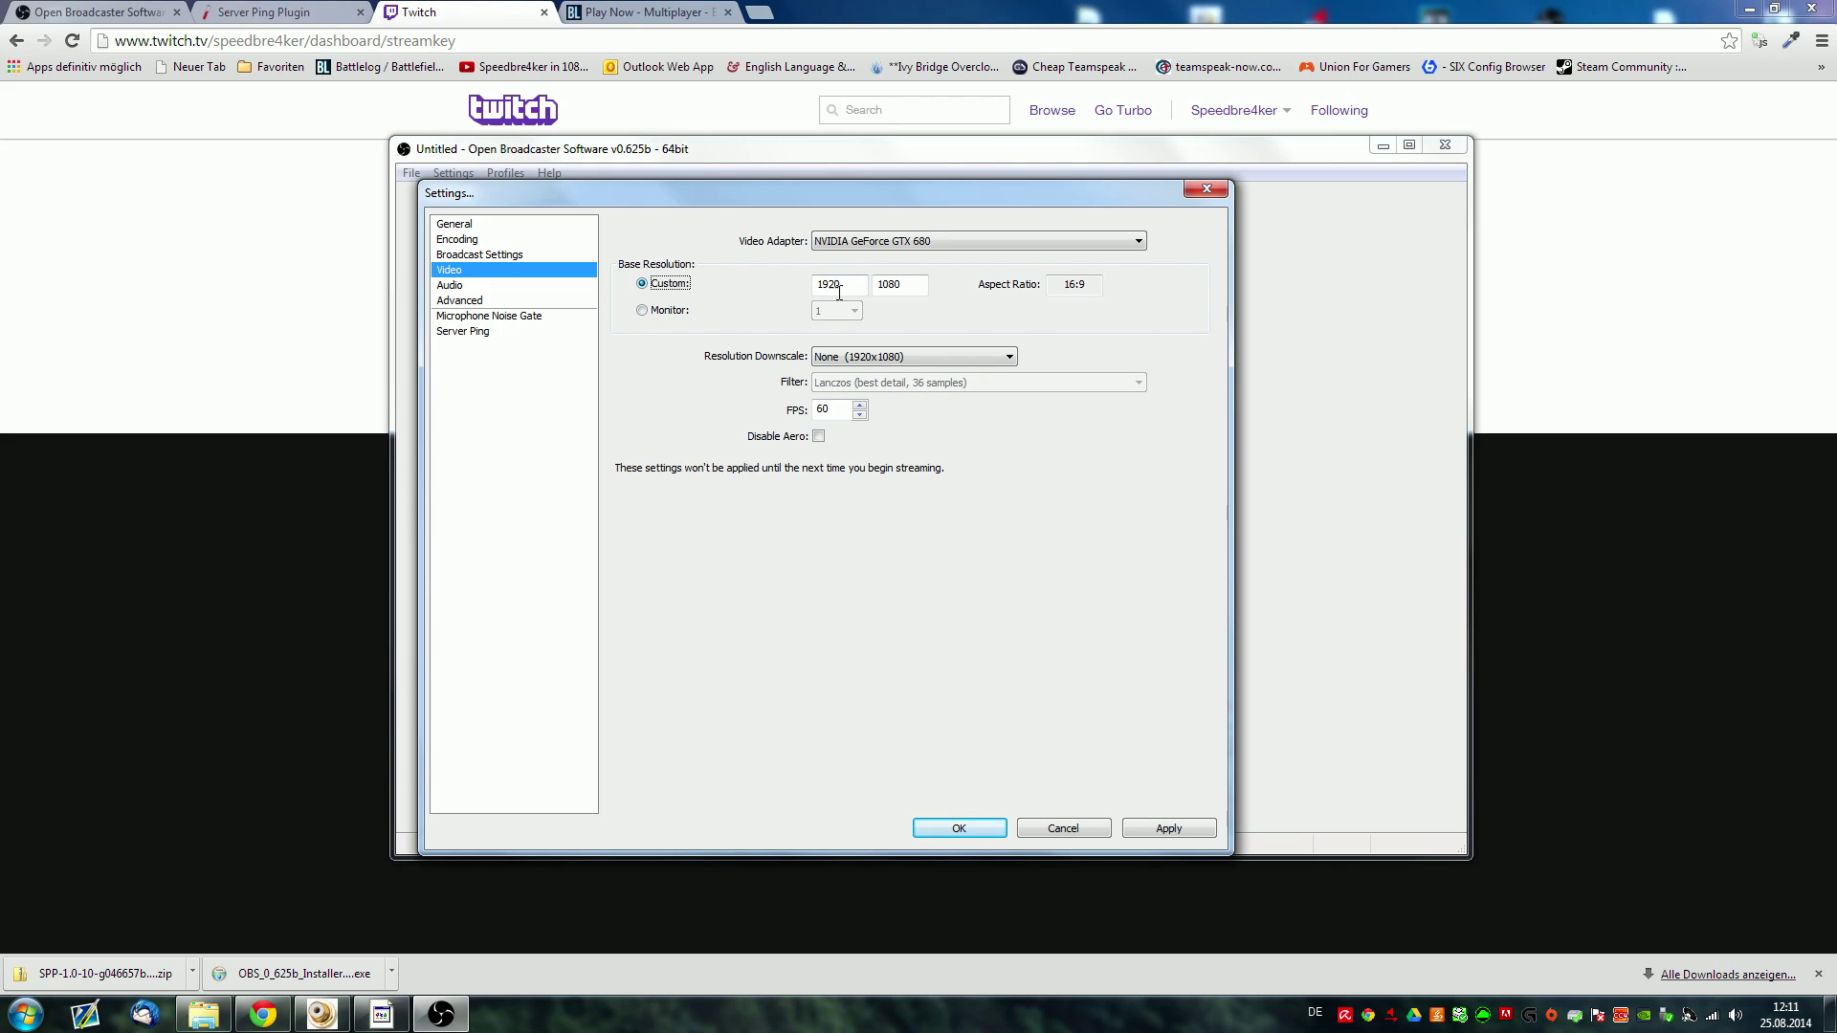
Set the resolution downscale to 1.50 (1280x720), with the custom base resolution kept at 1920x1080
left_click(901, 360)
left_click(866, 398)
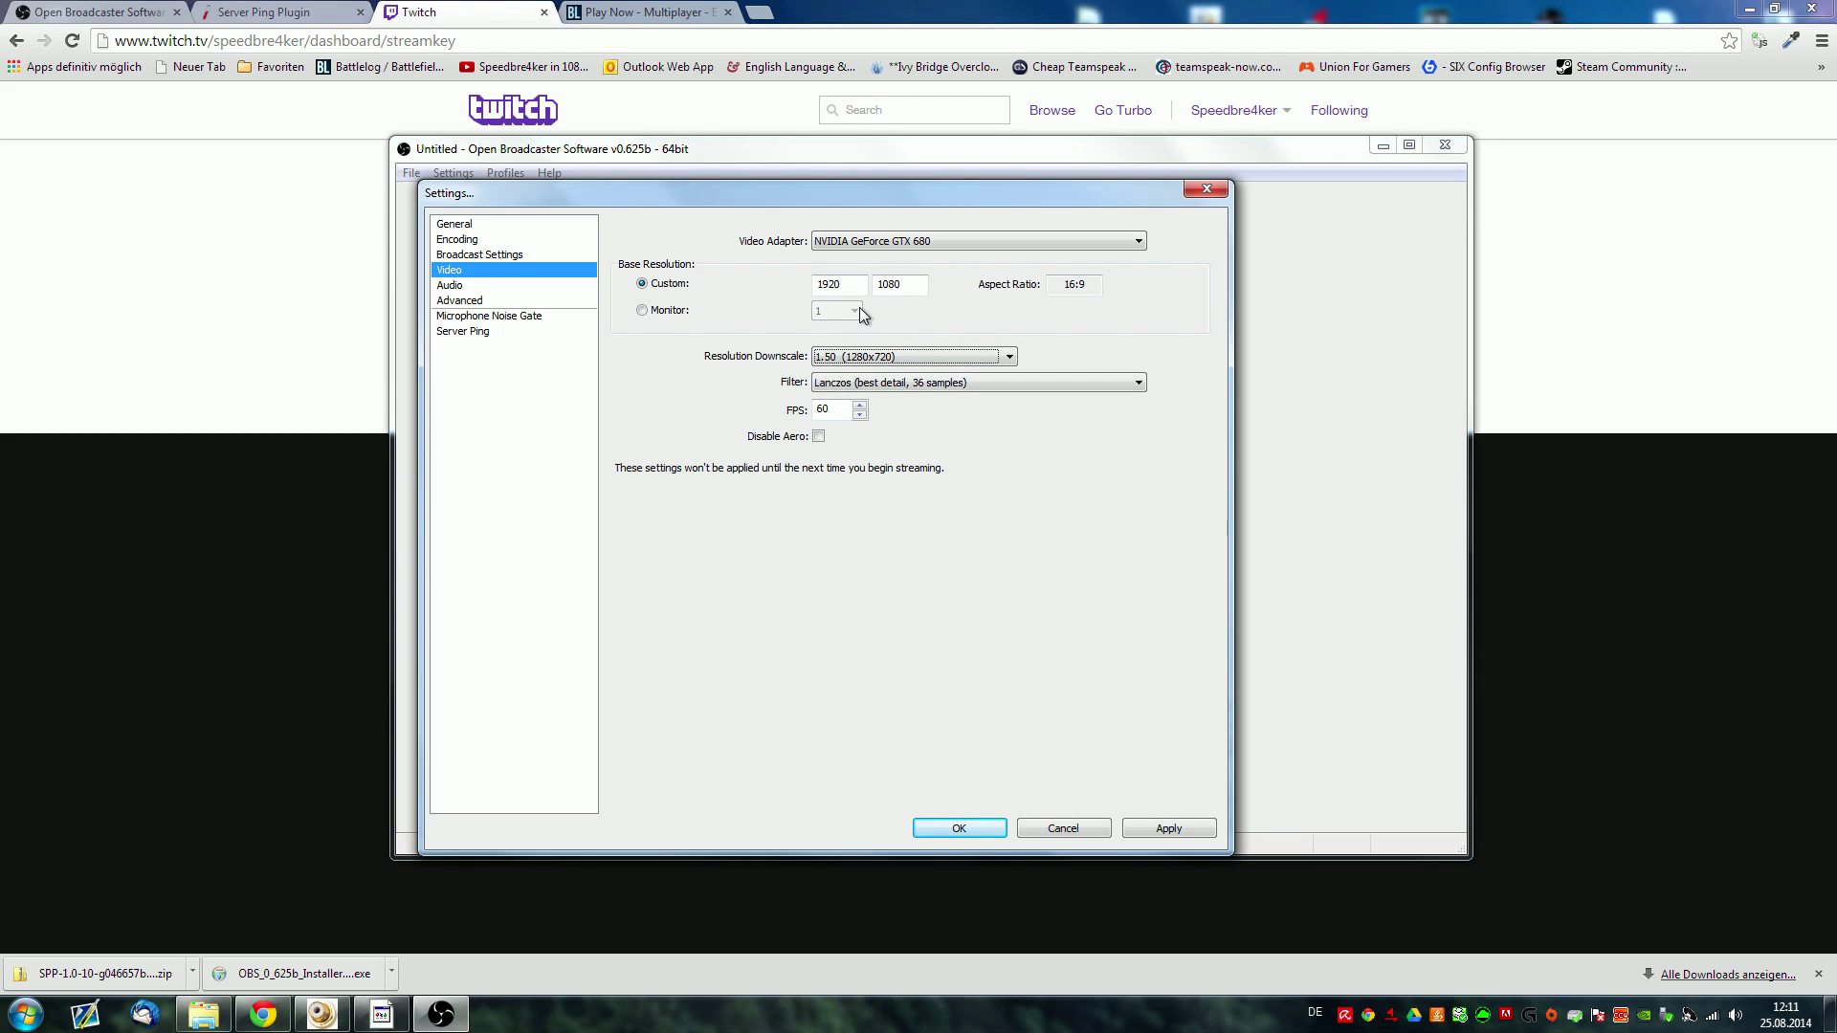
double_click(837, 284)
key("Tab")
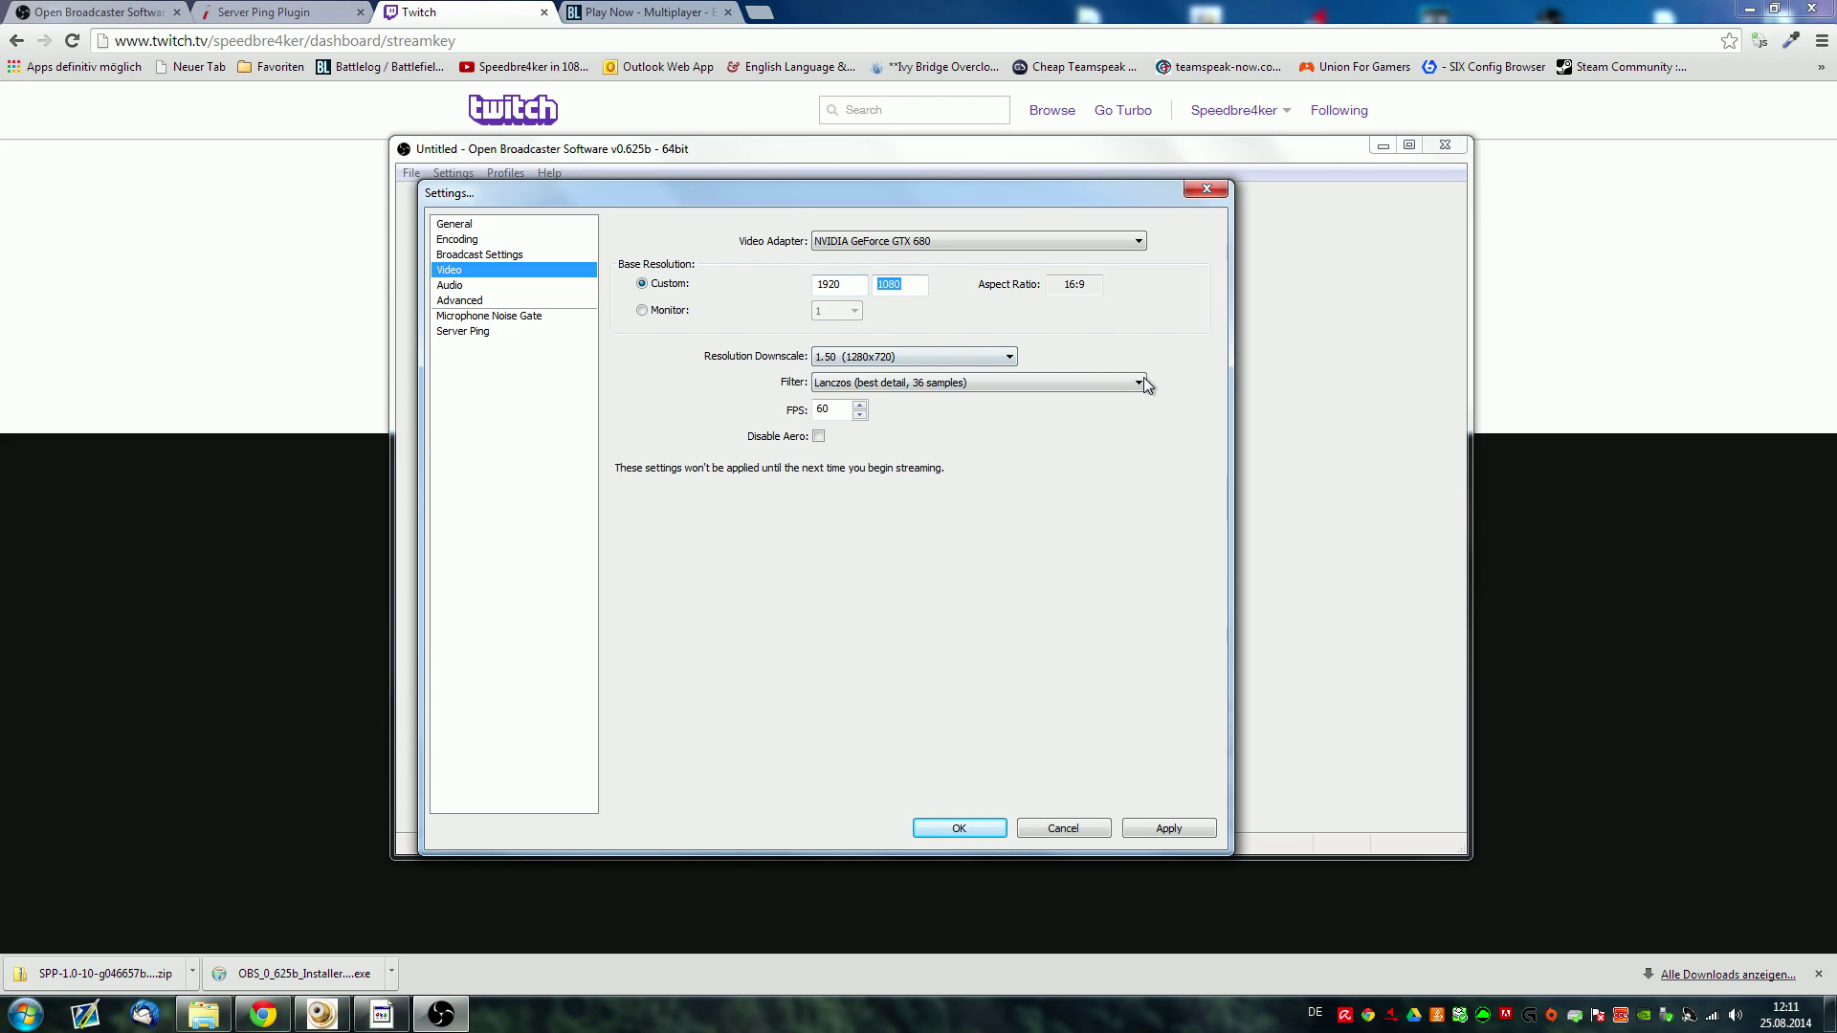
Review the downscale filter options, try Bilinear (fastest), and select Lanczos (best detail, 36 samples)
left_click(842, 385)
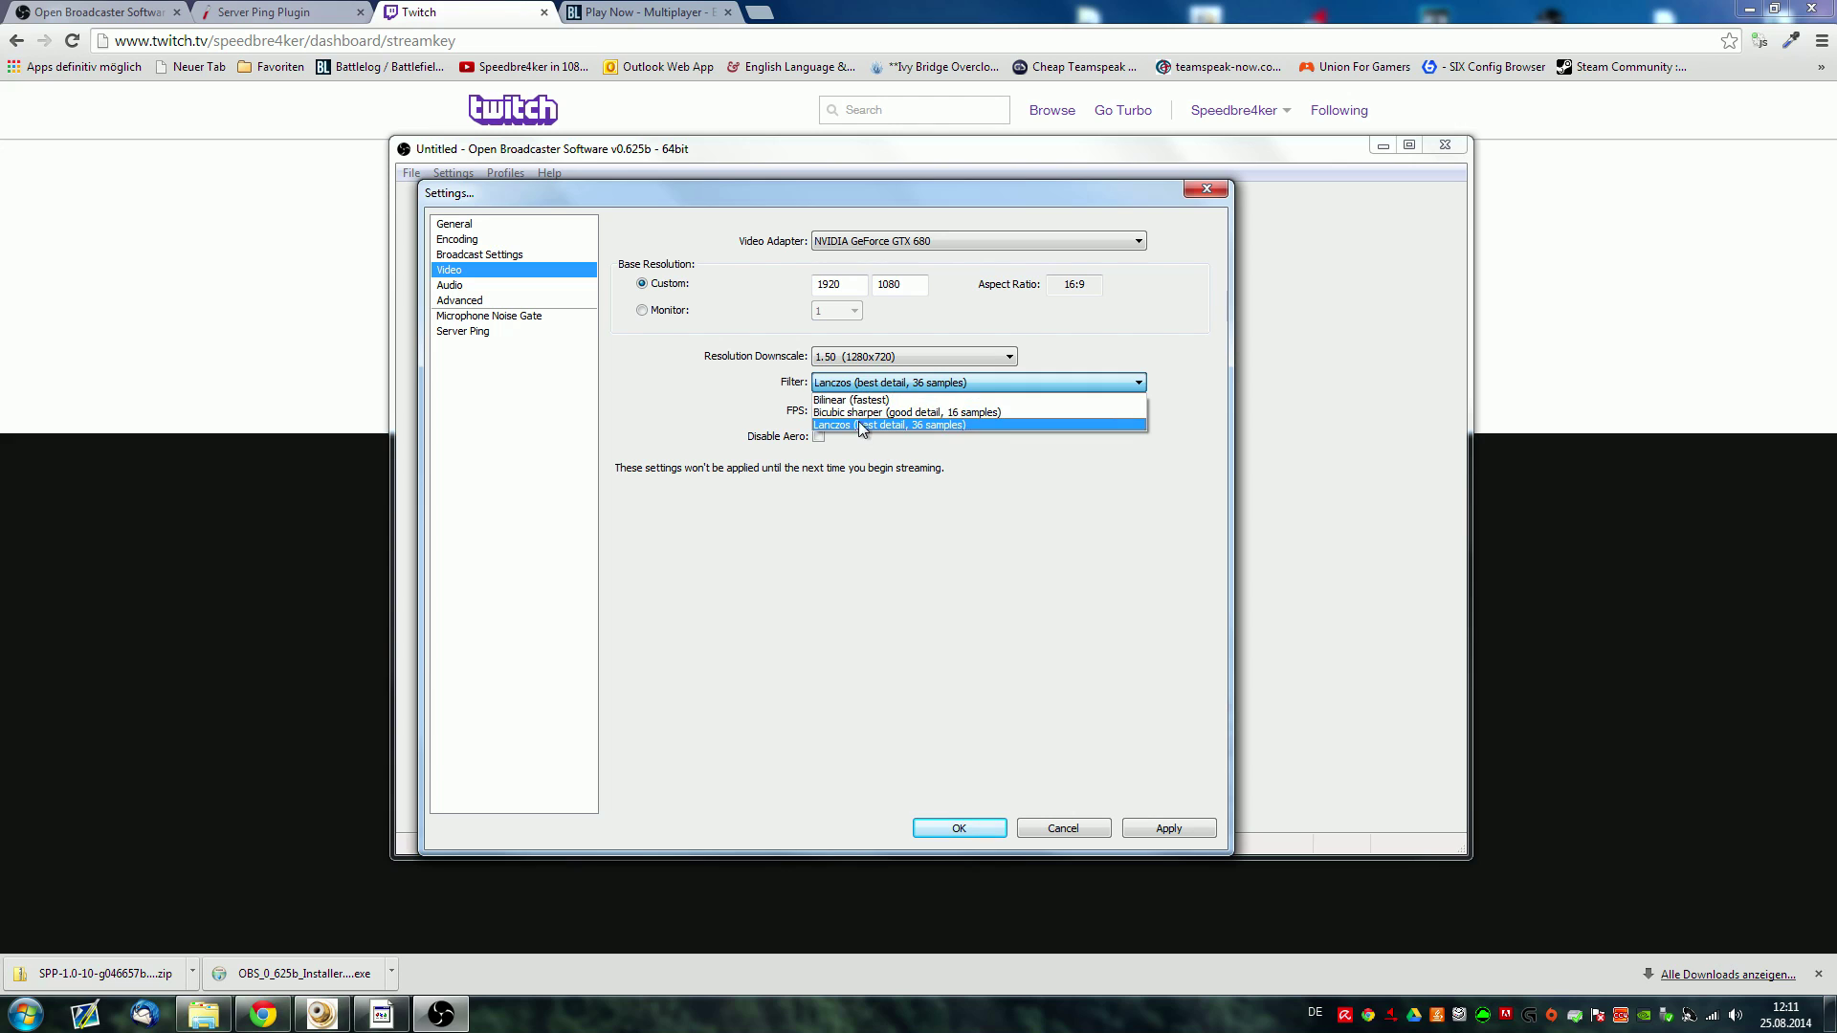
left_click(817, 425)
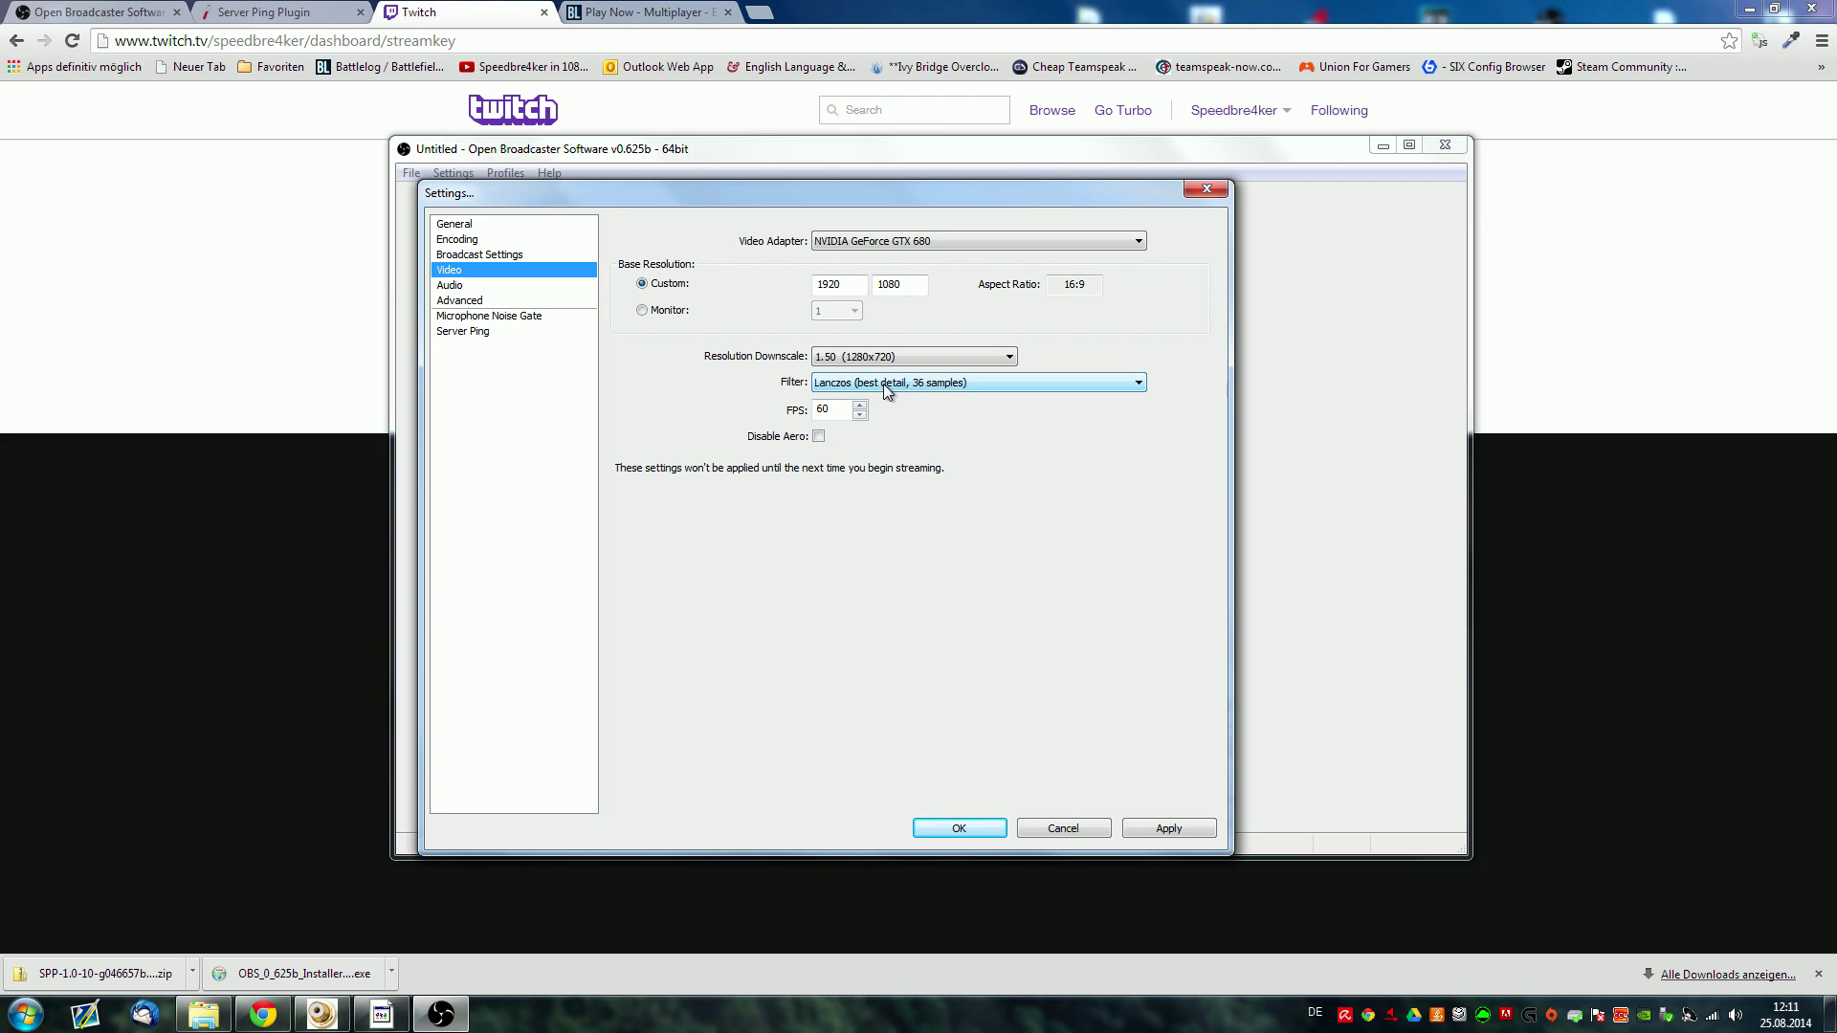
left_click(878, 384)
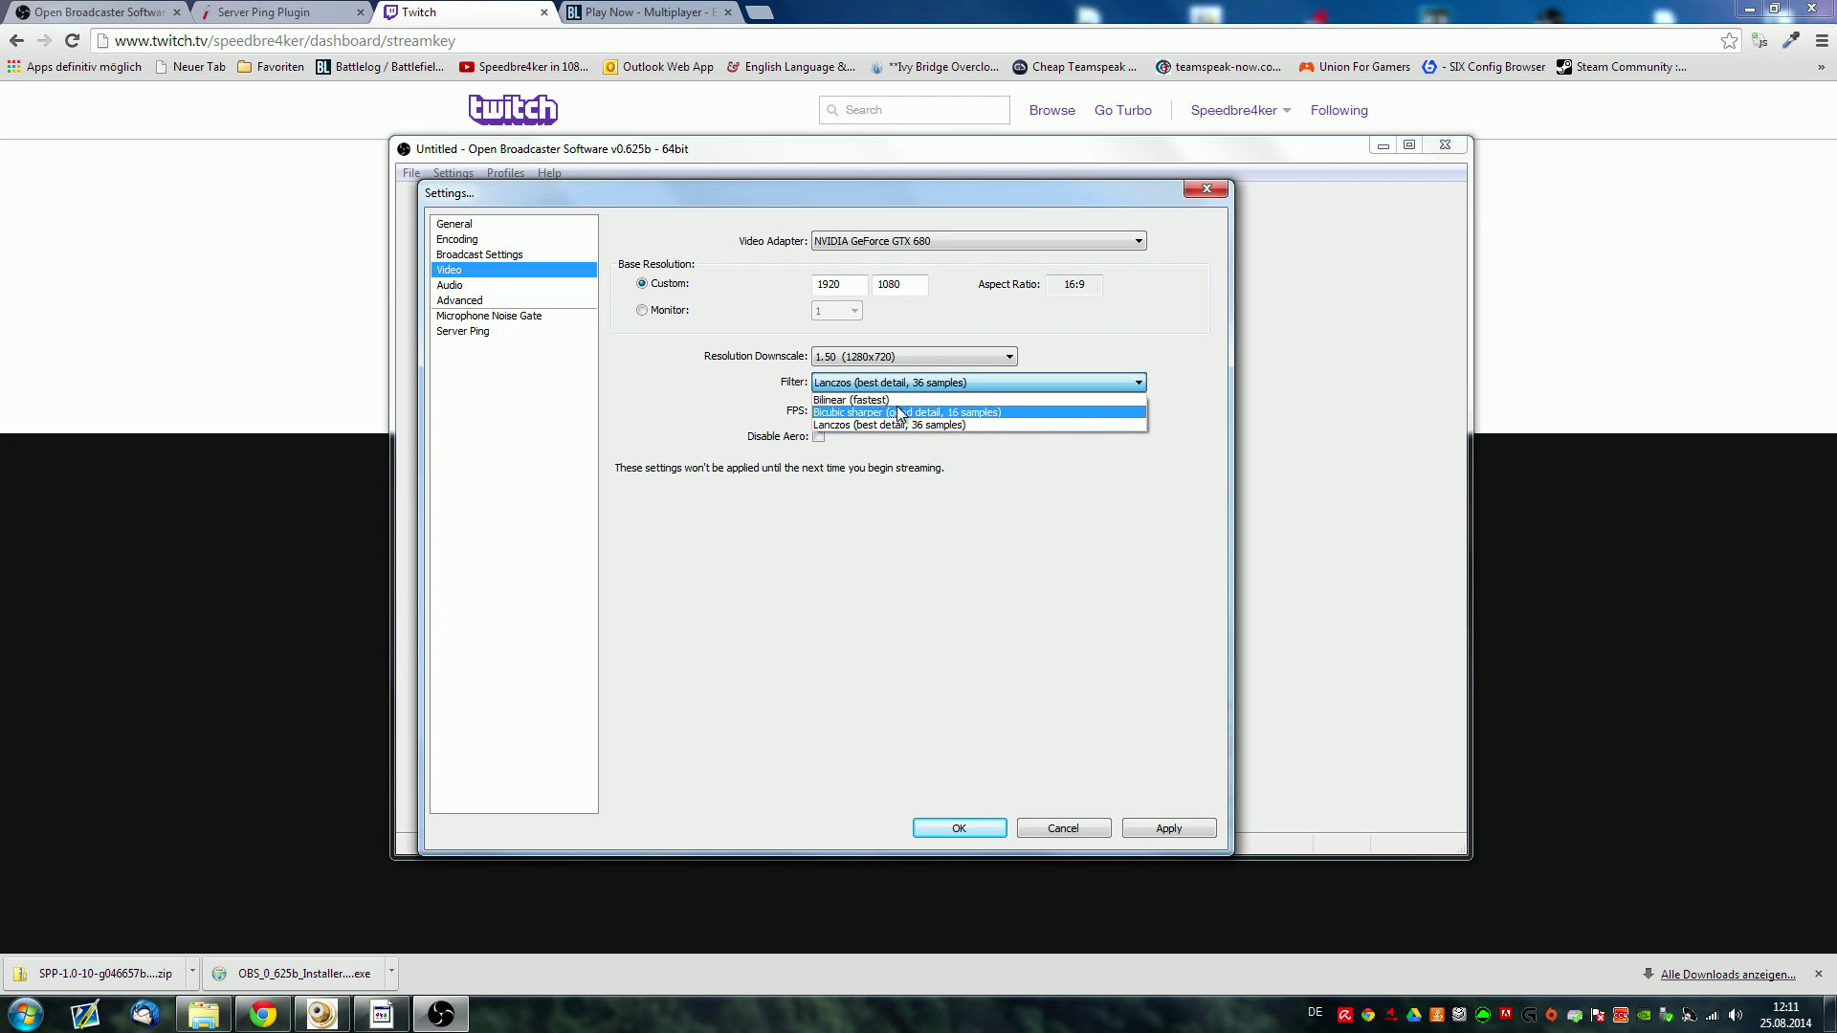
left_click(872, 400)
left_click(873, 383)
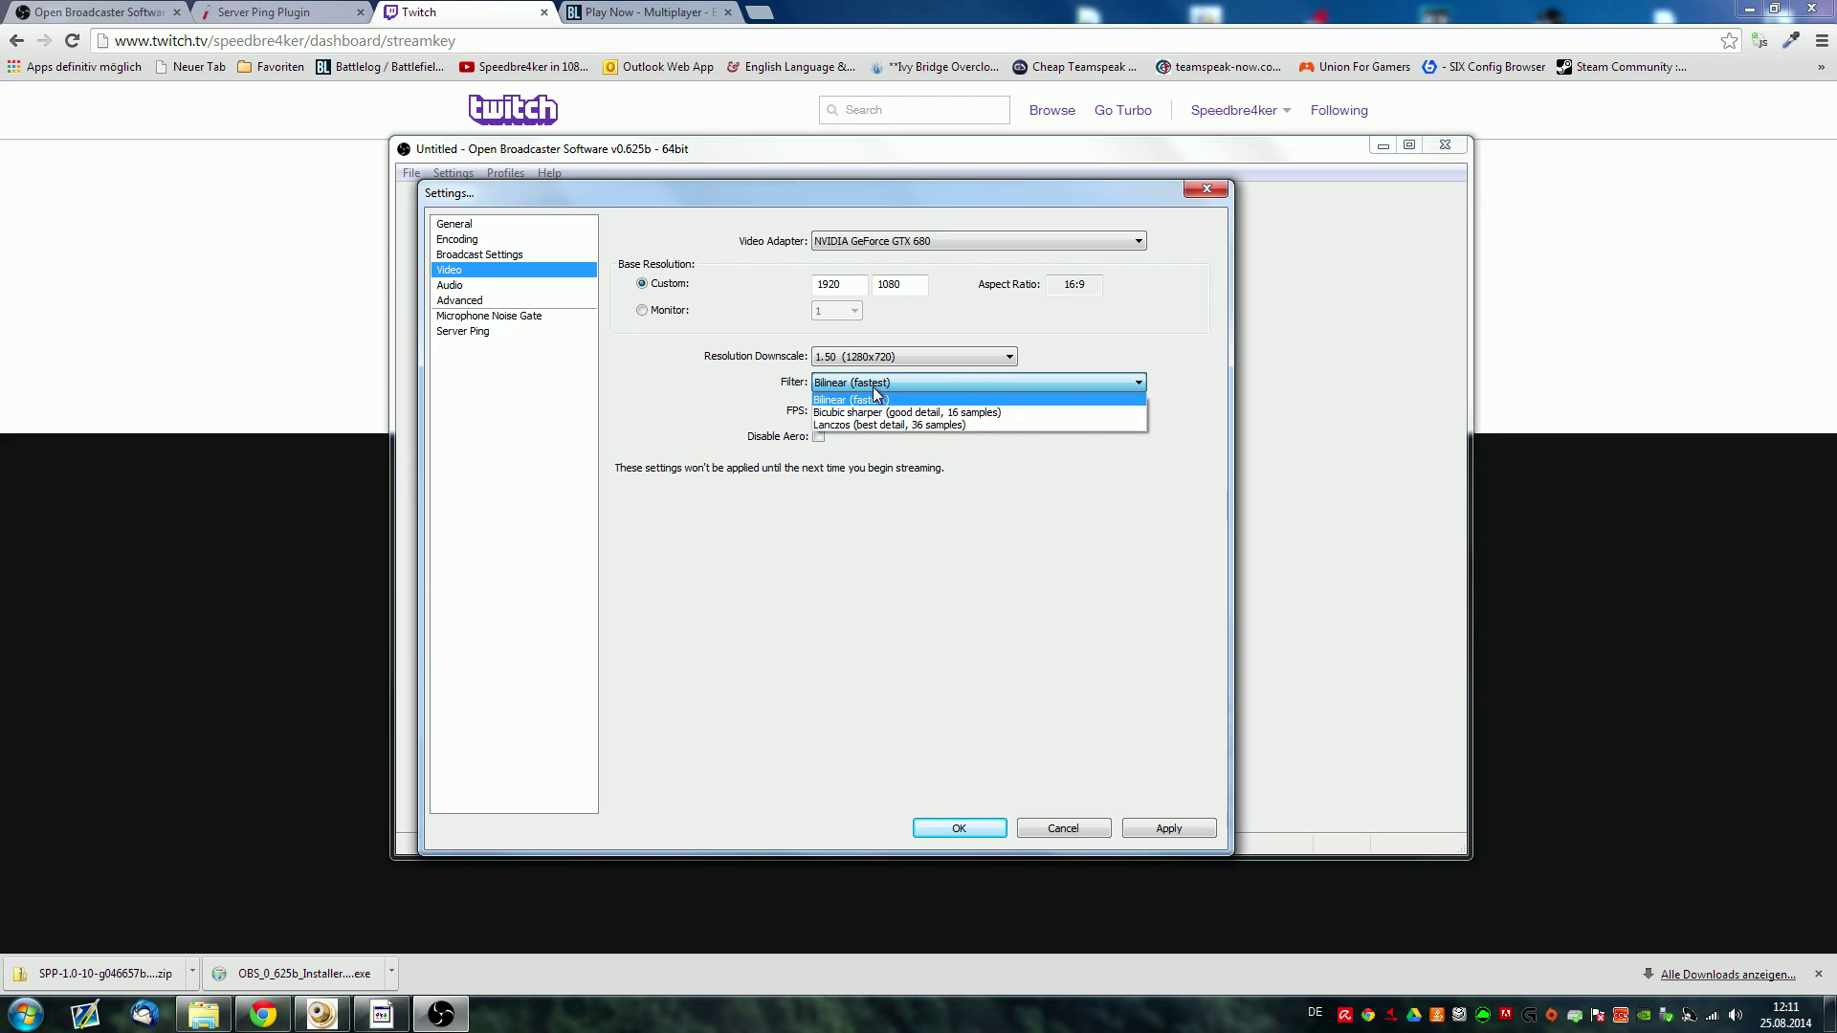
left_click(858, 424)
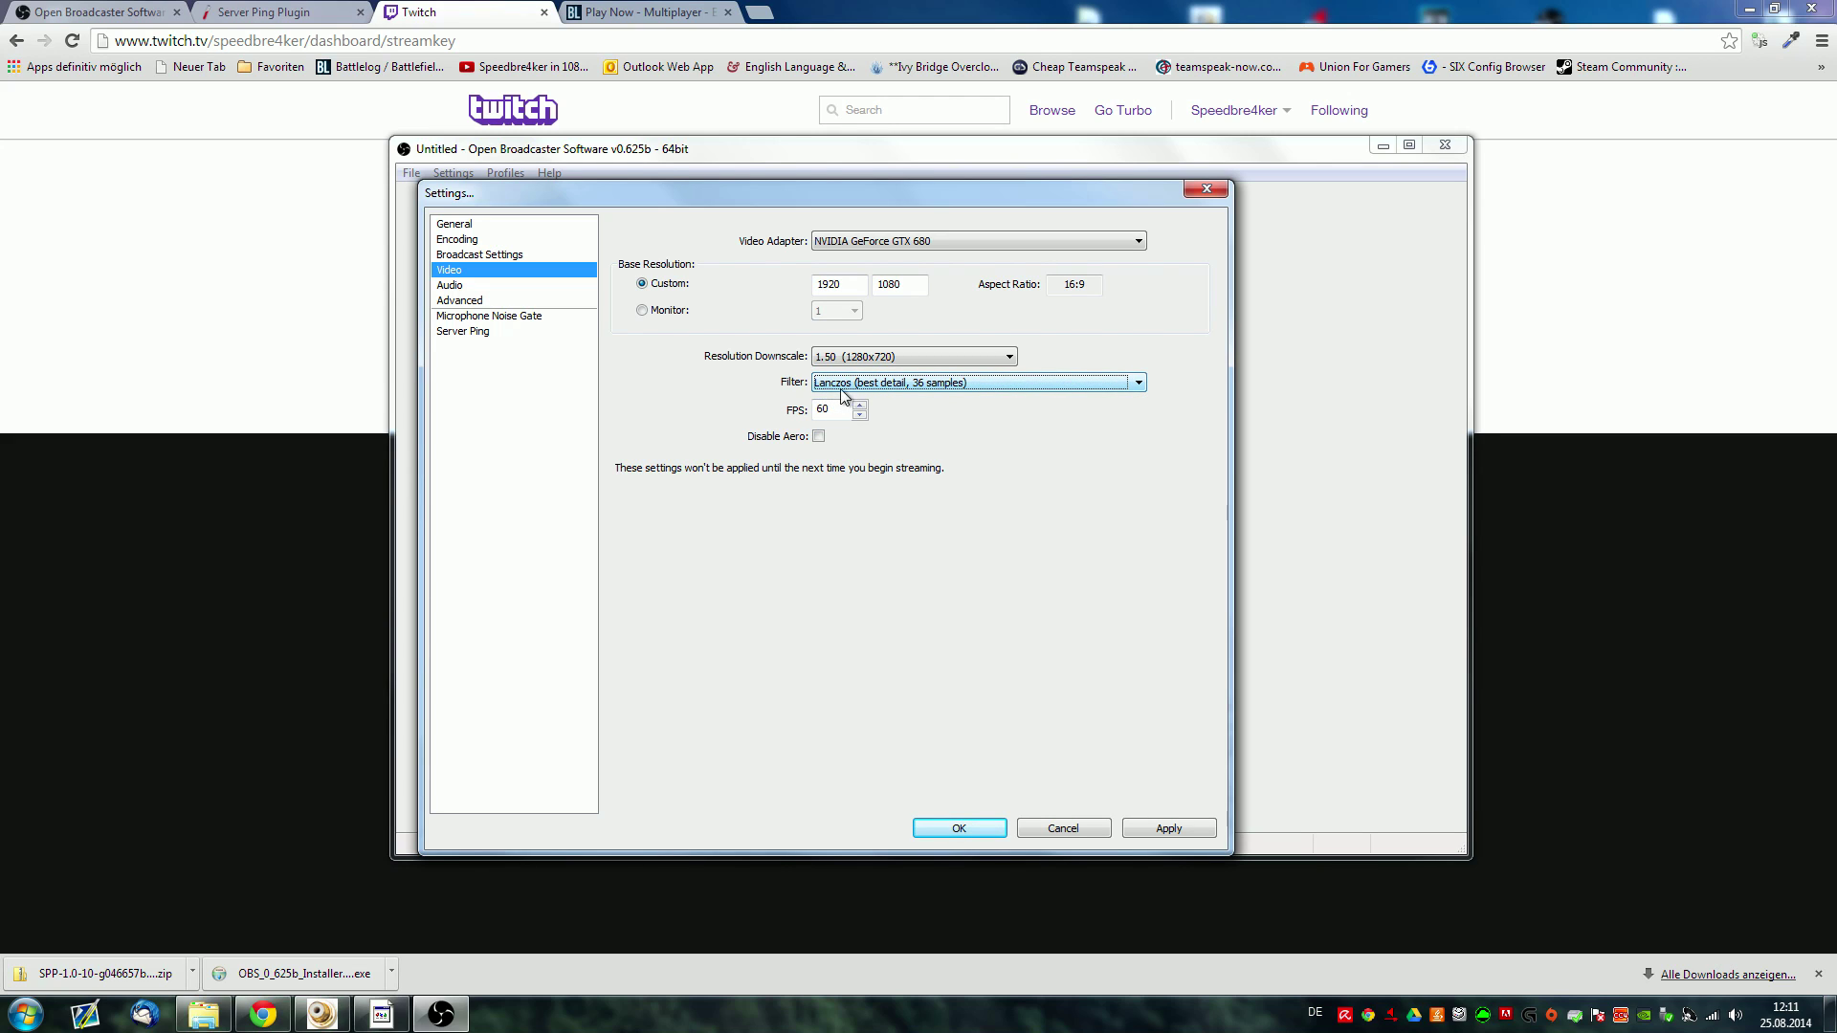
Turn on Disable Aero with the frame rate at 60 FPS, and save the video changes while switching to the audio settings
key("Tab")
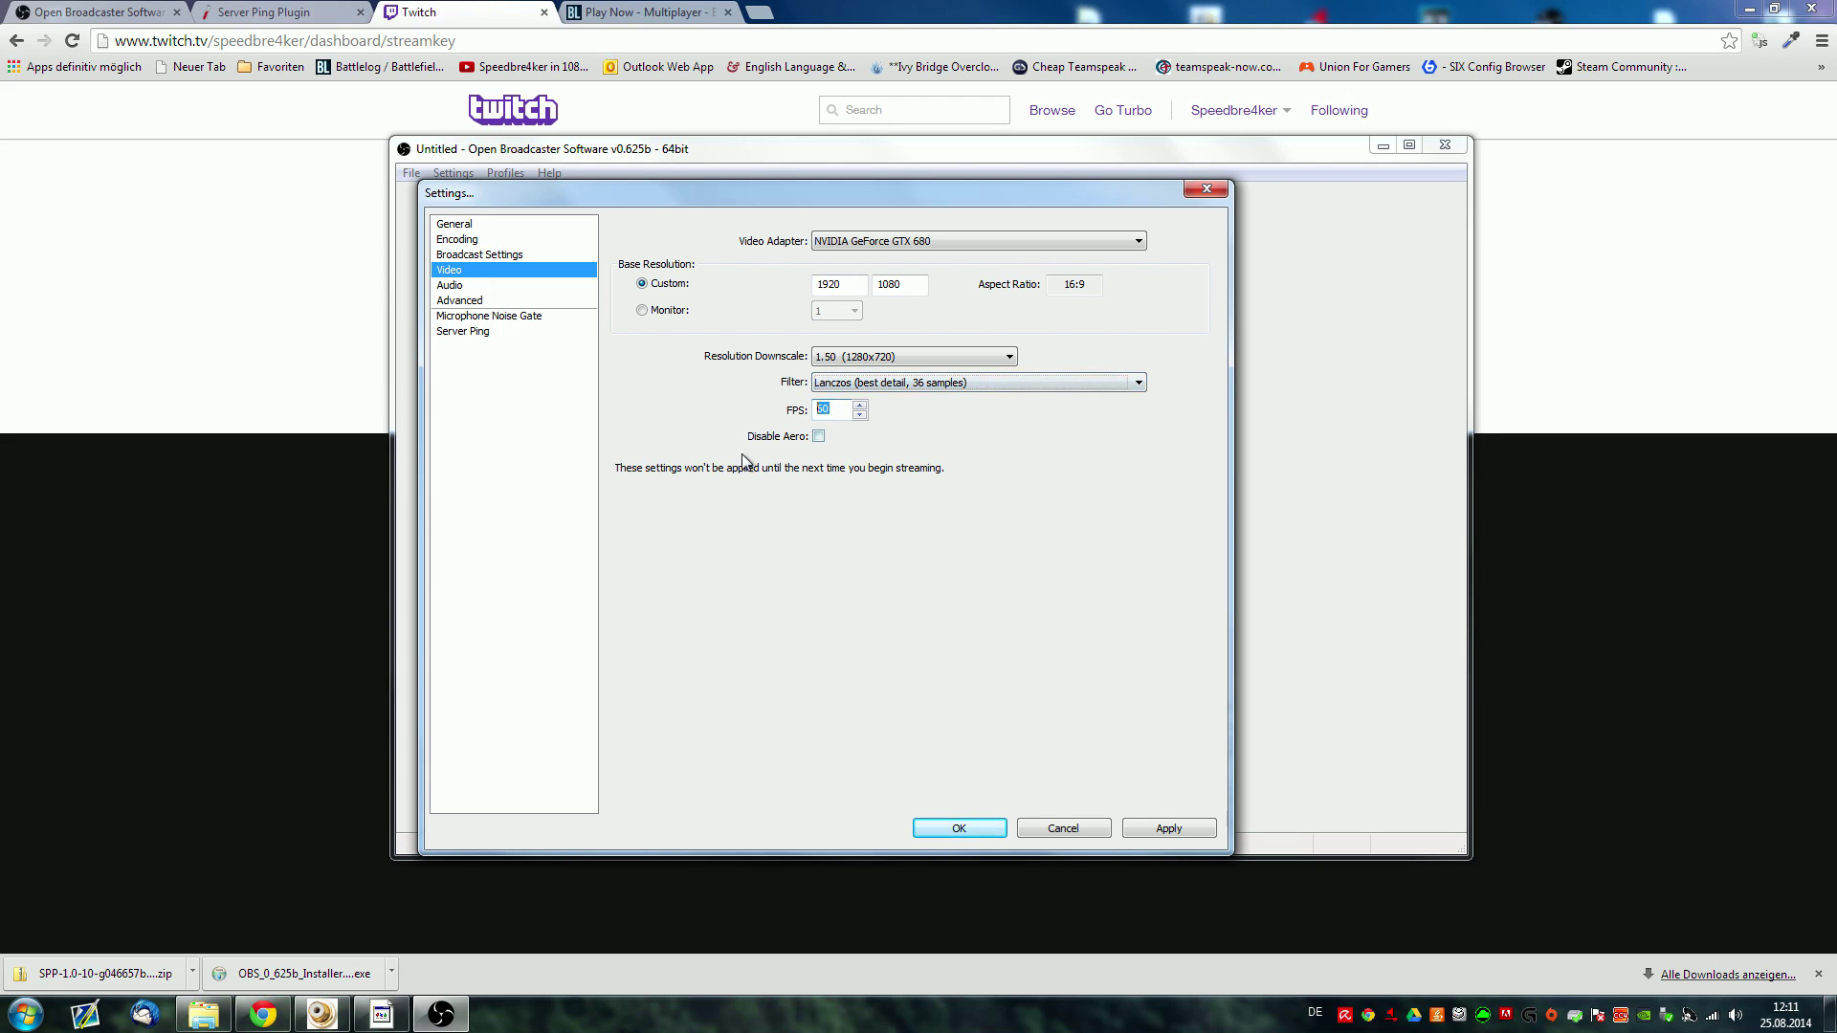
left_click(820, 440)
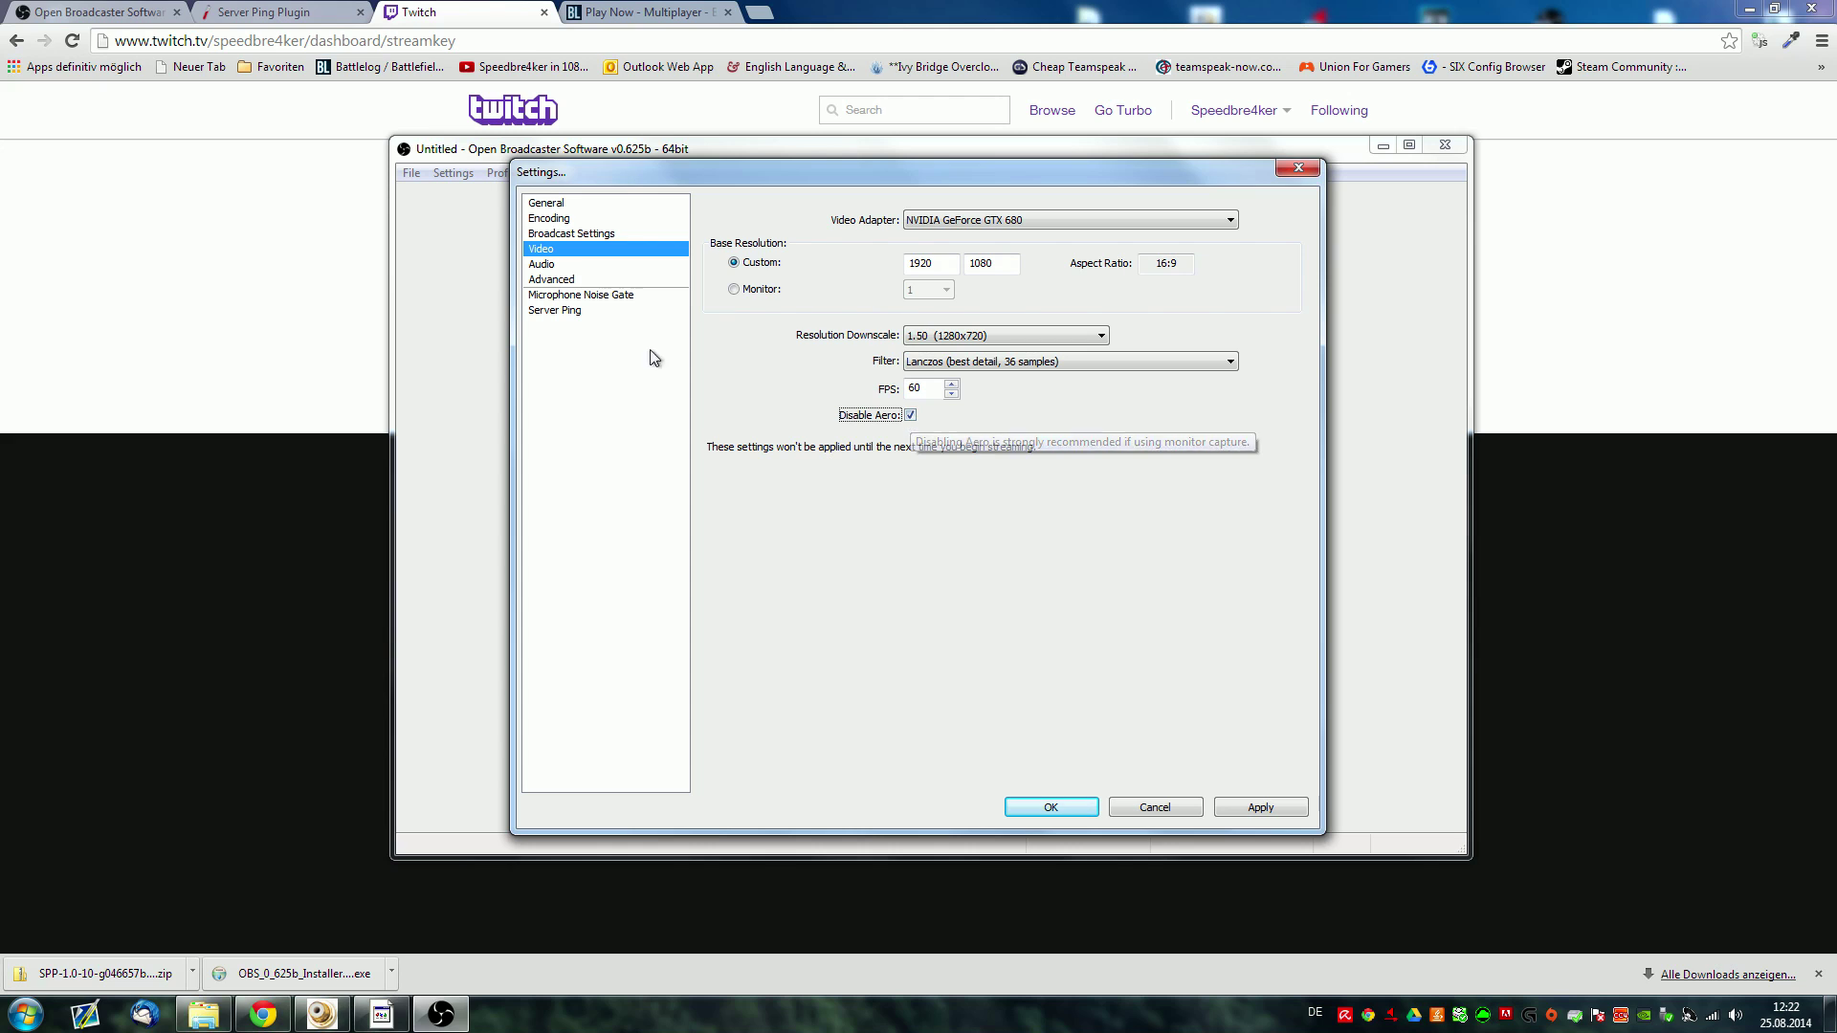
left_click(585, 266)
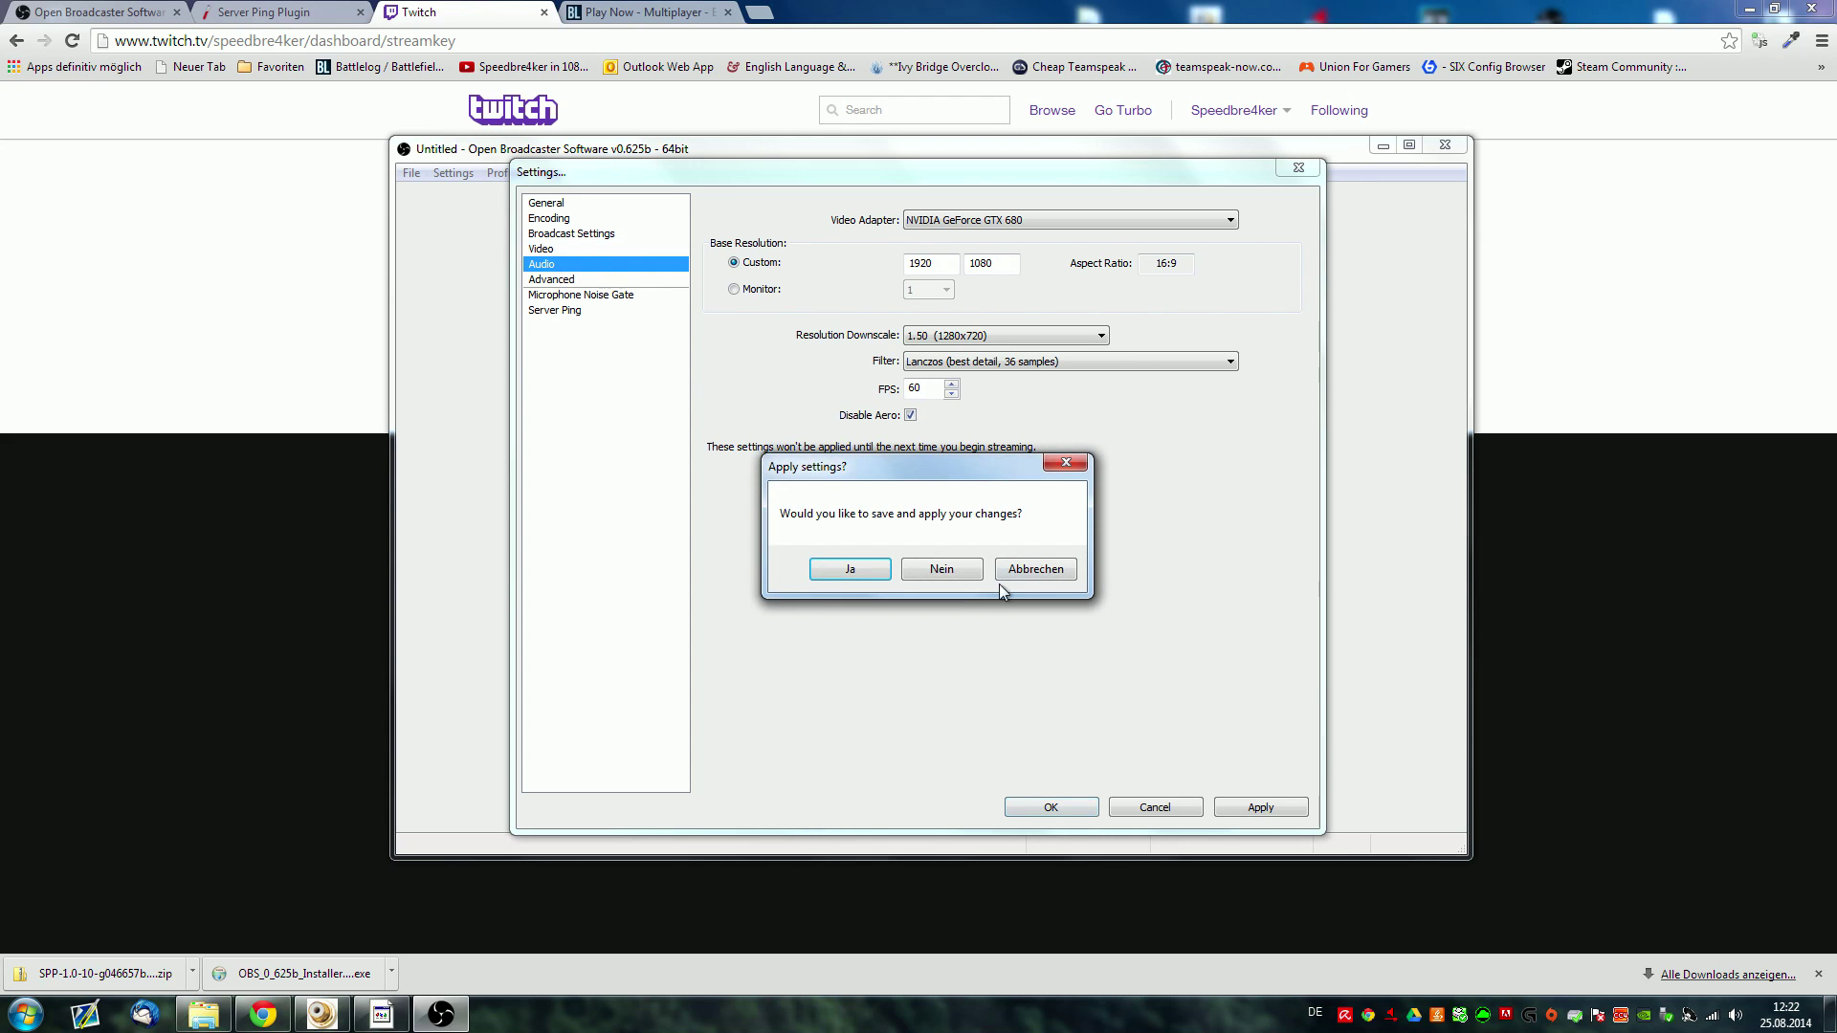
left_click(853, 567)
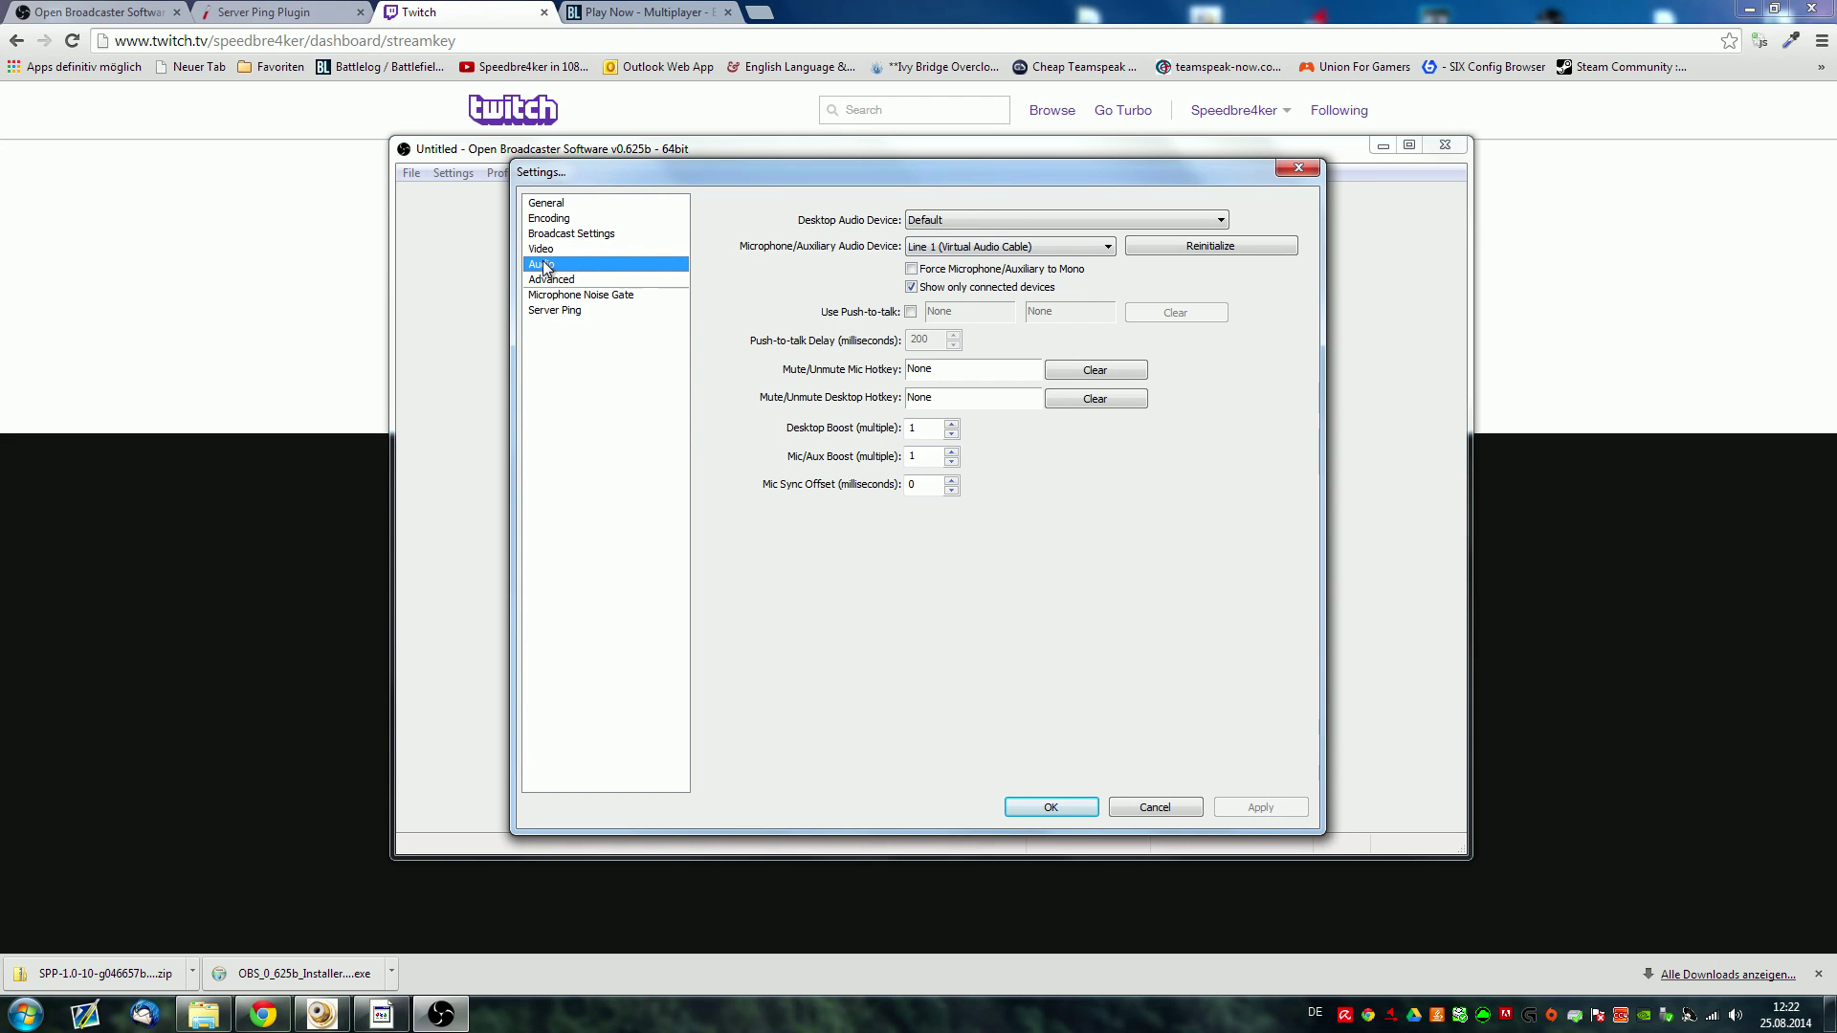
Set the desktop audio device to Lautsprecher (3- Logitech G35 Headset) and save the change while switching to the advanced settings
left_click(1000, 215)
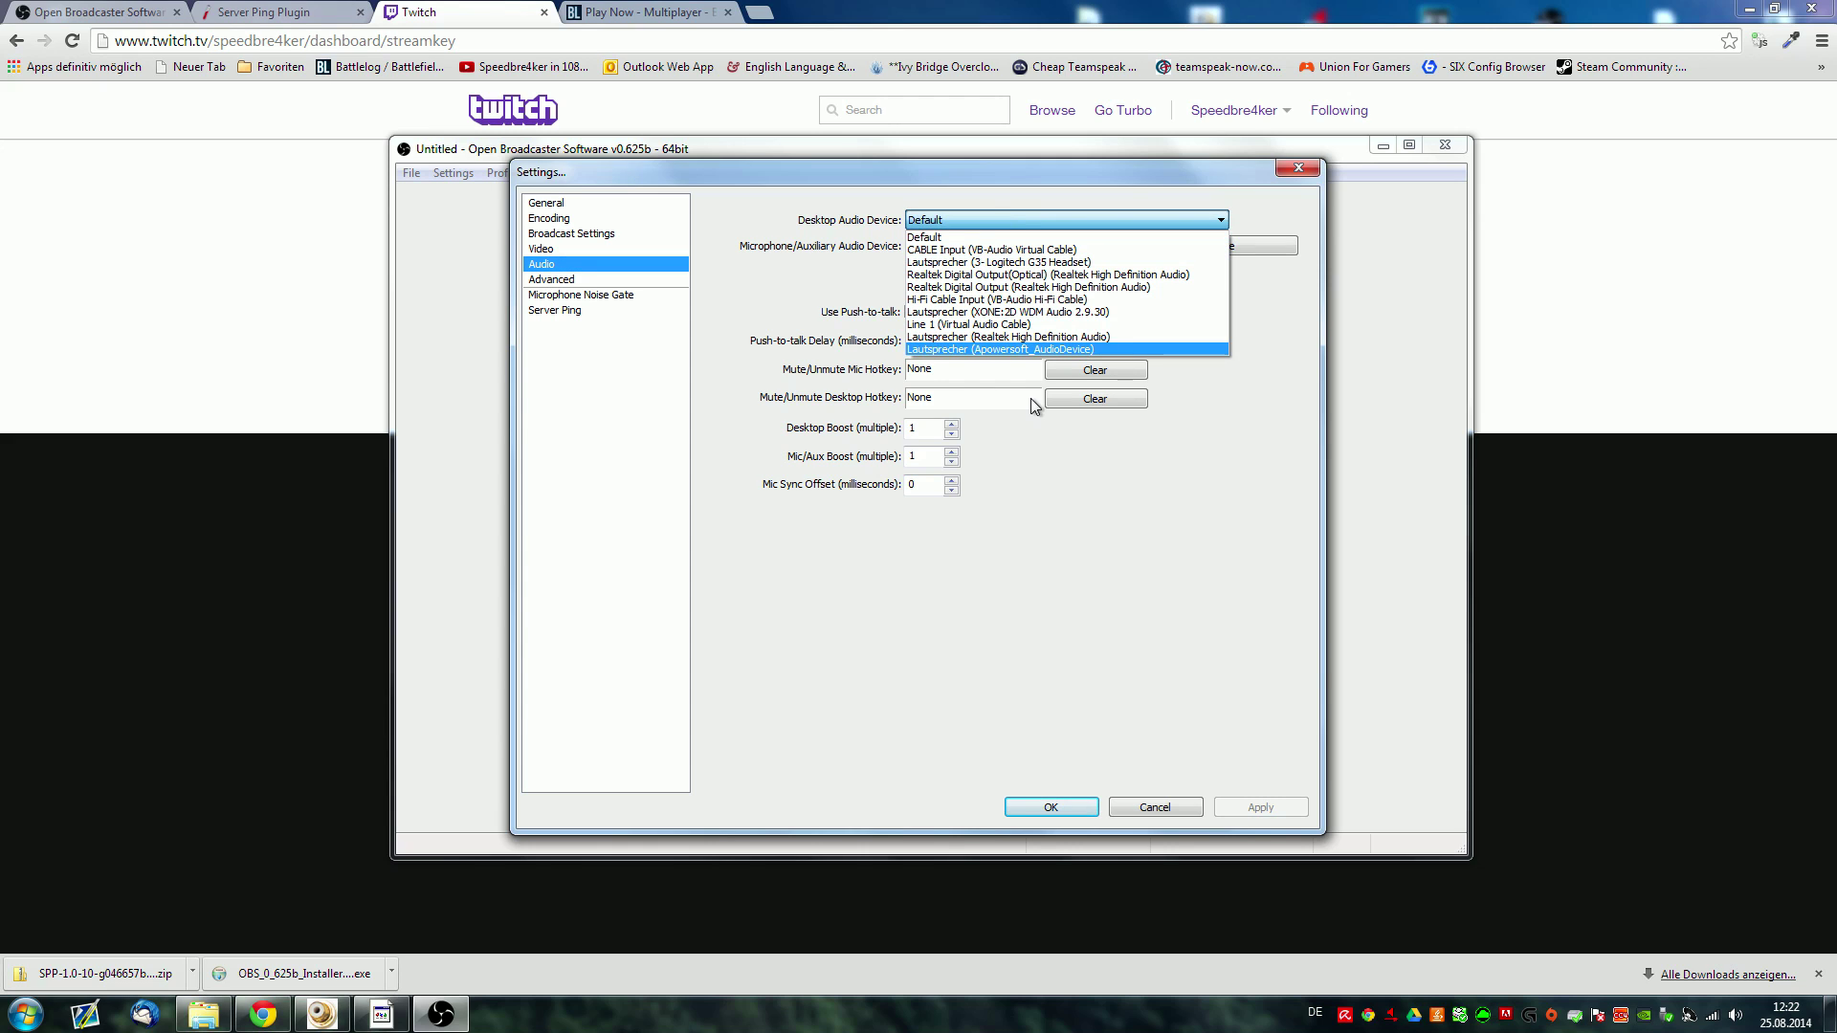
left_click(984, 218)
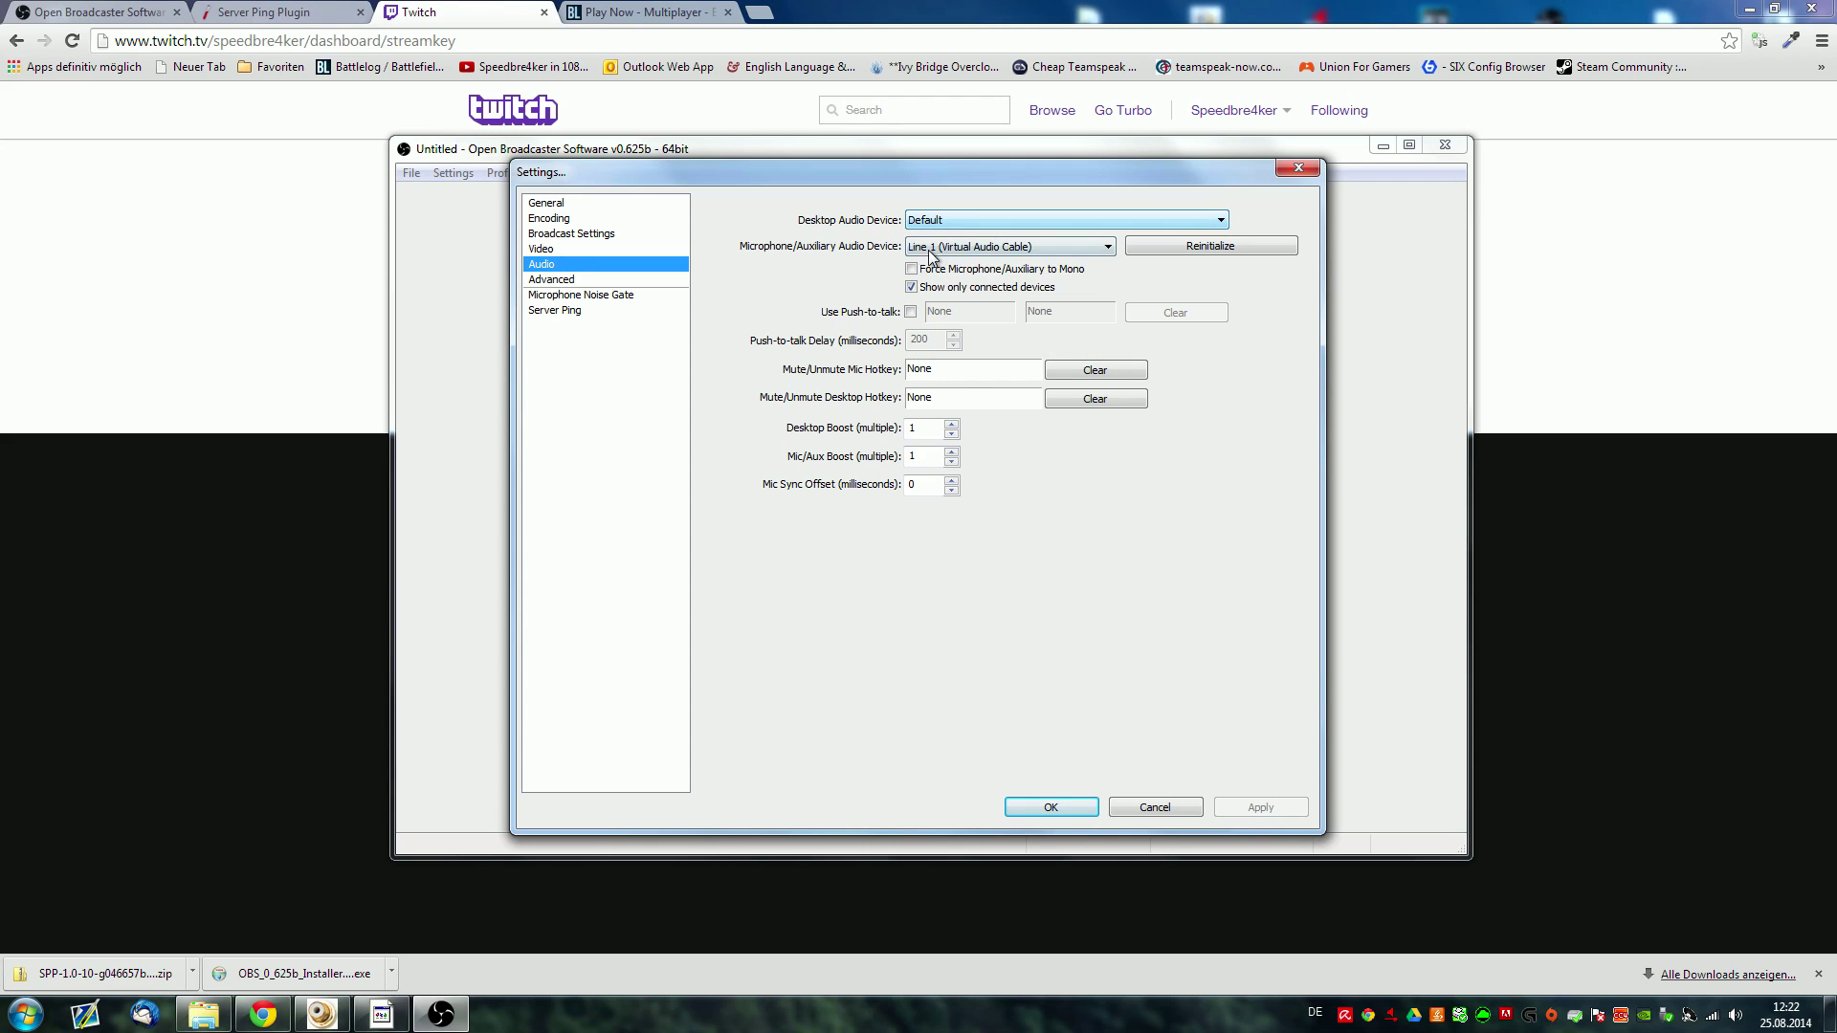
left_click(932, 248)
left_click(951, 216)
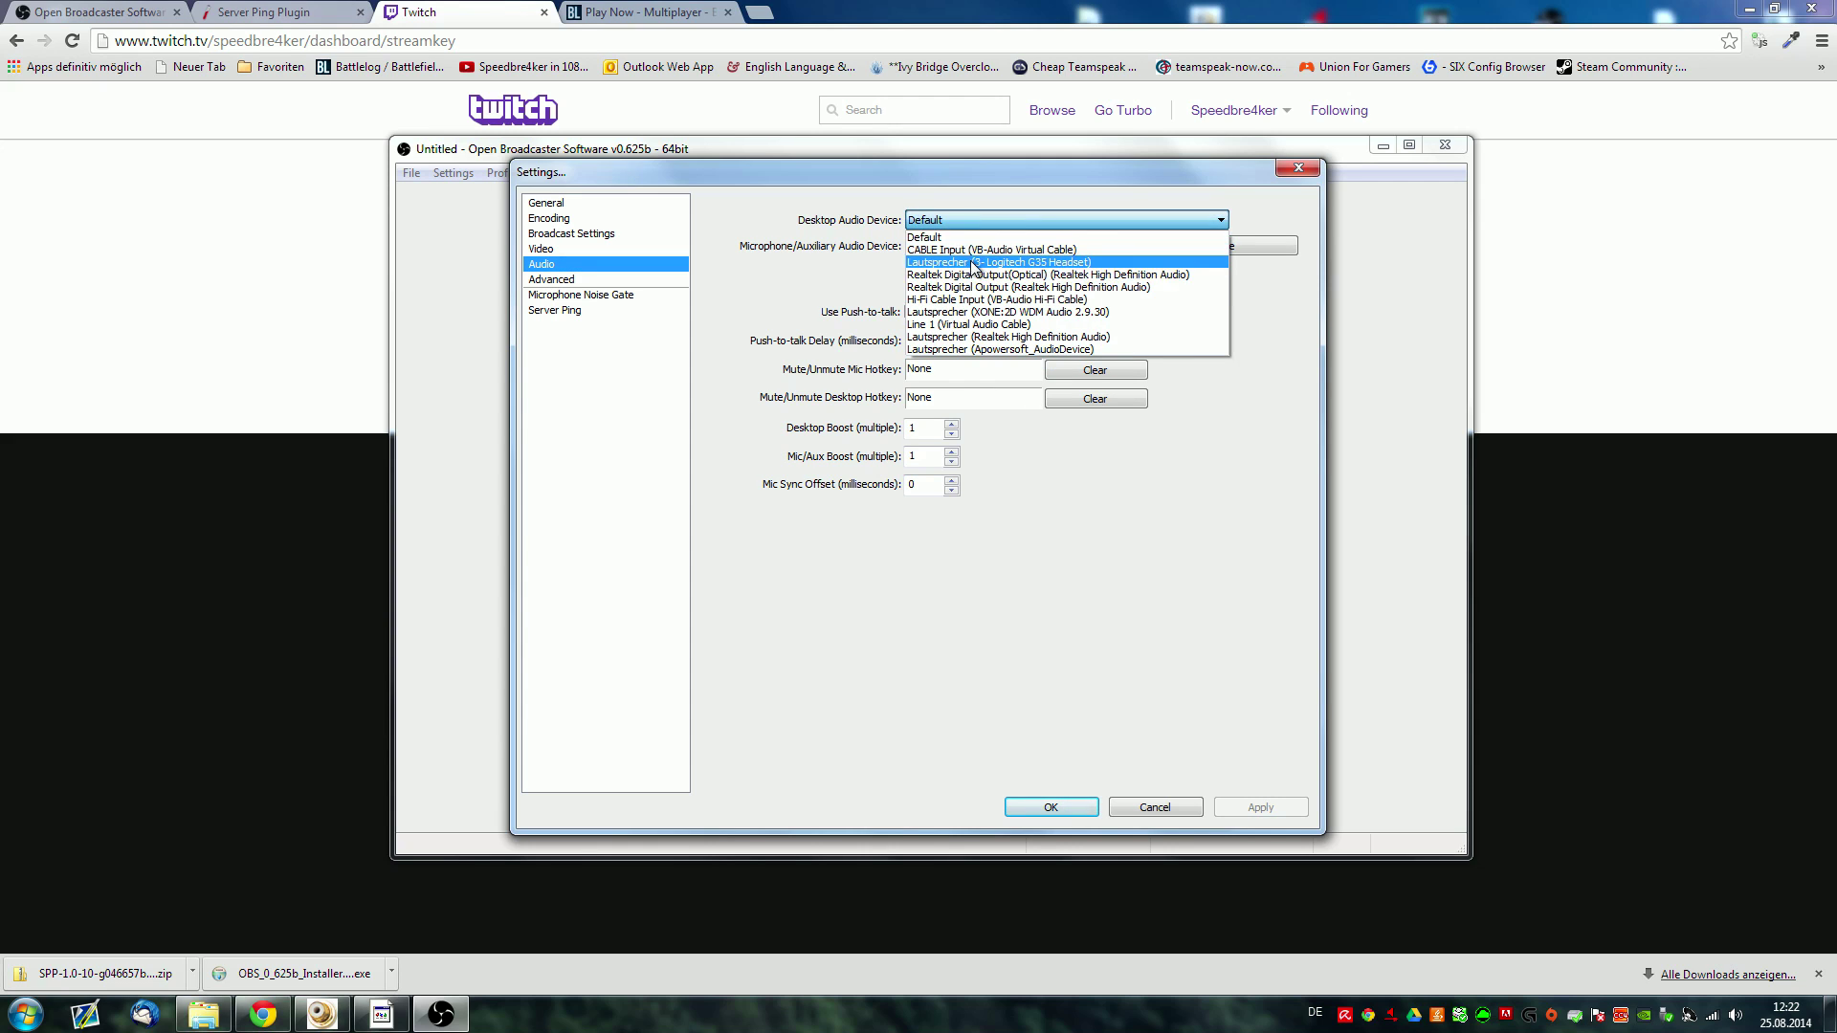
left_click(947, 262)
left_click(939, 222)
left_click(947, 217)
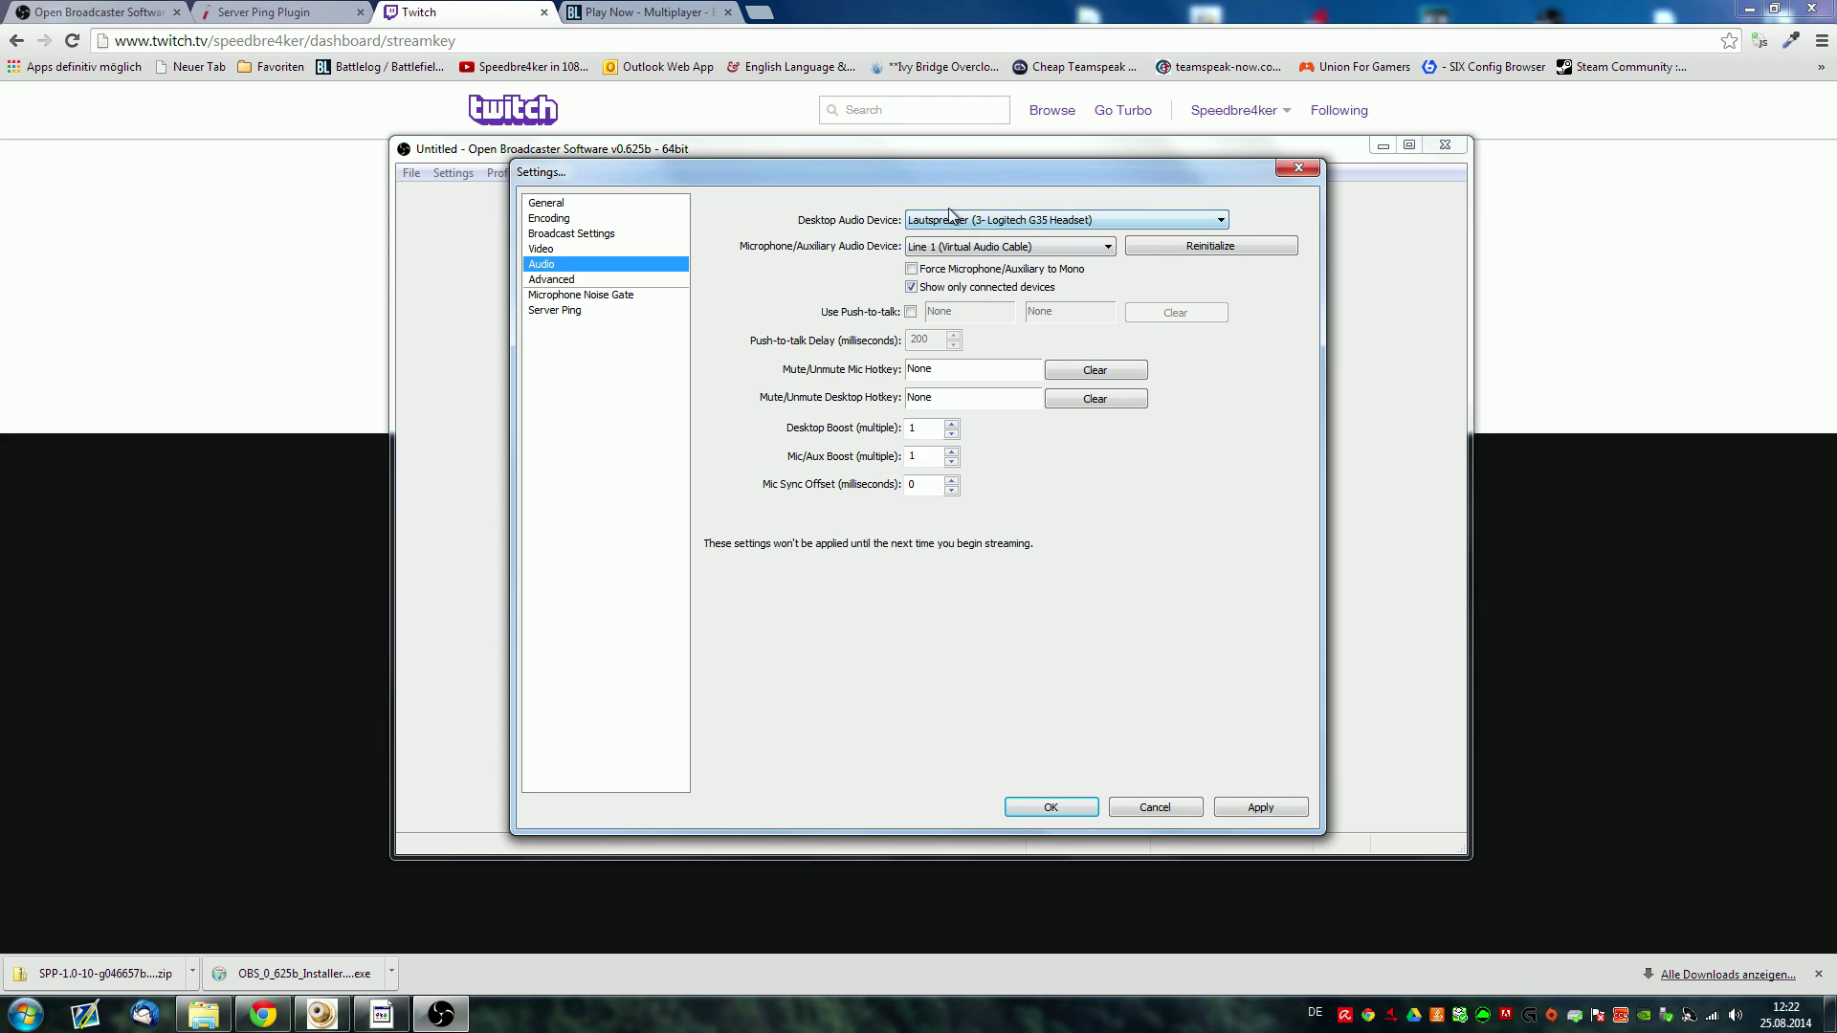
left_click(1013, 220)
left_click(734, 301)
left_click(565, 279)
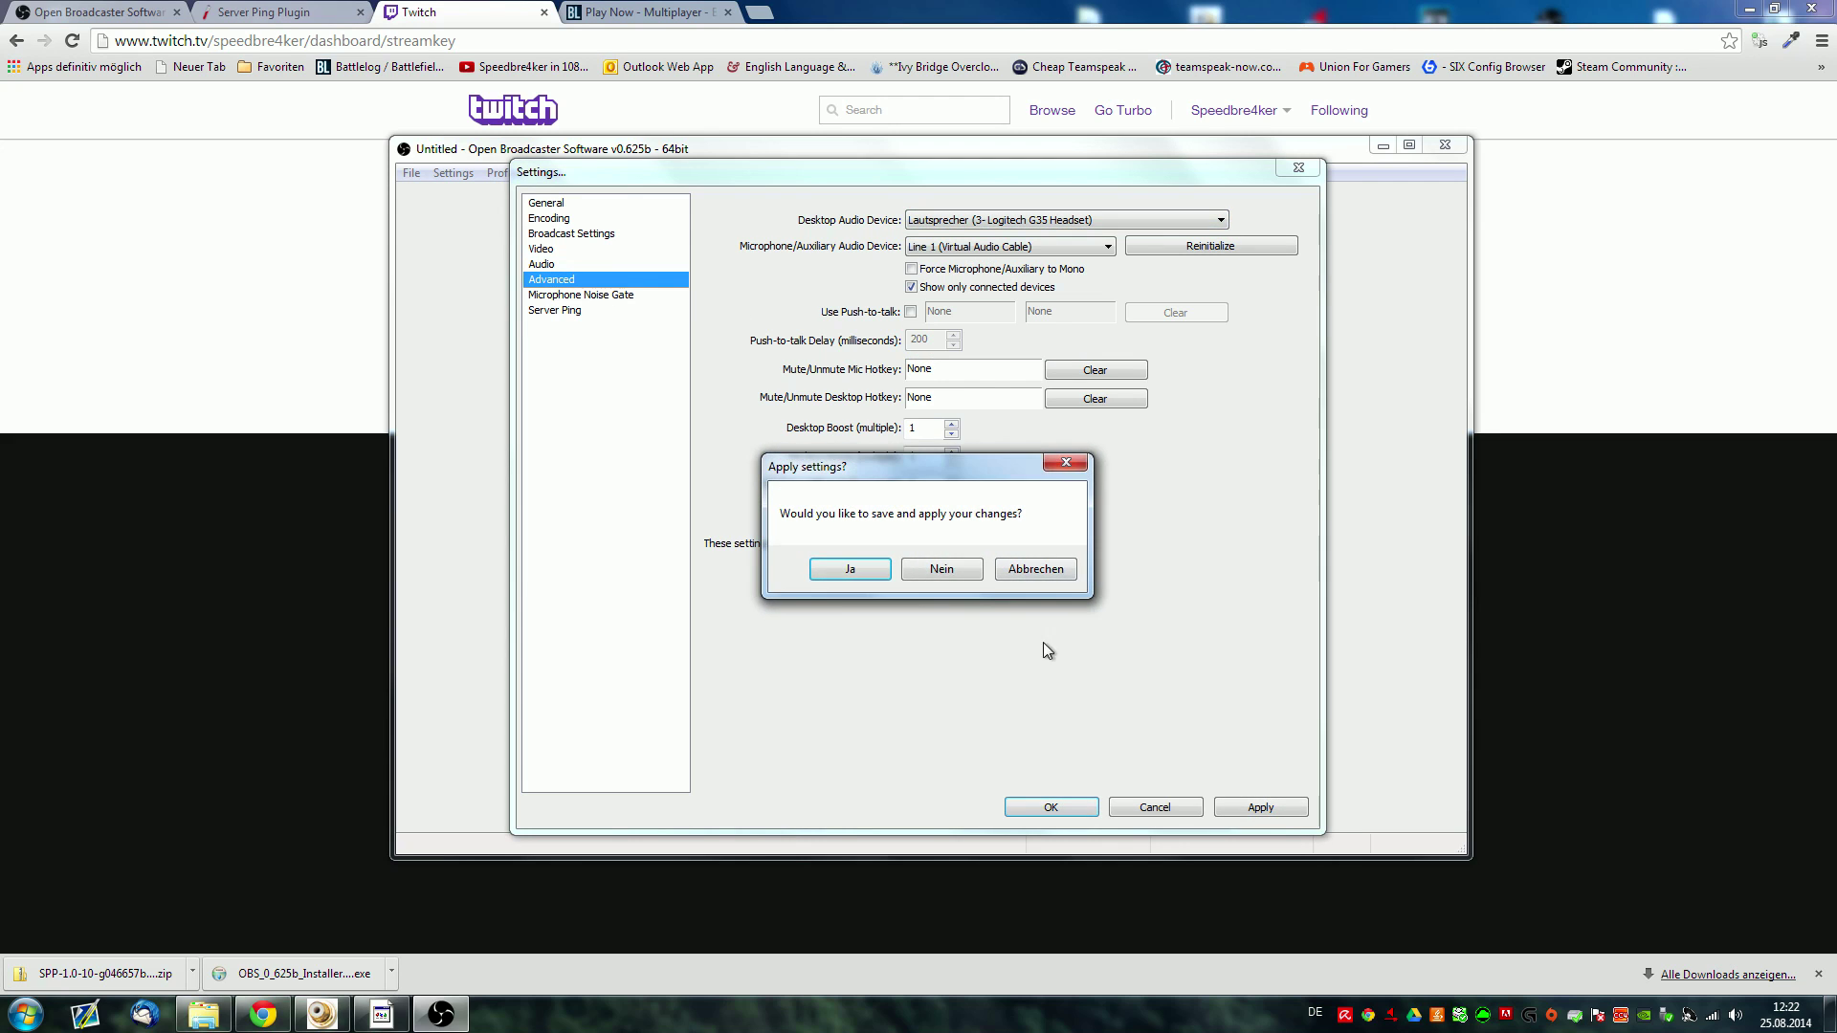
left_click(849, 568)
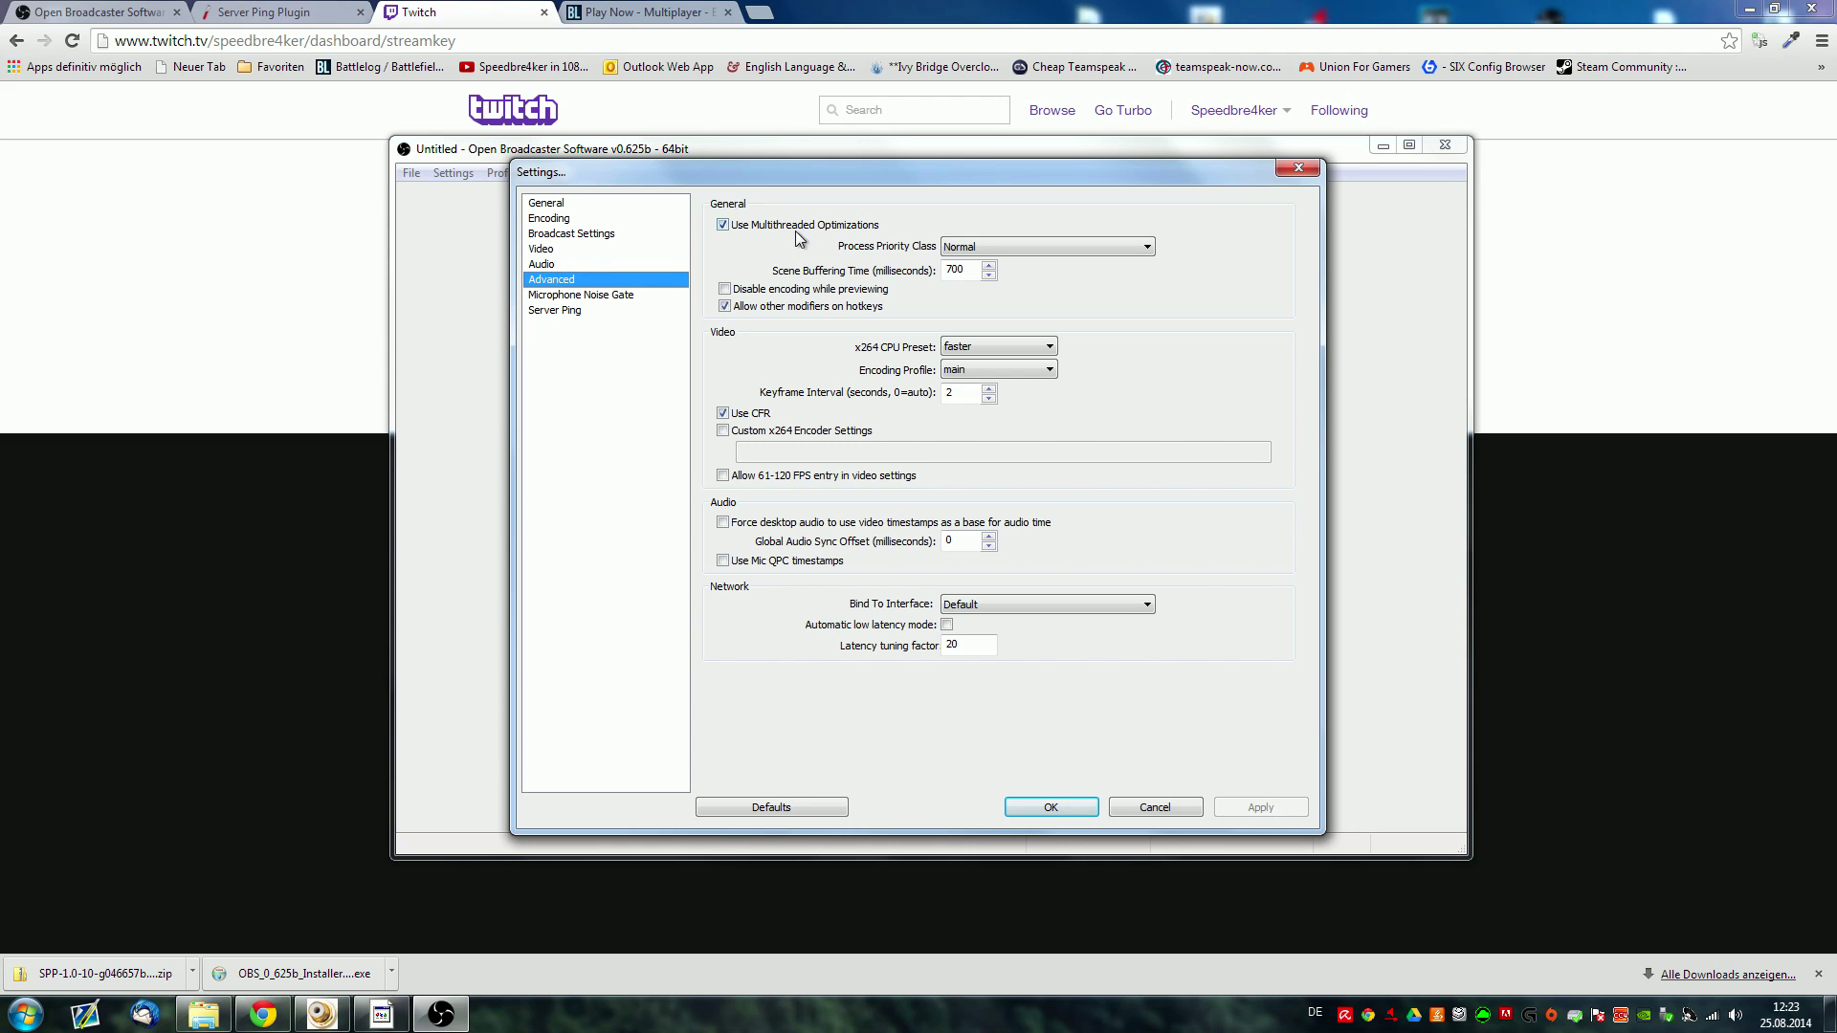
Review the process priority classes and select Normal
left_click(989, 244)
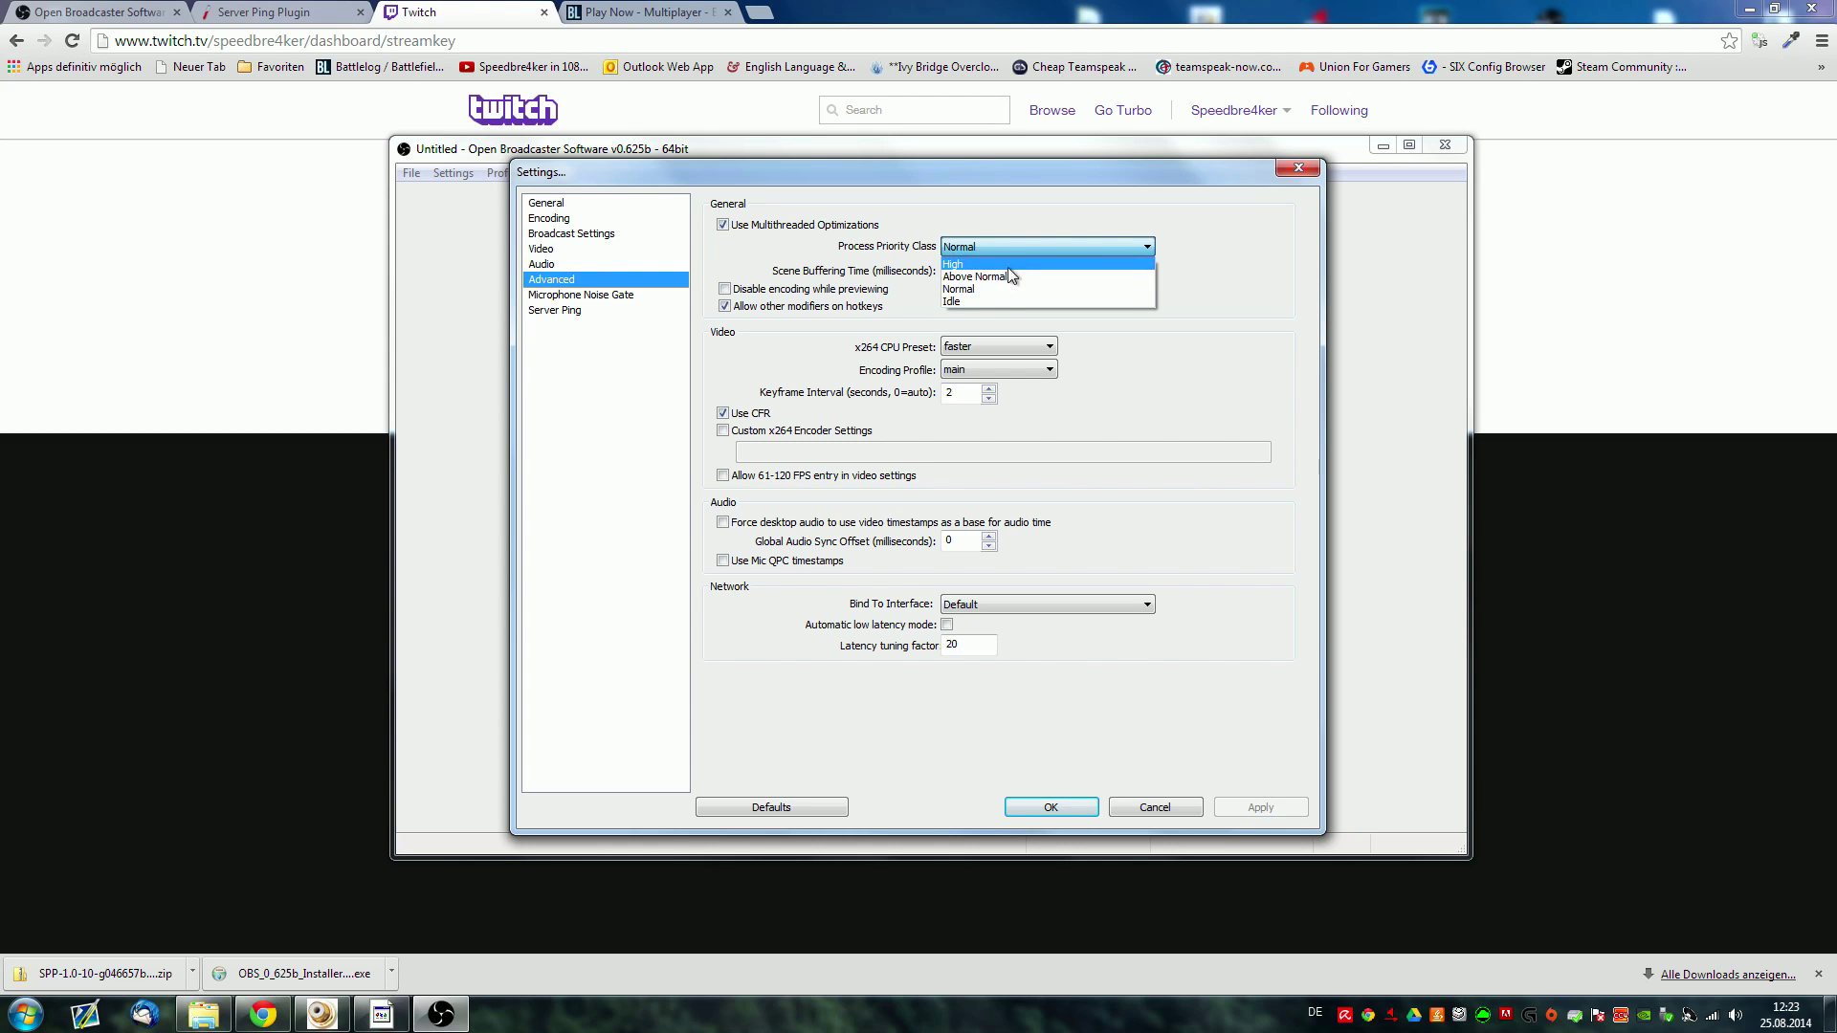
left_click(1004, 285)
left_click(980, 247)
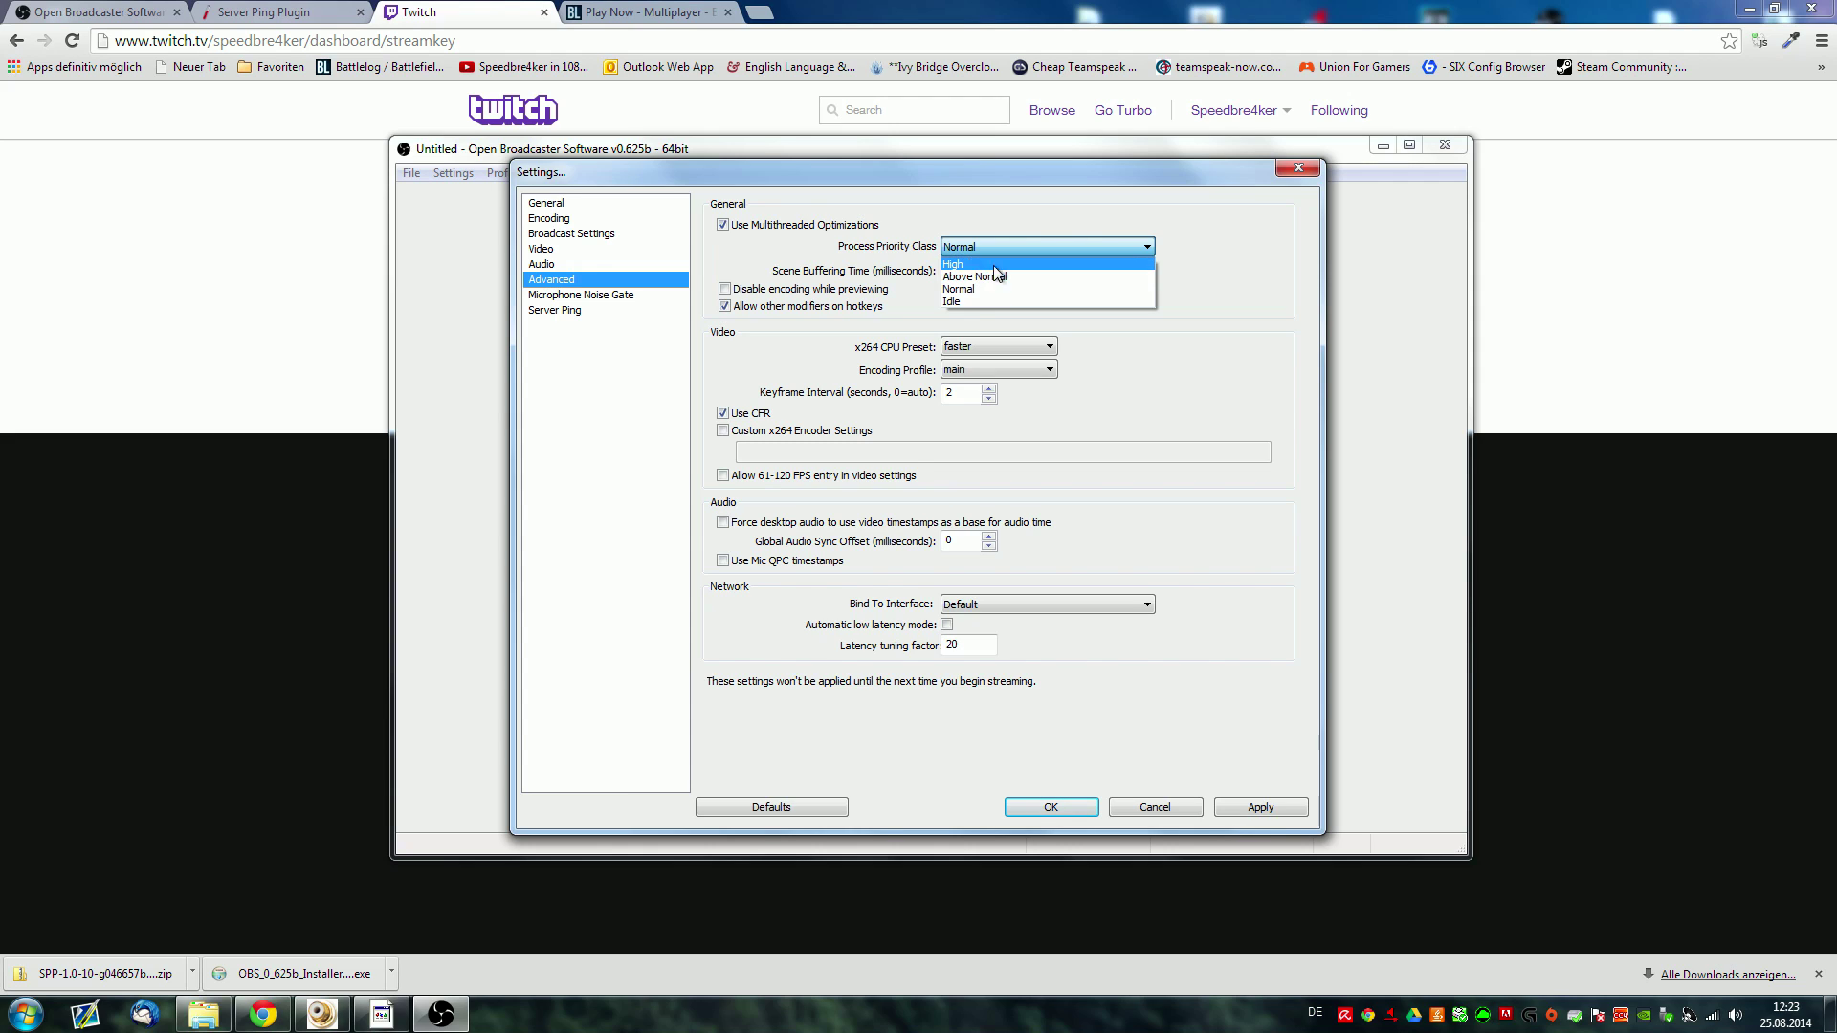
left_click(900, 233)
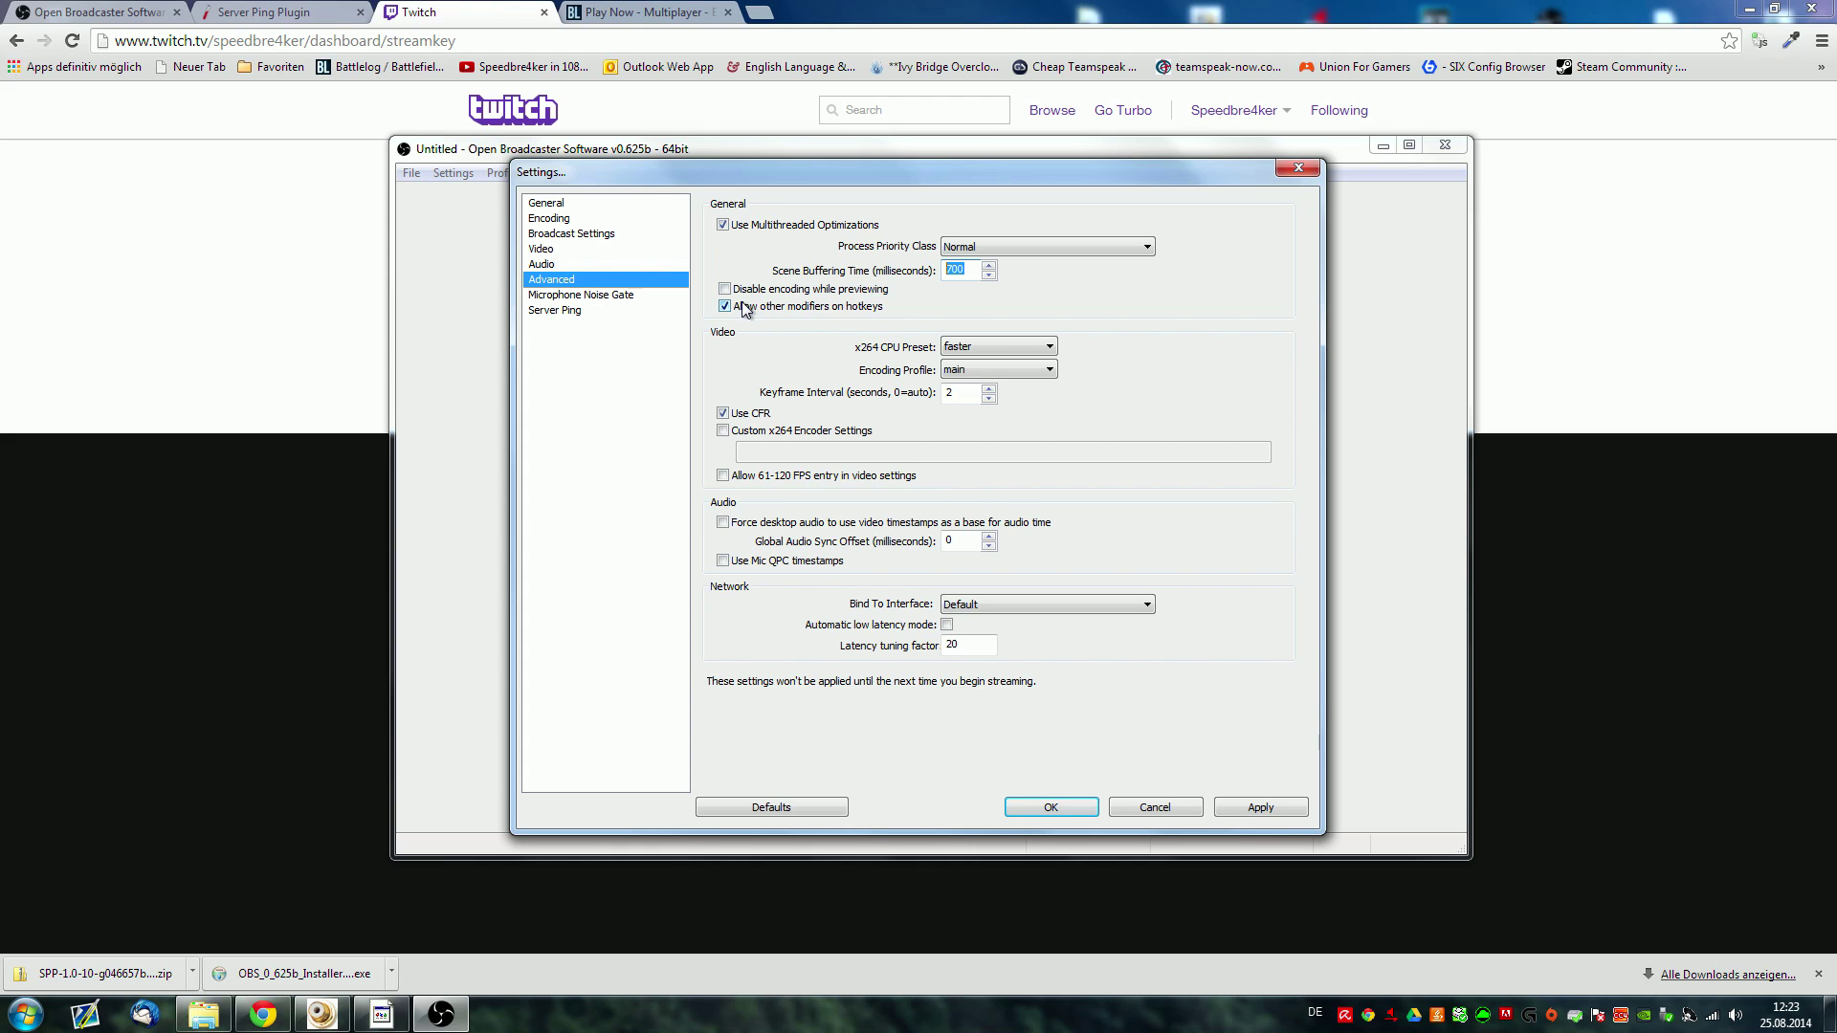
Try the veryfast x264 CPU preset, choose faster again and decline the preset change warning
left_click(1004, 346)
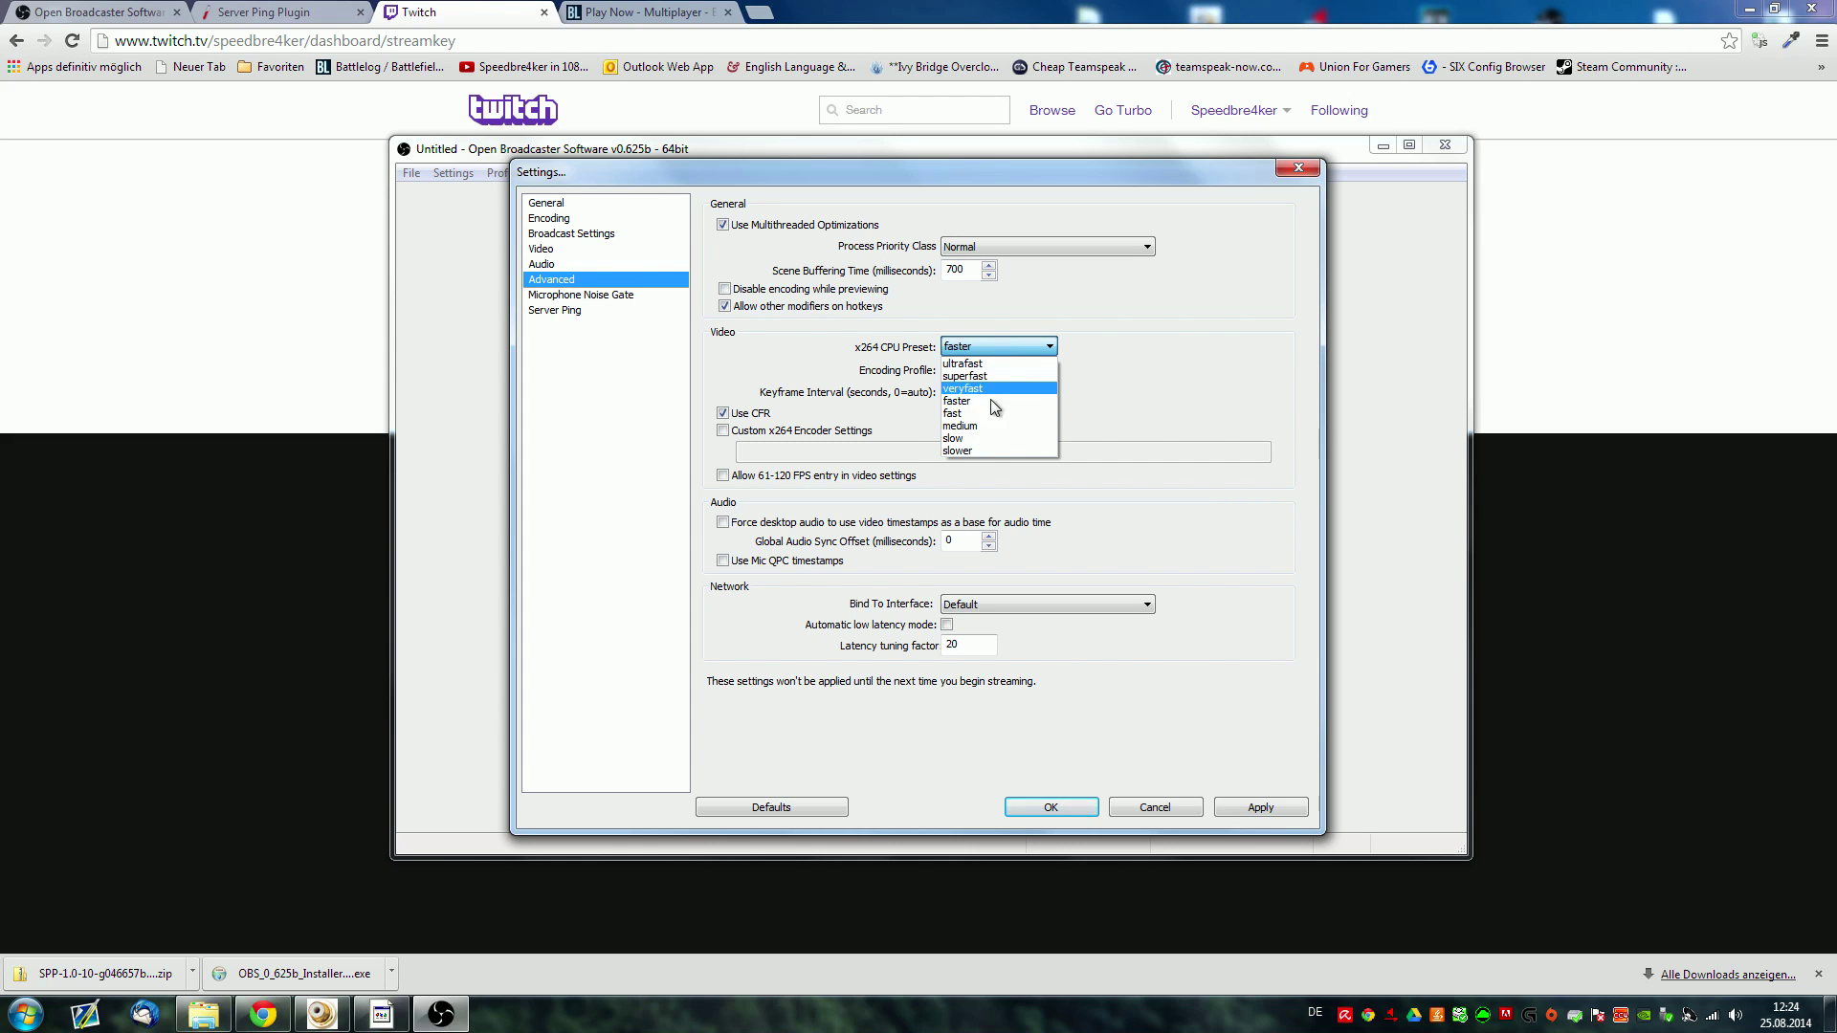
left_click(978, 390)
left_click(978, 346)
left_click(995, 399)
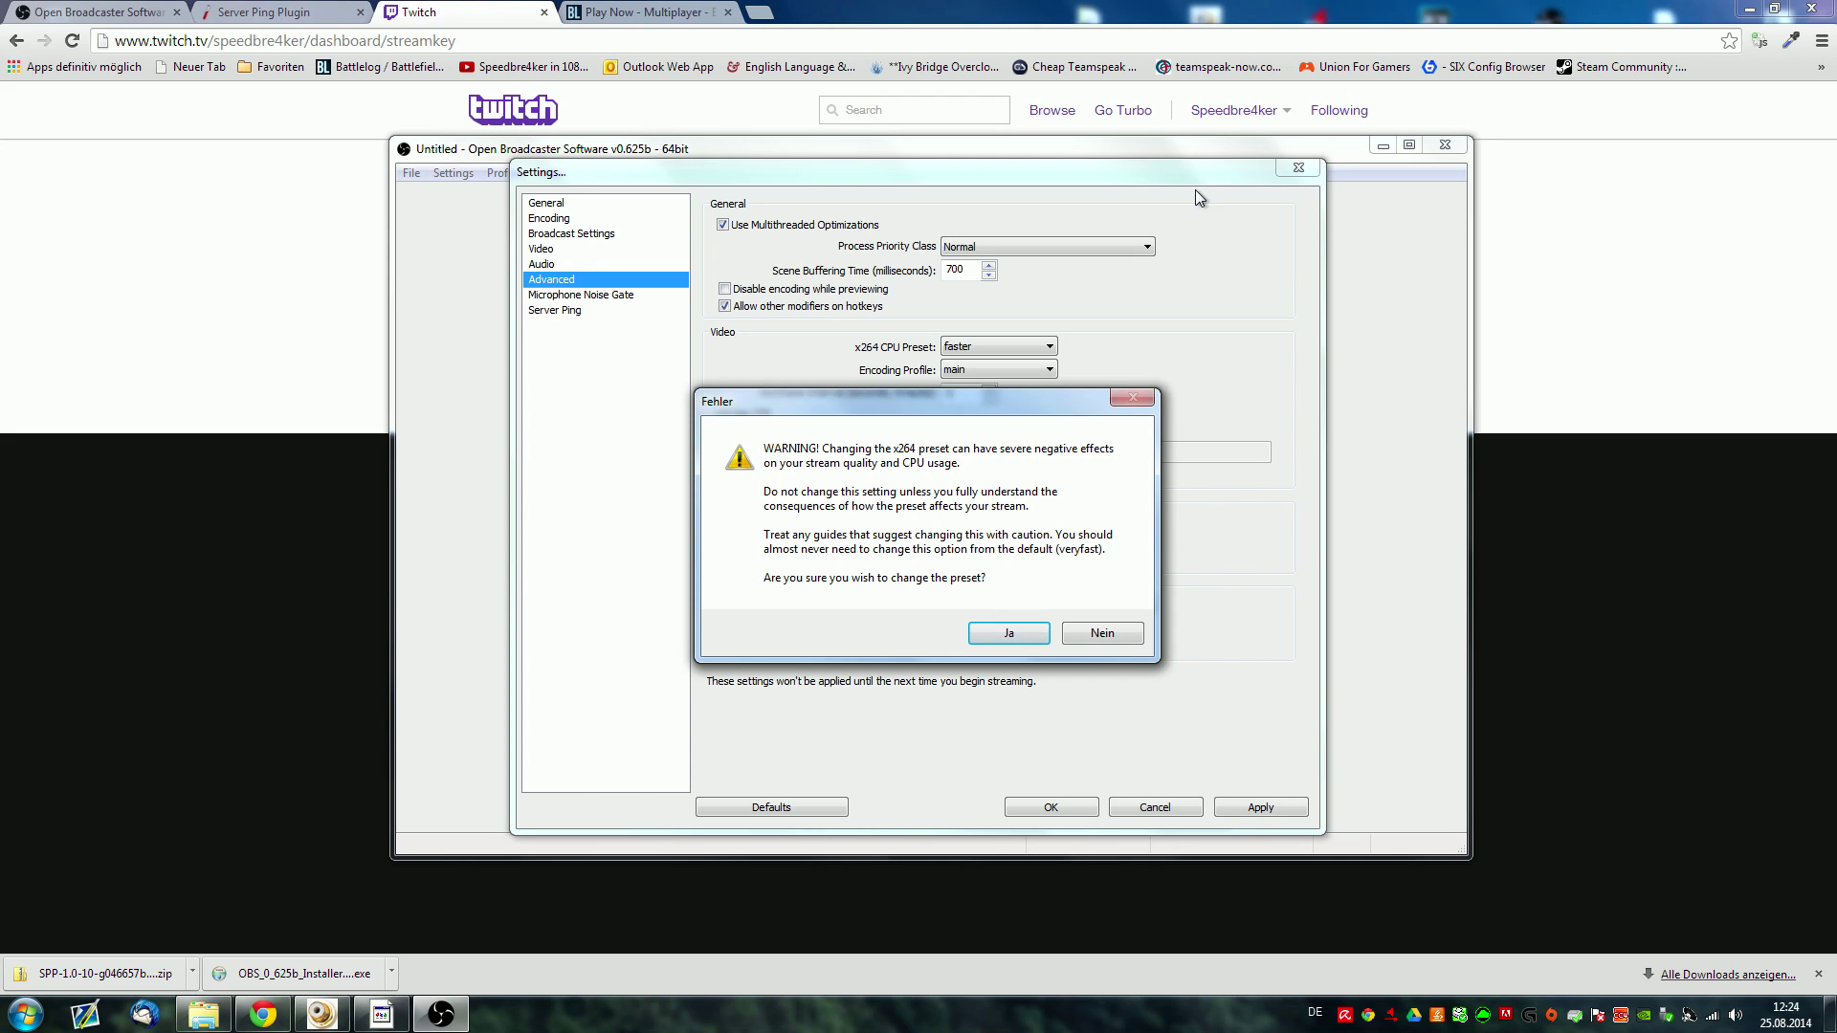
left_click(1102, 633)
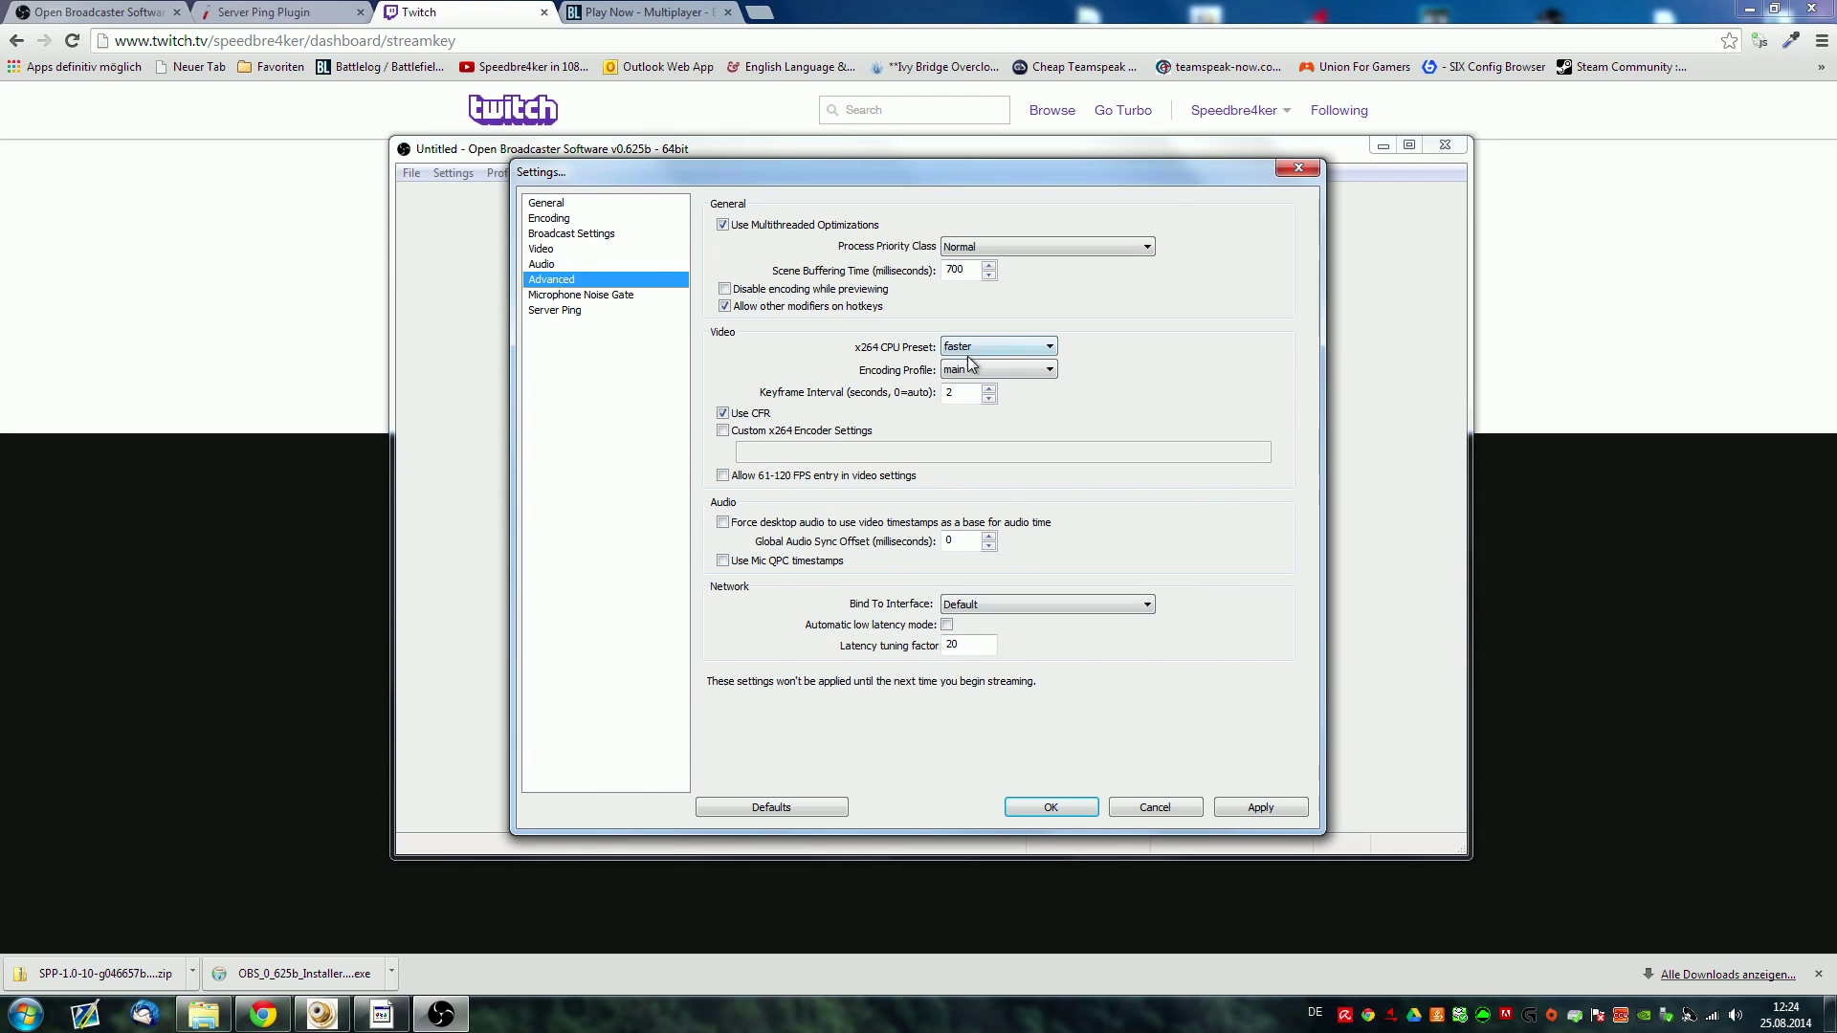
Switch the x264 CPU preset to veryfast and back to faster, accepting the preset change warning
left_click(959, 348)
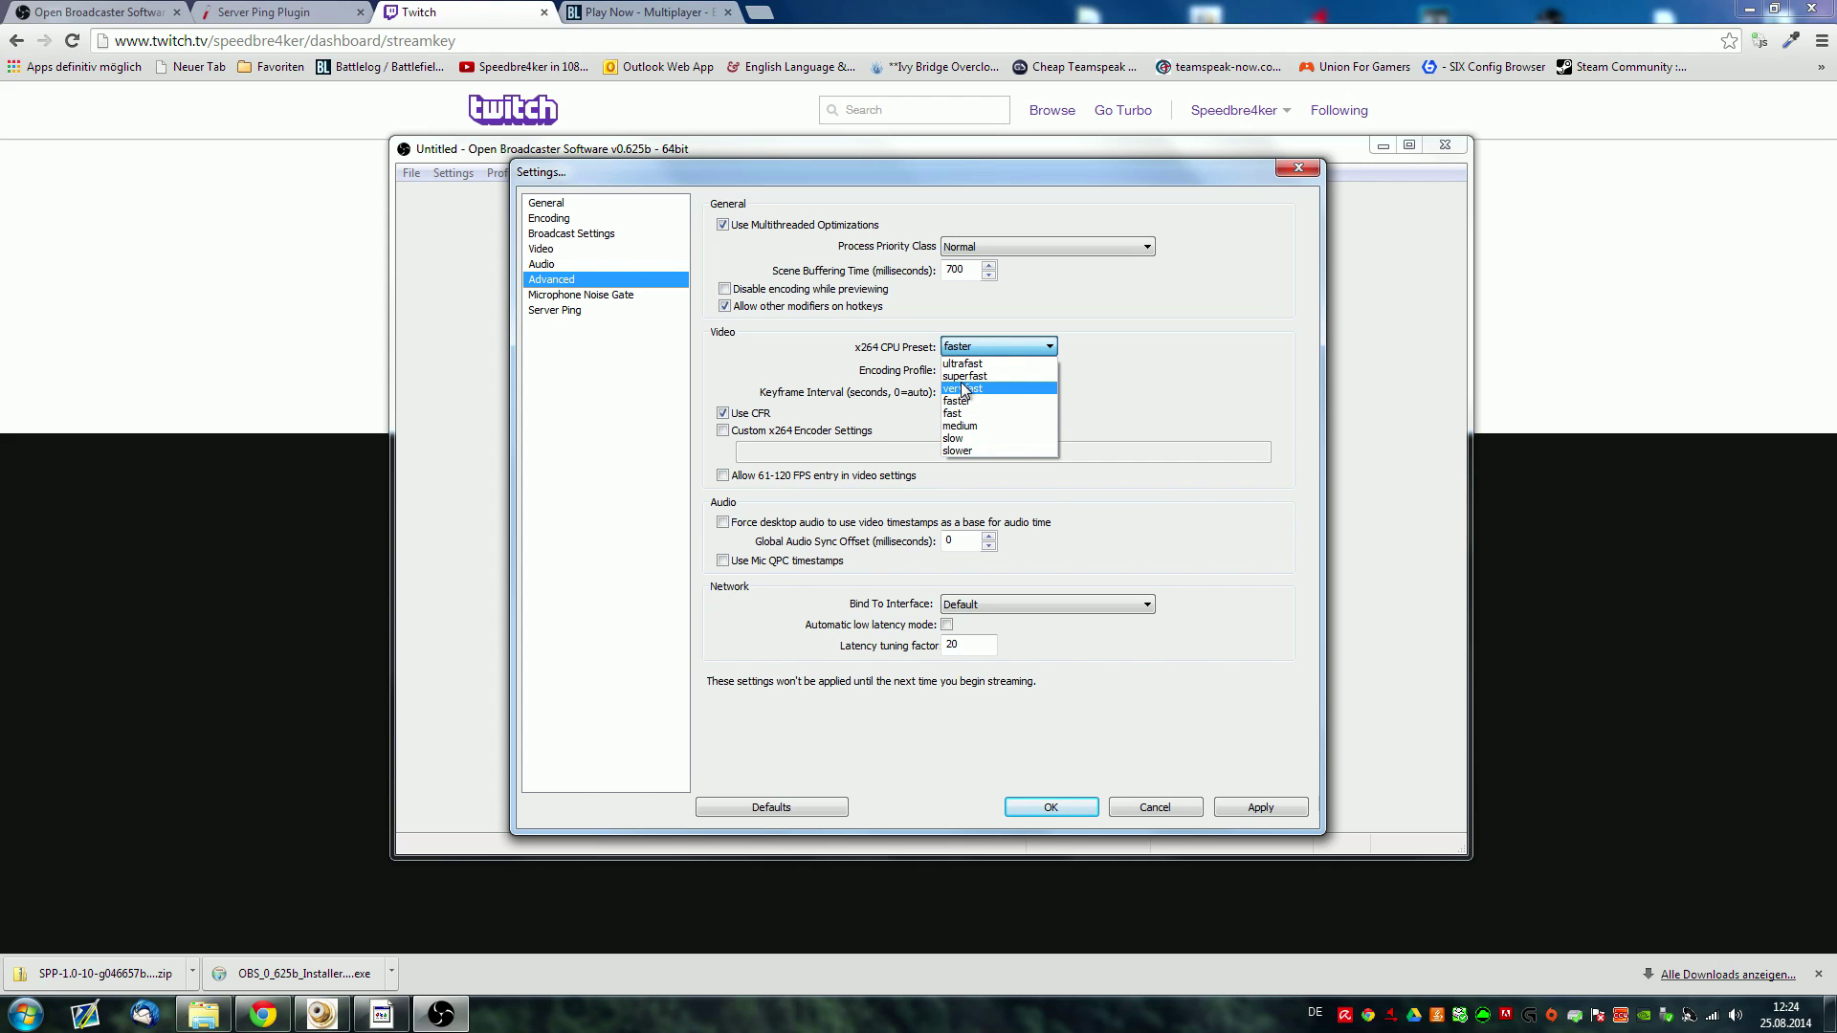
left_click(966, 389)
left_click(957, 348)
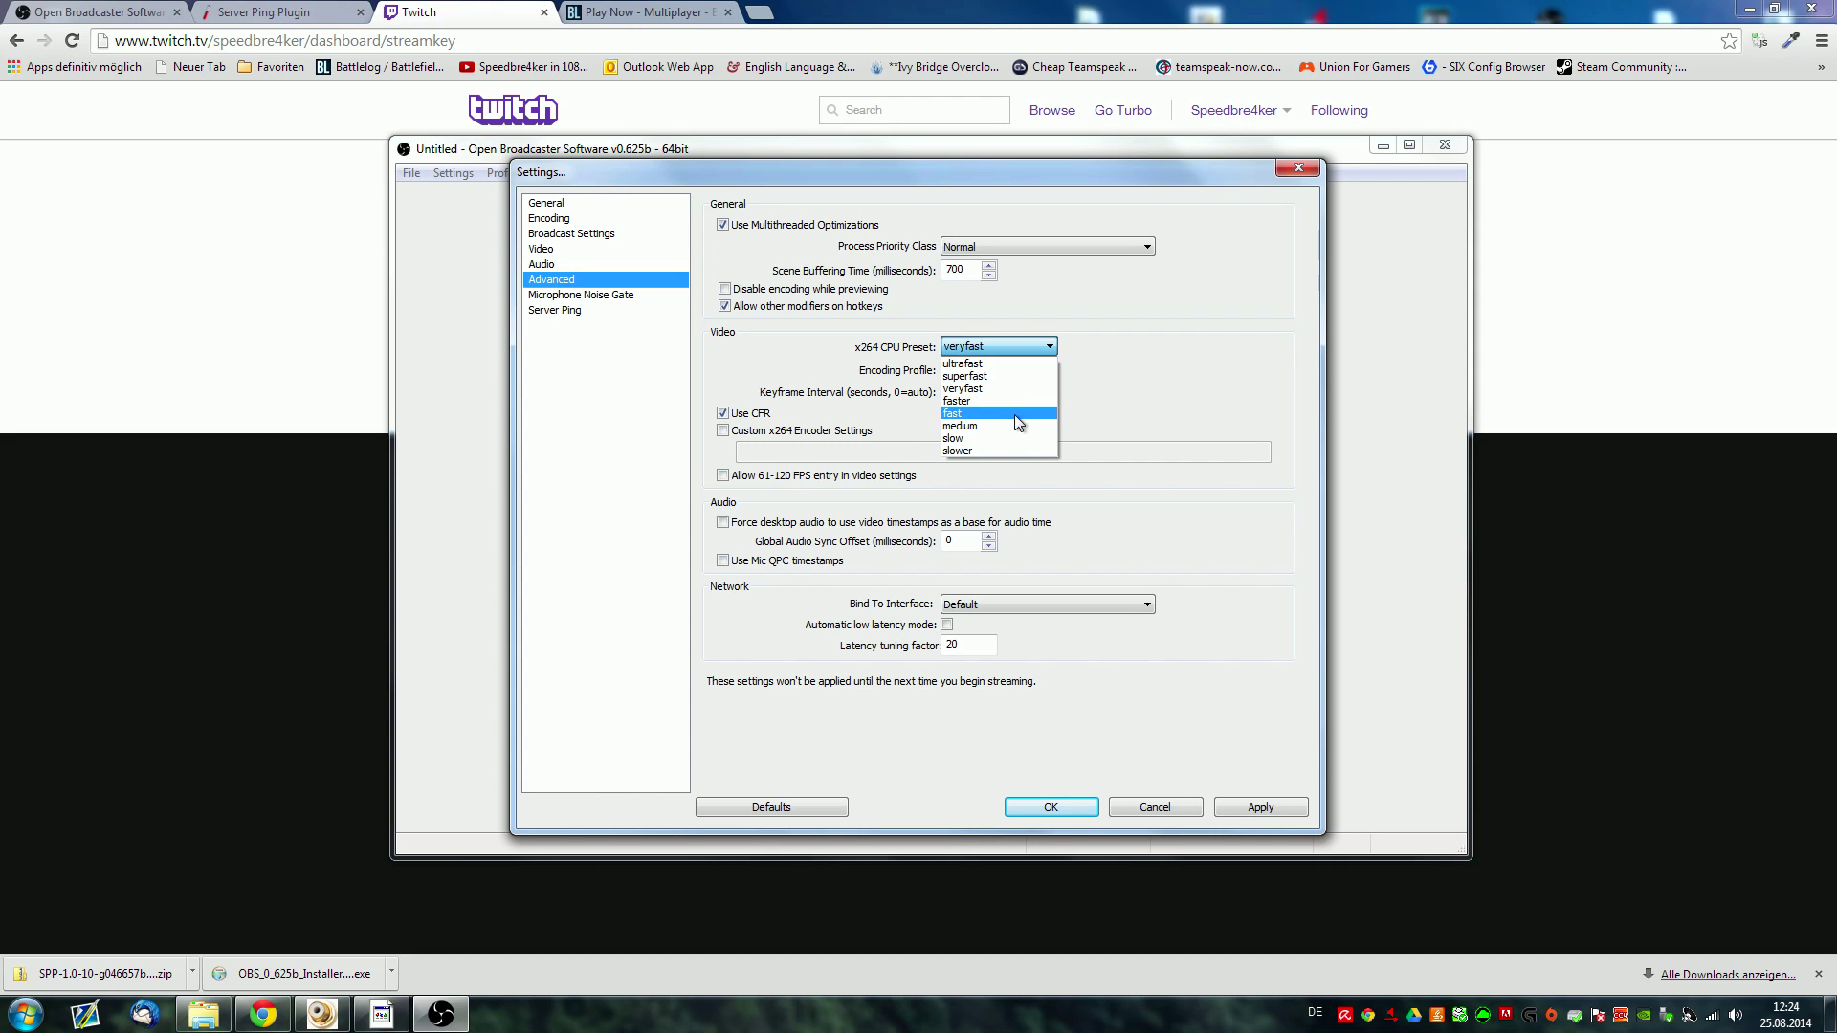
left_click(978, 388)
left_click(986, 350)
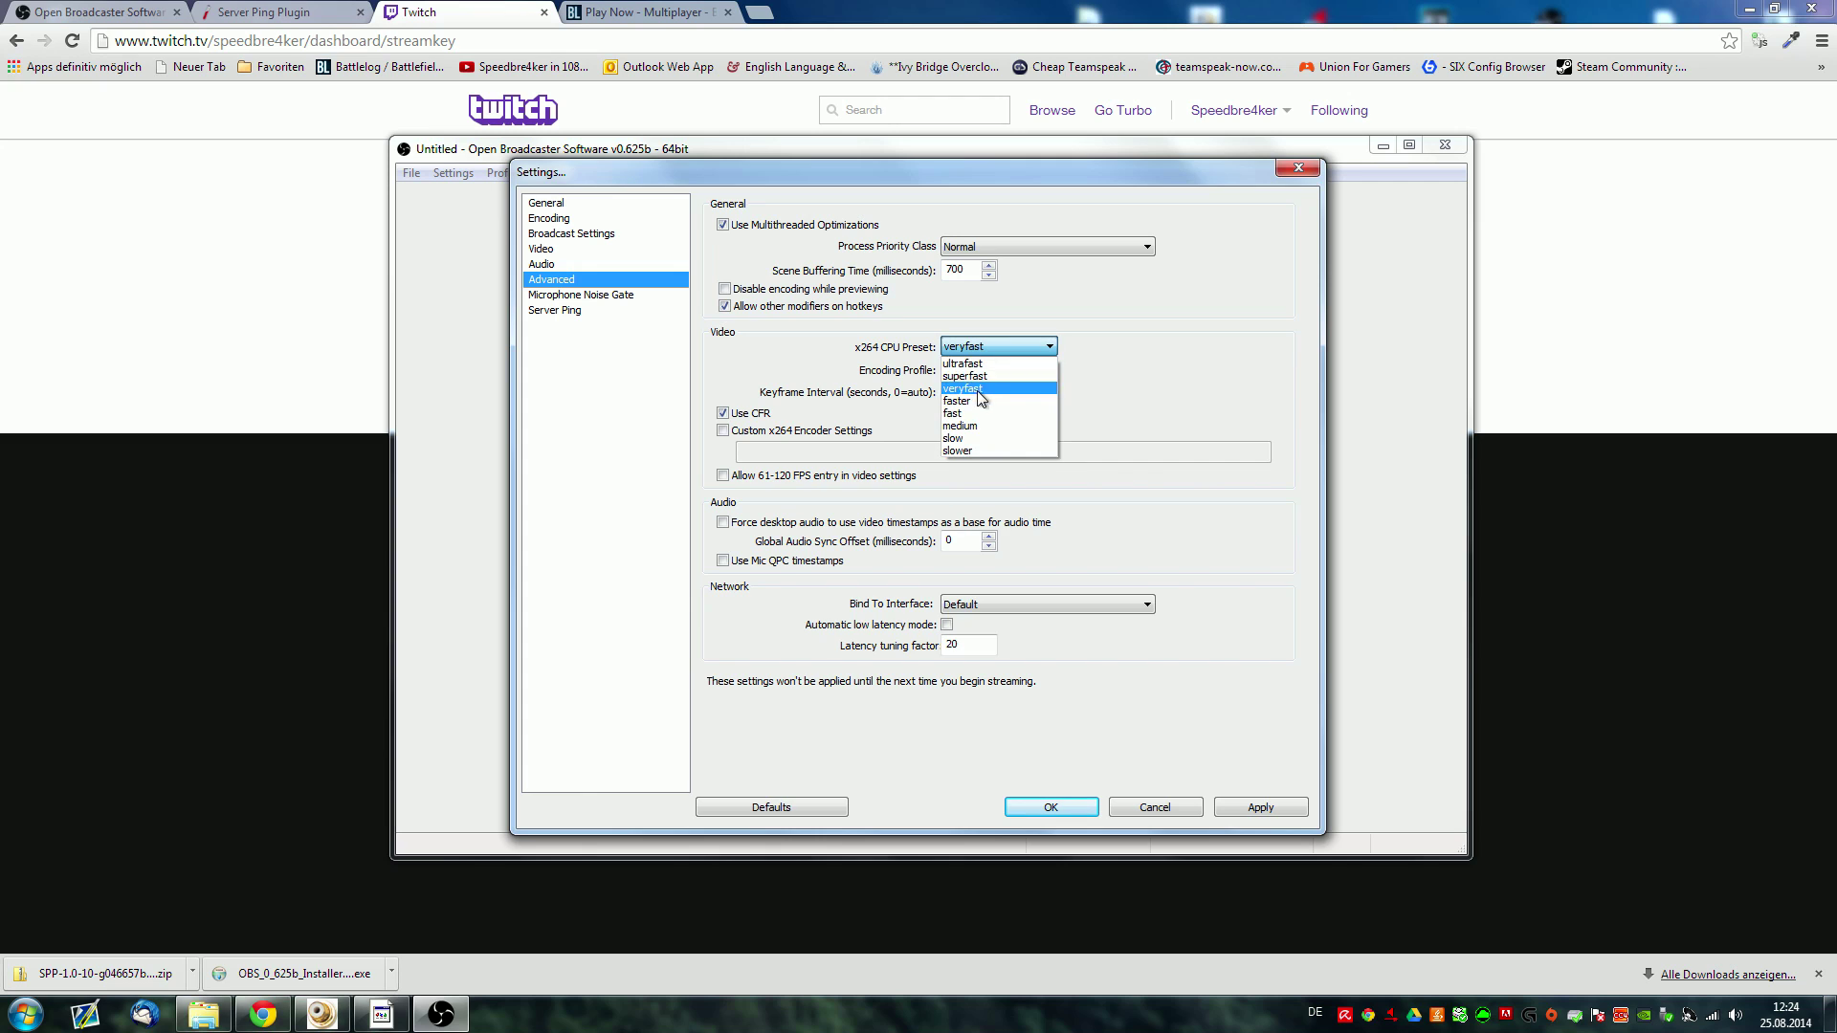
left_click(976, 399)
left_click(1012, 643)
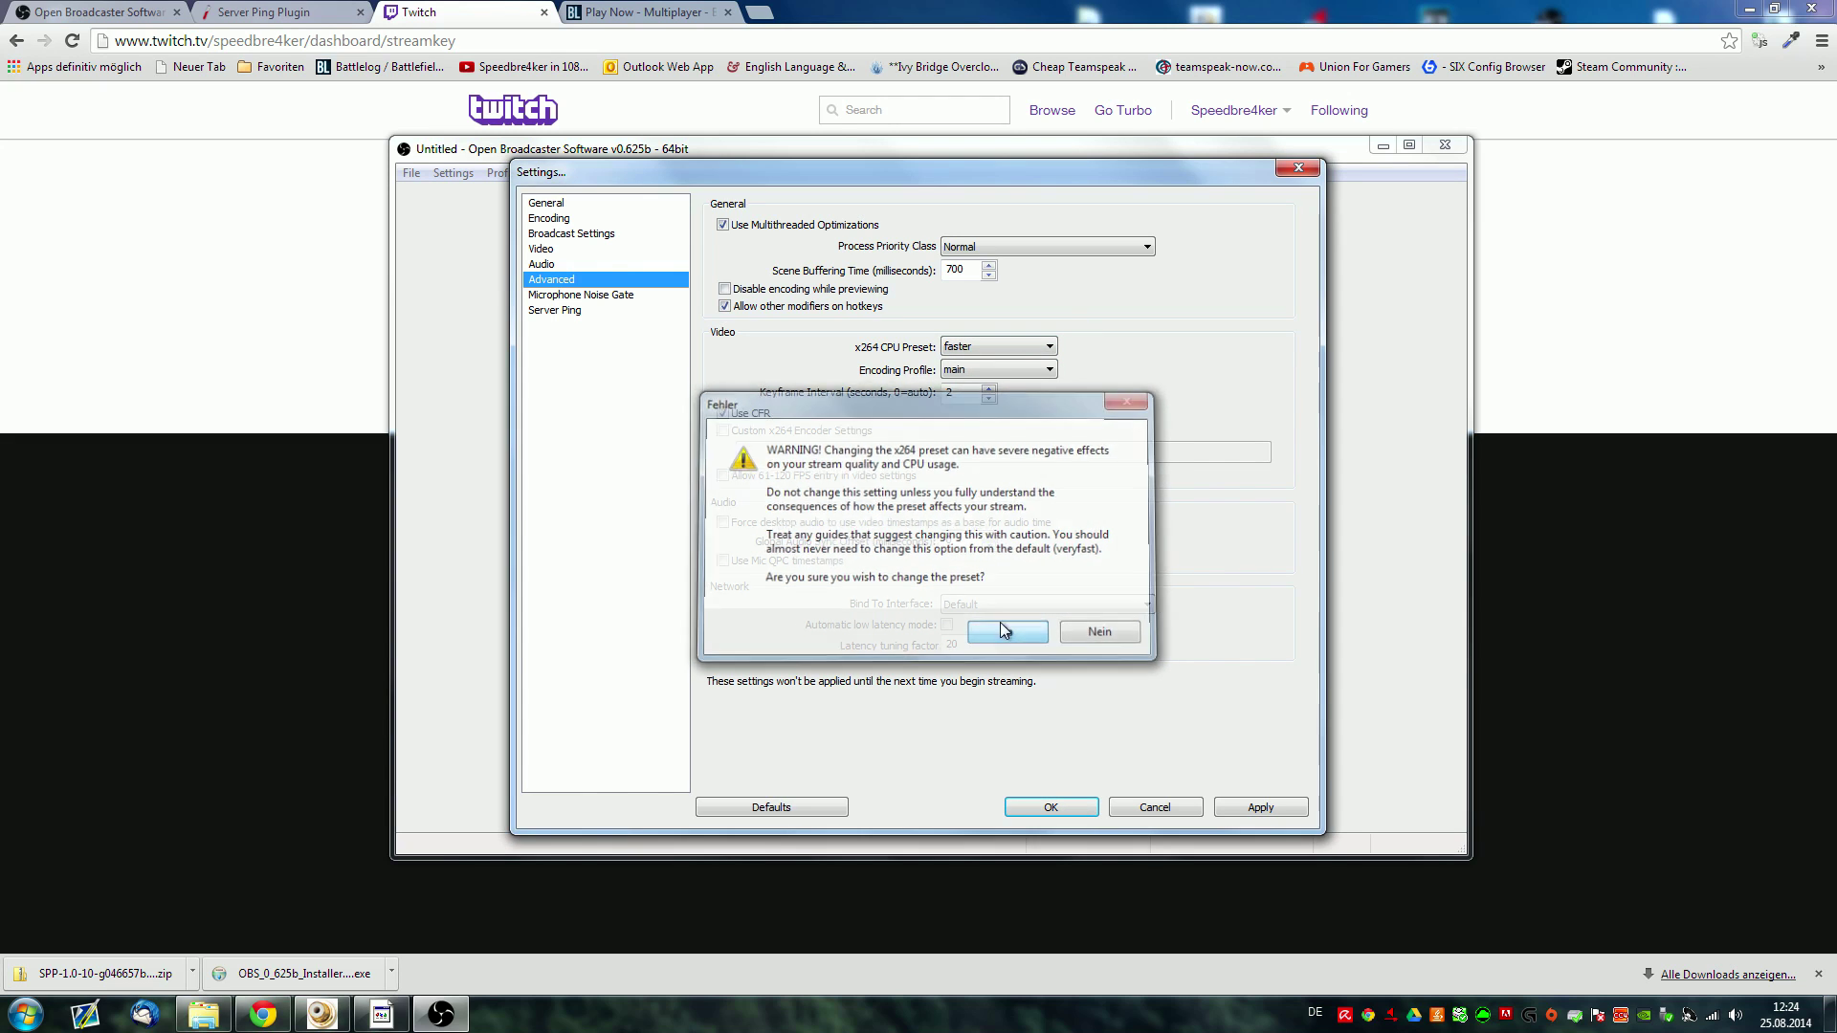
Review the encoding profile, keyframe interval and network interface binding in the advanced settings
left_click(951, 373)
left_click(953, 386)
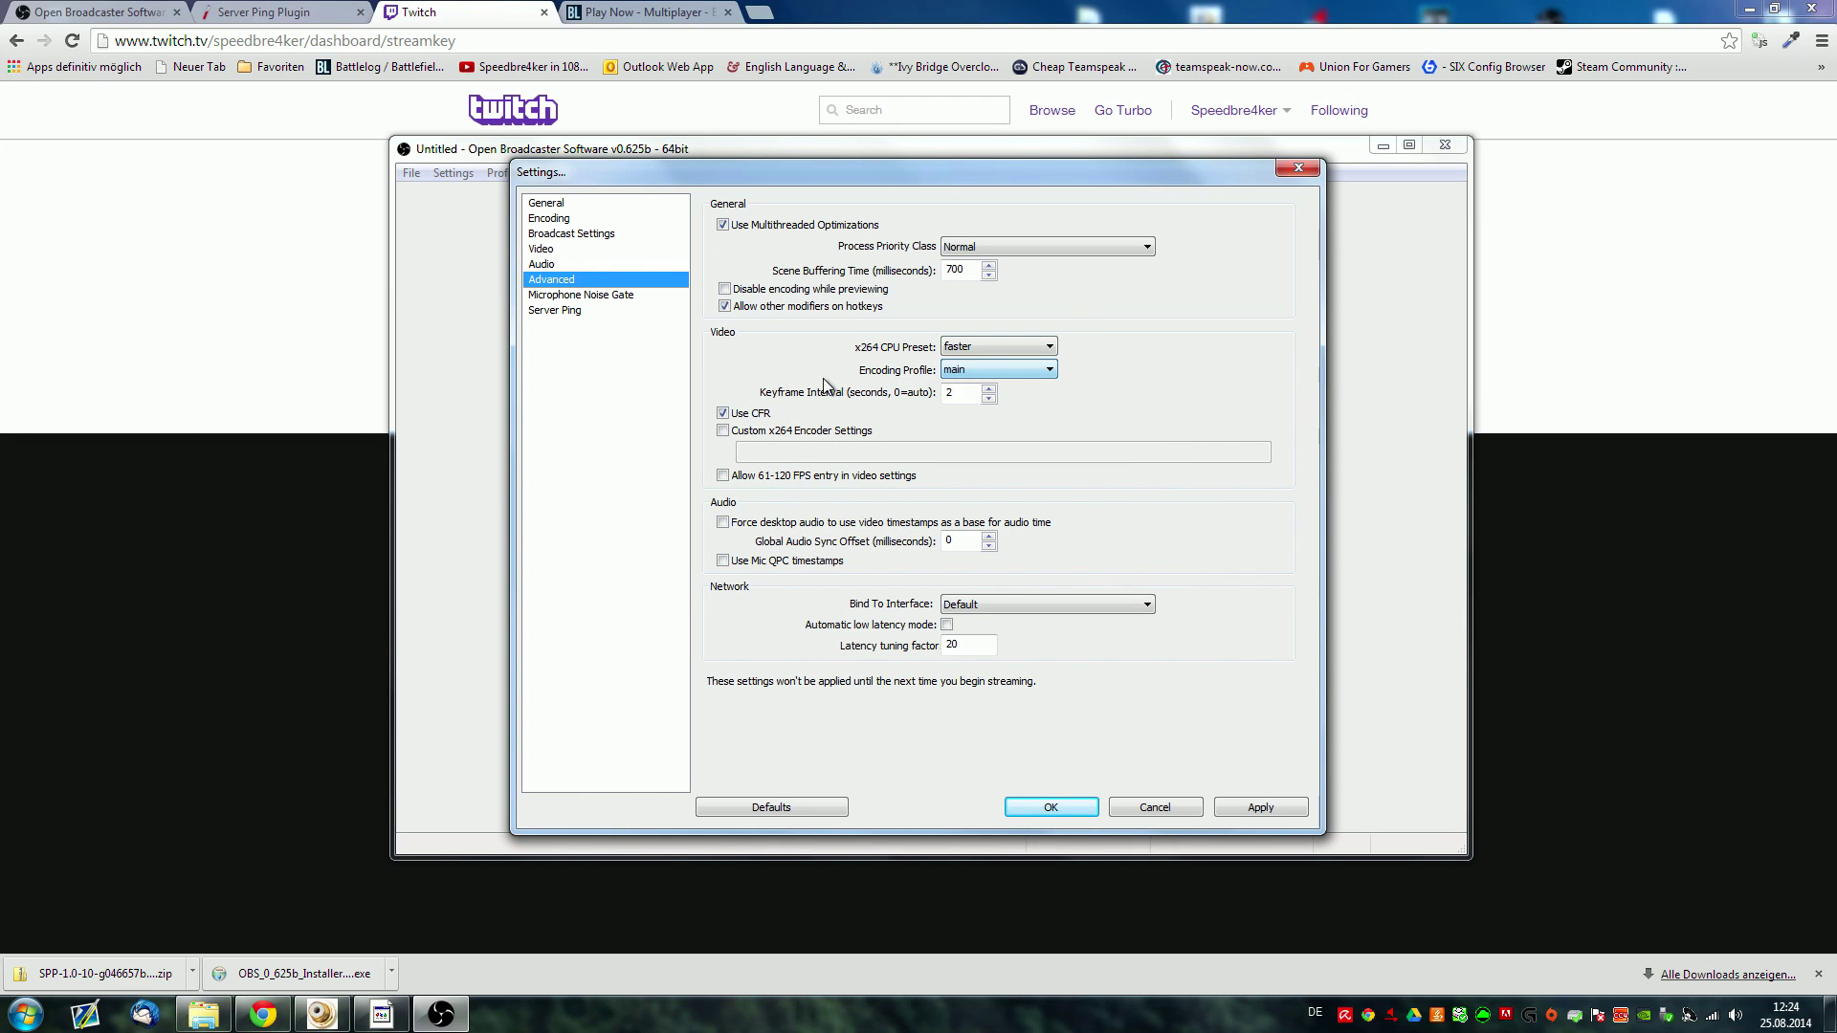
key("Tab")
left_click(1005, 607)
left_click(995, 606)
Discard the advanced changes, enable the microphone noise gate threshold preview and cancel out of the settings
left_click(619, 295)
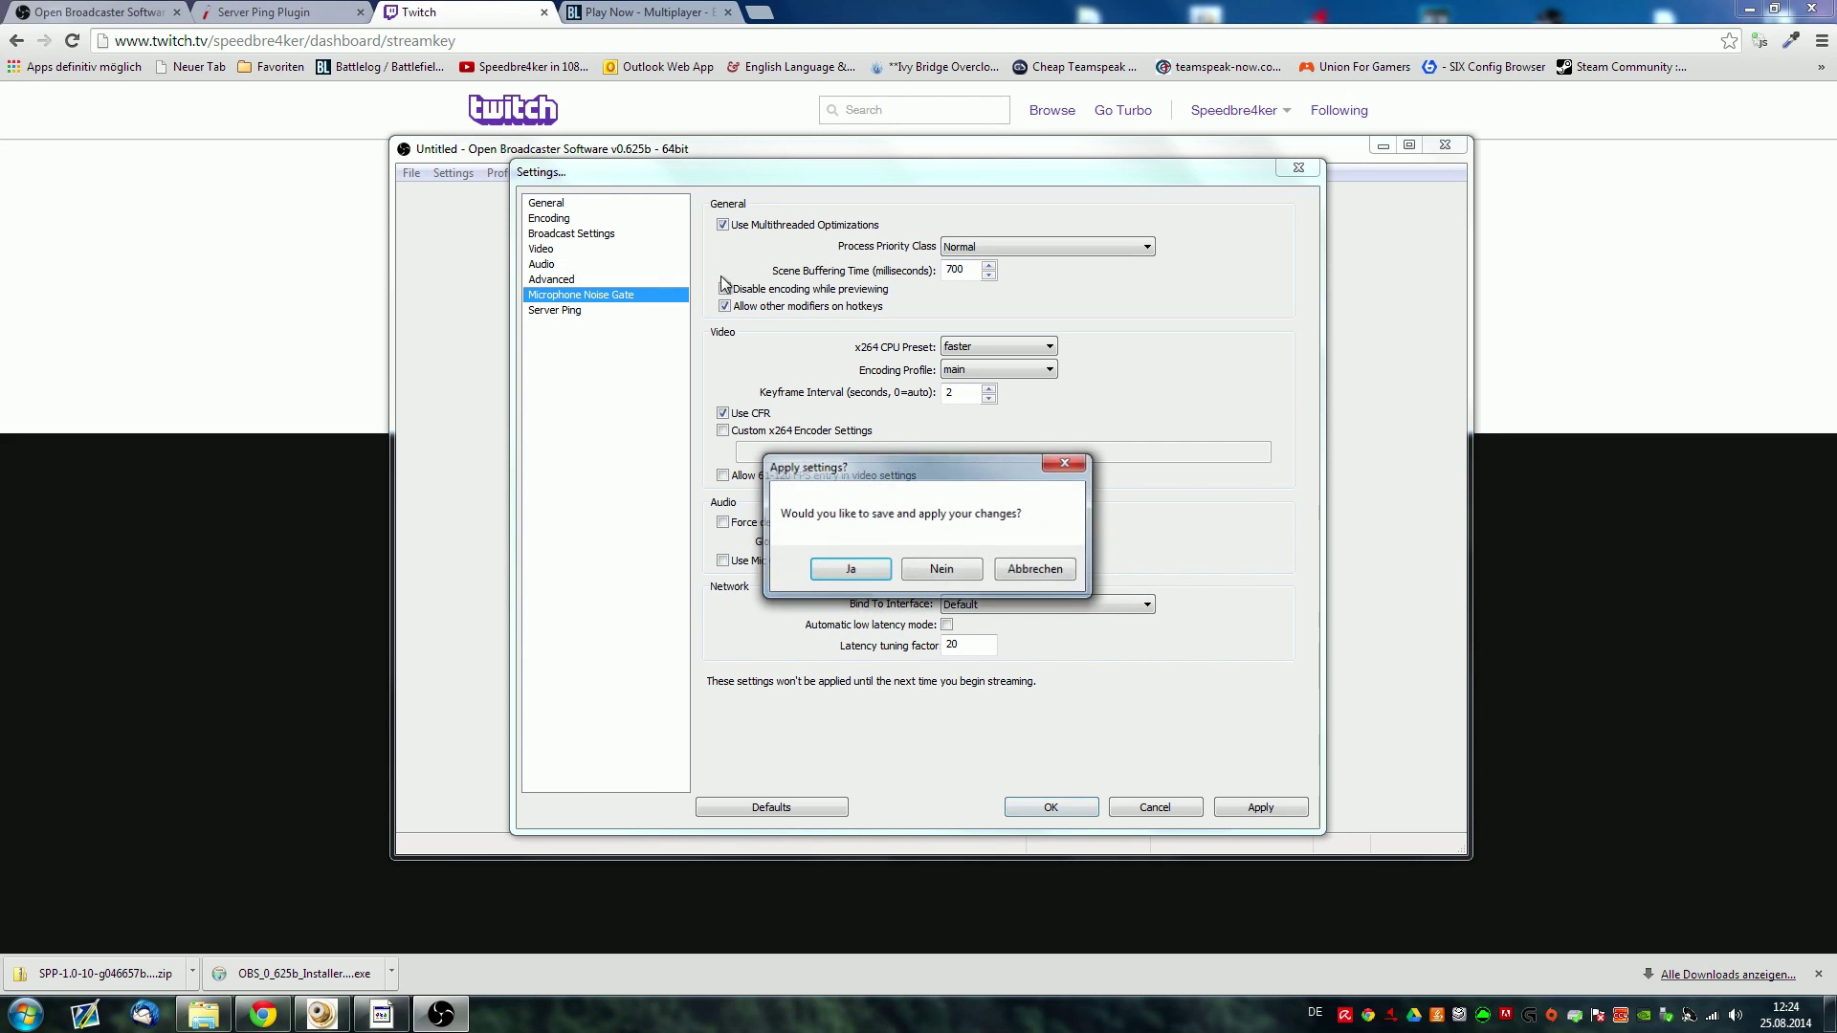
left_click(952, 569)
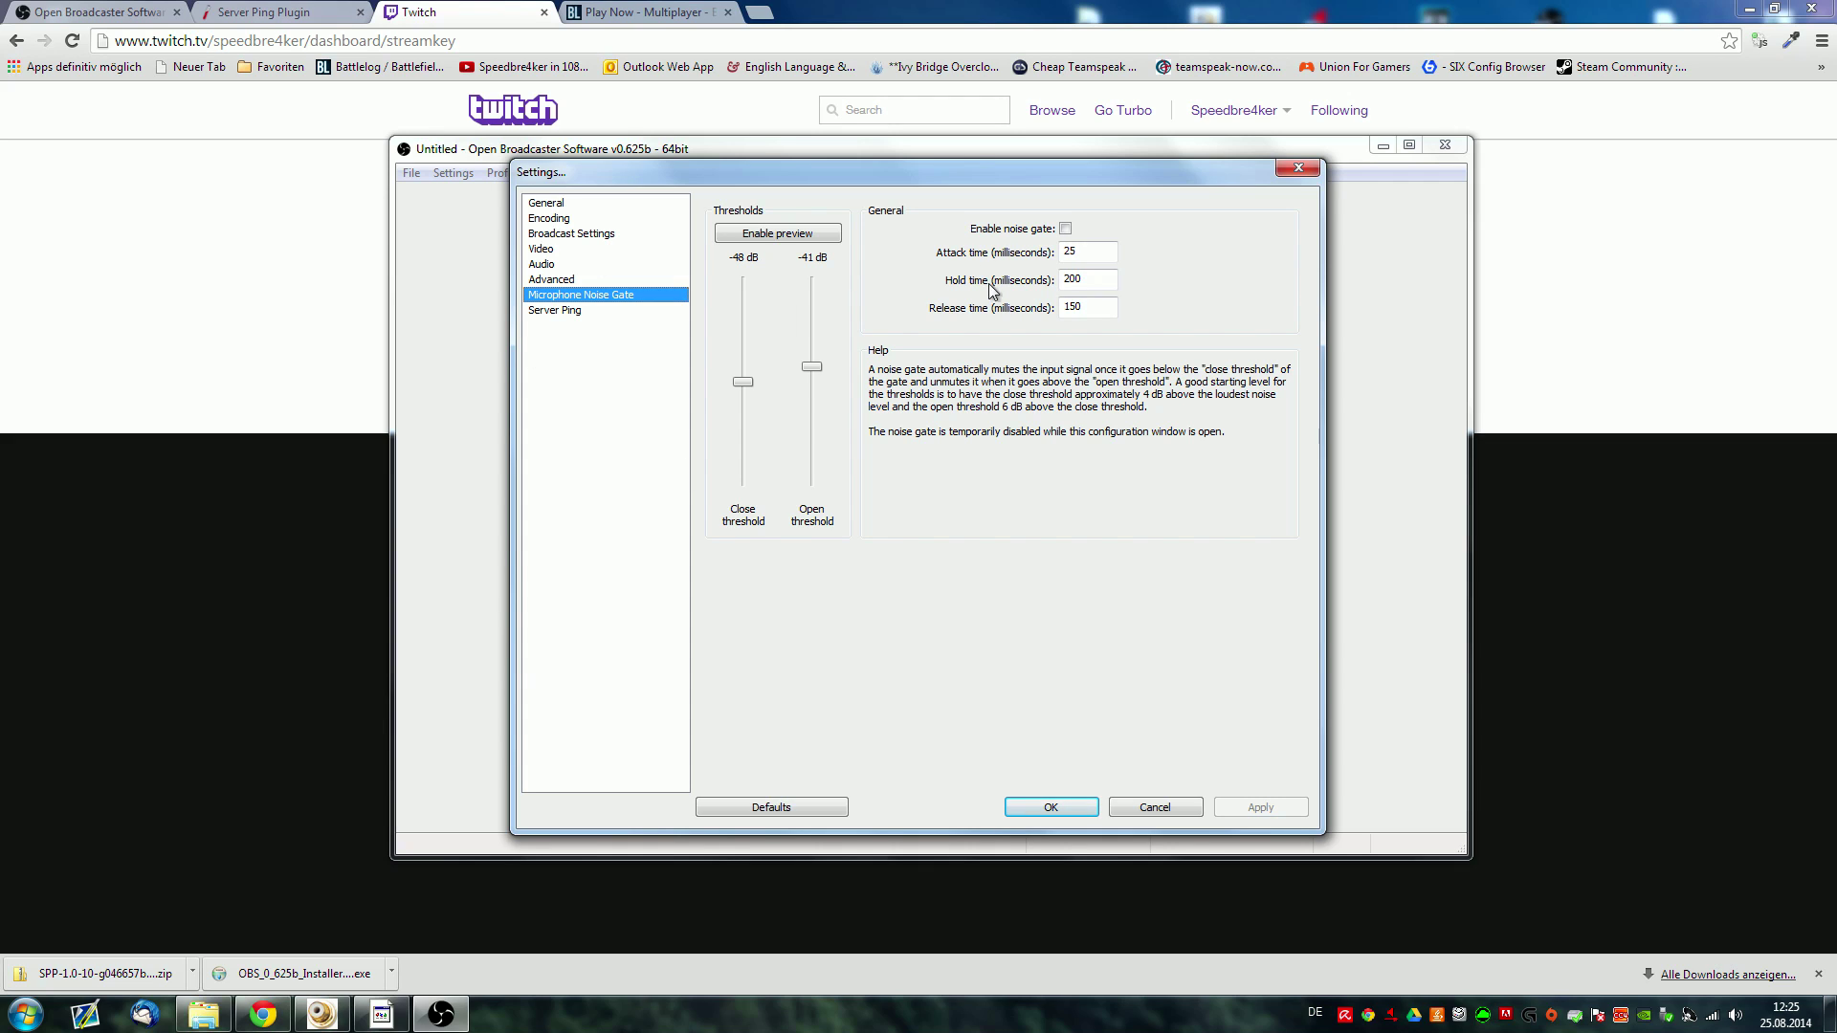
left_click(790, 236)
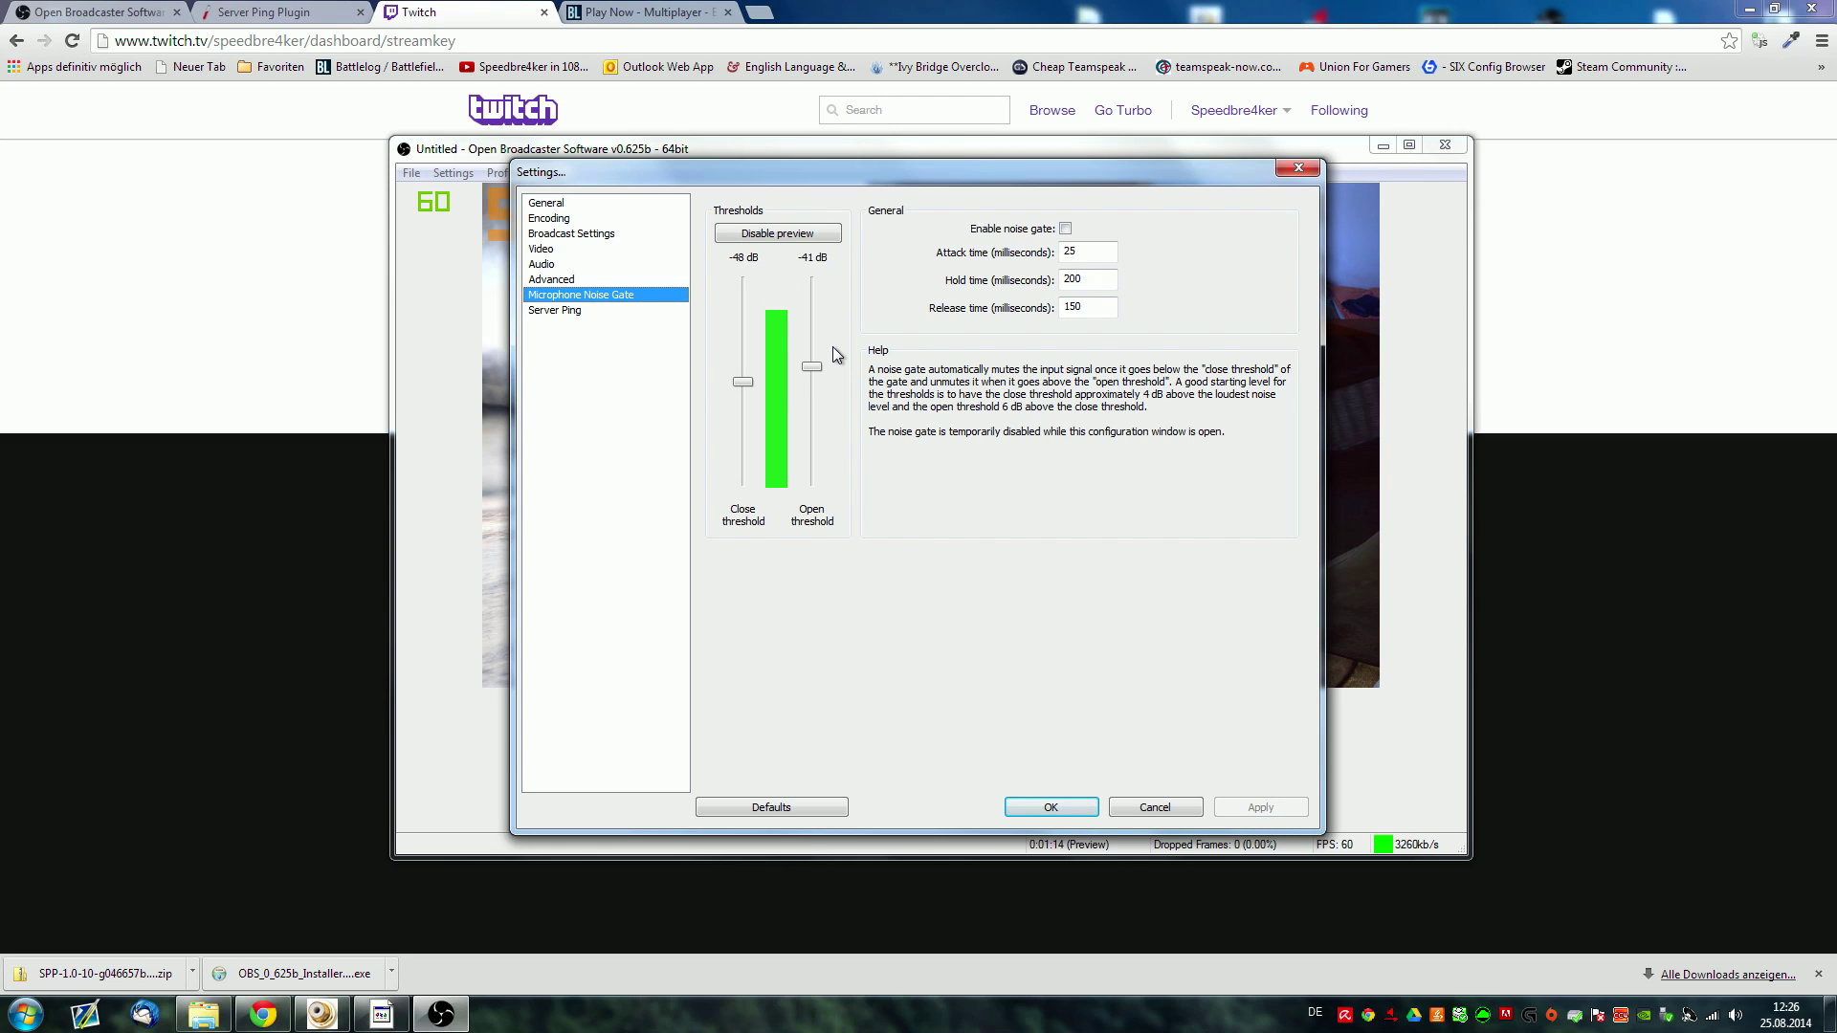
left_click(1156, 806)
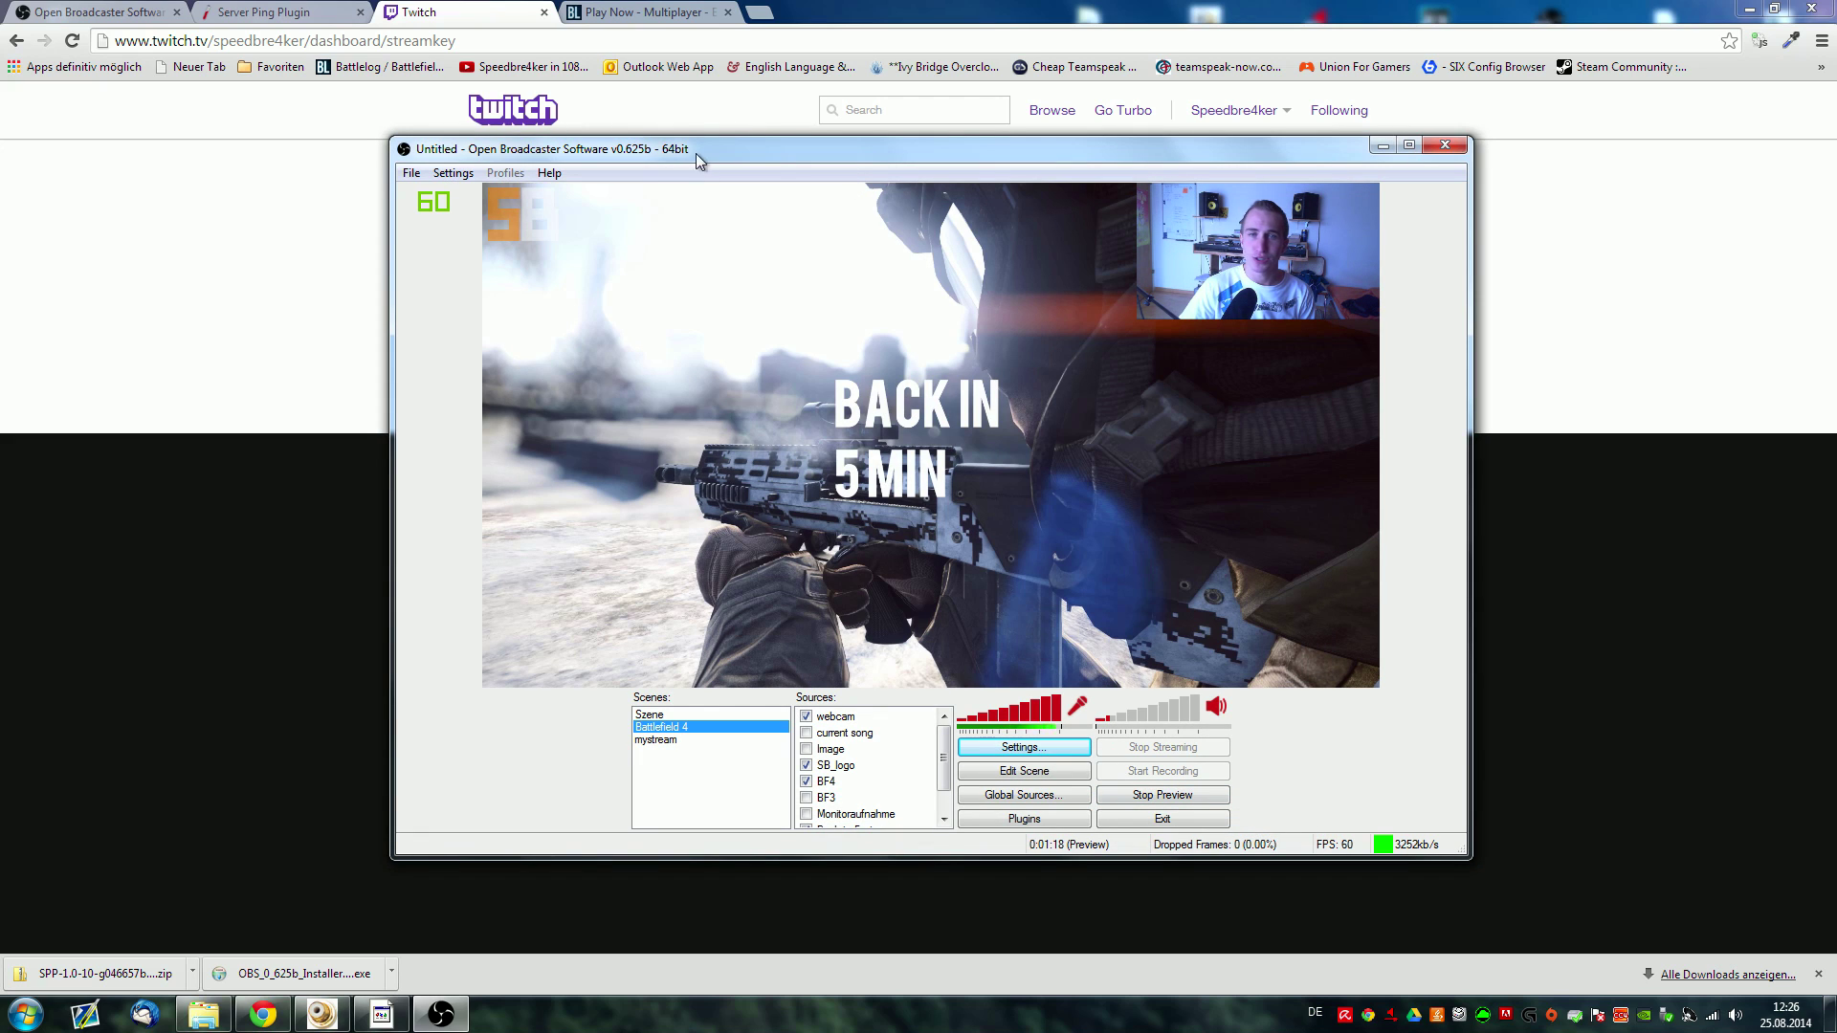